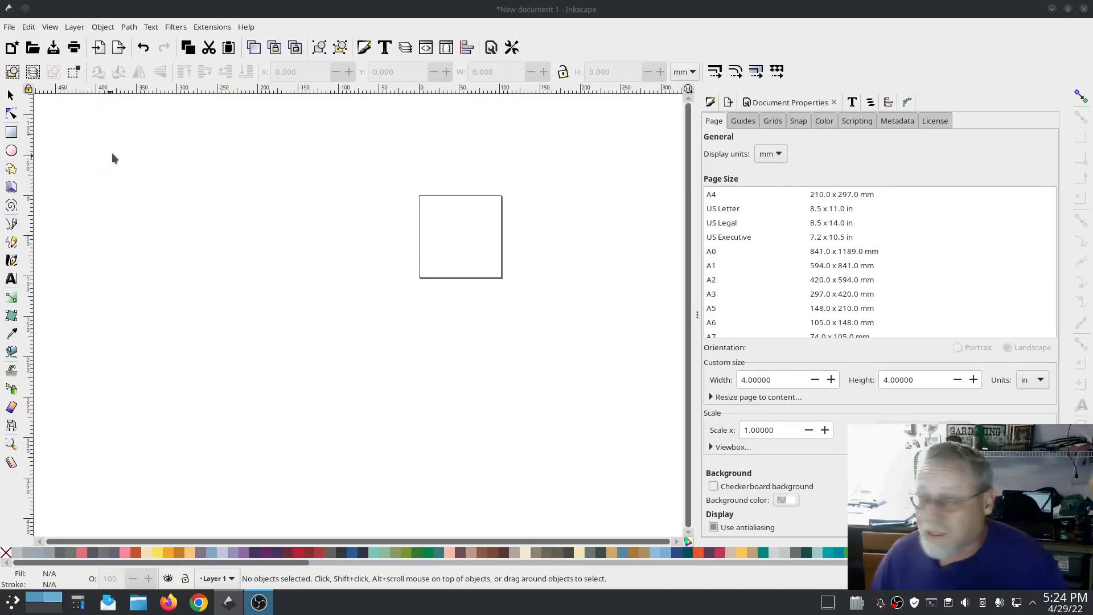
# Step: Open Document Properties and switch the custom page size units to mm
pyautogui.click(231, 205)
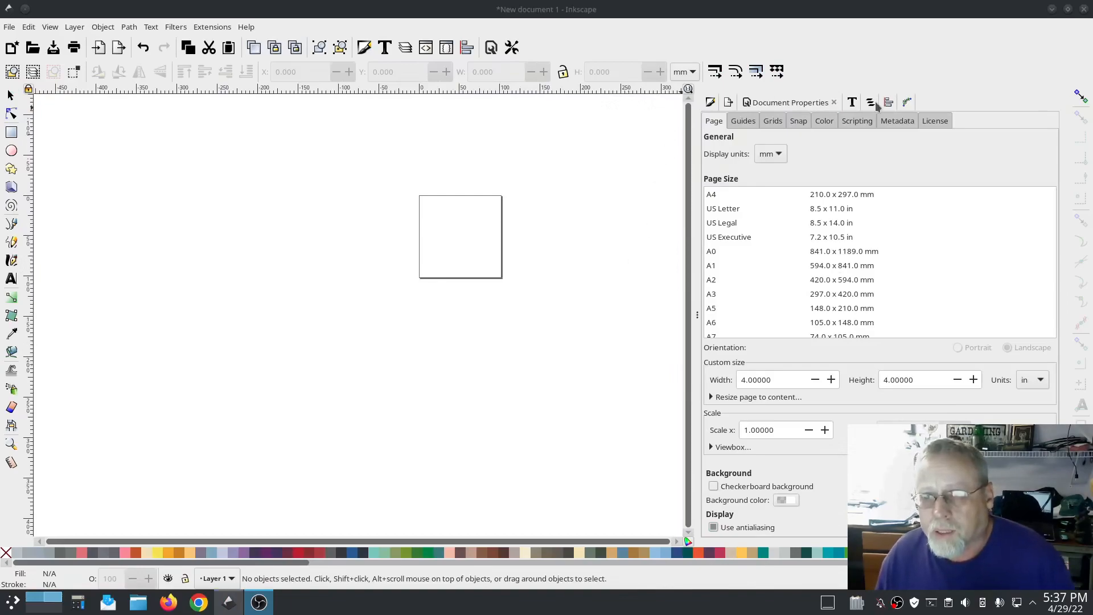
pyautogui.click(9, 27)
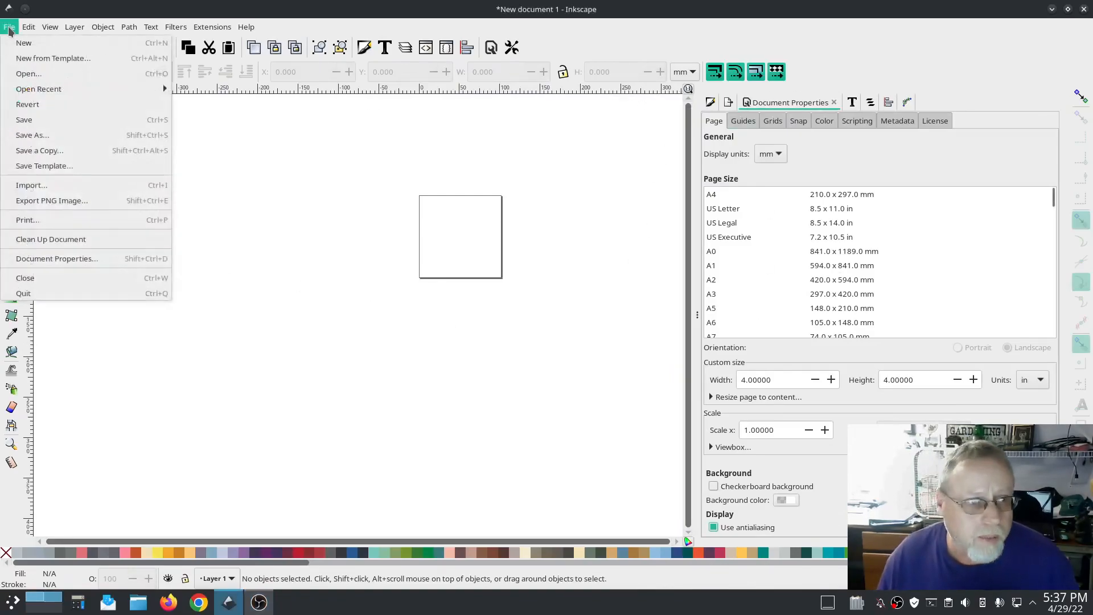
pyautogui.moveTo(28, 27)
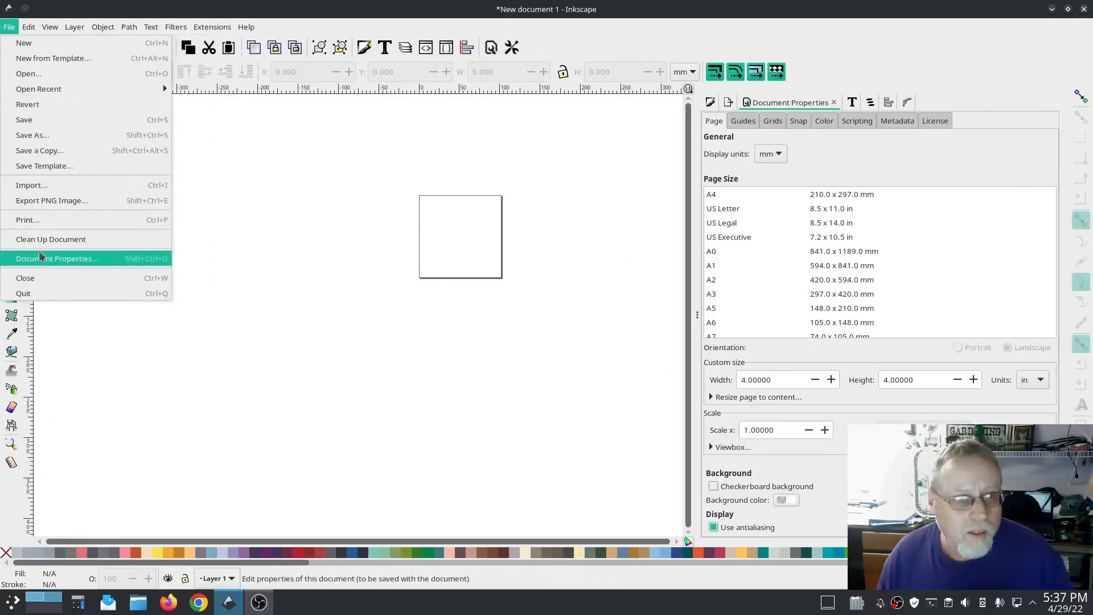
pyautogui.click(51, 256)
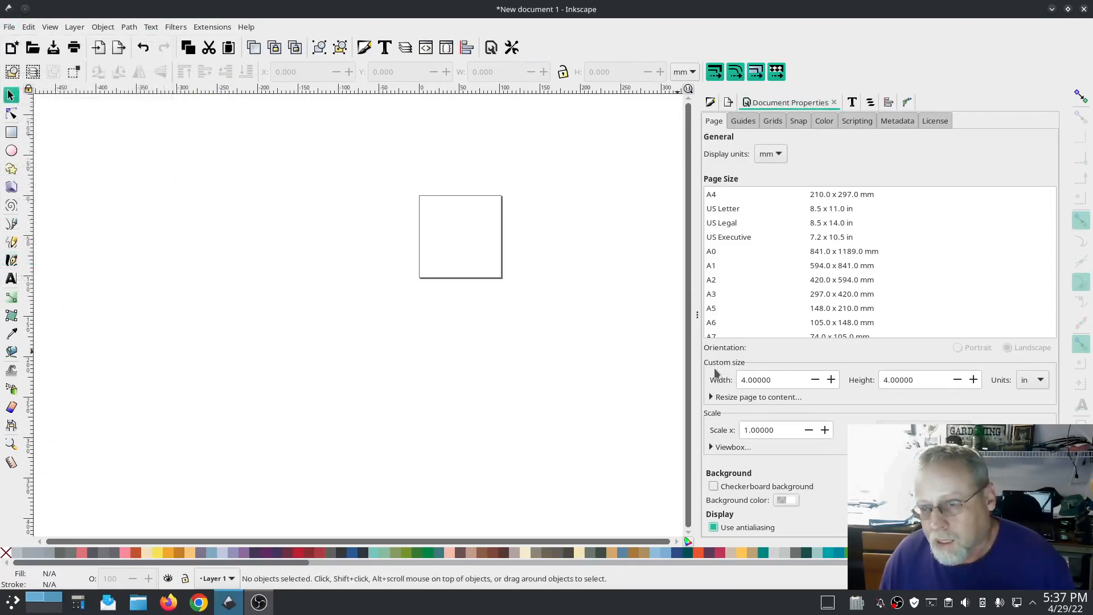
pyautogui.click(1032, 380)
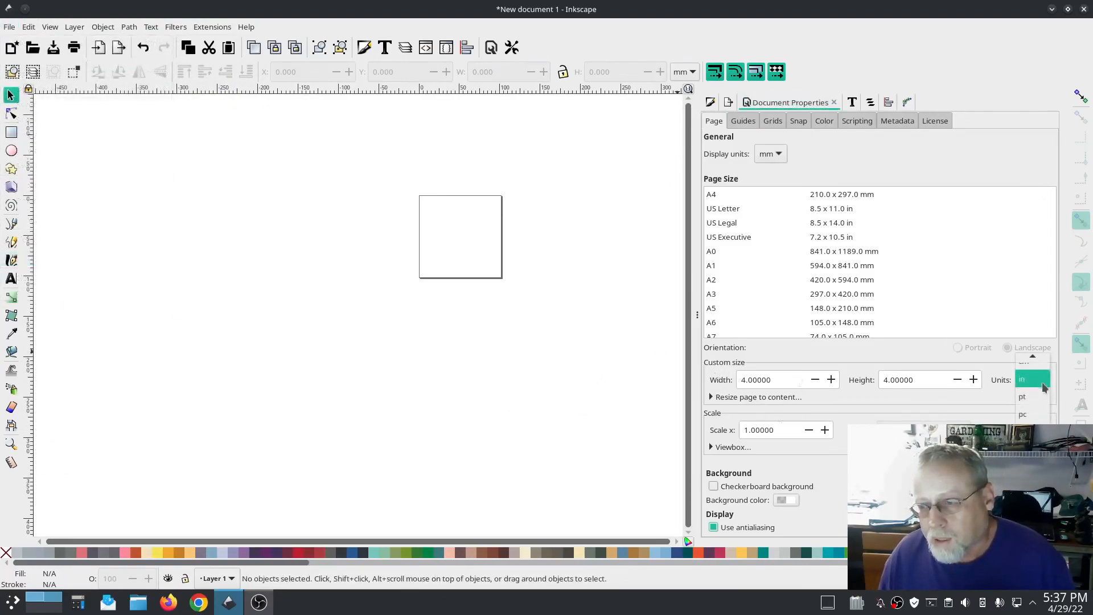
pyautogui.click(1033, 376)
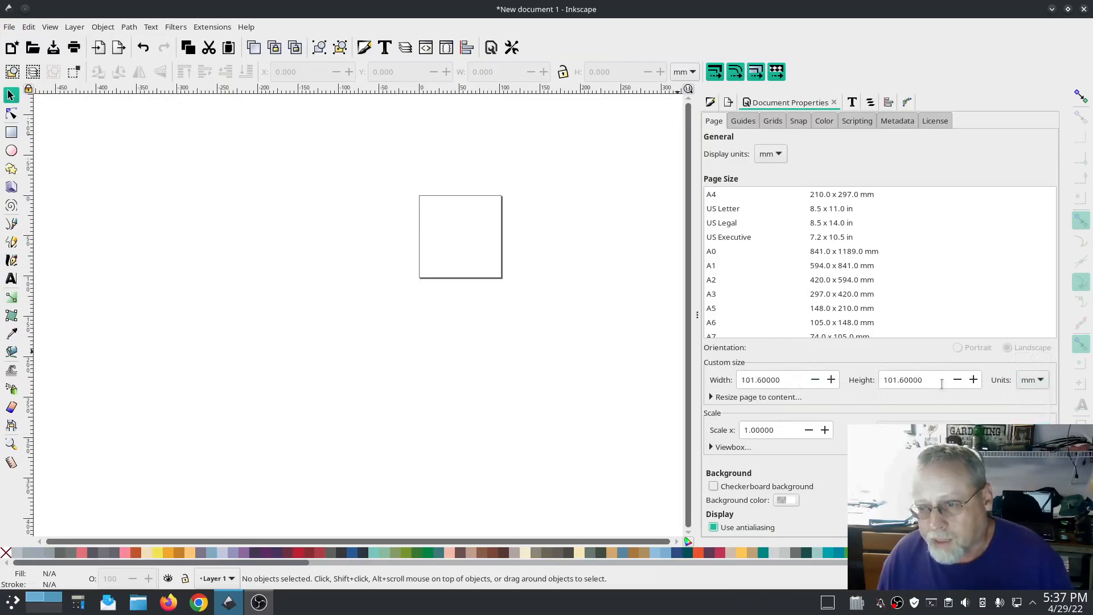
# Step: Set the custom page width to 150 mm and height to 65 mm
pyautogui.moveTo(782, 380); pyautogui.dragTo(723, 388)
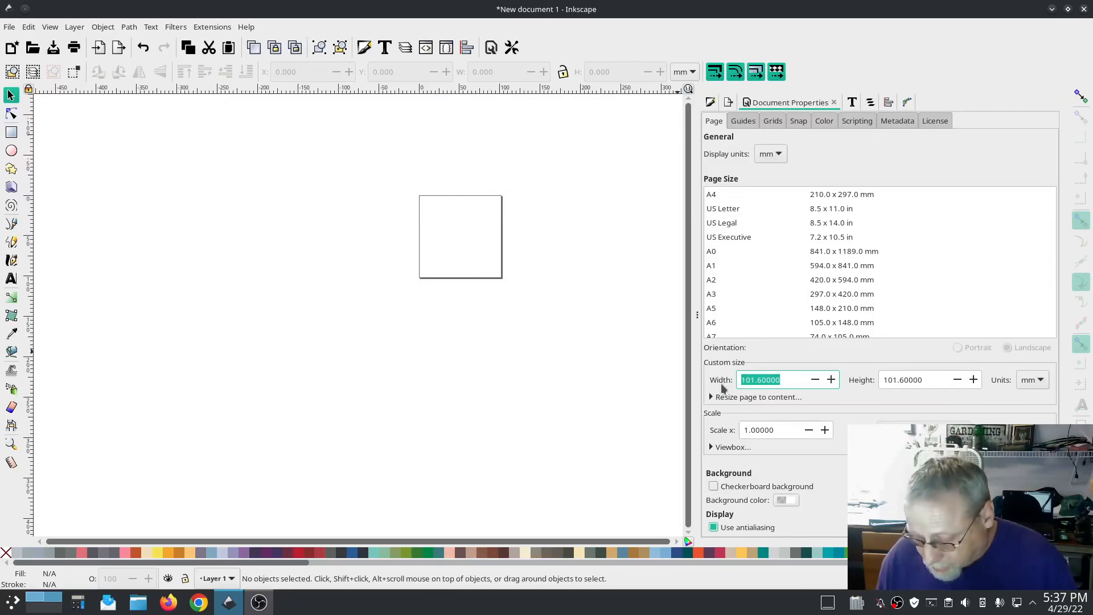
pyautogui.write('150')
pyautogui.press('Tab')
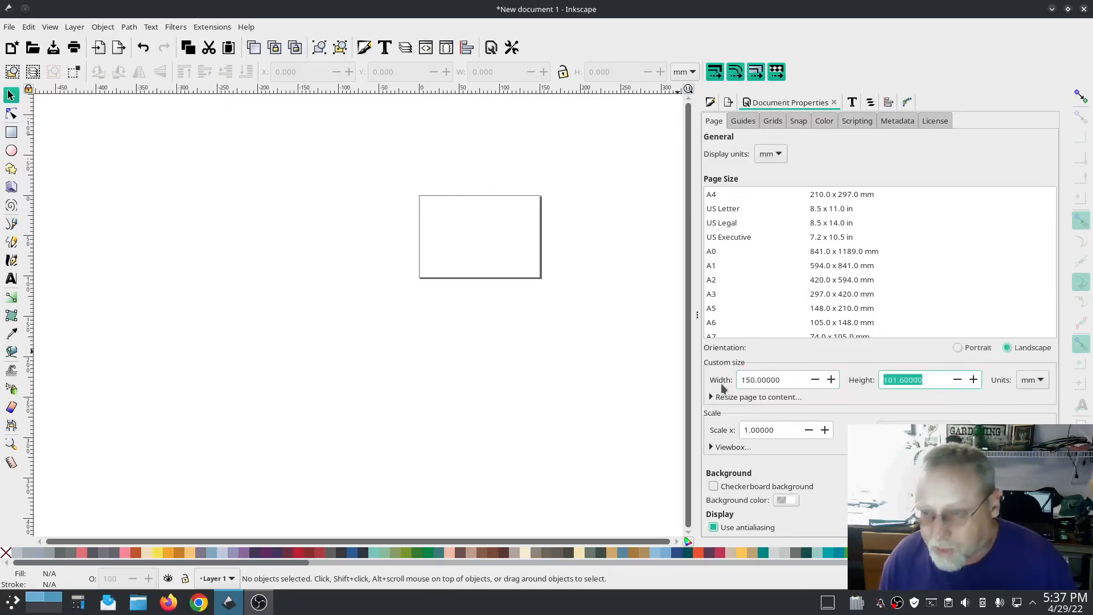
pyautogui.write('65')
pyautogui.press('Return')
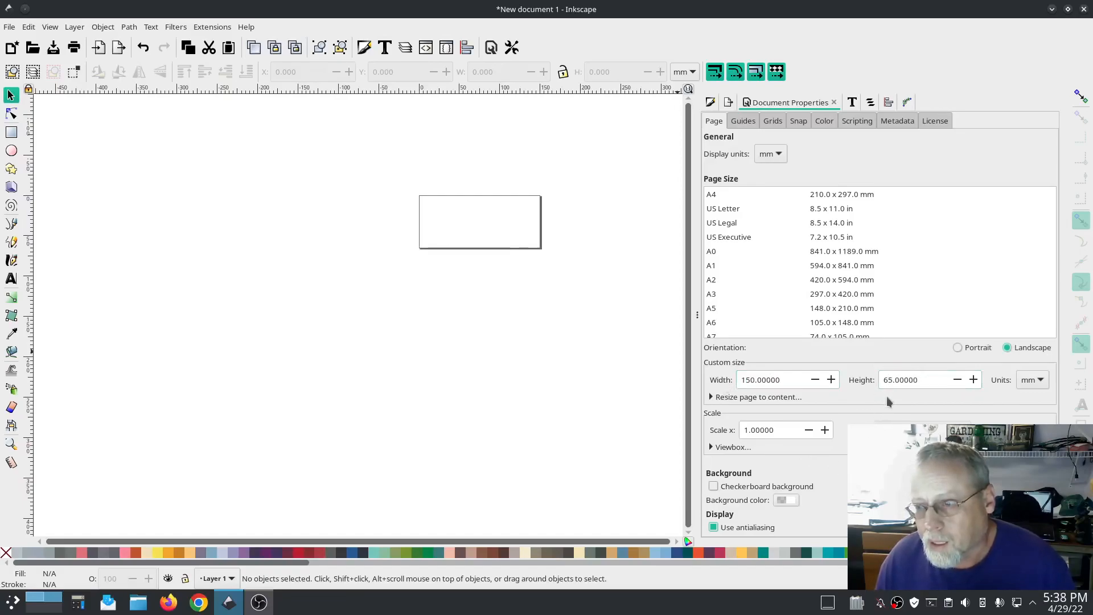
# Step: Import the fire department patch JPEG photo as an embedded image with DPI from file
pyautogui.scroll(4, 467, 227)
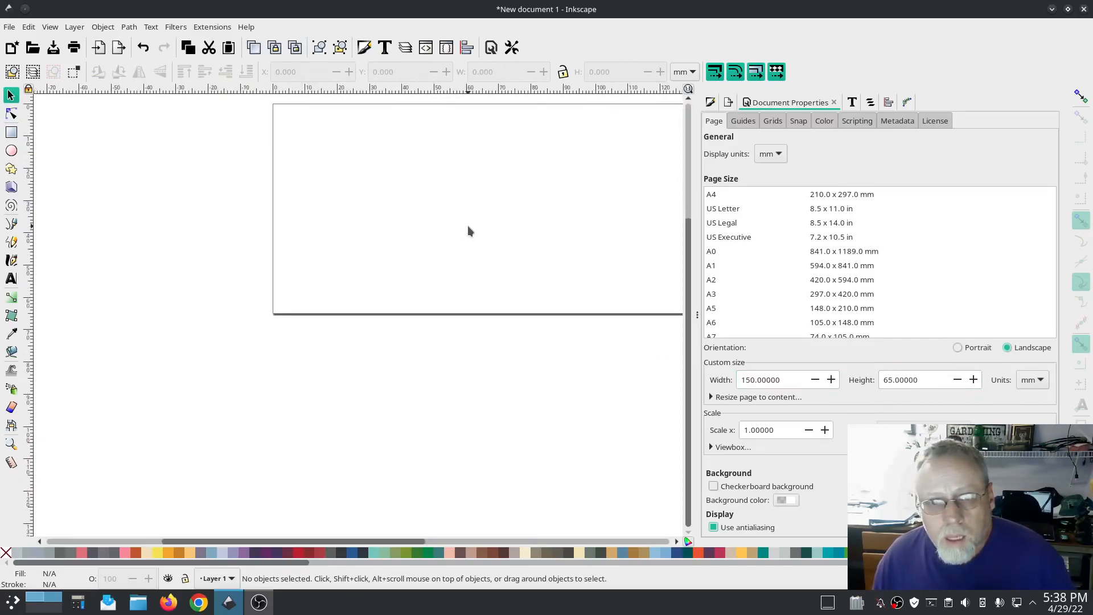
pyautogui.moveTo(508, 249); pyautogui.dragTo(356, 339)
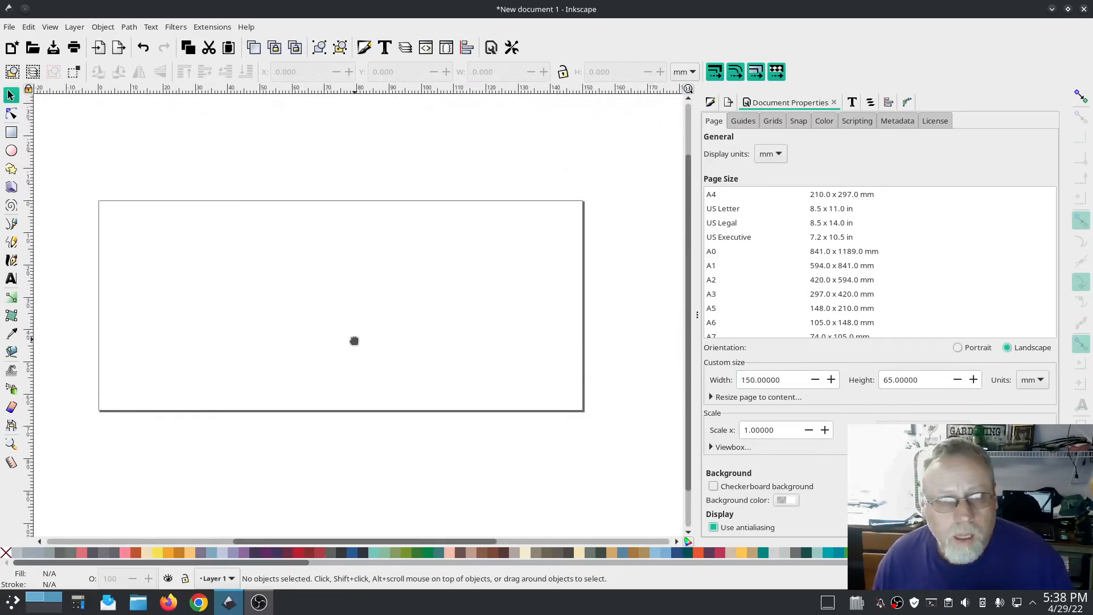
pyautogui.click(9, 26)
pyautogui.click(41, 189)
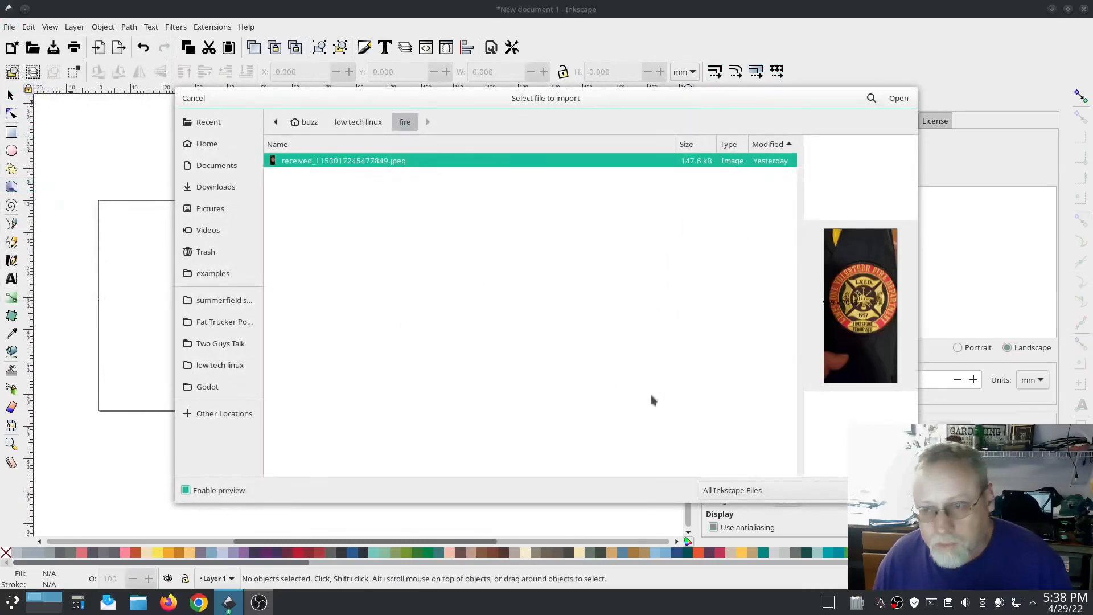
pyautogui.click(897, 99)
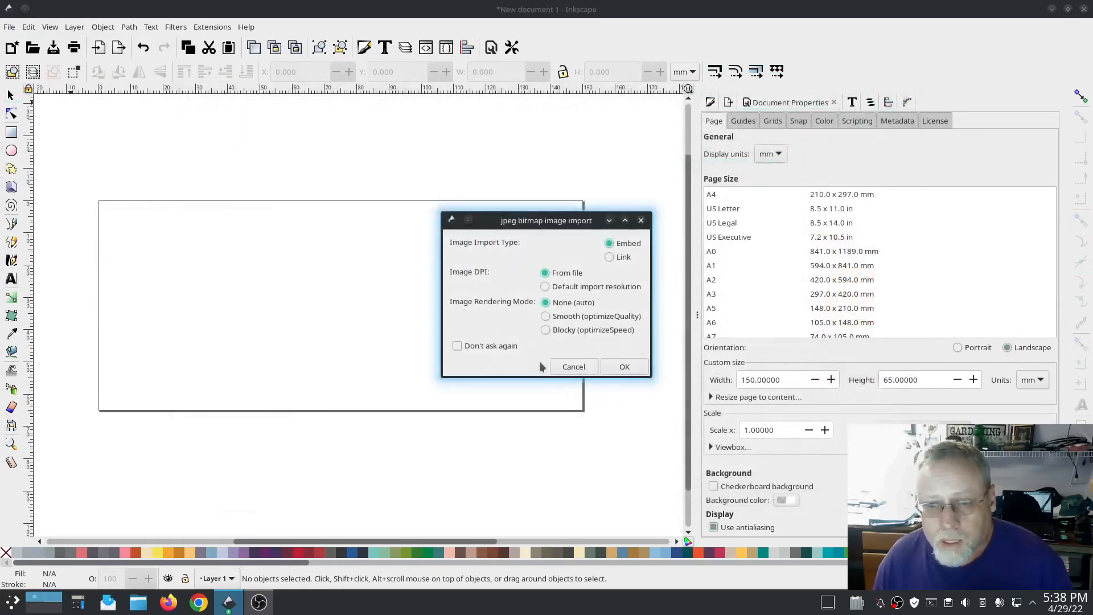
pyautogui.click(641, 369)
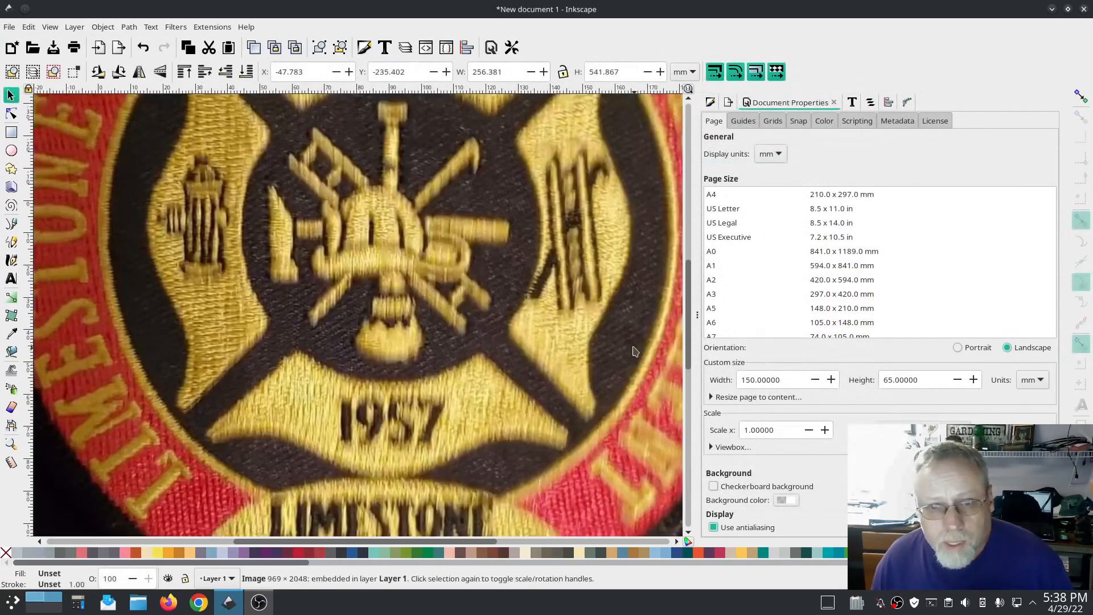
# Step: Lock the aspect ratio, scale the image down, and move it over the page
pyautogui.keyDown('ctrl'); pyautogui.scroll(-3, 535, 374); pyautogui.keyUp('ctrl')
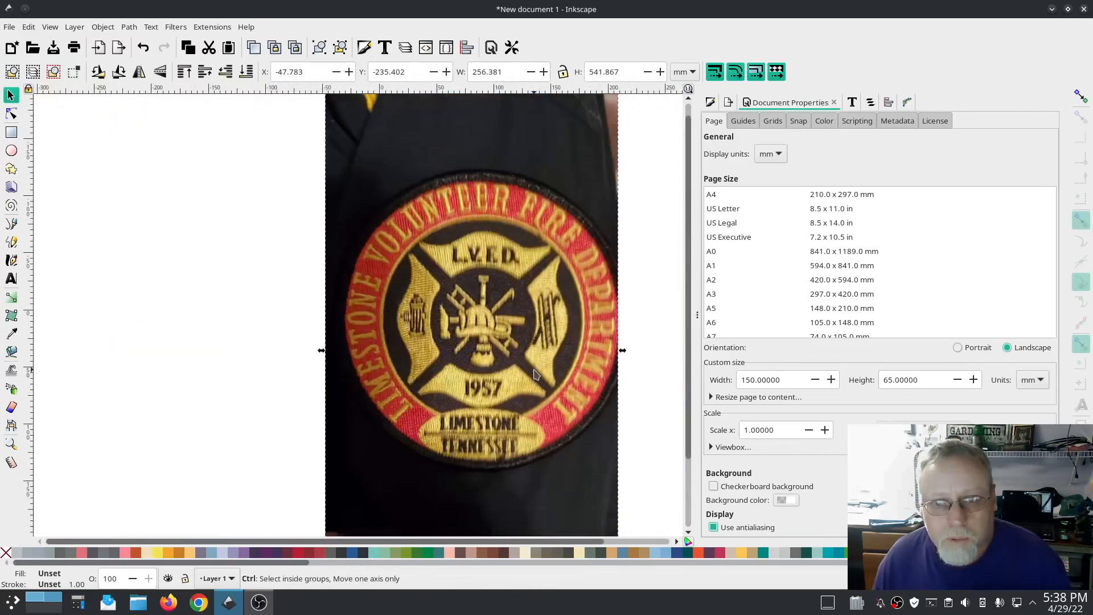
pyautogui.keyDown('ctrl'); pyautogui.scroll(-2, 535, 374); pyautogui.keyUp('ctrl')
pyautogui.click(563, 72)
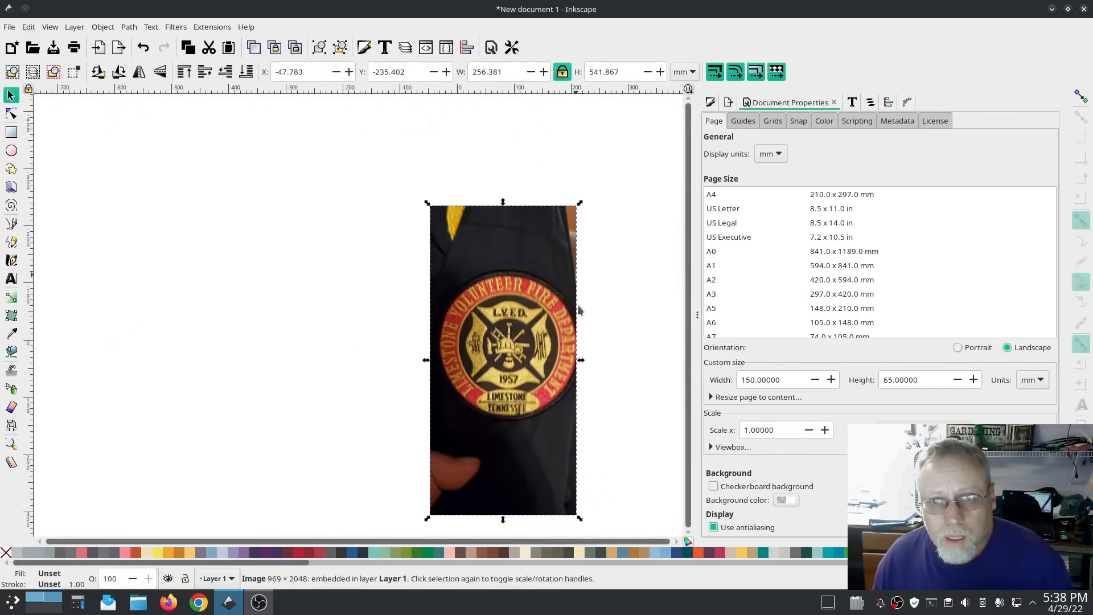
pyautogui.moveTo(580, 518); pyautogui.dragTo(484, 319)
pyautogui.moveTo(469, 263); pyautogui.dragTo(512, 376)
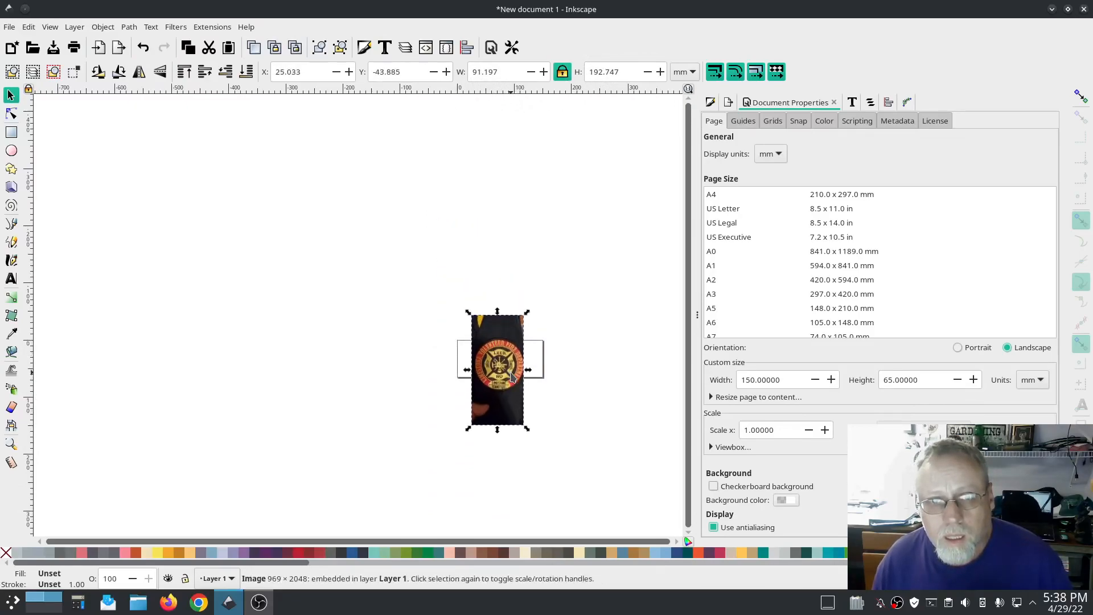
# Step: Scale the image further down and center the patch over the page
pyautogui.keyDown('ctrl'); pyautogui.scroll(2, 511, 382); pyautogui.keyUp('ctrl')
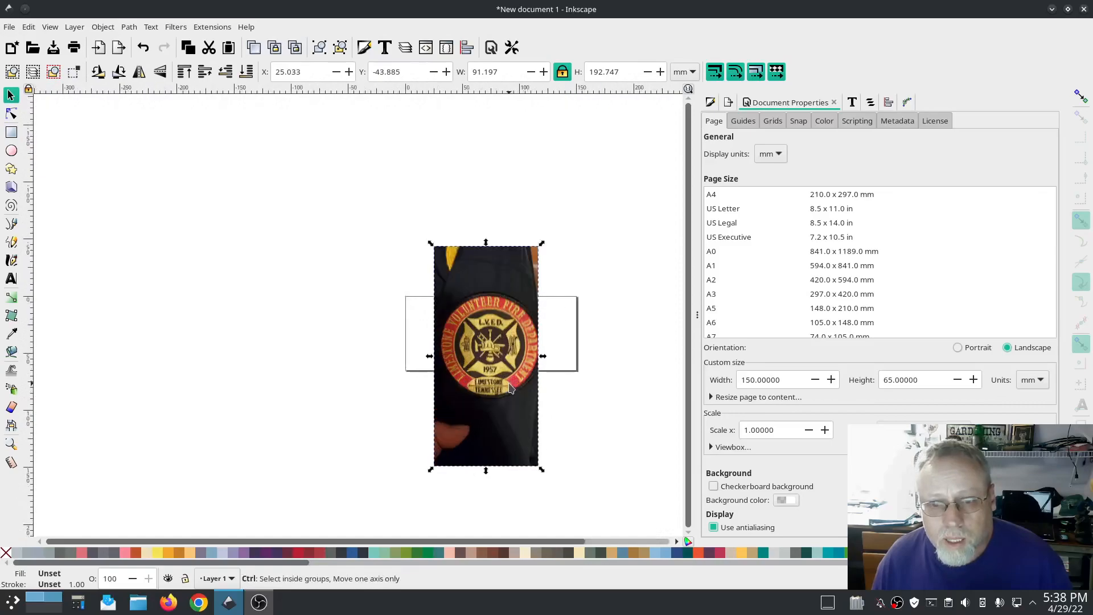
pyautogui.moveTo(541, 469); pyautogui.dragTo(521, 435)
pyautogui.moveTo(488, 376); pyautogui.dragTo(496, 381)
pyautogui.moveTo(524, 435); pyautogui.dragTo(512, 403)
pyautogui.moveTo(499, 364); pyautogui.dragTo(507, 374)
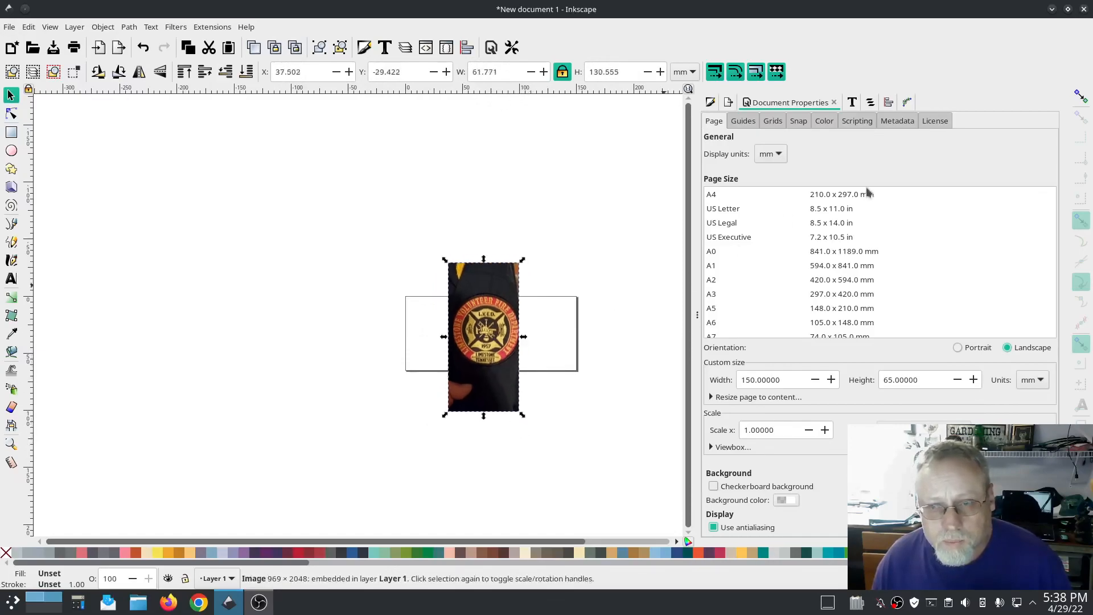
# Step: Lower the image's opacity to 43% in the Objects panel
pyautogui.click(866, 102)
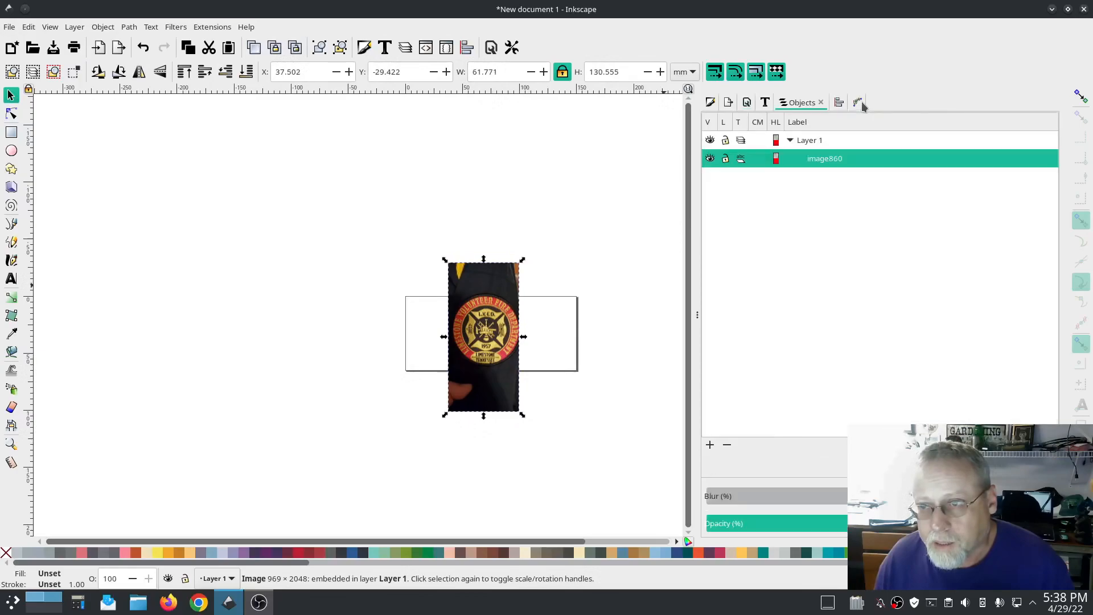
pyautogui.click(833, 522)
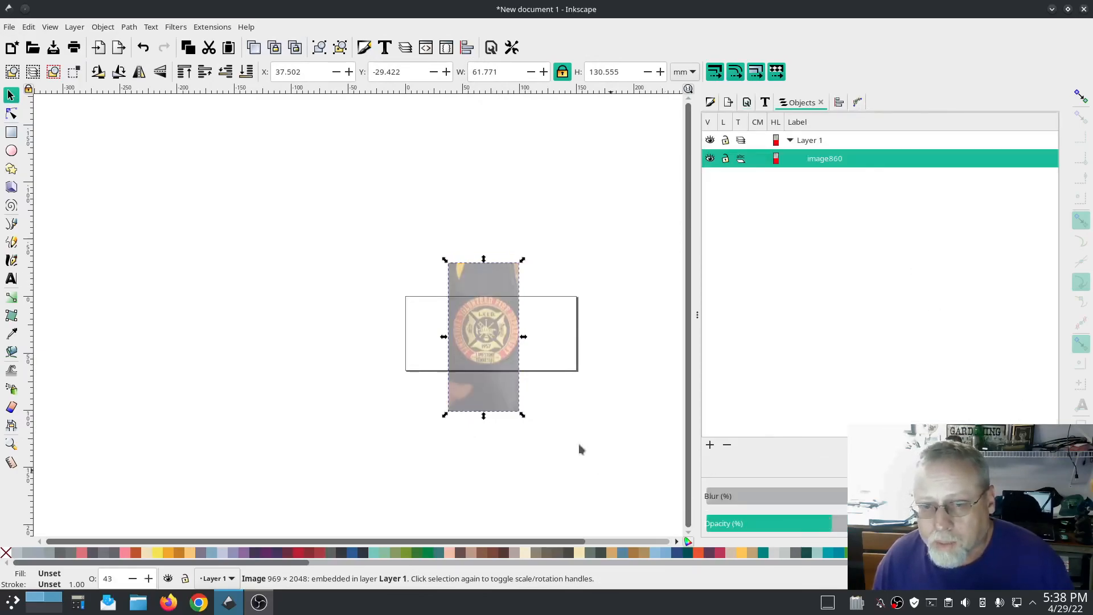
# Step: Nudge the image slightly down on the page and deselect it
pyautogui.scroll(3, 480, 296)
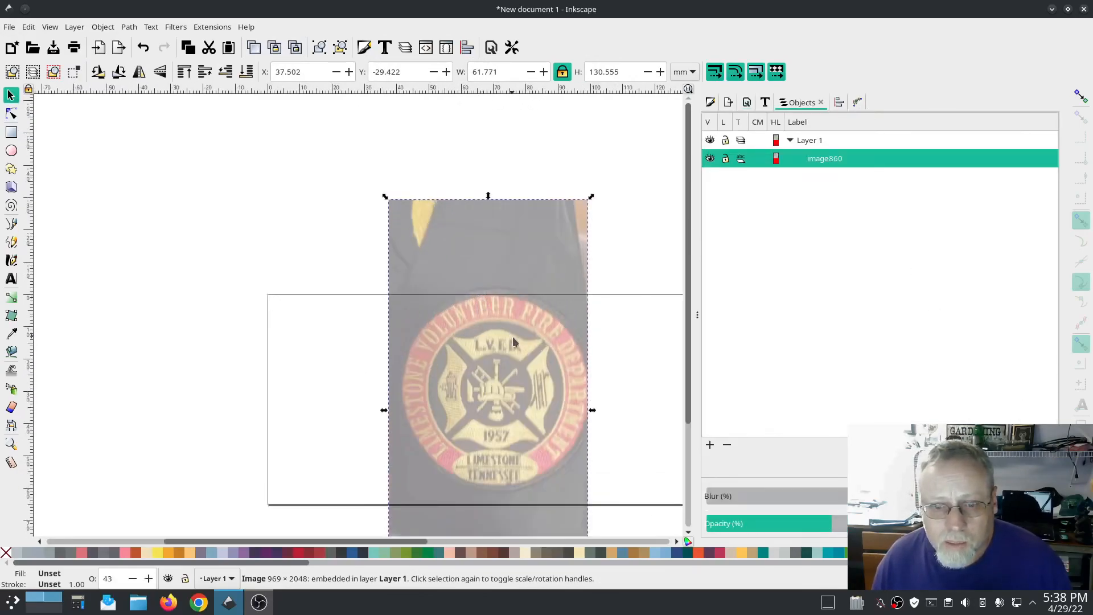
pyautogui.moveTo(541, 329); pyautogui.dragTo(538, 341)
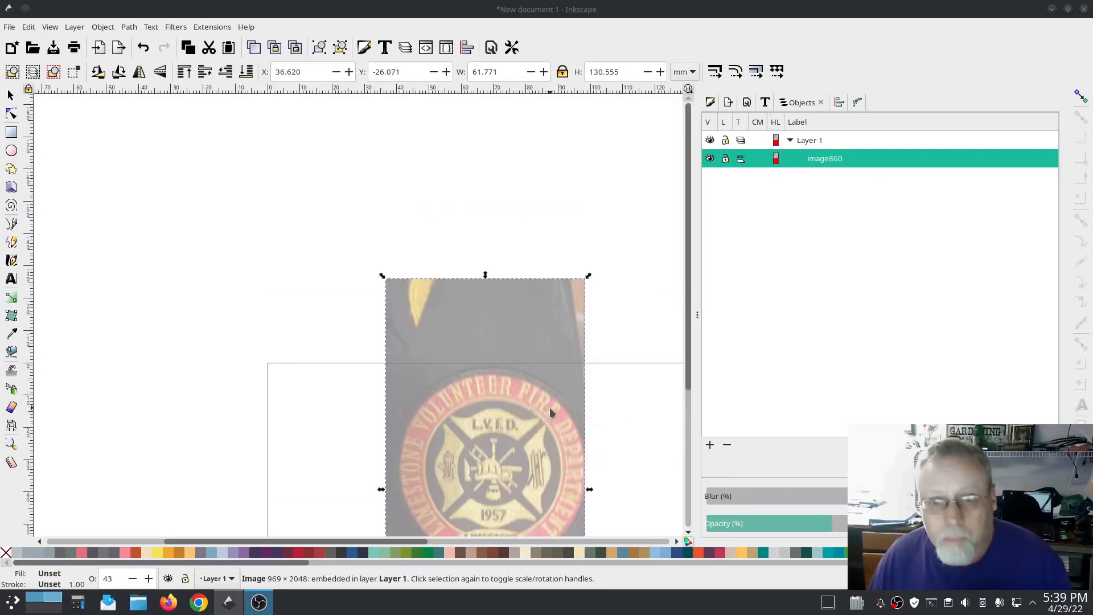
pyautogui.click(626, 429)
# Step: Draw an ellipse about 50 by 45 mm over the patch's inner circle, undoing an accidental arc edit
pyautogui.keyDown('ctrl'); pyautogui.scroll(1, 541, 412); pyautogui.keyUp('ctrl')
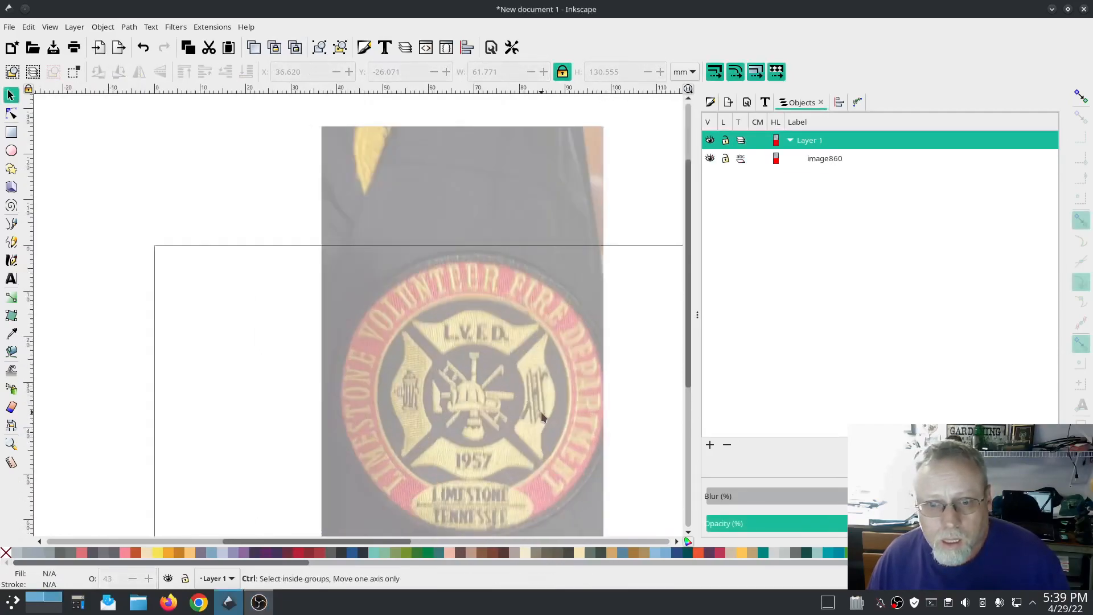
pyautogui.moveTo(588, 426); pyautogui.dragTo(480, 347)
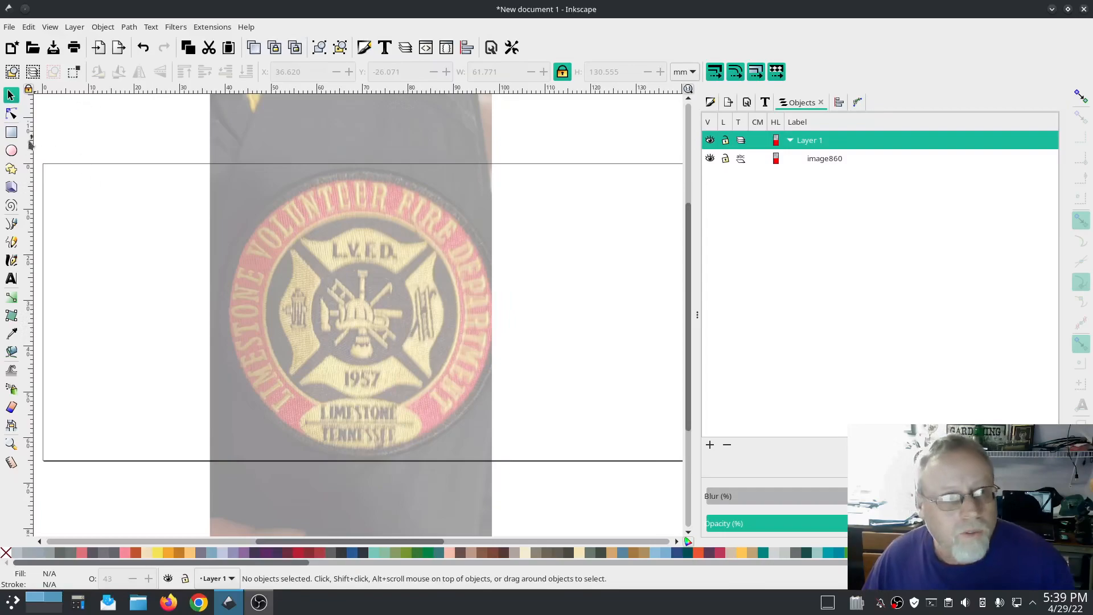
pyautogui.click(12, 151)
pyautogui.moveTo(296, 235); pyautogui.dragTo(520, 439)
pyautogui.moveTo(409, 337); pyautogui.dragTo(373, 320)
pyautogui.moveTo(474, 317); pyautogui.dragTo(472, 318)
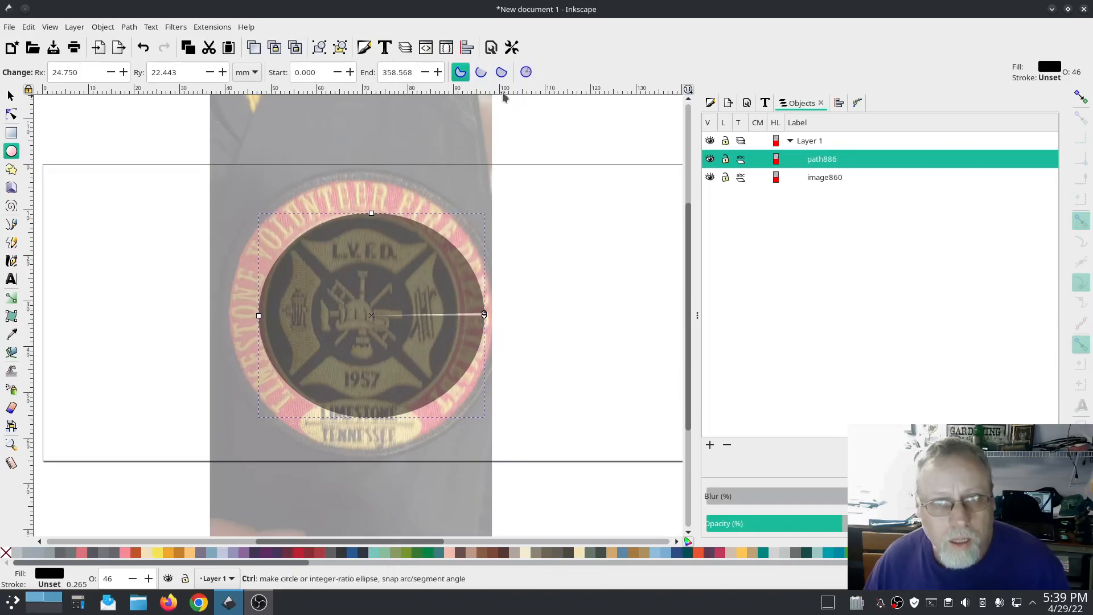
pyautogui.hotkey('ctrl', 'z')
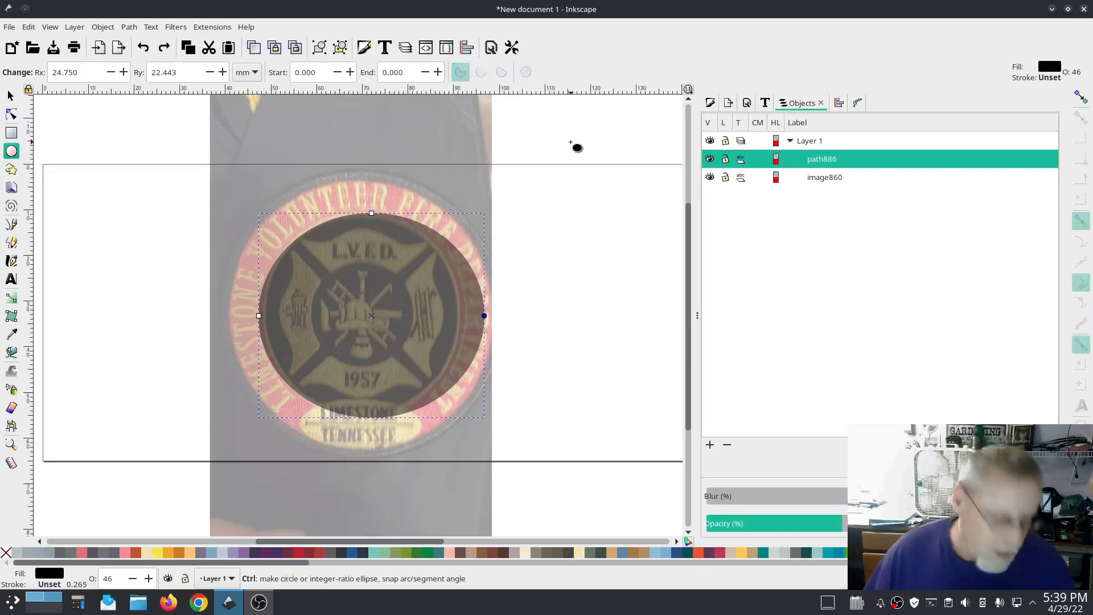
# Step: Resize the ellipse, entering 45 mm for its width and height
pyautogui.click(10, 95)
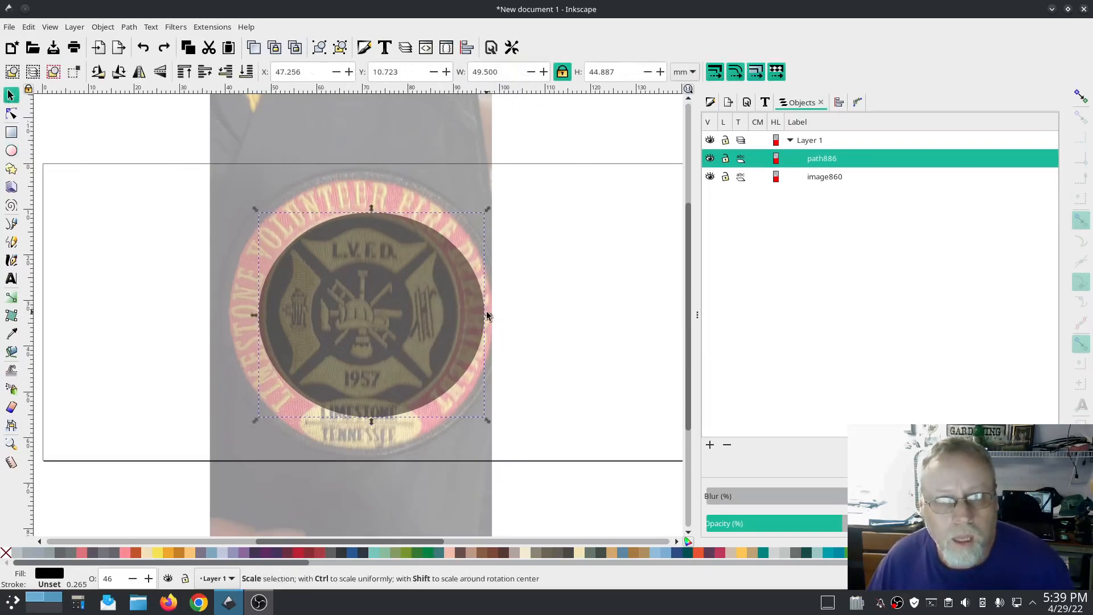
pyautogui.moveTo(484, 321); pyautogui.dragTo(461, 320)
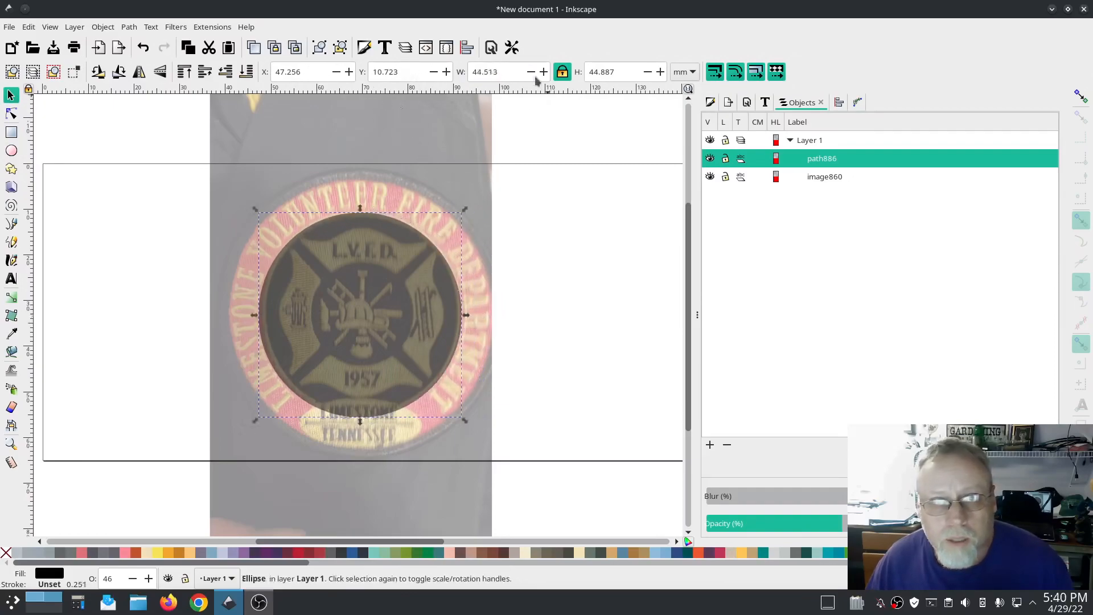
pyautogui.moveTo(512, 71); pyautogui.dragTo(474, 62)
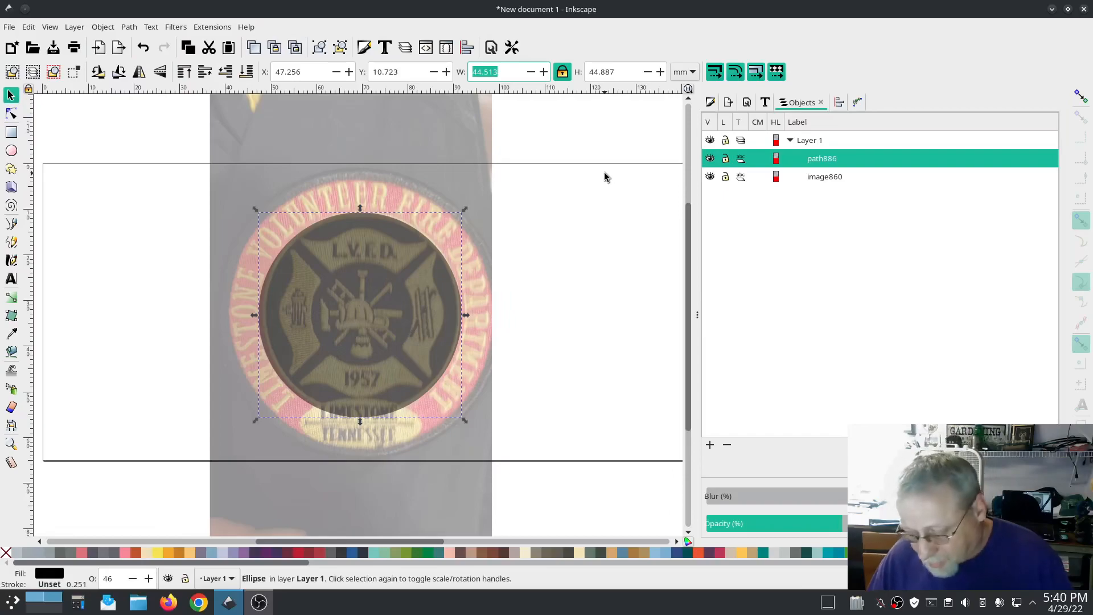
pyautogui.write('45')
pyautogui.press('Tab')
pyautogui.write('45')
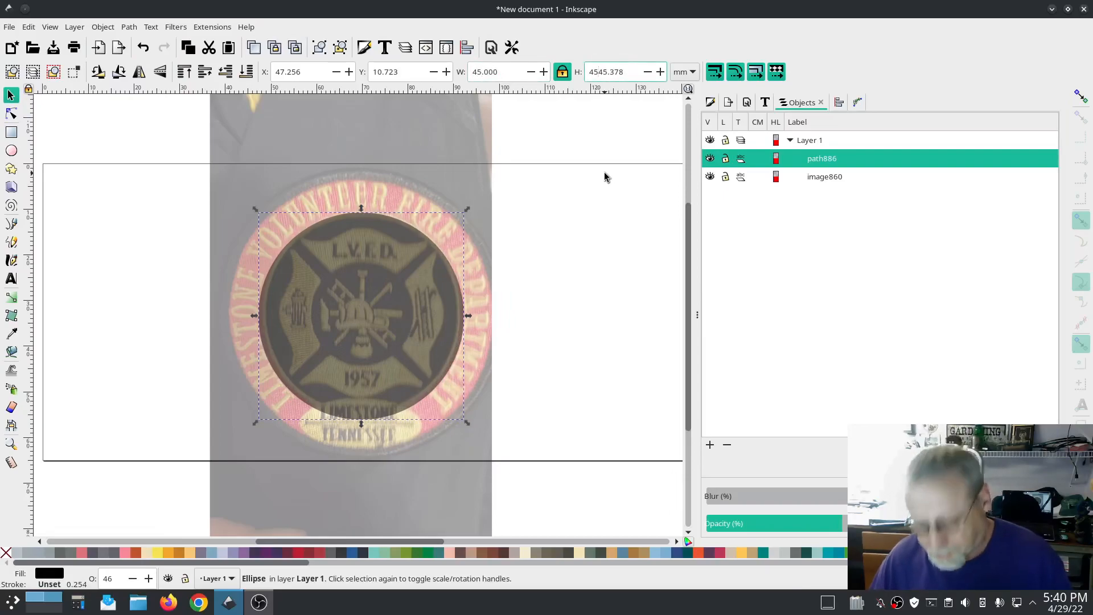
pyautogui.press('Return')
pyautogui.write('45')
pyautogui.press('Tab')
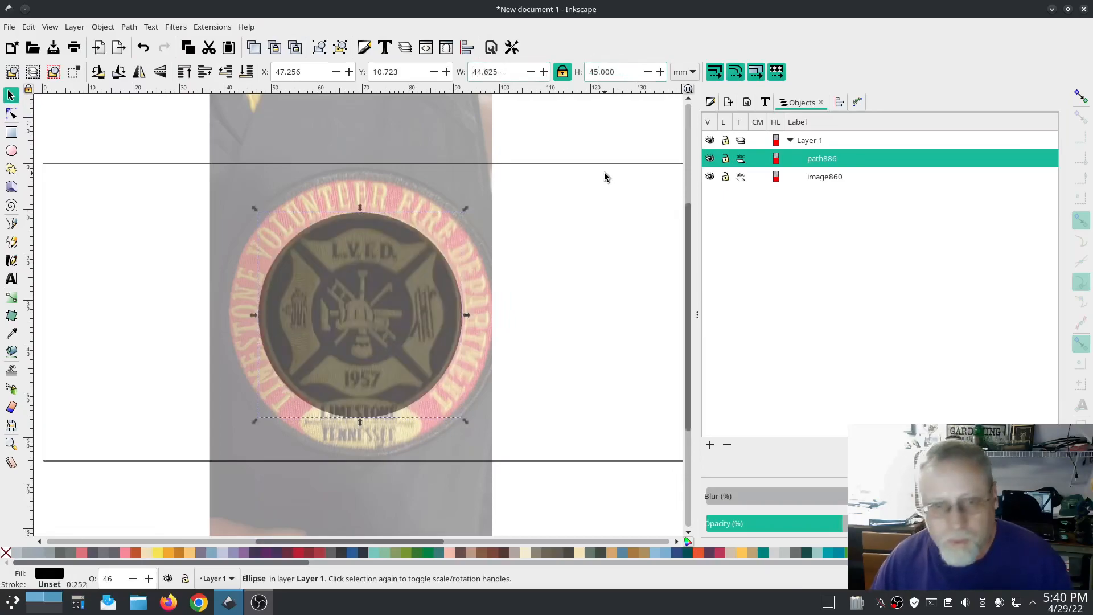
# Step: Unlock the aspect ratio and set the ellipse to exactly 45 mm wide and 45 mm high
pyautogui.moveTo(510, 74); pyautogui.dragTo(468, 63)
pyautogui.write('45')
pyautogui.press('Tab')
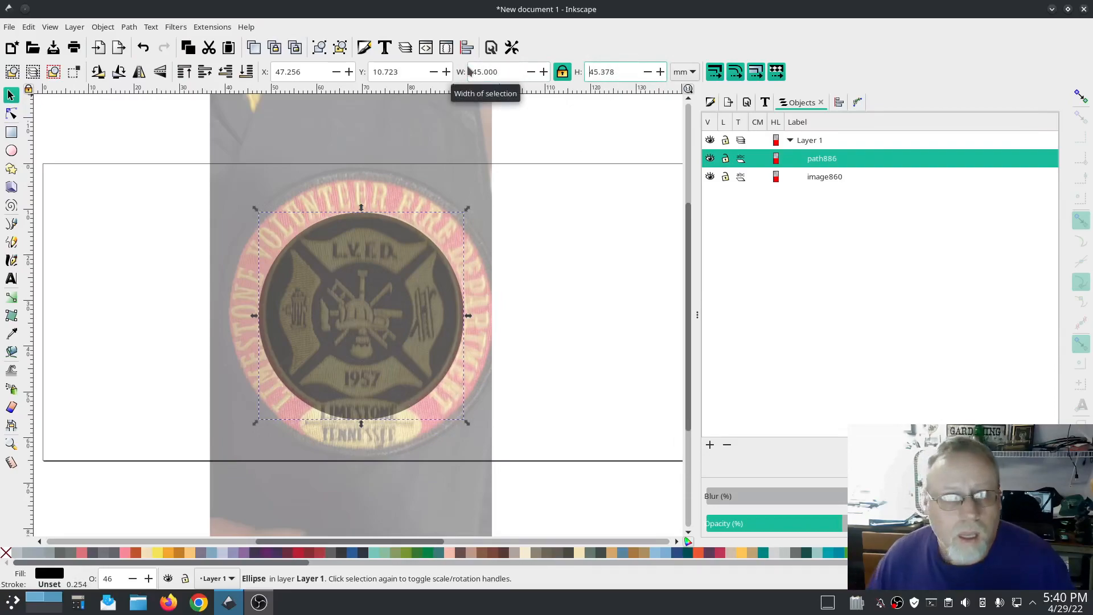
pyautogui.click(563, 71)
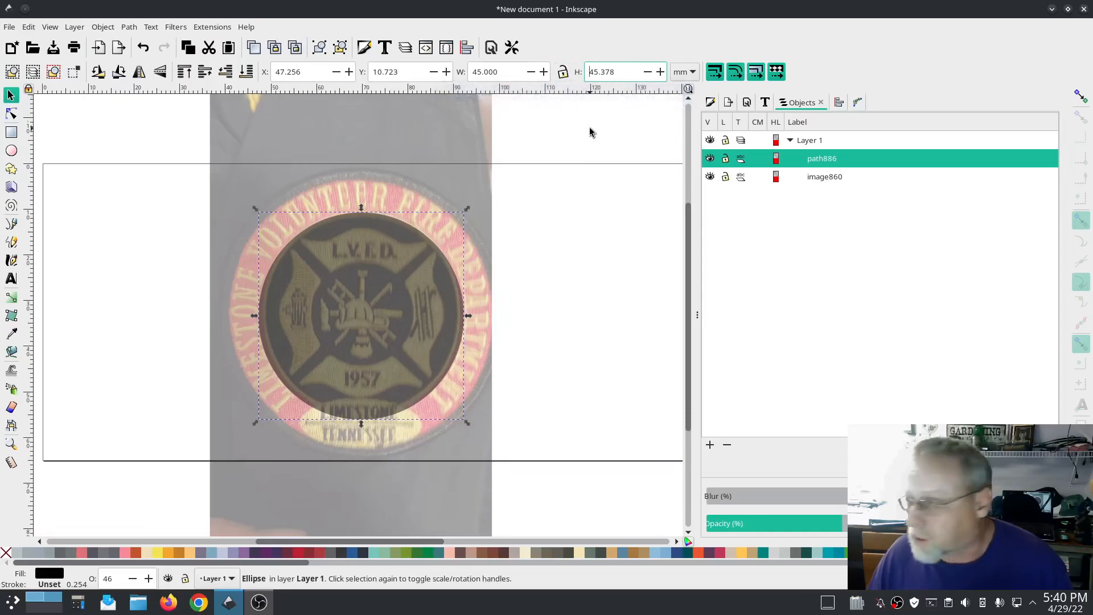
pyautogui.click(488, 72)
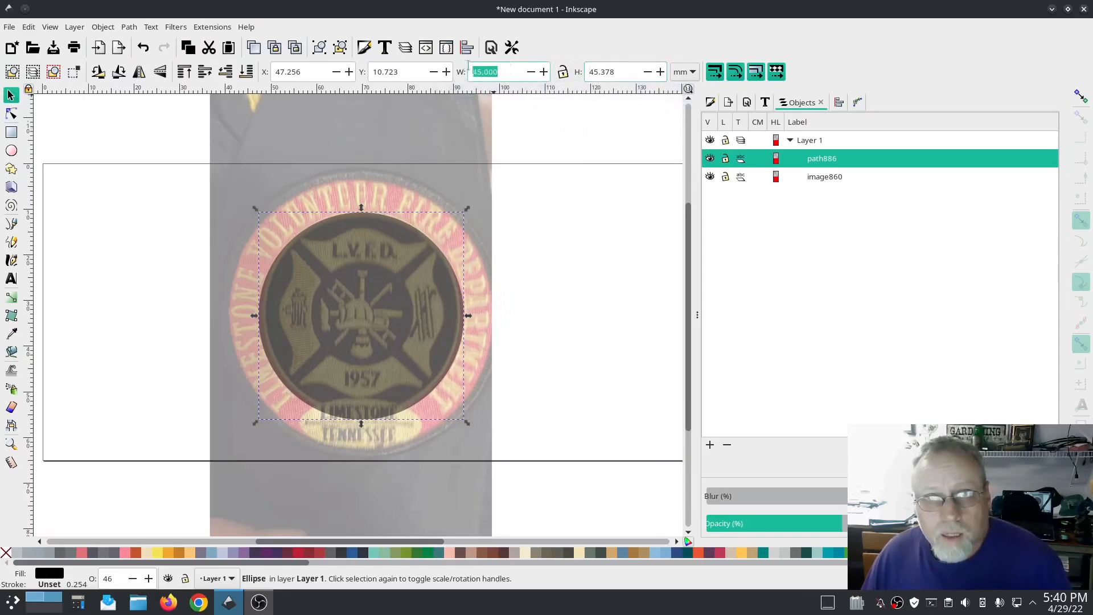
pyautogui.press('Tab')
pyautogui.write('45')
pyautogui.press('Return')
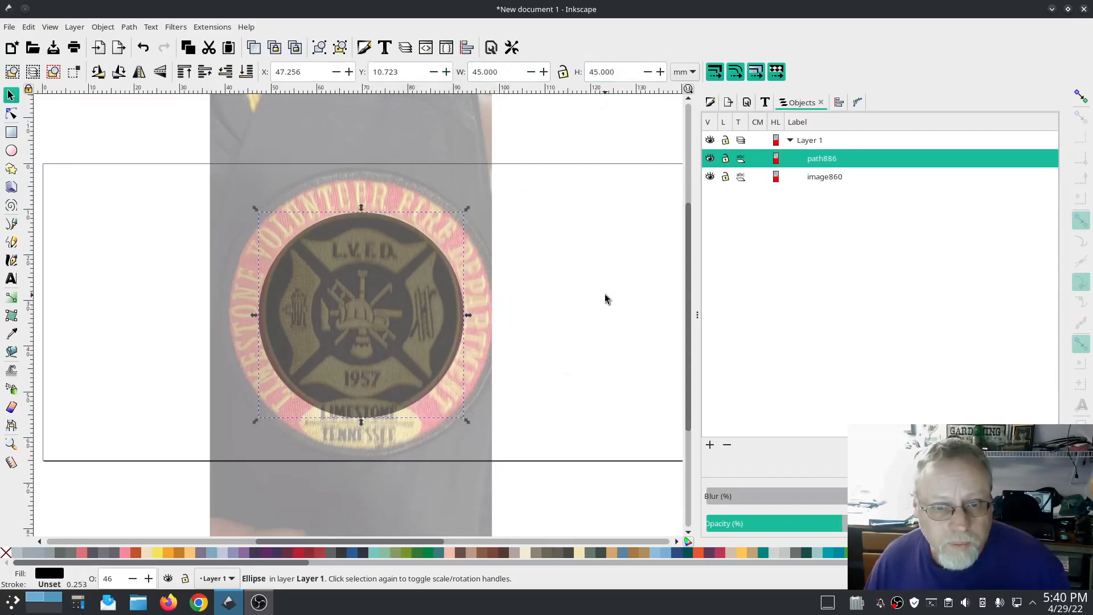
# Step: Shrink the ellipse to 44 mm width and 44 mm height
pyautogui.click(493, 72)
pyautogui.write('44')
pyautogui.press('Tab')
pyautogui.write('44')
pyautogui.press('Return')
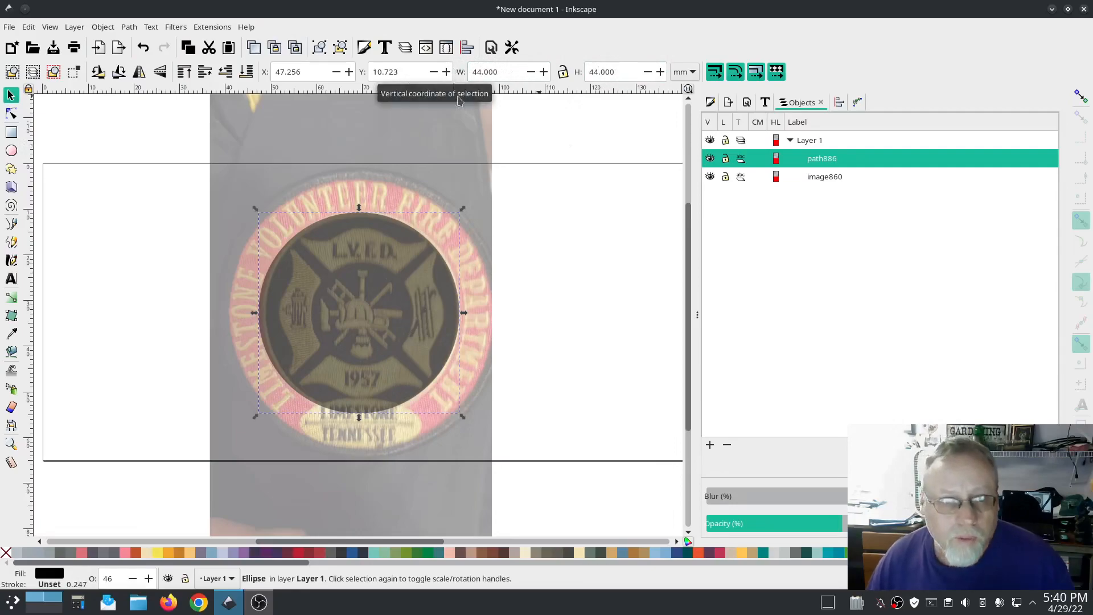
# Step: Resize the ellipse to 43 by 43 mm and nudge it over the patch's inner circle
pyautogui.moveTo(366, 317); pyautogui.dragTo(373, 320)
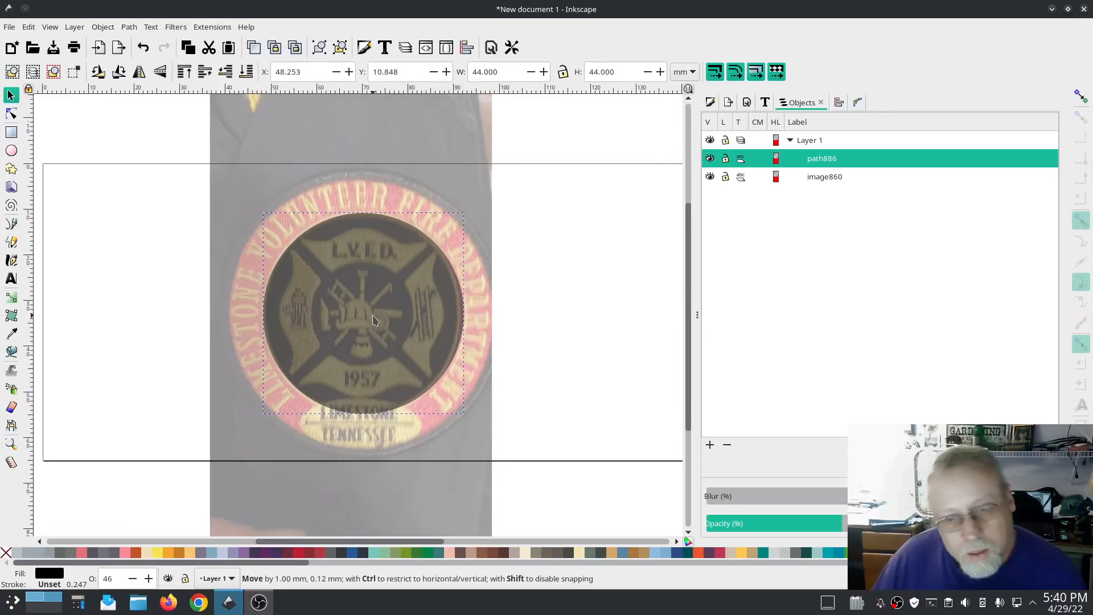
pyautogui.moveTo(373, 320); pyautogui.dragTo(366, 323)
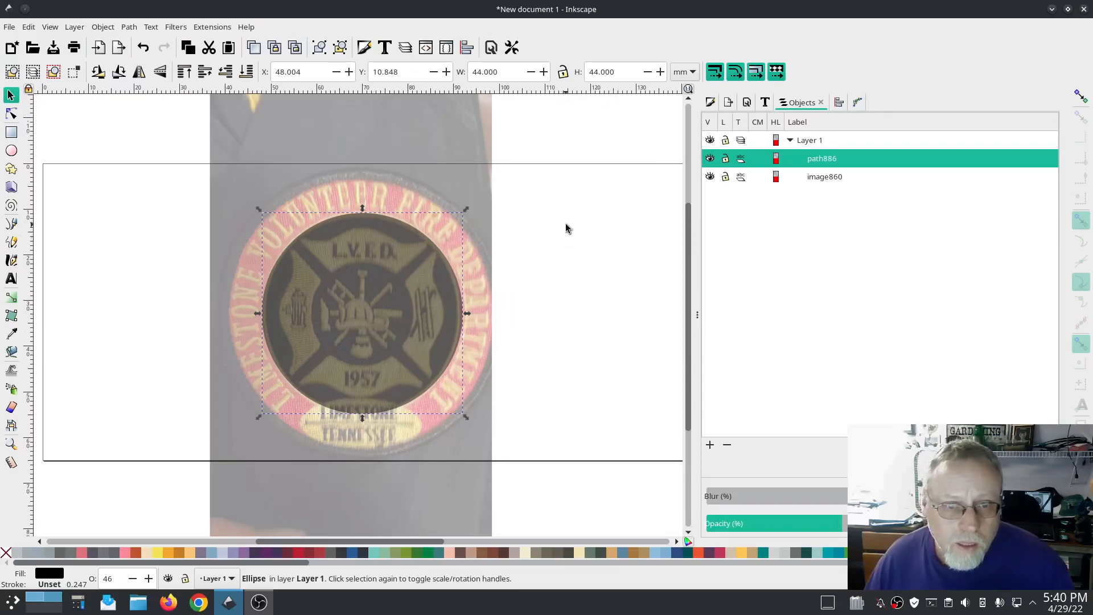
pyautogui.click(467, 73)
pyautogui.write('43')
pyautogui.press('Return')
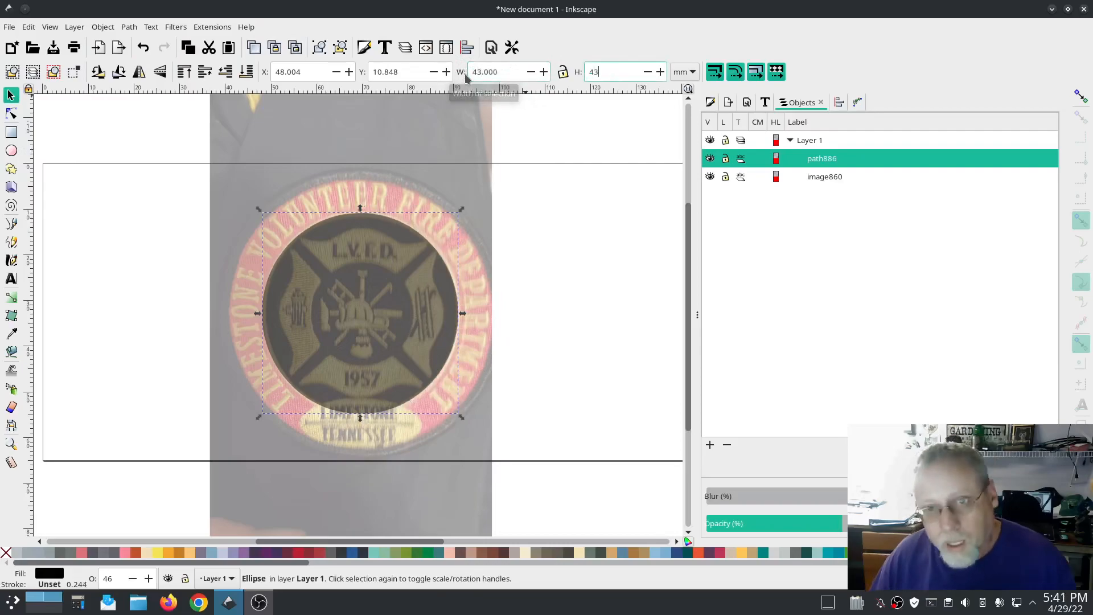
pyautogui.moveTo(384, 304); pyautogui.dragTo(383, 307)
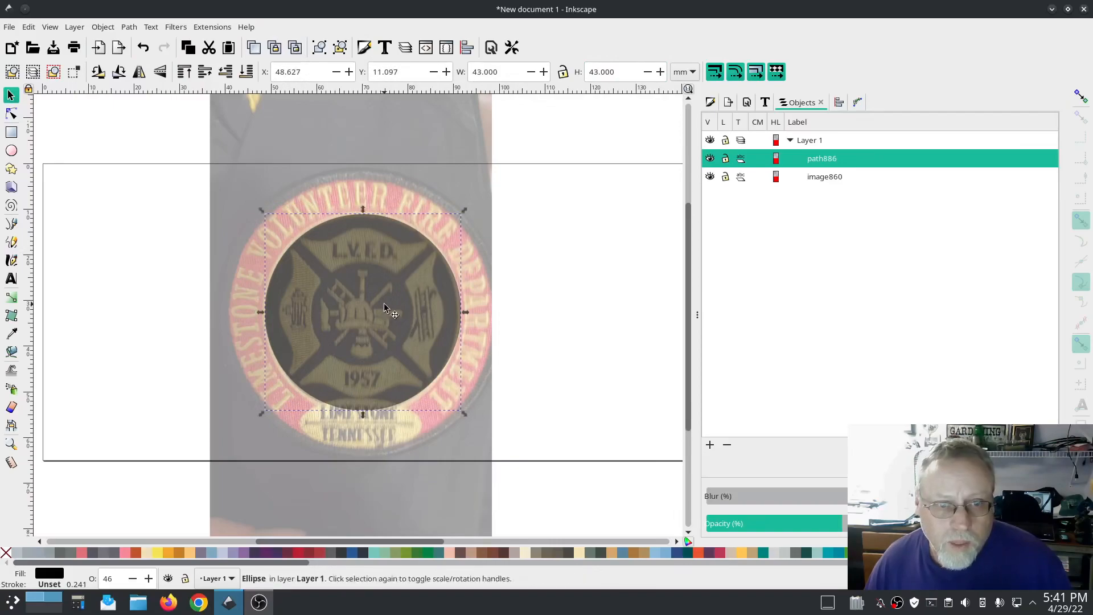
# Step: Center the ellipse horizontally and vertically on the page with Align and Distribute
pyautogui.click(839, 103)
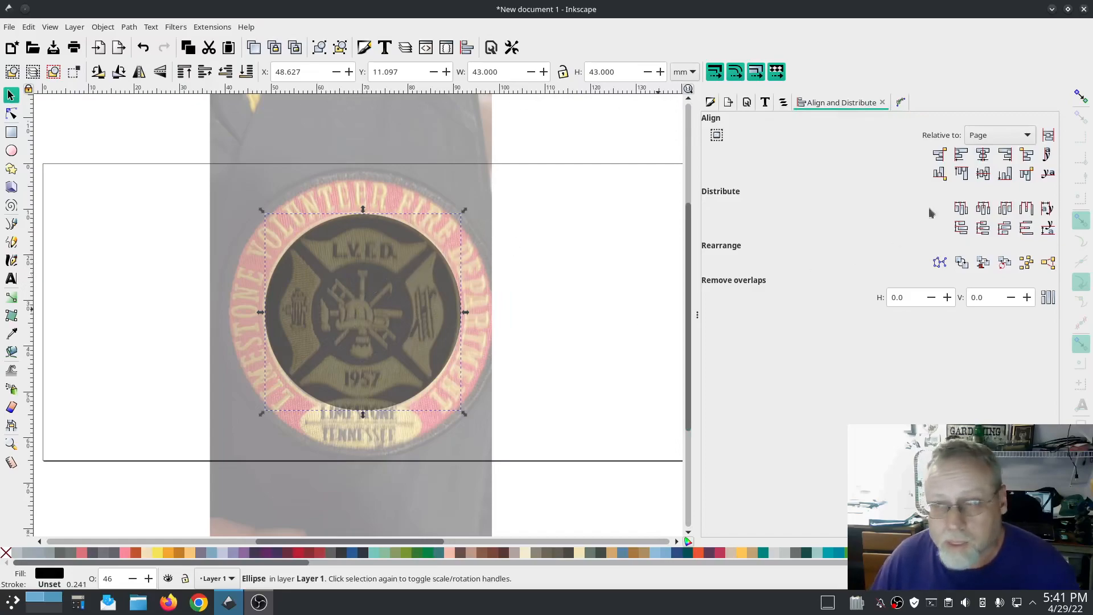
pyautogui.click(984, 173)
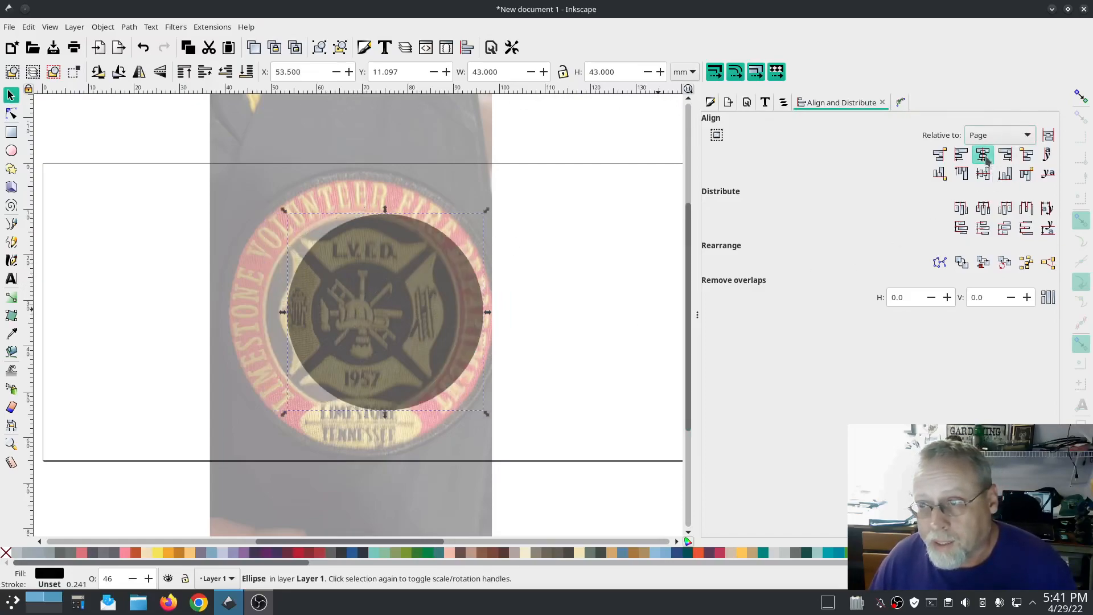
pyautogui.click(985, 173)
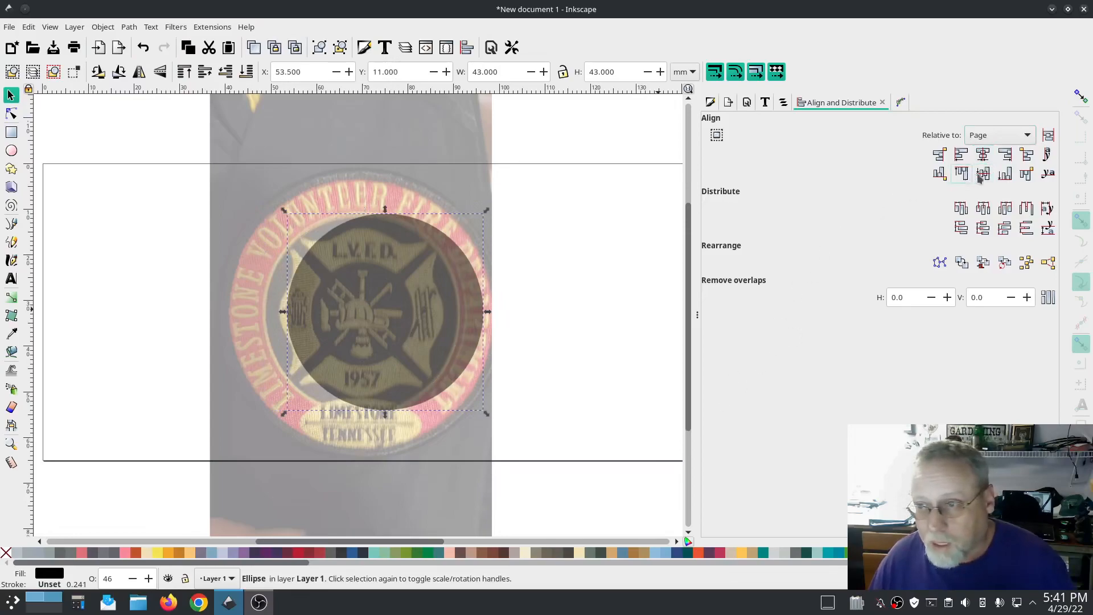
# Step: Shift the patch image right so its inner circle sits under the centered ellipse
pyautogui.moveTo(387, 119); pyautogui.dragTo(415, 118)
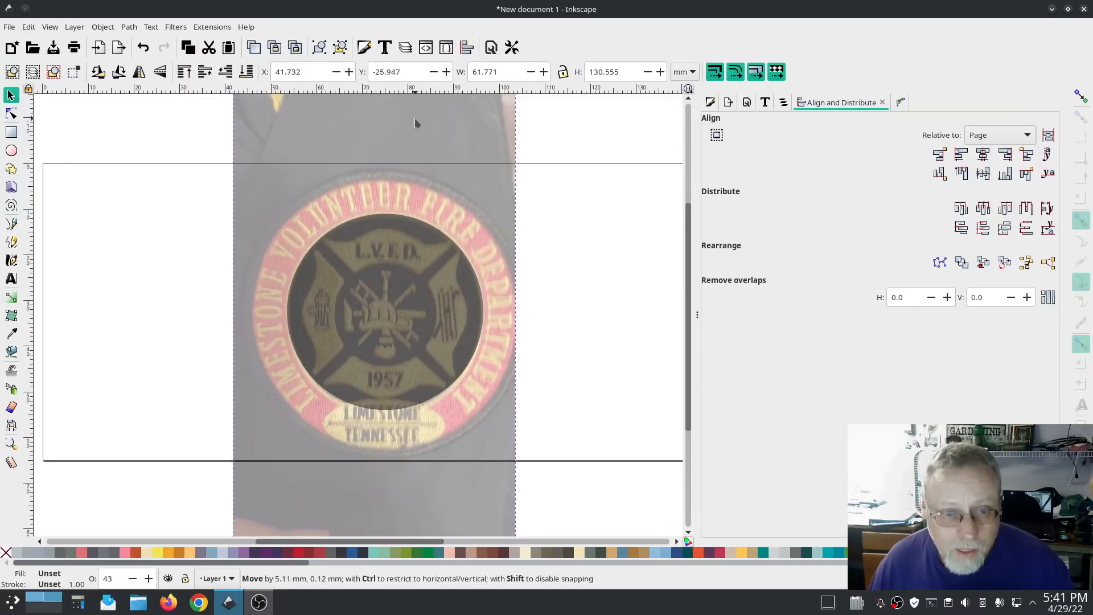
pyautogui.moveTo(415, 119); pyautogui.dragTo(414, 119)
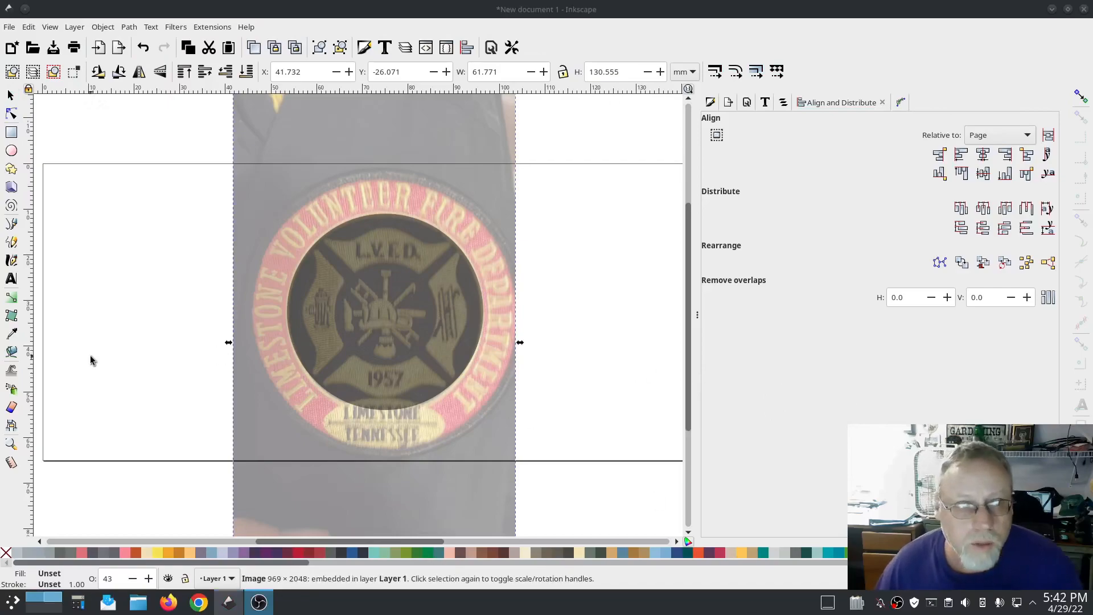
# Step: Draw a larger ellipse about 62 by 63 mm around the patch's outer edge, adjusting its sides with handles
pyautogui.click(12, 151)
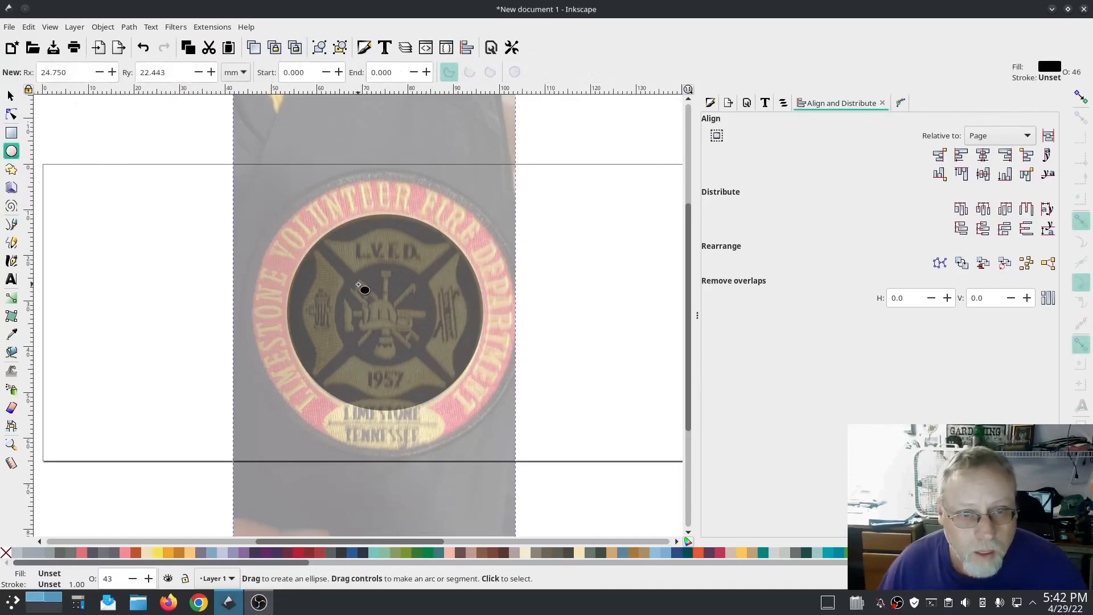
pyautogui.moveTo(244, 168); pyautogui.dragTo(527, 438)
pyautogui.click(11, 96)
pyautogui.moveTo(530, 310); pyautogui.dragTo(529, 310)
pyautogui.moveTo(384, 454); pyautogui.dragTo(384, 458)
pyautogui.moveTo(239, 312); pyautogui.dragTo(243, 311)
pyautogui.hotkey('ctrl', 'z')
pyautogui.click(257, 312)
pyautogui.moveTo(384, 163); pyautogui.dragTo(384, 167)
pyautogui.moveTo(244, 312); pyautogui.dragTo(240, 312)
pyautogui.moveTo(384, 458); pyautogui.dragTo(386, 462)
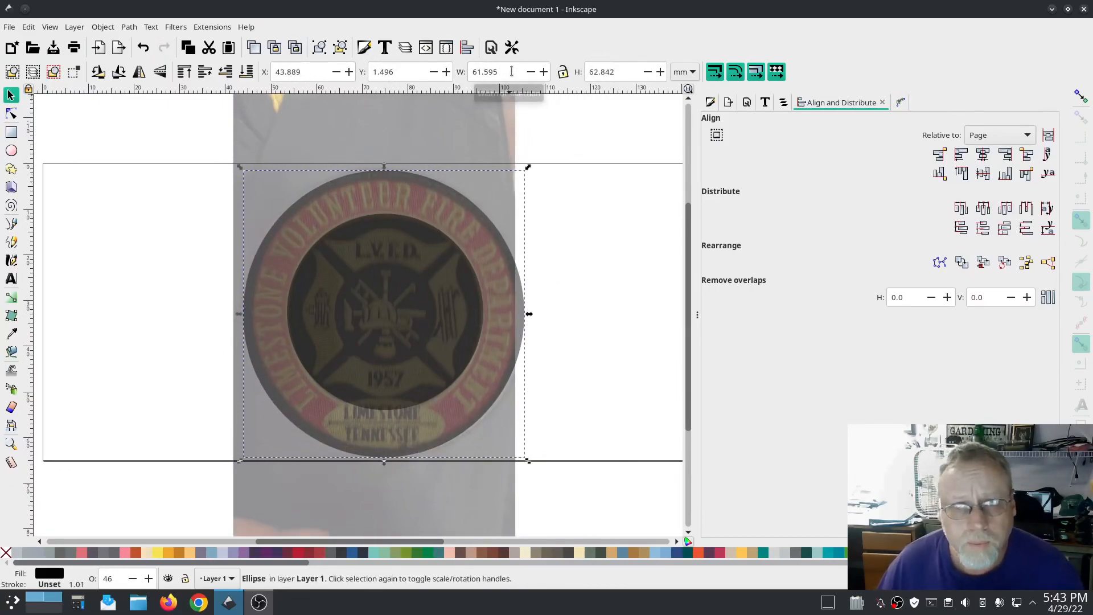
# Step: Set the outer ellipse to 62 by 62 mm and center it on the page
pyautogui.moveTo(511, 71); pyautogui.dragTo(466, 73)
pyautogui.write('62')
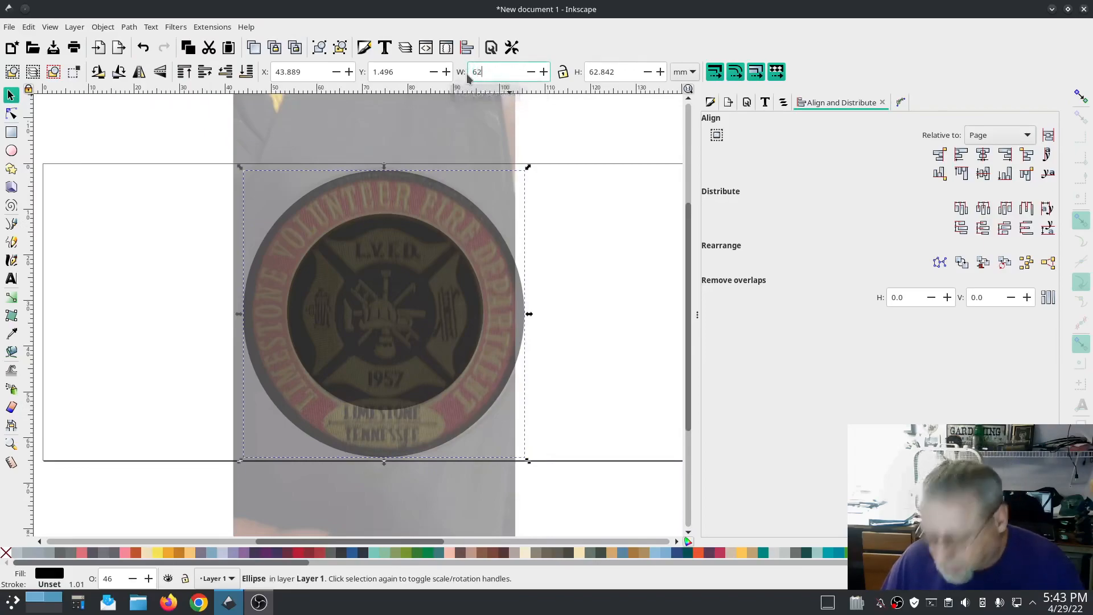
pyautogui.press('Tab')
pyautogui.write('62')
pyautogui.press('Return')
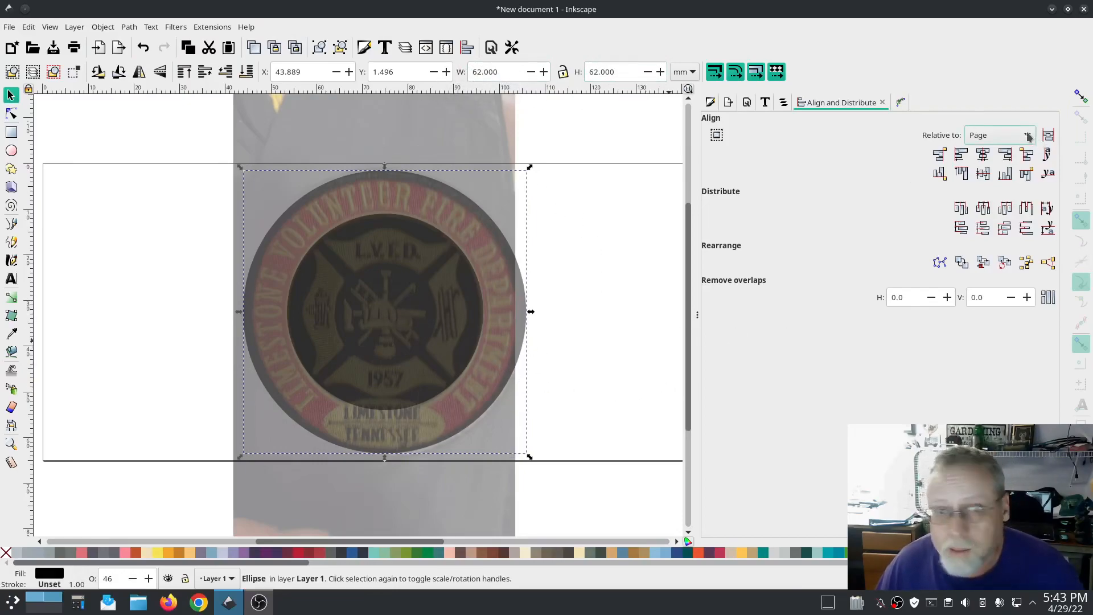
pyautogui.click(983, 154)
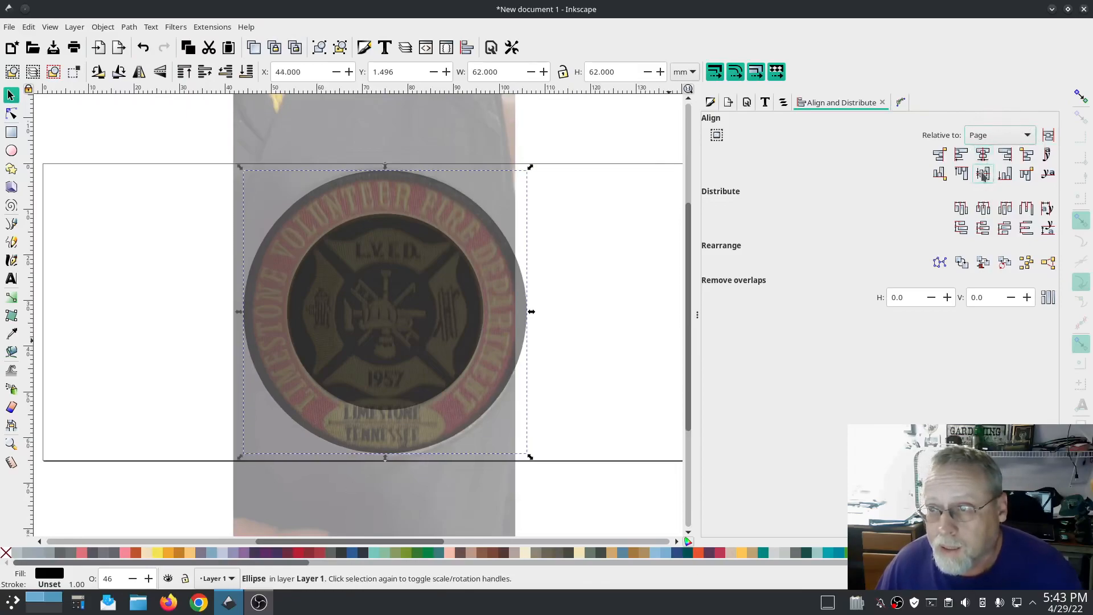
pyautogui.click(983, 174)
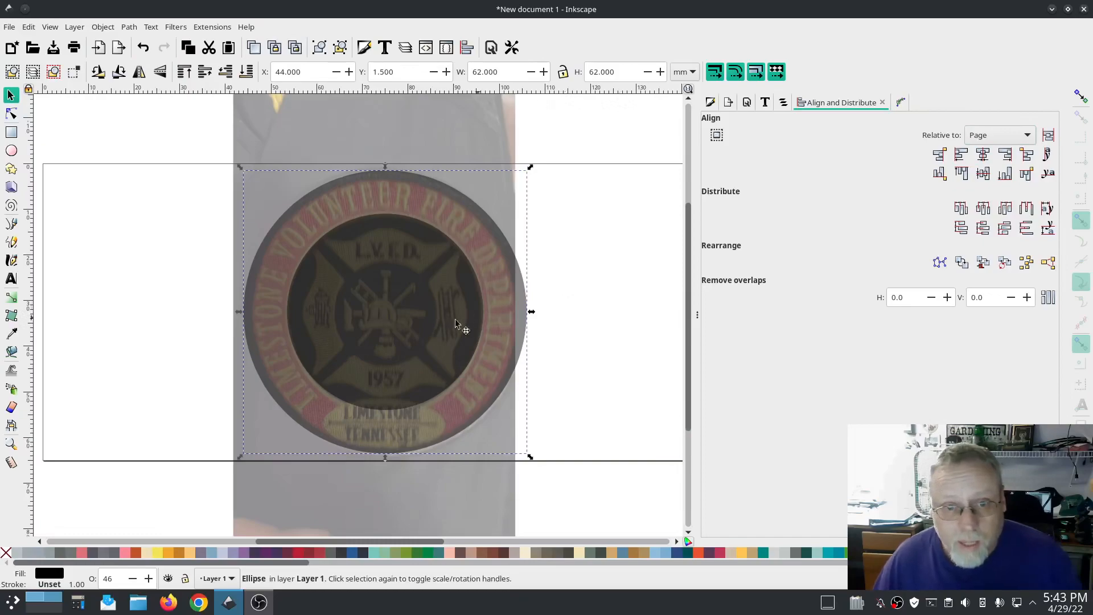
# Step: Duplicate the inner circle and subtract the copy from the outer circle with Difference to form a ring
pyautogui.click(785, 103)
pyautogui.click(833, 179)
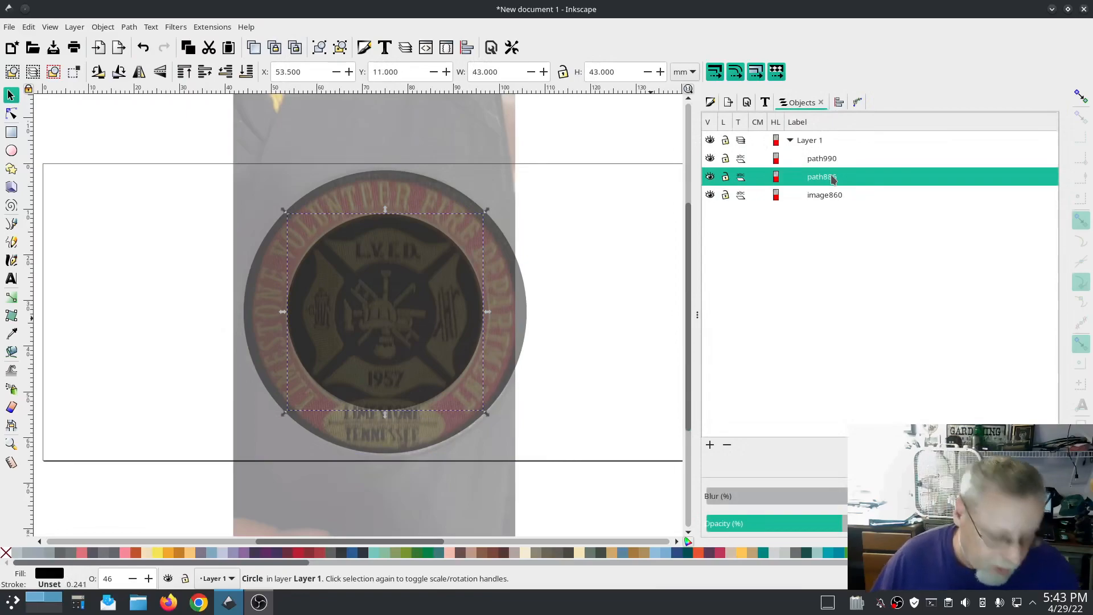
pyautogui.hotkey('ctrl', 'd')
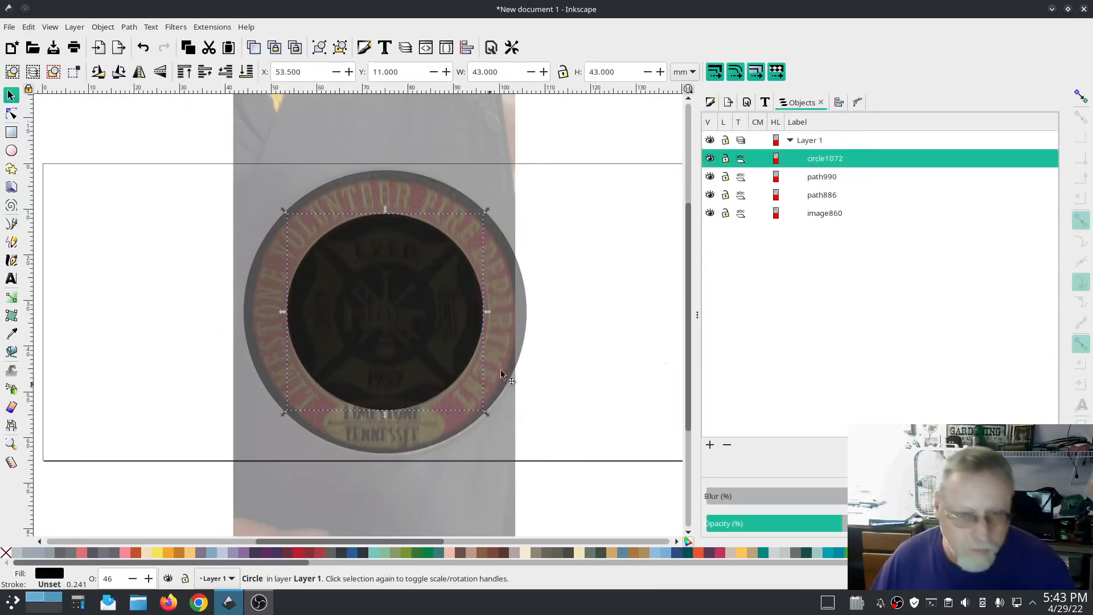
pyautogui.keyDown('shift'); pyautogui.click(521, 323); pyautogui.keyUp('shift')
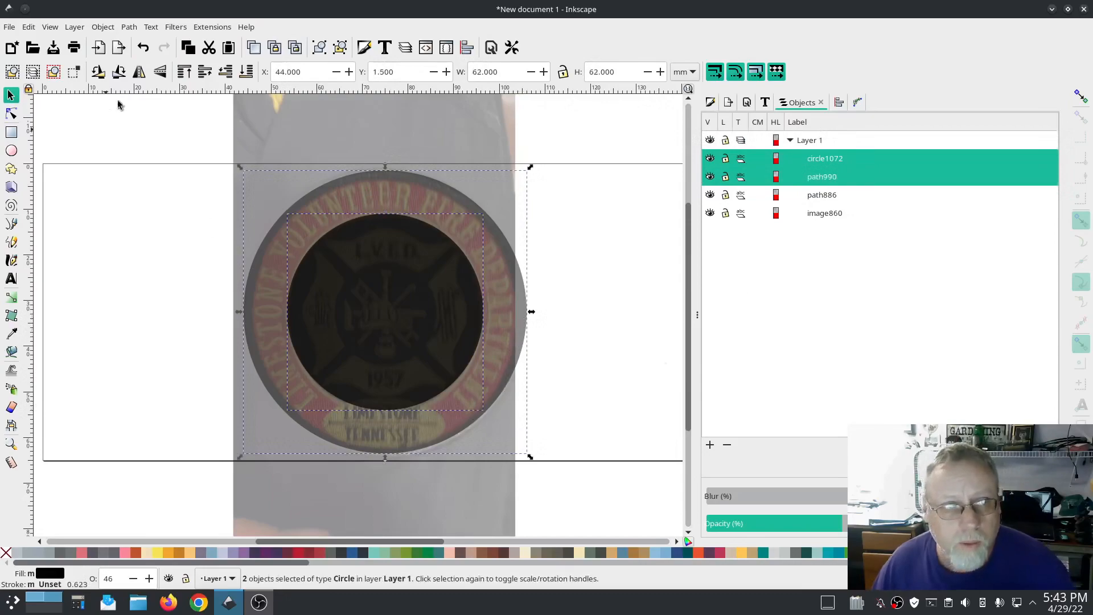
pyautogui.click(125, 27)
pyautogui.click(152, 108)
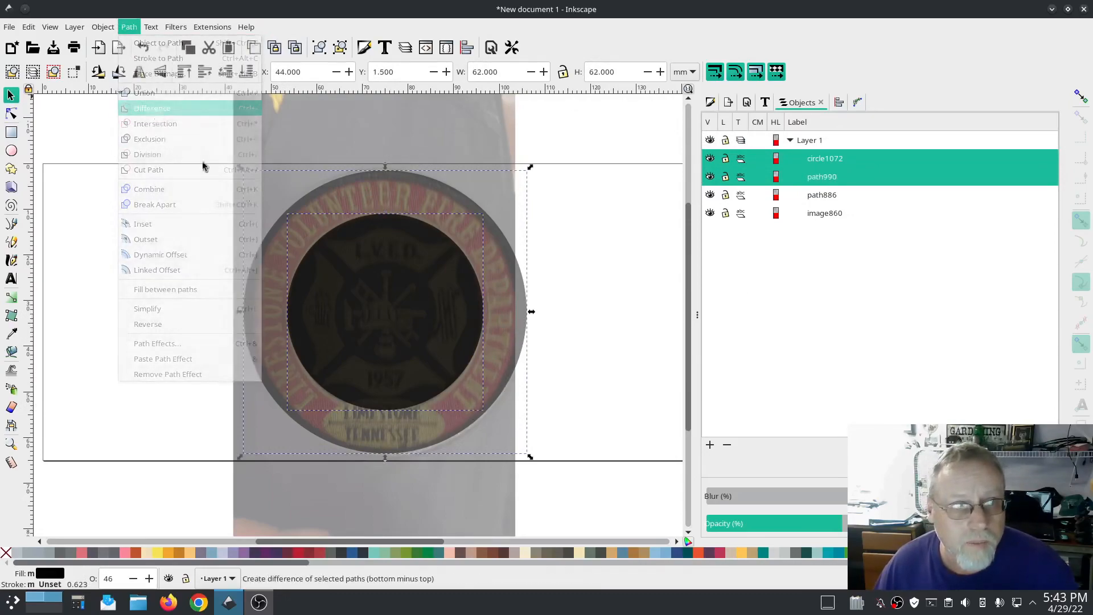
# Step: Select the inner circle and toggle its visibility to compare it against the patch image
pyautogui.click(826, 178)
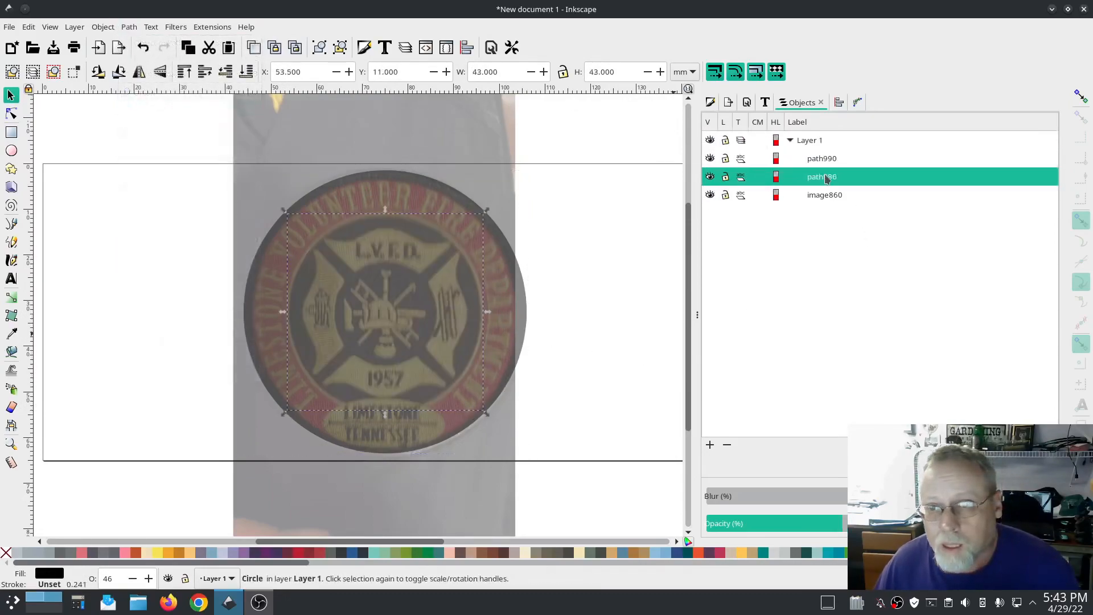
pyautogui.click(710, 177)
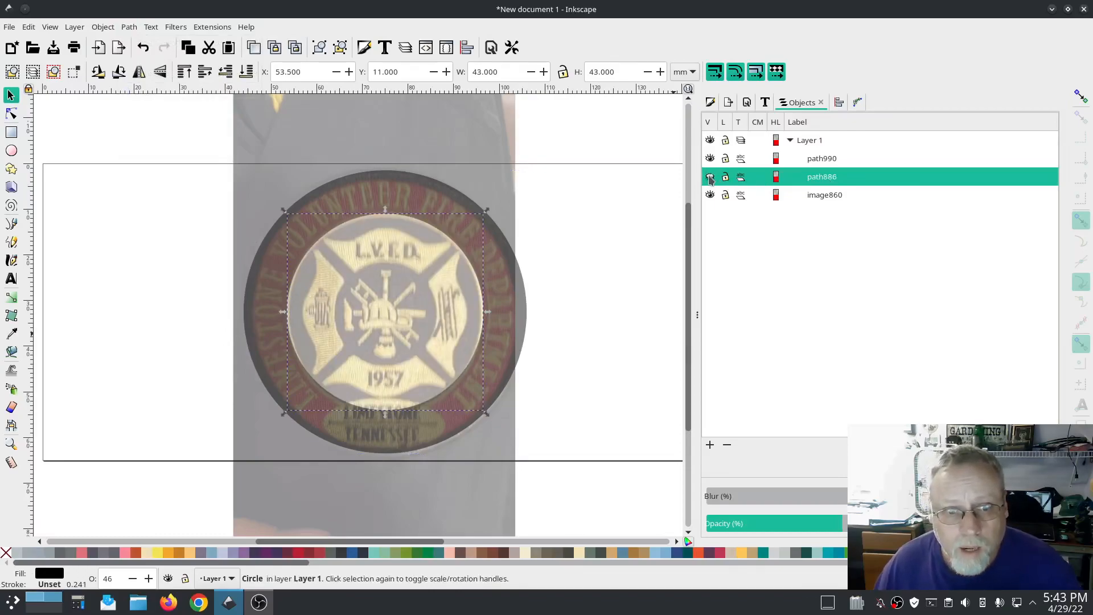
pyautogui.click(710, 177)
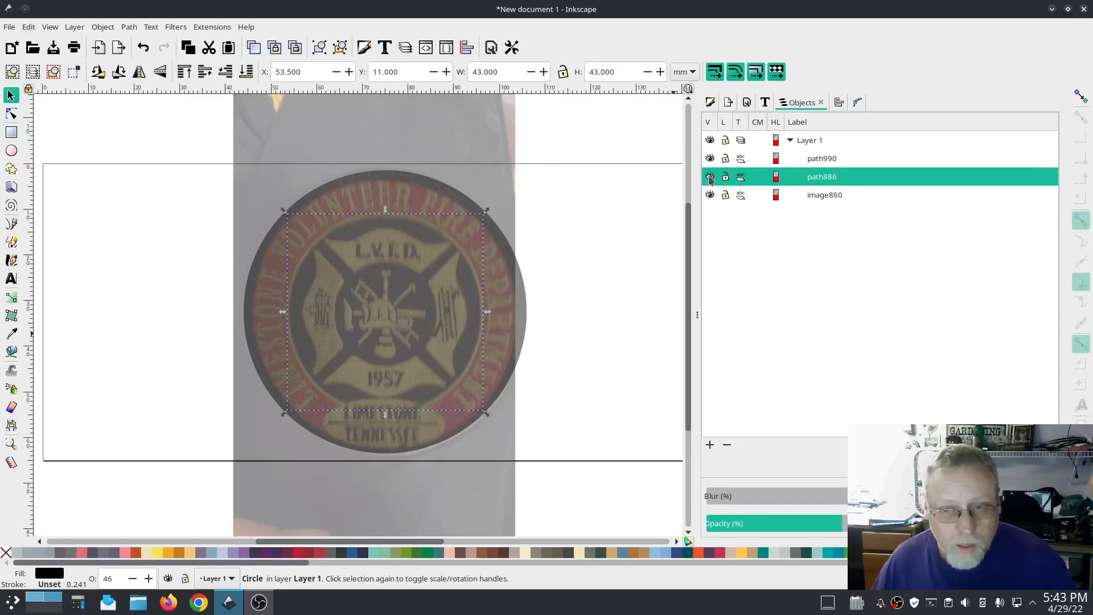
pyautogui.click(710, 177)
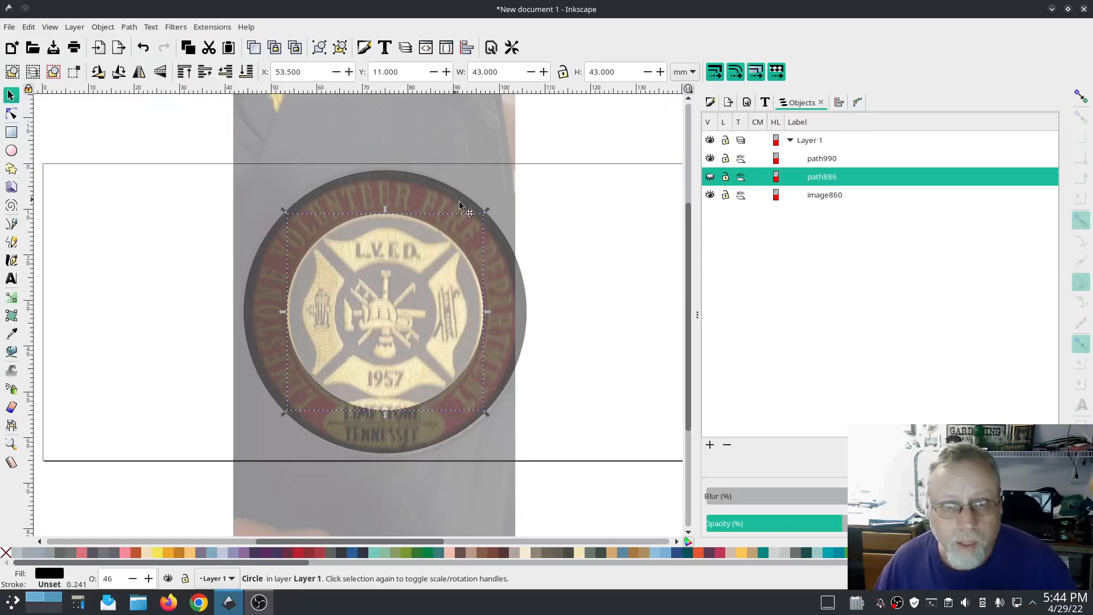
pyautogui.click(710, 177)
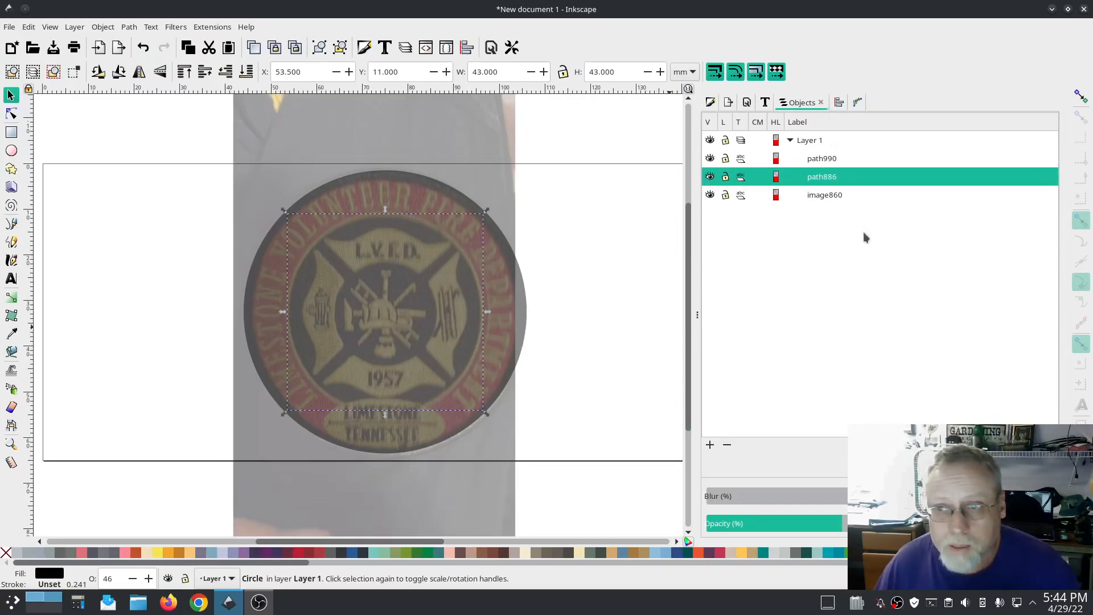
# Step: Add an Offset path effect to the inner circle and set its offset to 1 mm
pyautogui.click(858, 102)
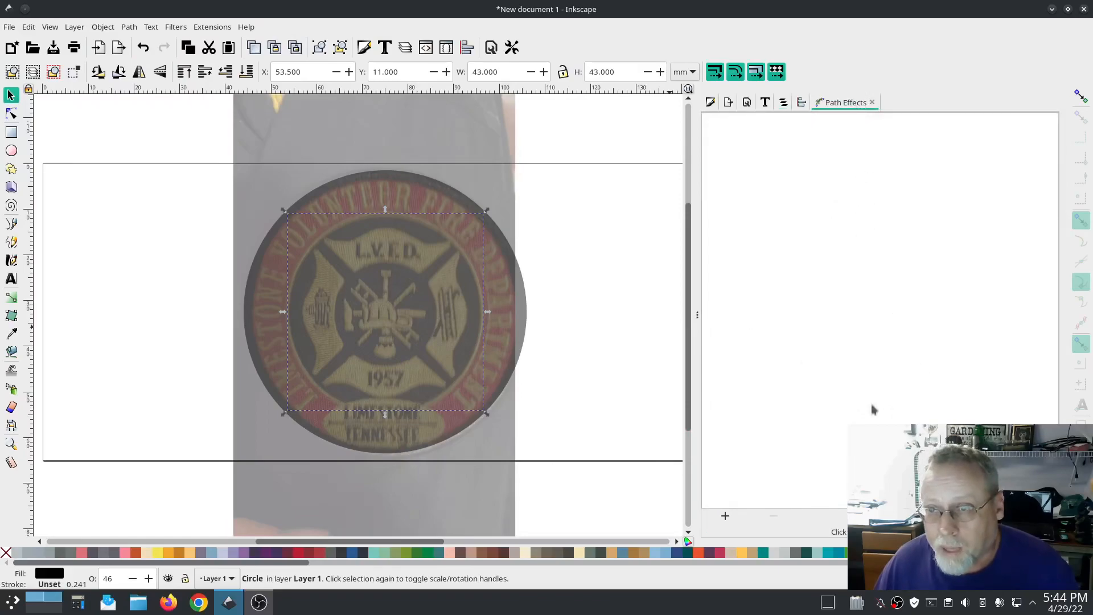
pyautogui.click(725, 515)
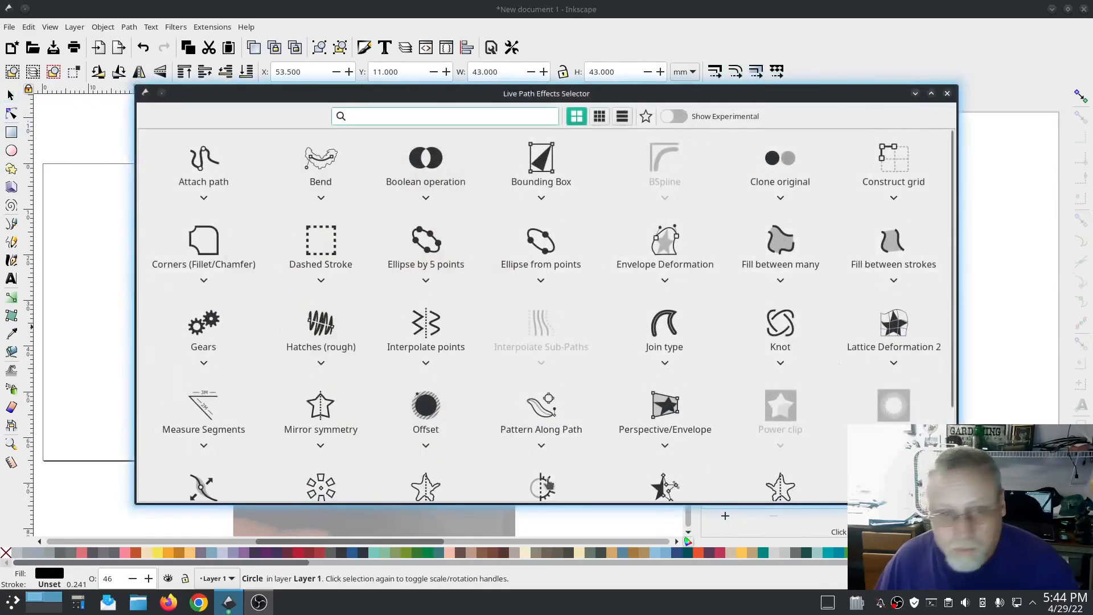
pyautogui.click(430, 419)
pyautogui.moveTo(796, 459); pyautogui.dragTo(717, 465)
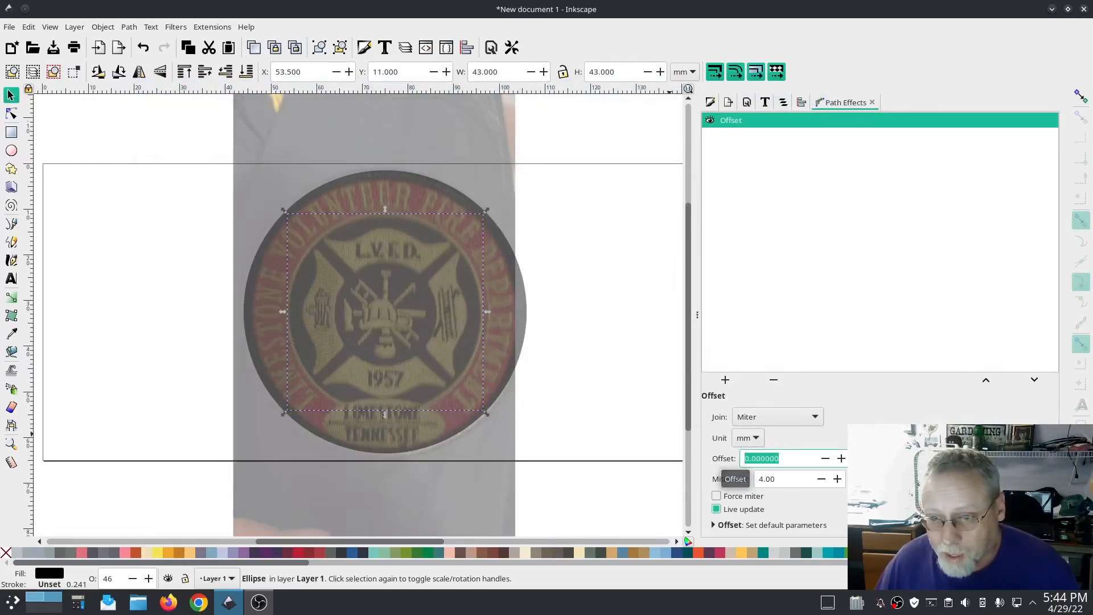
pyautogui.write('2')
pyautogui.press('Tab')
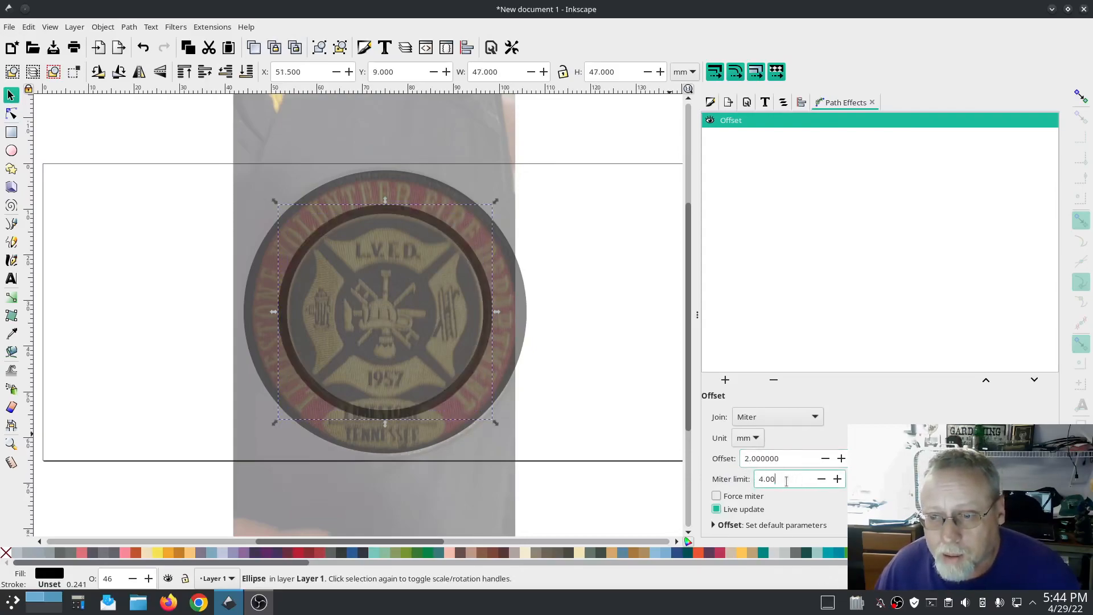
pyautogui.tripleClick(797, 459)
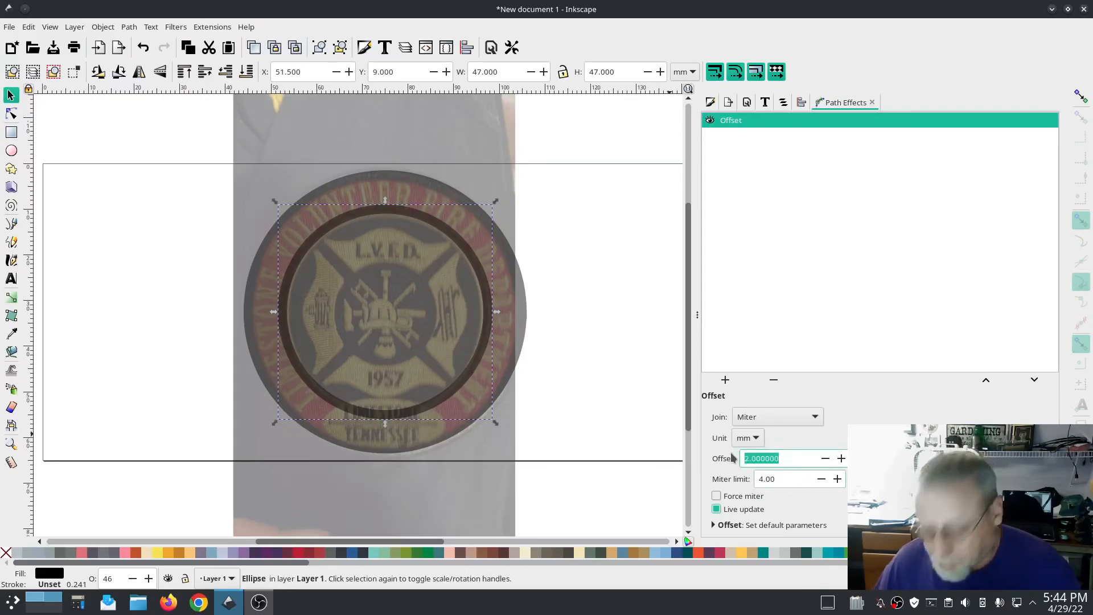
pyautogui.write('1')
pyautogui.press('Tab')
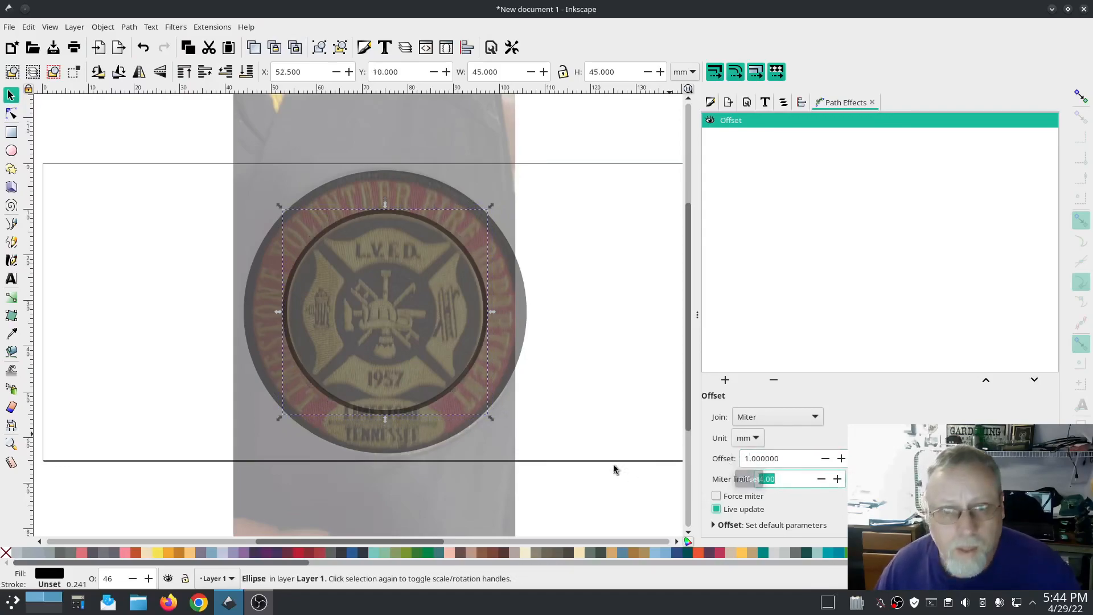
# Step: Open the Objects panel and switch the circles' visibility back on
pyautogui.click(575, 343)
pyautogui.click(784, 102)
pyautogui.click(820, 160)
pyautogui.click(710, 159)
pyautogui.click(710, 159)
pyautogui.click(710, 177)
pyautogui.click(710, 177)
pyautogui.click(710, 159)
pyautogui.click(710, 159)
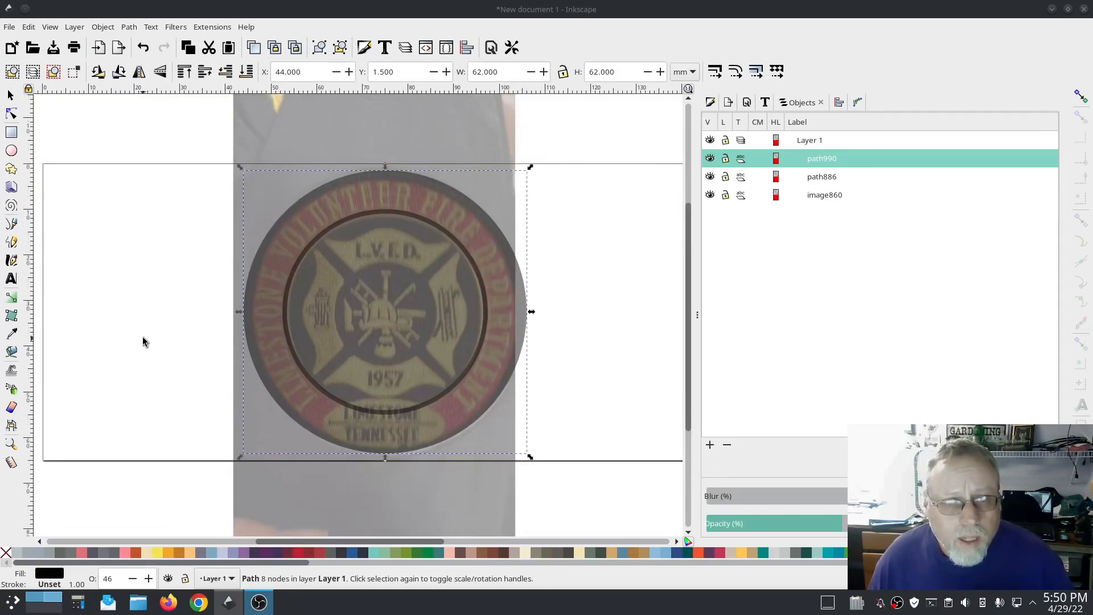
# Step: Create a text object reading LIMESTONE VOLUNTEER FIRE DEPARTMENT
pyautogui.press('t')
pyautogui.click(71, 320)
pyautogui.write('L')
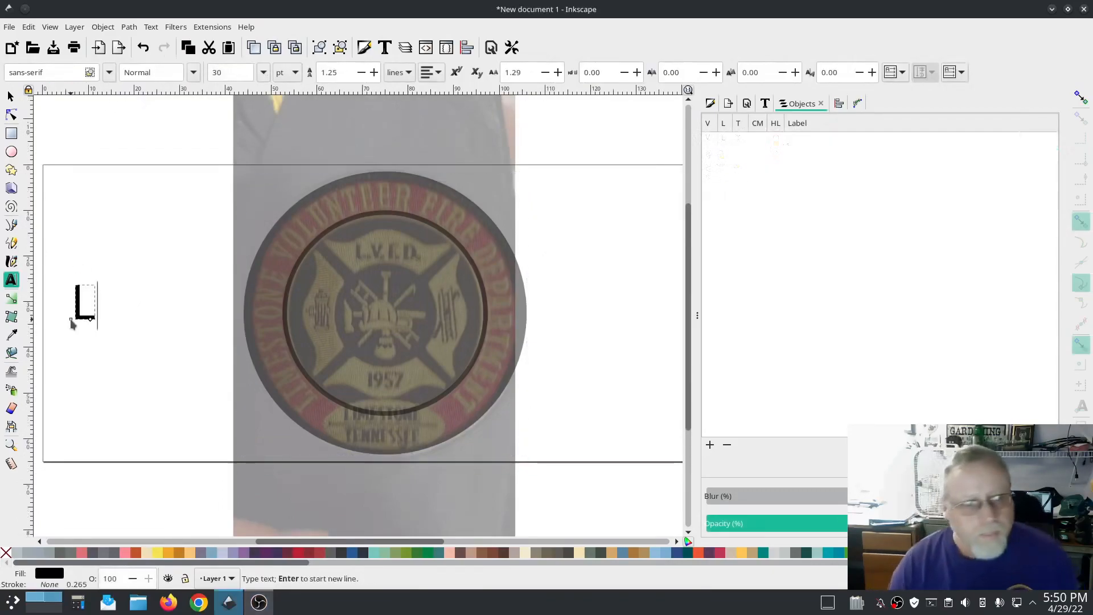
pyautogui.write('IMESTONE VOLUNTEER FIRE DEPARTMENT')
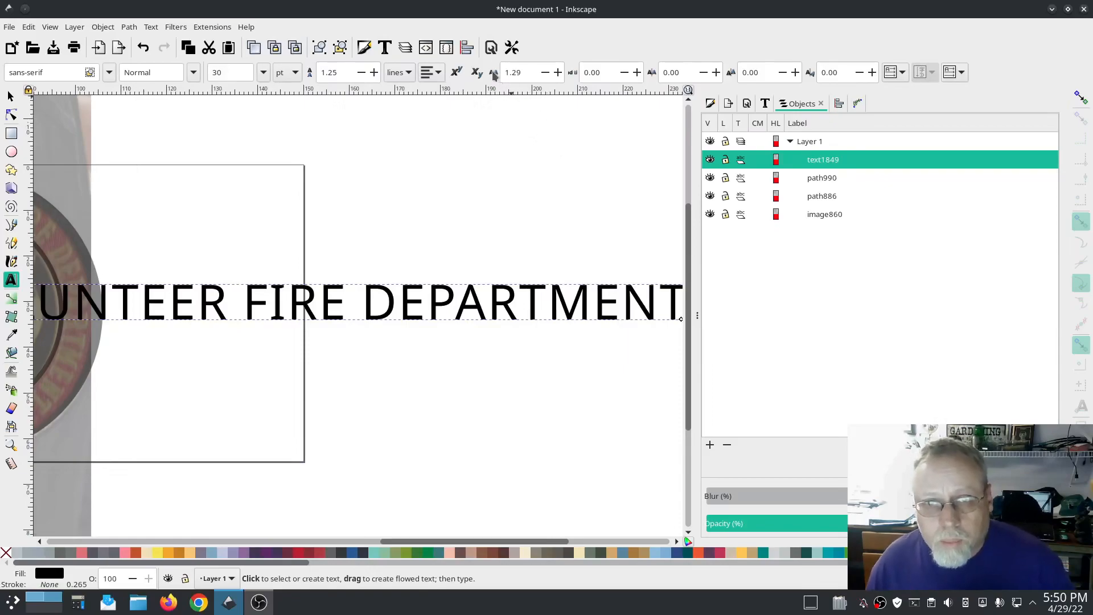
# Step: Reduce the text's letter spacing to -1.16
pyautogui.click(545, 73)
pyautogui.click(545, 73)
pyautogui.click(544, 73)
pyautogui.click(545, 73)
pyautogui.click(545, 73)
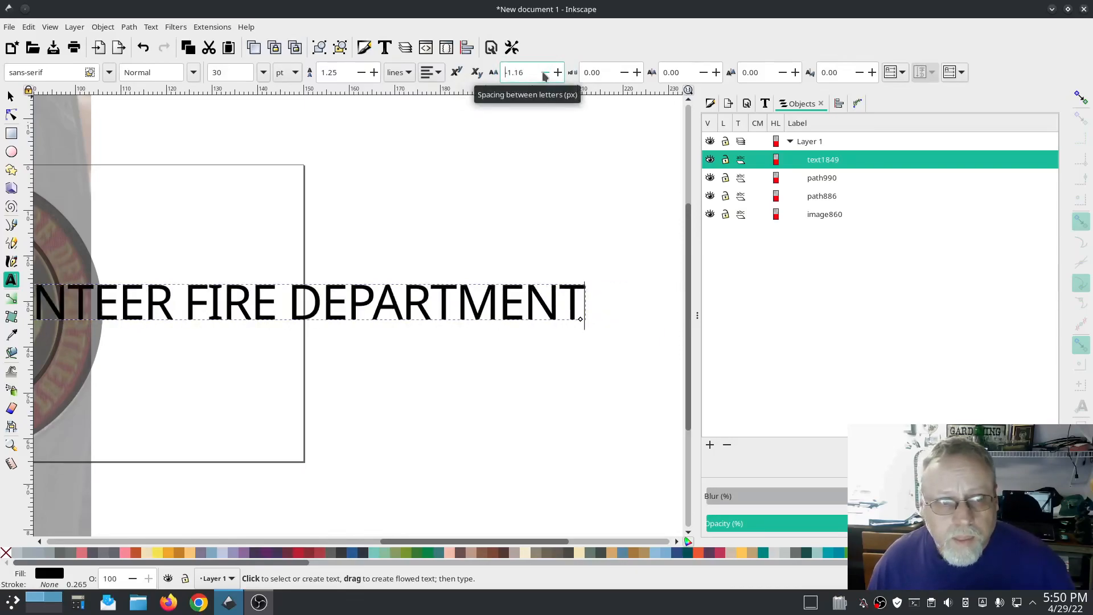
# Step: Apply the Bold style to the text in Text and Font
pyautogui.click(766, 103)
pyautogui.click(917, 198)
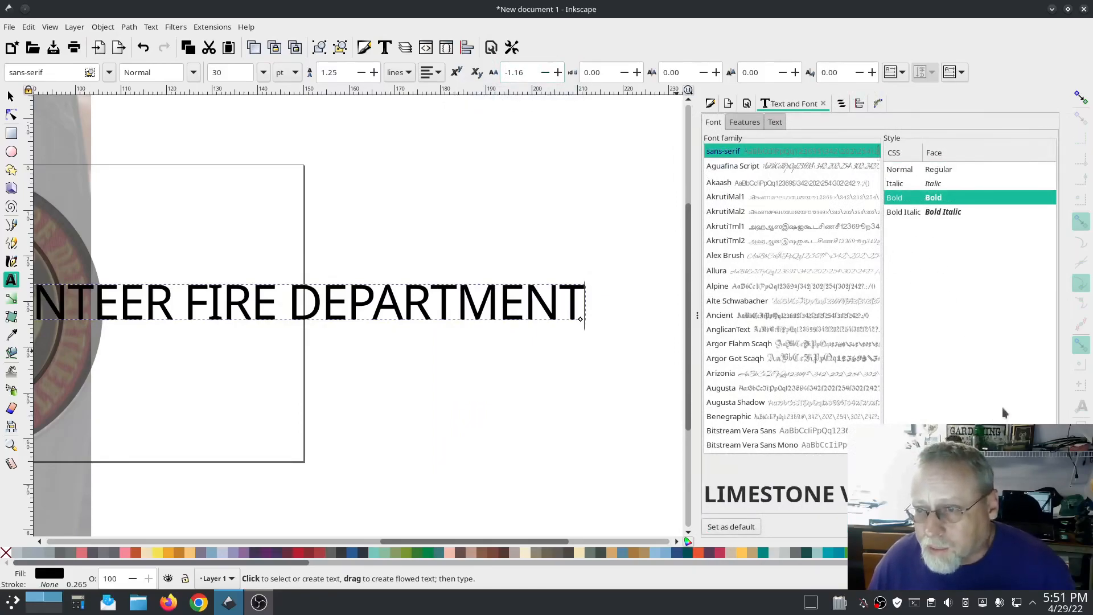
pyautogui.click(1039, 527)
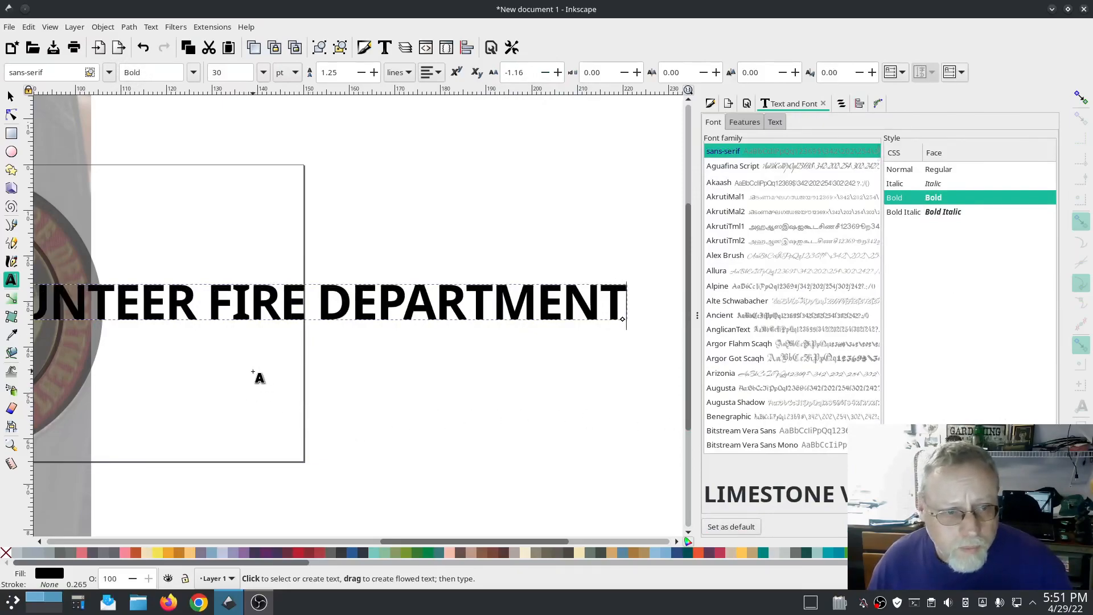
# Step: Move the text up over the top of the patch image
pyautogui.moveTo(208, 386); pyautogui.dragTo(520, 342)
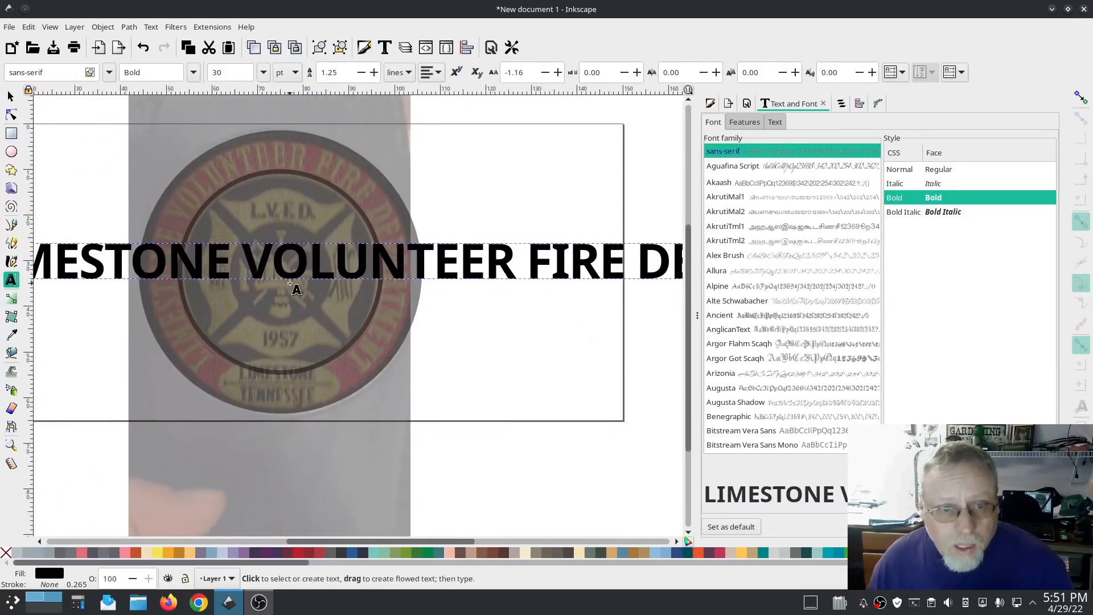
pyautogui.click(10, 95)
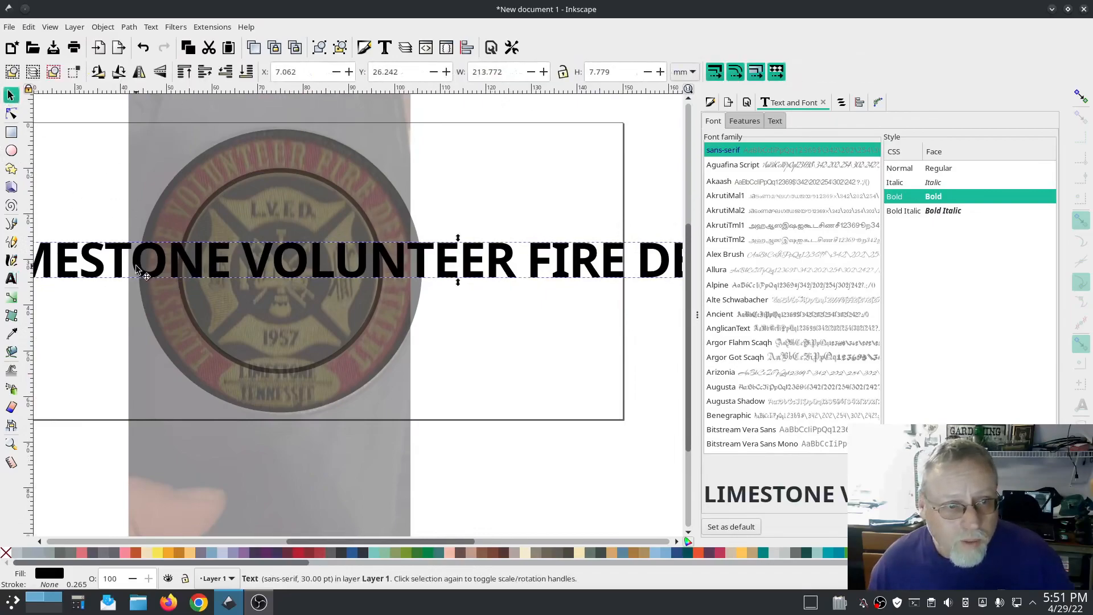
pyautogui.moveTo(399, 275); pyautogui.dragTo(224, 171)
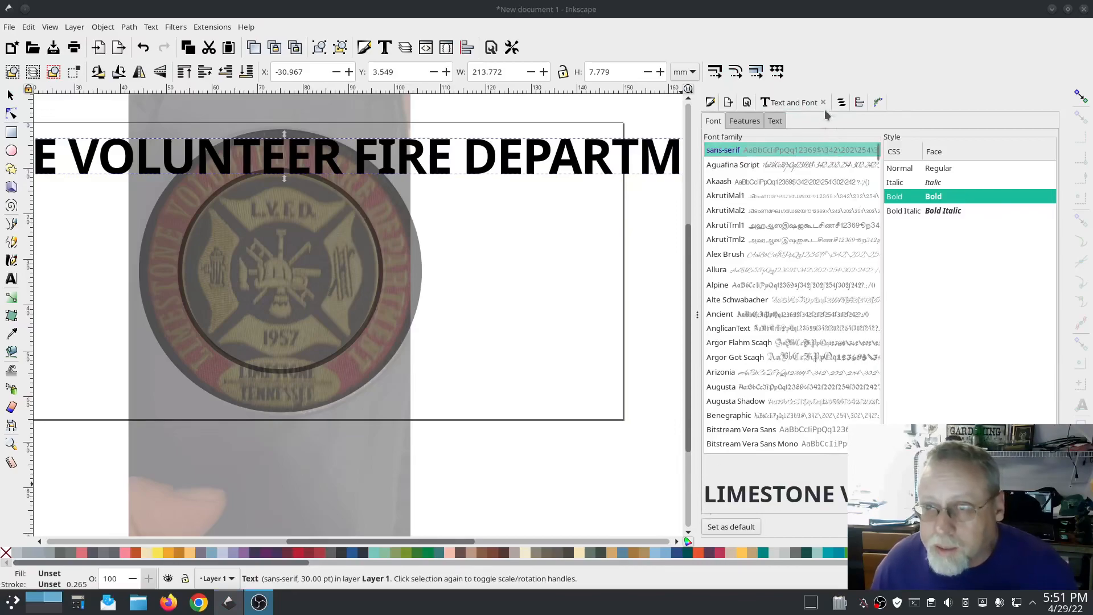
# Step: Lower the text's opacity to 25% and line it up with the patch's top lettering
pyautogui.click(841, 104)
pyautogui.click(841, 104)
pyautogui.click(808, 523)
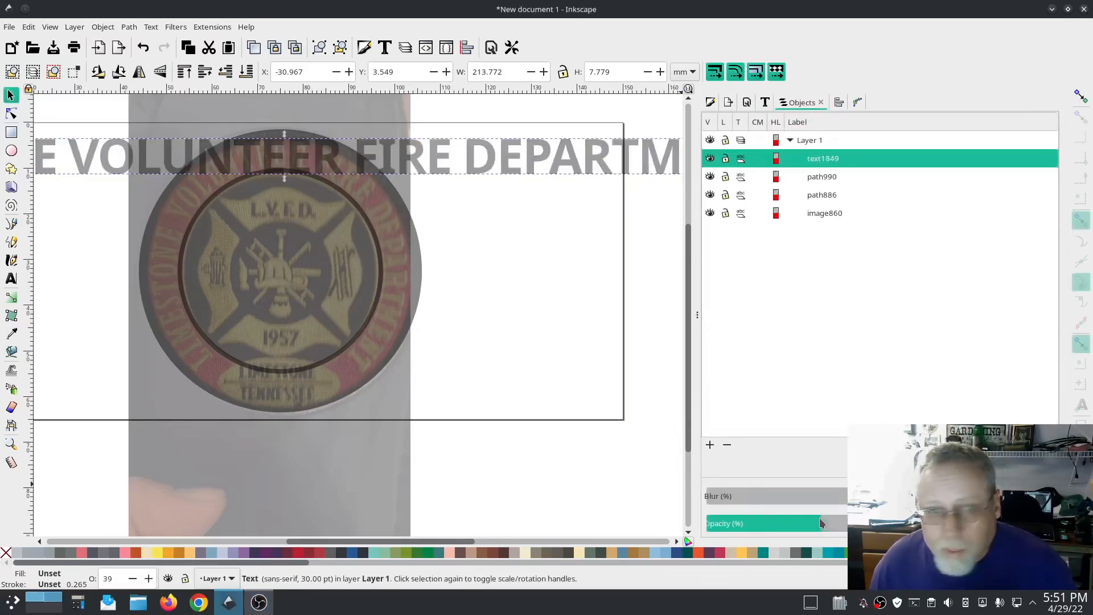
pyautogui.click(780, 524)
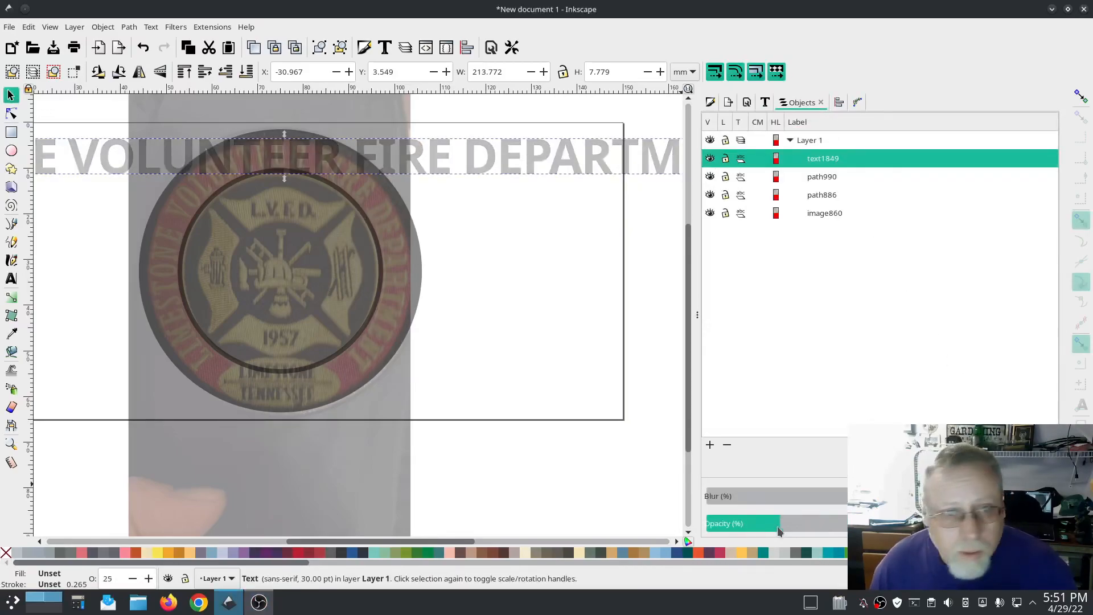
pyautogui.scroll(3, 250, 148)
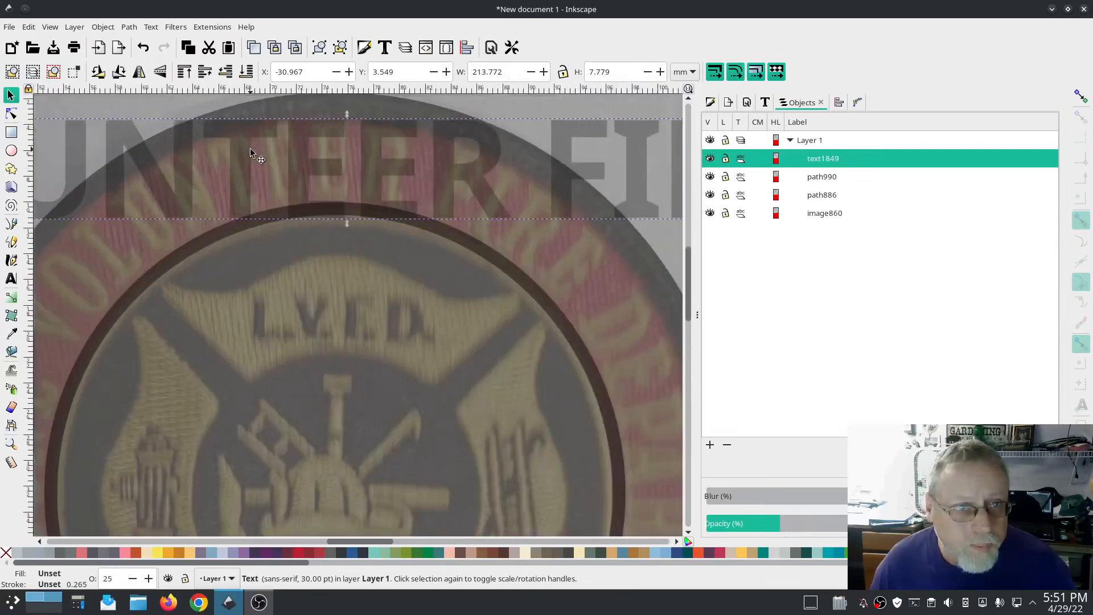
pyautogui.scroll(3, 310, 154)
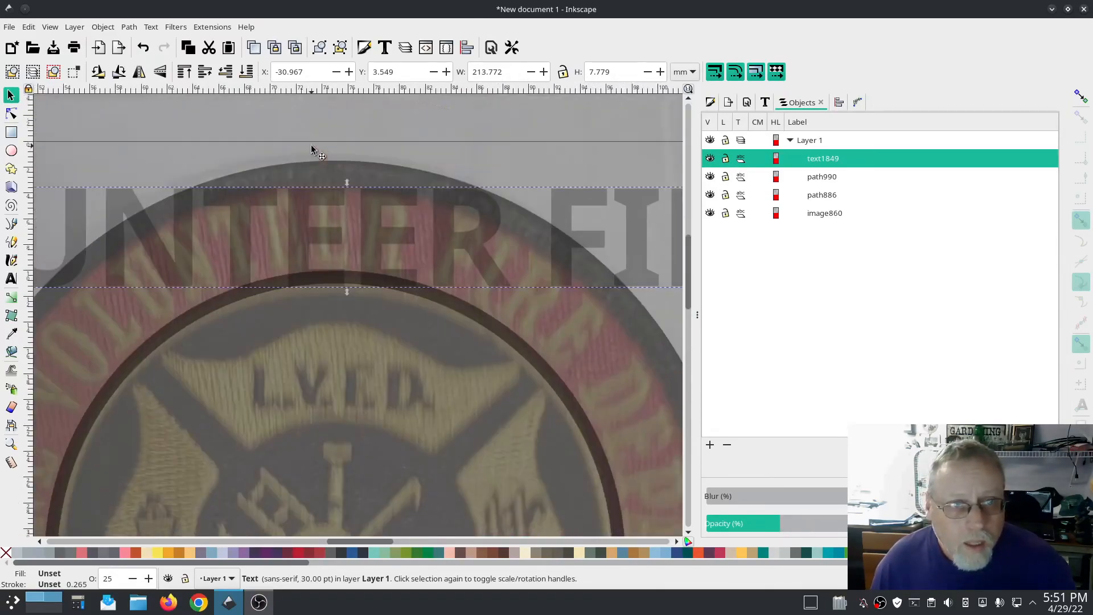
pyautogui.moveTo(297, 227); pyautogui.dragTo(311, 220)
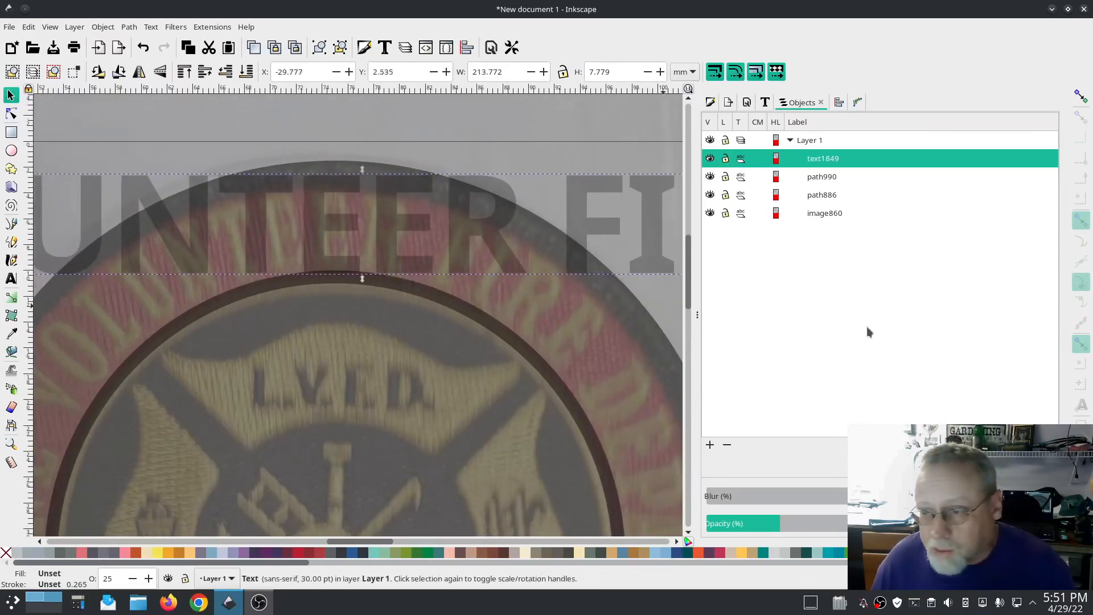
# Step: Set the text's font size to 25 in Text and Font and realign it over the patch lettering
pyautogui.click(765, 102)
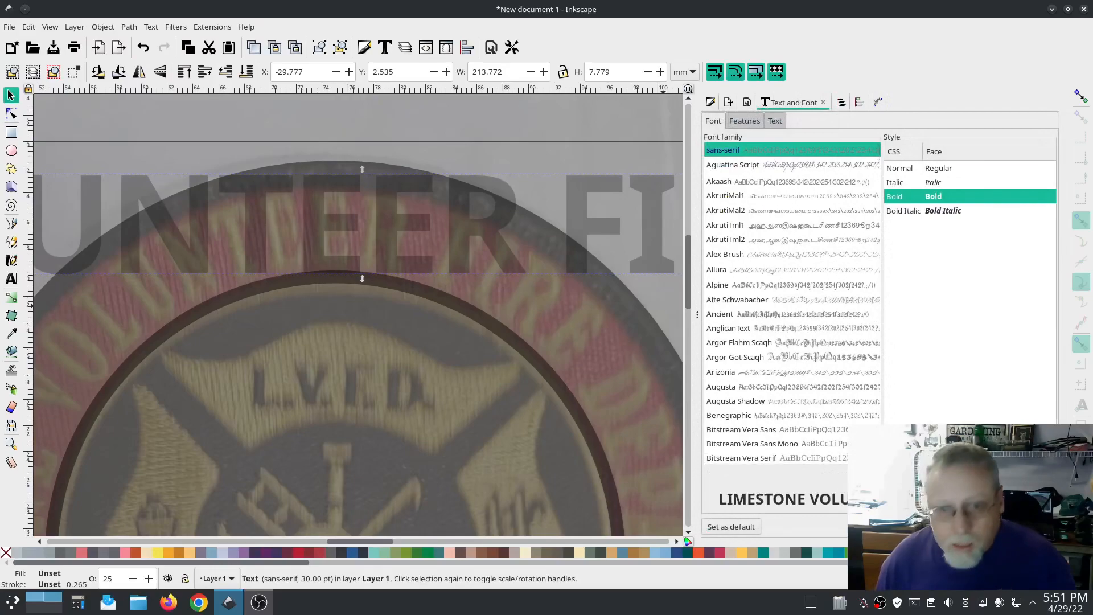
pyautogui.click(1039, 526)
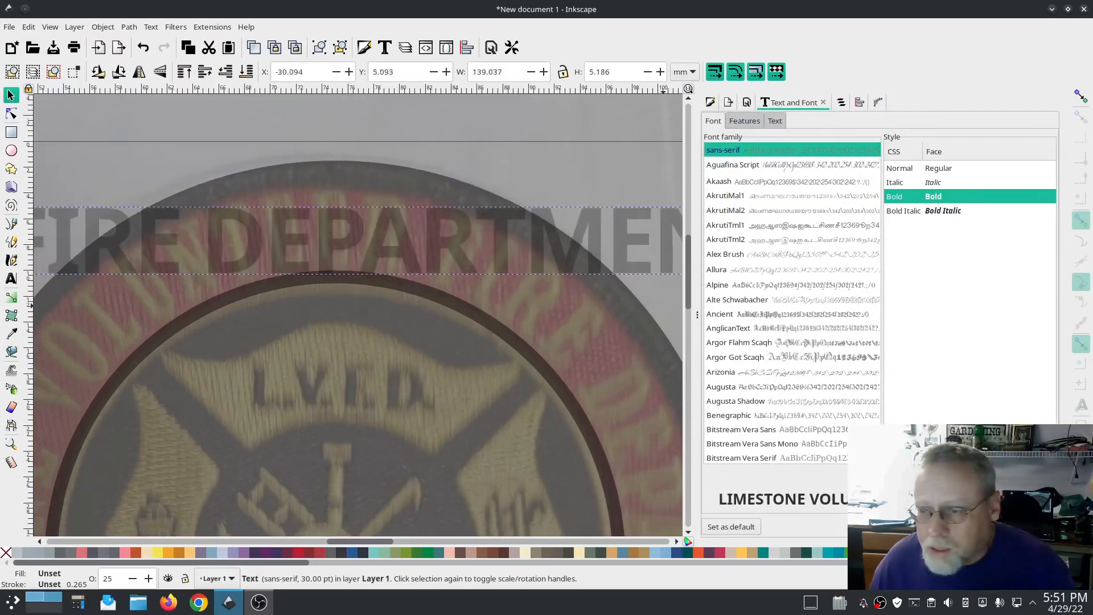
pyautogui.write('25')
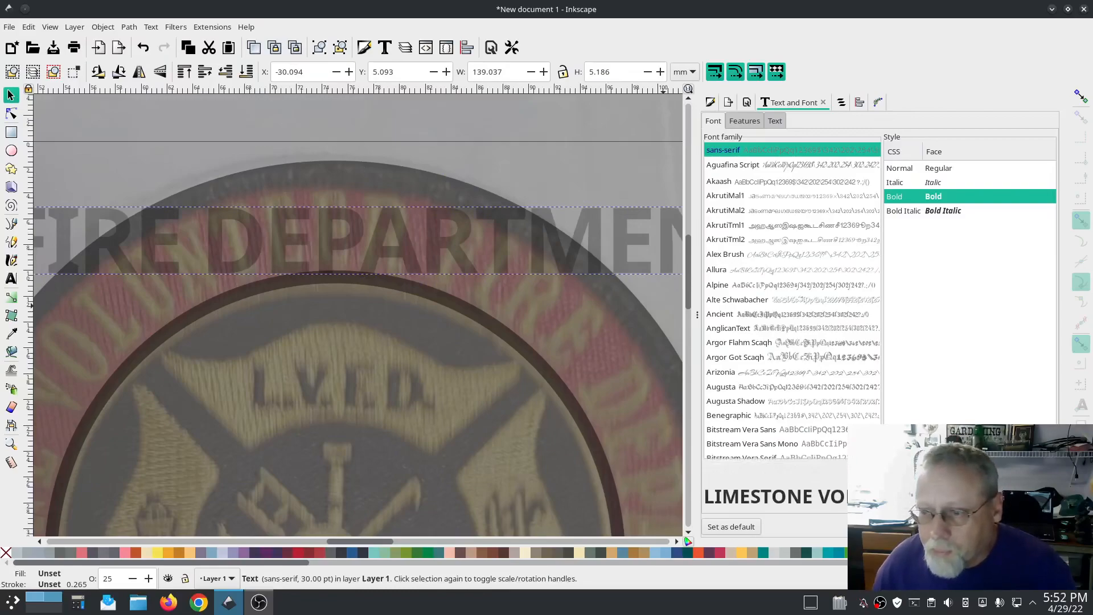
pyautogui.click(1039, 527)
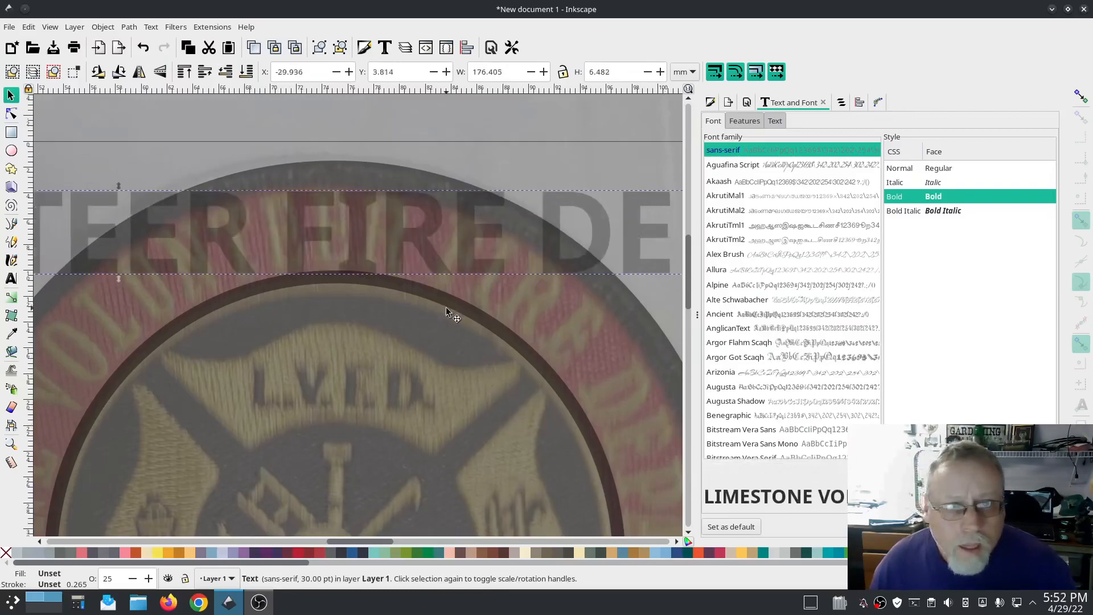
pyautogui.moveTo(463, 268); pyautogui.dragTo(317, 264)
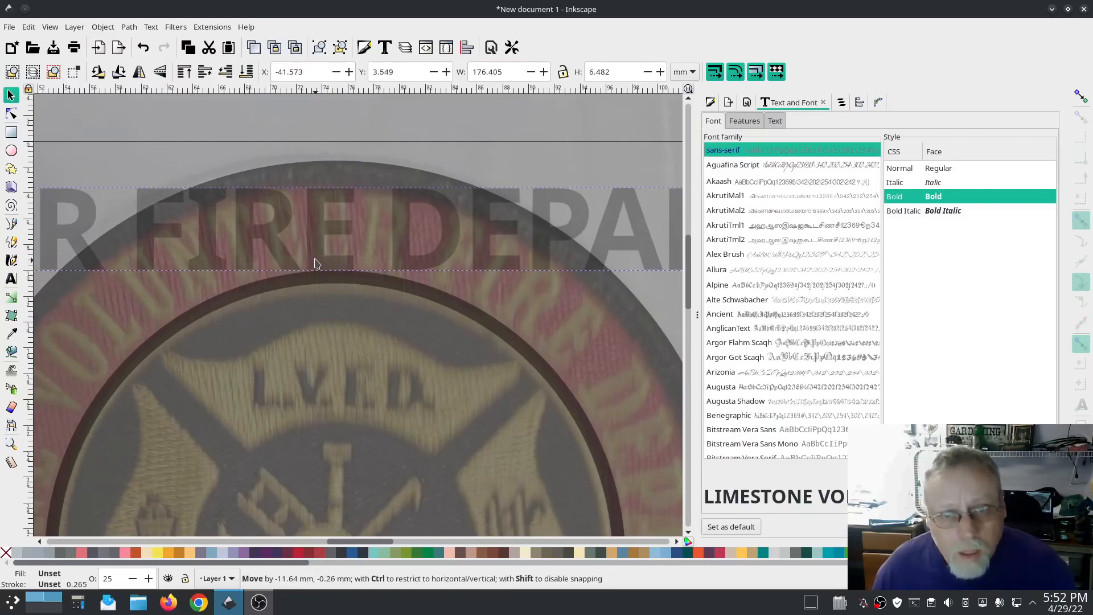
pyautogui.moveTo(317, 264); pyautogui.dragTo(316, 260)
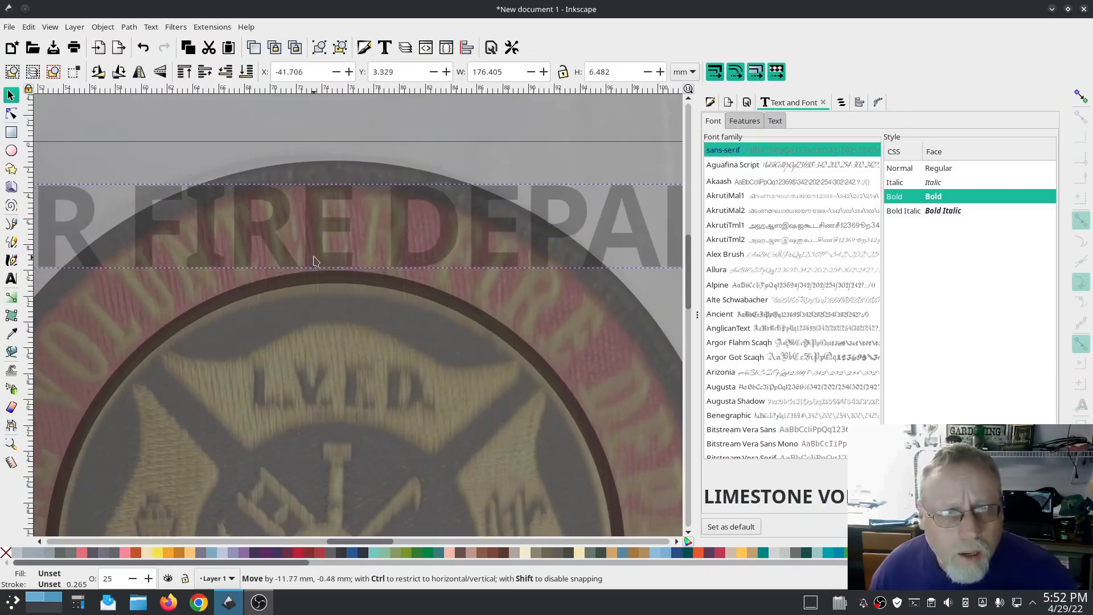
pyautogui.moveTo(313, 260); pyautogui.dragTo(313, 260)
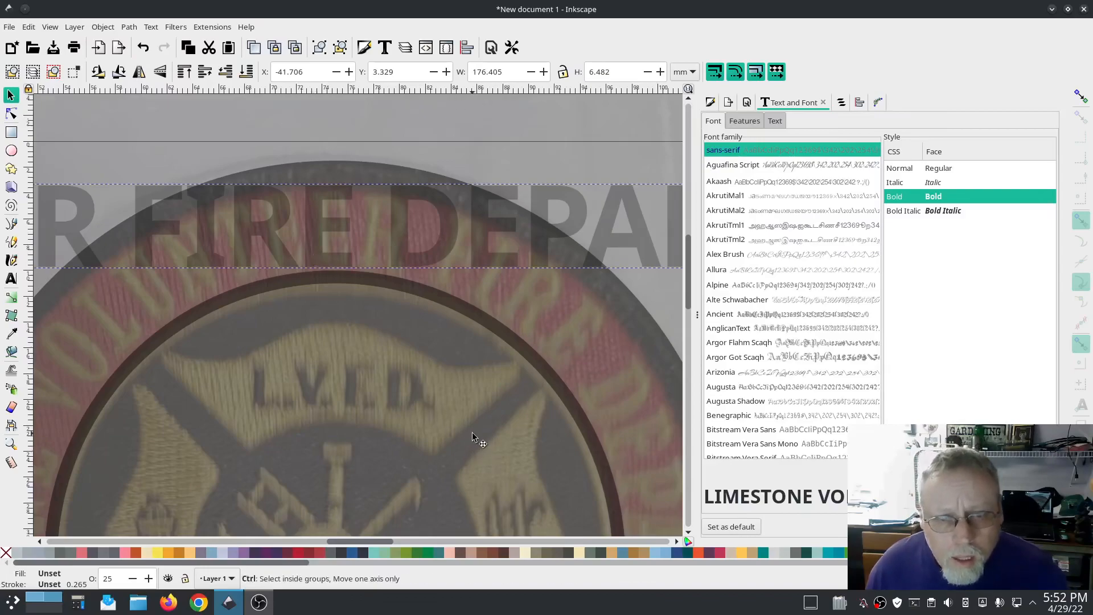
# Step: Set the text's font size to 24
pyautogui.keyDown('ctrl'); pyautogui.scroll(-3, 472, 432); pyautogui.keyUp('ctrl')
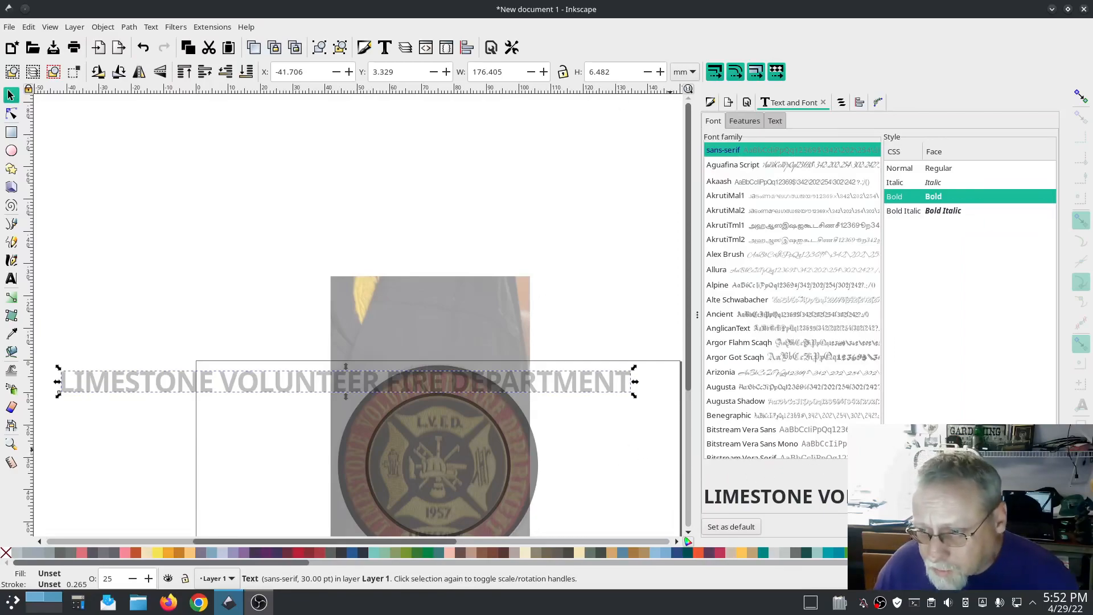
pyautogui.write('24')
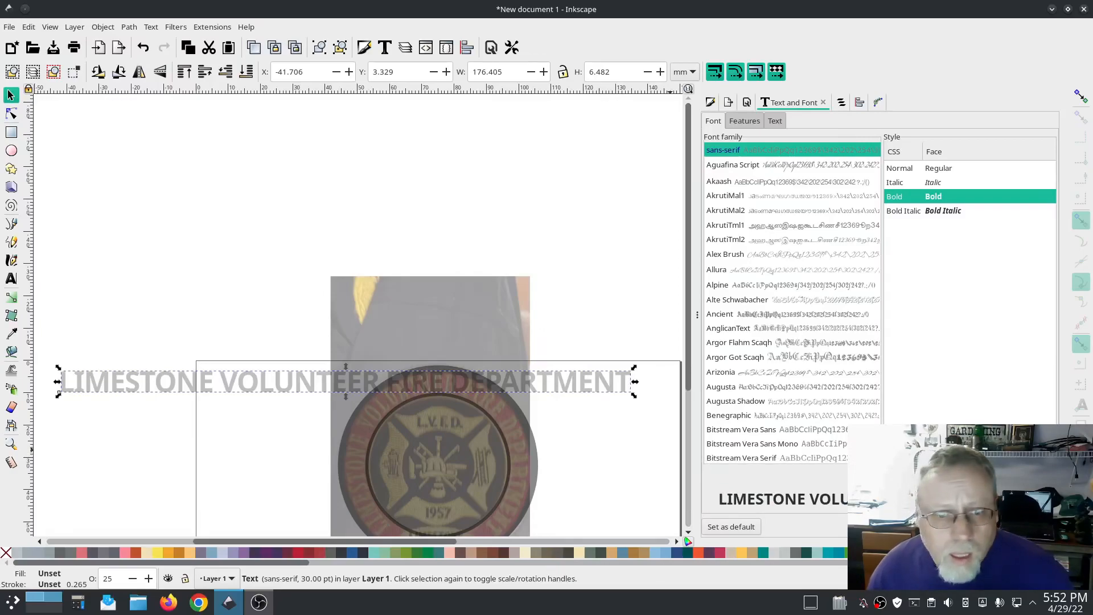
pyautogui.press('Return')
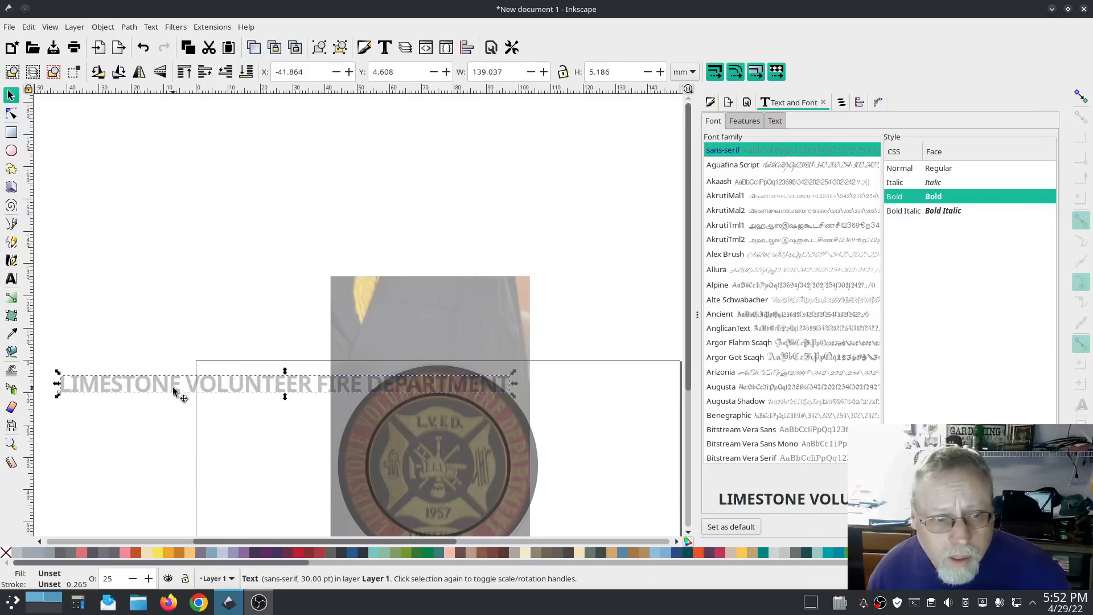
# Step: Restore the text's opacity to 100%
pyautogui.click(841, 103)
pyautogui.click(1000, 523)
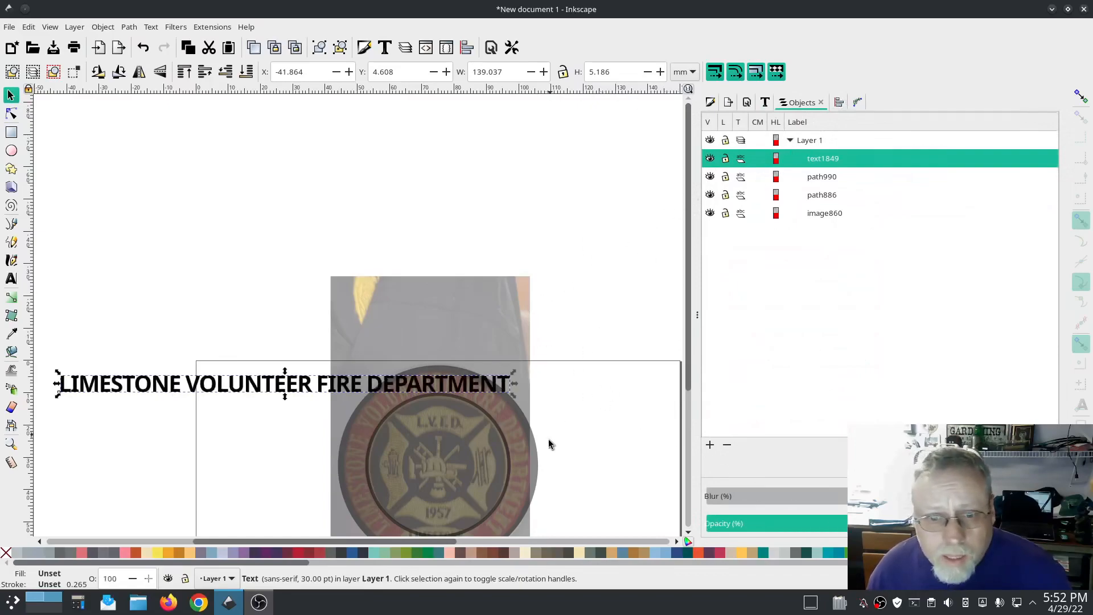
# Step: Select the text together with the inner circle and put the text on the circle's path
pyautogui.keyDown('shift'); pyautogui.click(480, 426); pyautogui.keyUp('shift')
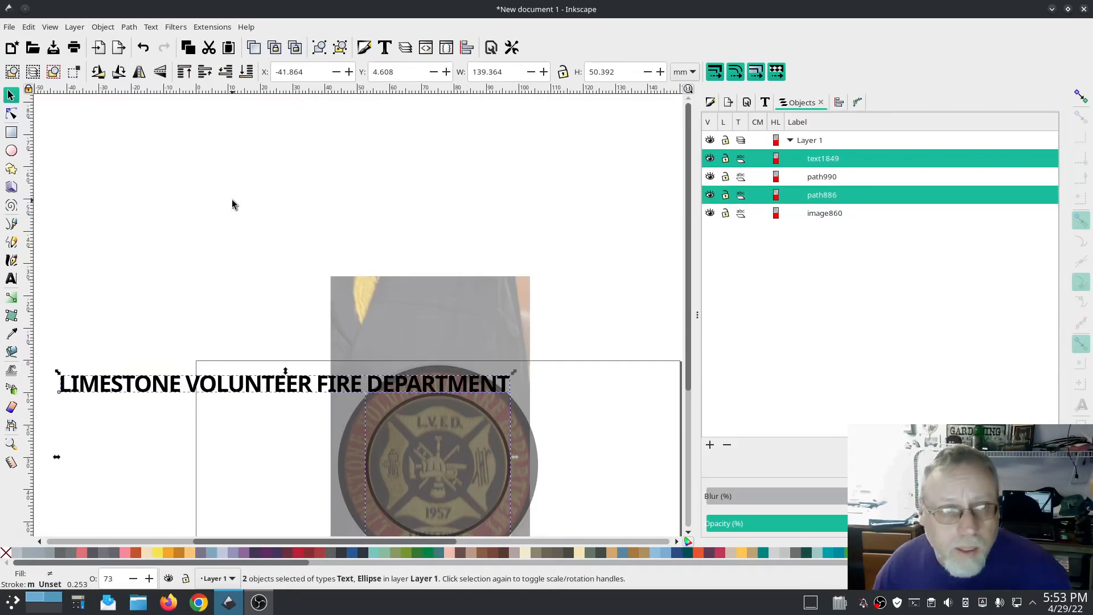
pyautogui.click(152, 28)
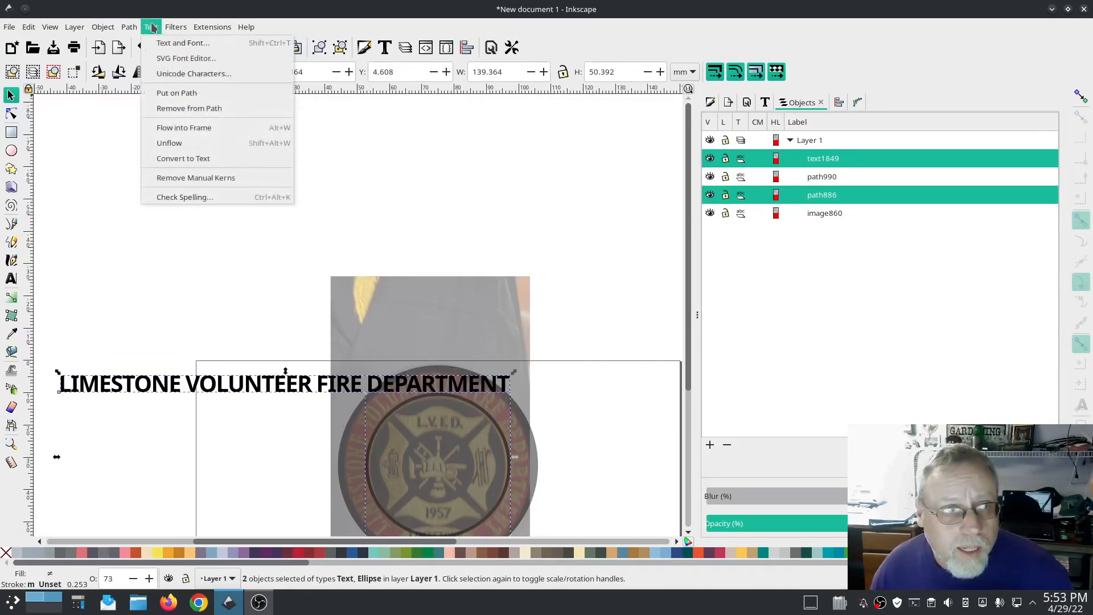
pyautogui.click(170, 93)
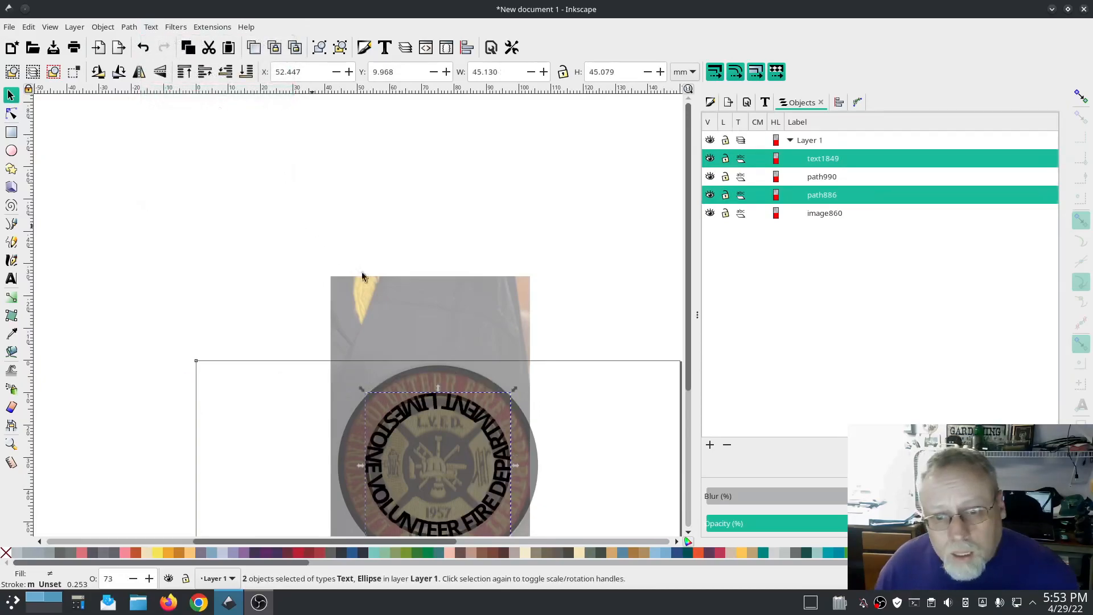
# Step: Flip the text and circle vertically so the lettering reads upright along the top
pyautogui.scroll(-5, 228, 274)
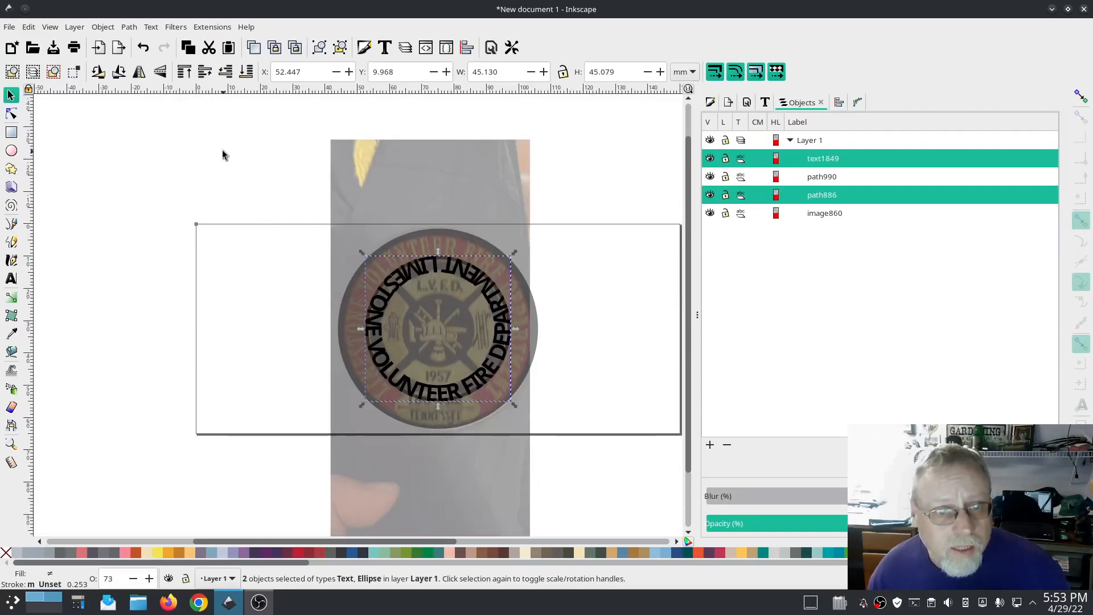
pyautogui.click(160, 73)
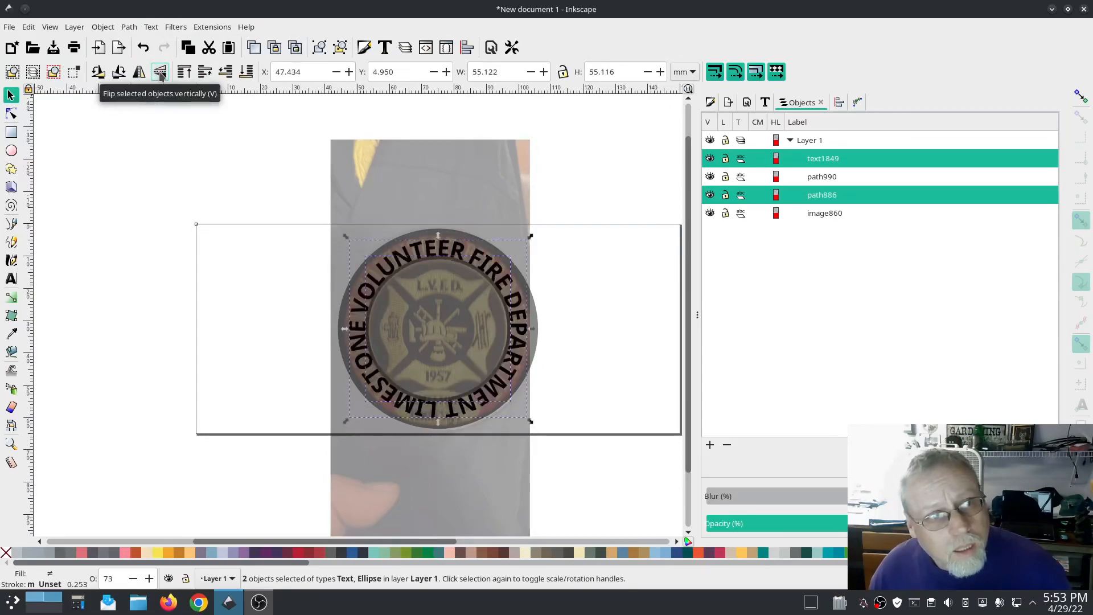
pyautogui.click(241, 144)
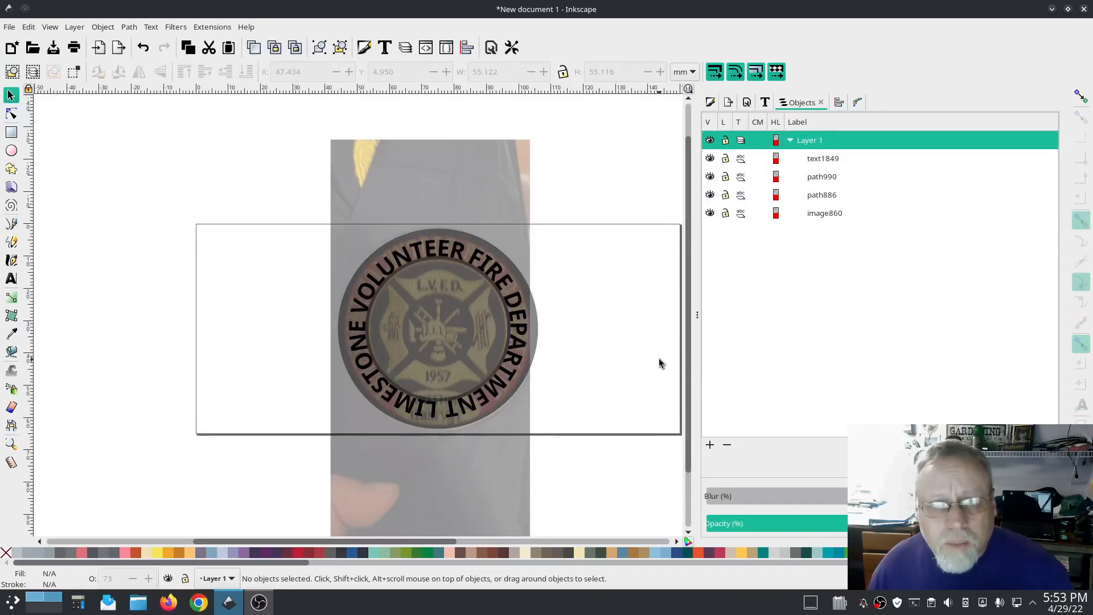
# Step: Reduce the curved text's letter spacing to -2.30
pyautogui.click(518, 365)
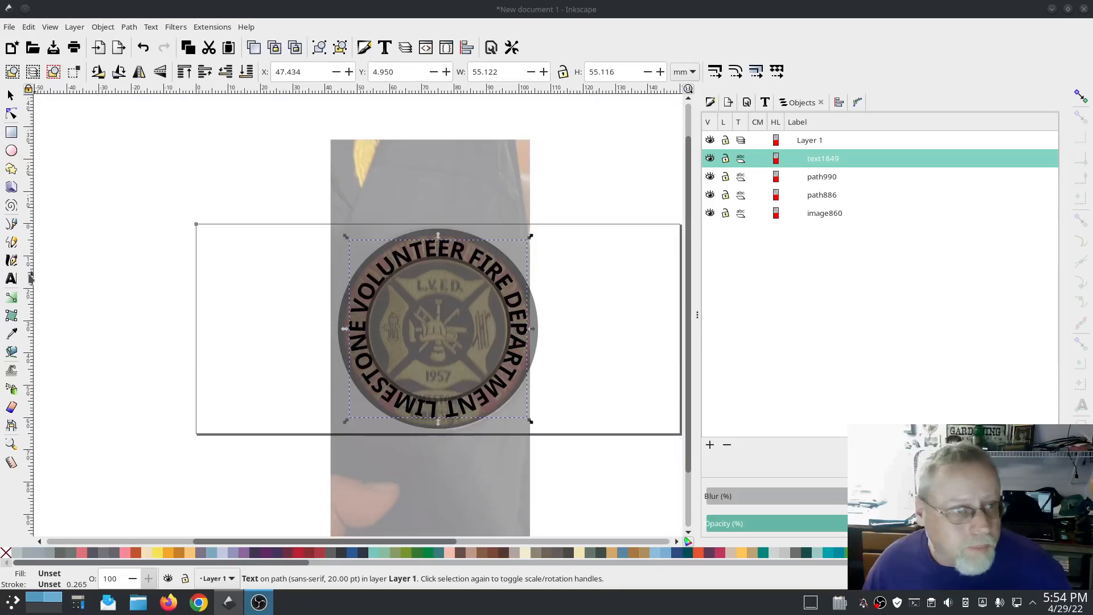
pyautogui.click(12, 279)
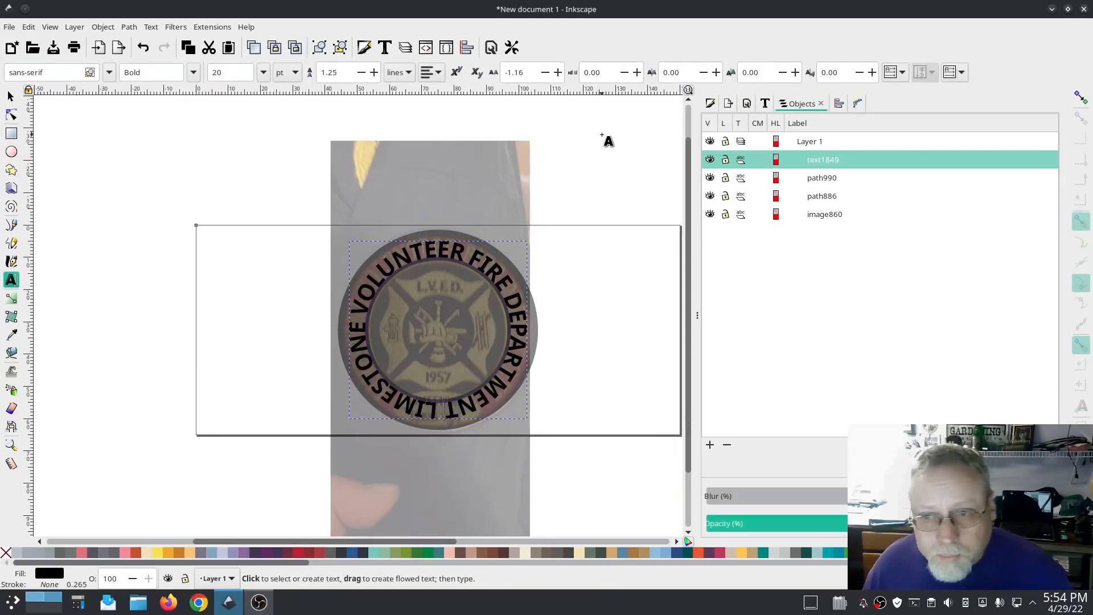
pyautogui.click(545, 72)
pyautogui.click(545, 72)
pyautogui.moveTo(544, 72); pyautogui.dragTo(545, 73)
pyautogui.click(545, 73)
pyautogui.click(545, 72)
pyautogui.click(545, 72)
pyautogui.click(545, 72)
pyautogui.click(544, 73)
pyautogui.click(545, 73)
pyautogui.click(545, 73)
pyautogui.click(545, 72)
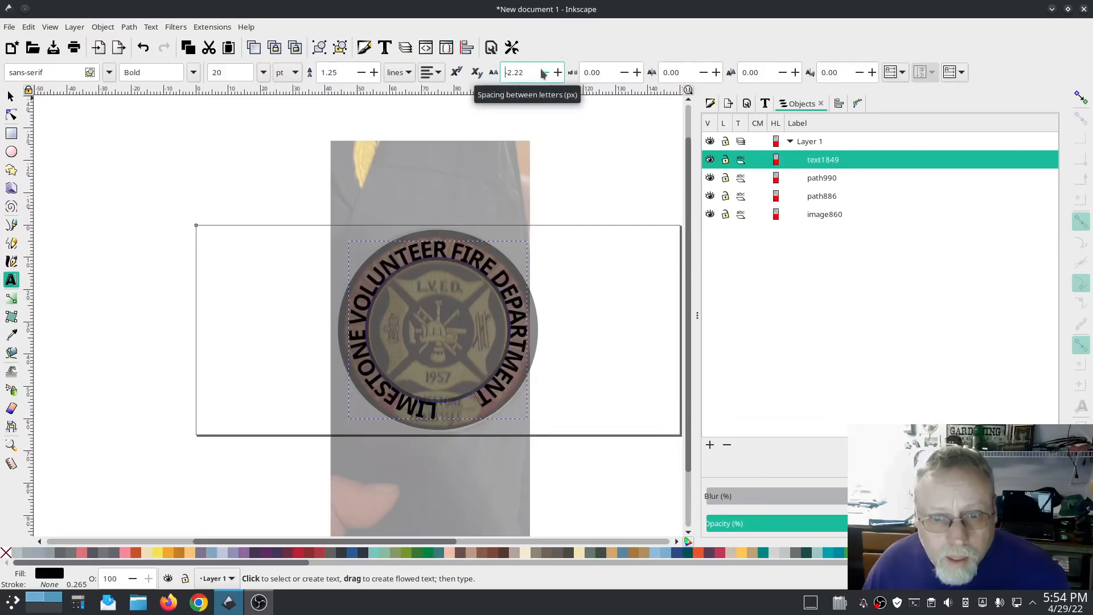
pyautogui.click(544, 72)
pyautogui.click(545, 73)
pyautogui.click(545, 73)
pyautogui.click(544, 72)
pyautogui.click(545, 72)
pyautogui.click(545, 72)
pyautogui.click(545, 73)
pyautogui.click(545, 72)
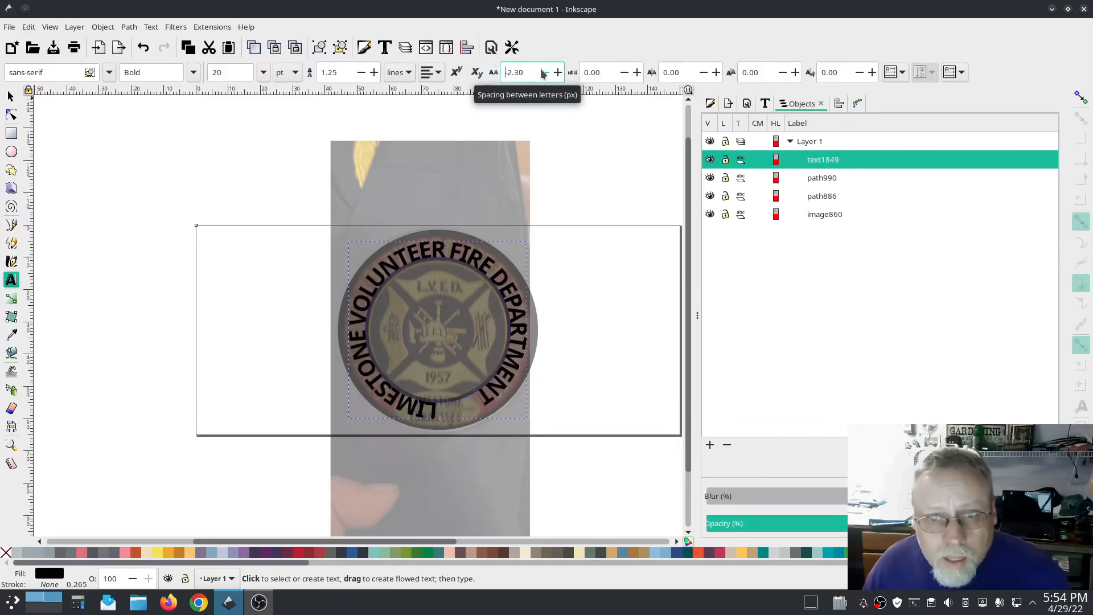
# Step: Adjust the curved text's letter spacing to -2.31 and increase its word spacing to 1.37
pyautogui.click(544, 72)
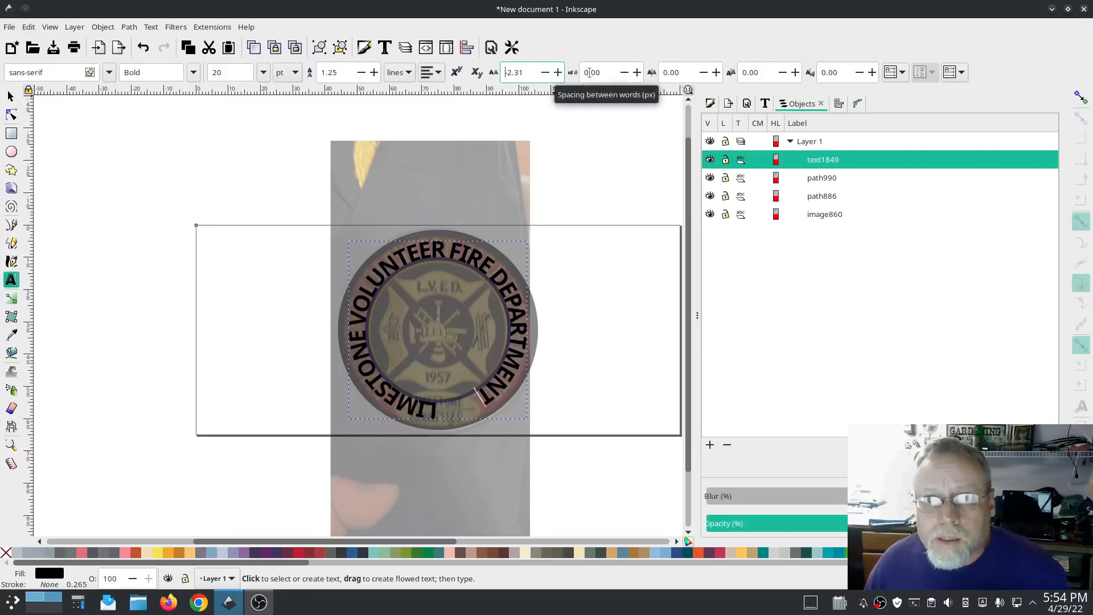
pyautogui.click(637, 73)
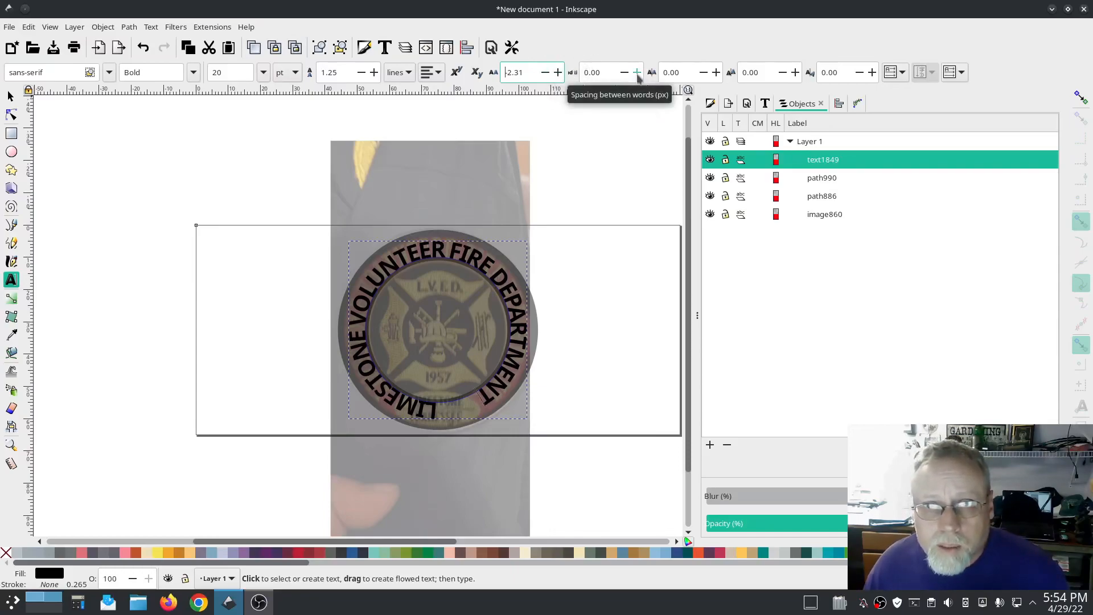
pyautogui.click(637, 74)
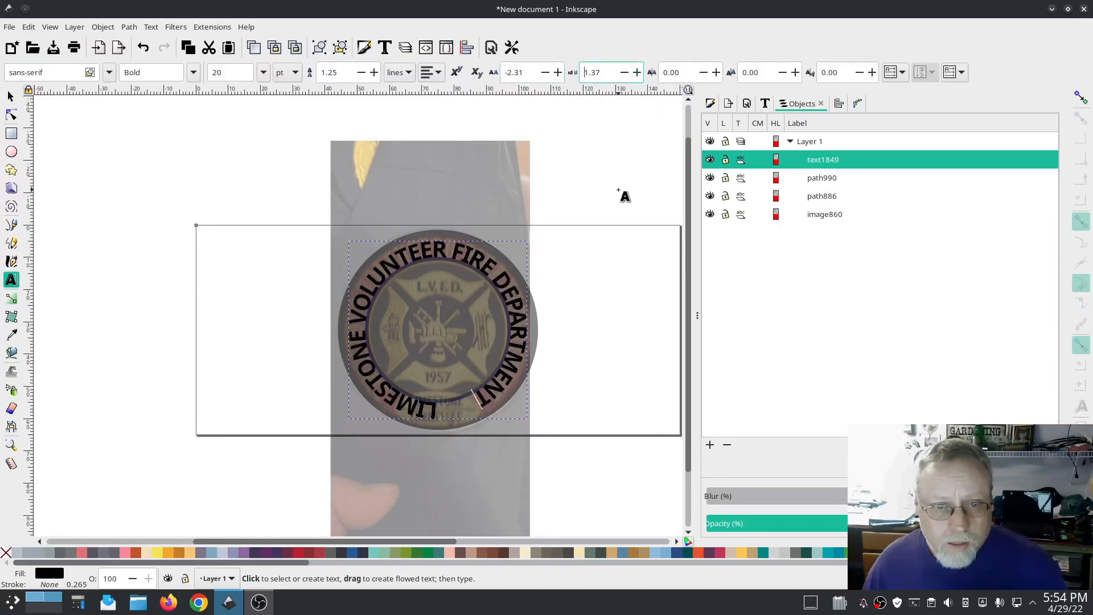
# Step: Select the inner circle and set its Offset path effect to 2 mm
pyautogui.click(10, 96)
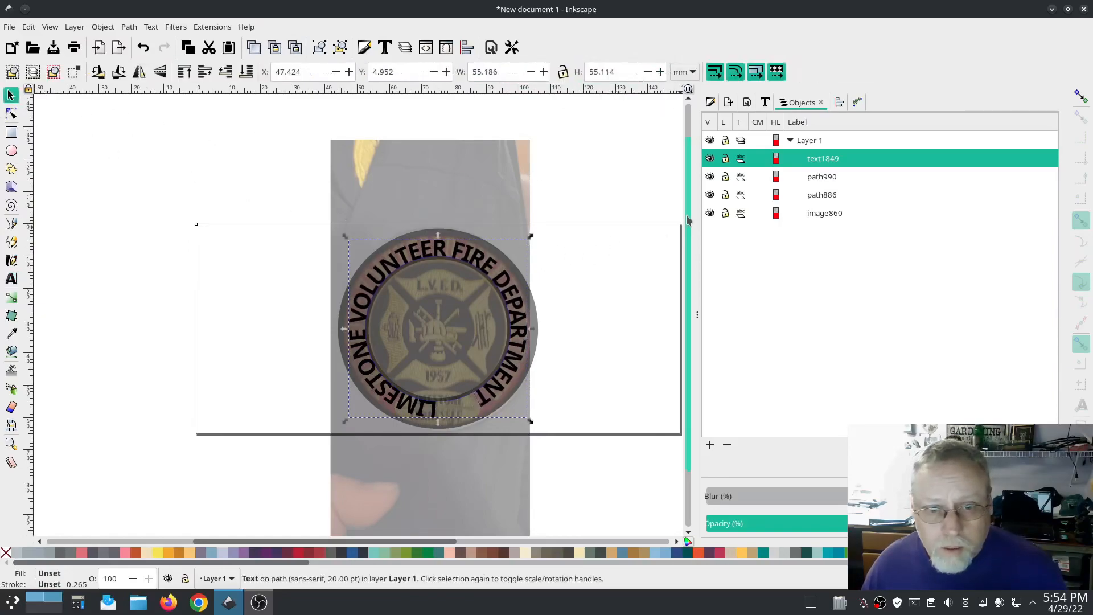
pyautogui.click(837, 177)
pyautogui.click(833, 195)
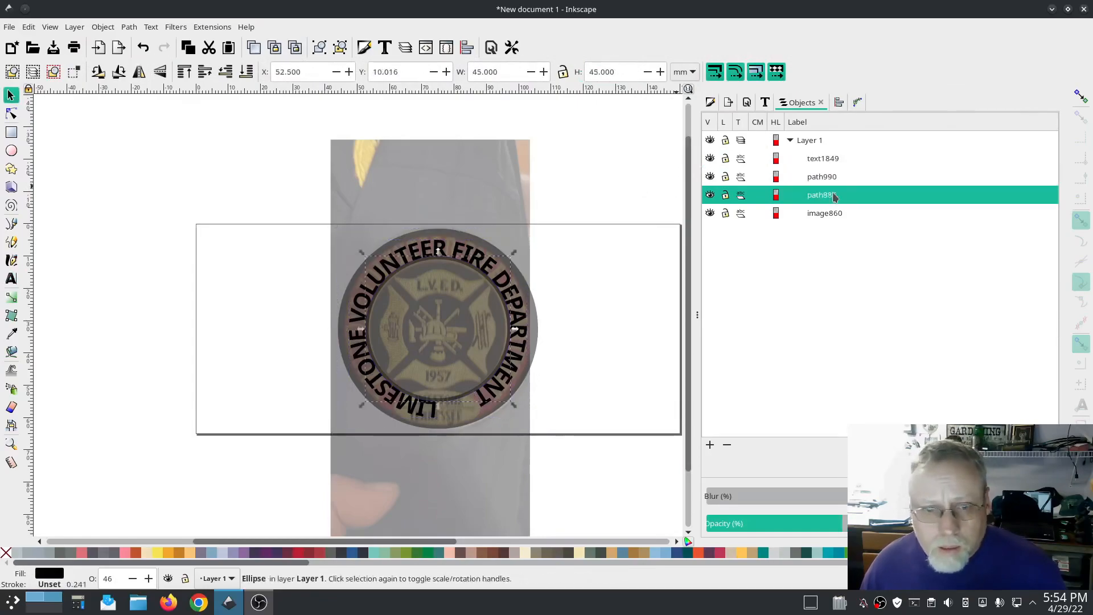
pyautogui.click(858, 102)
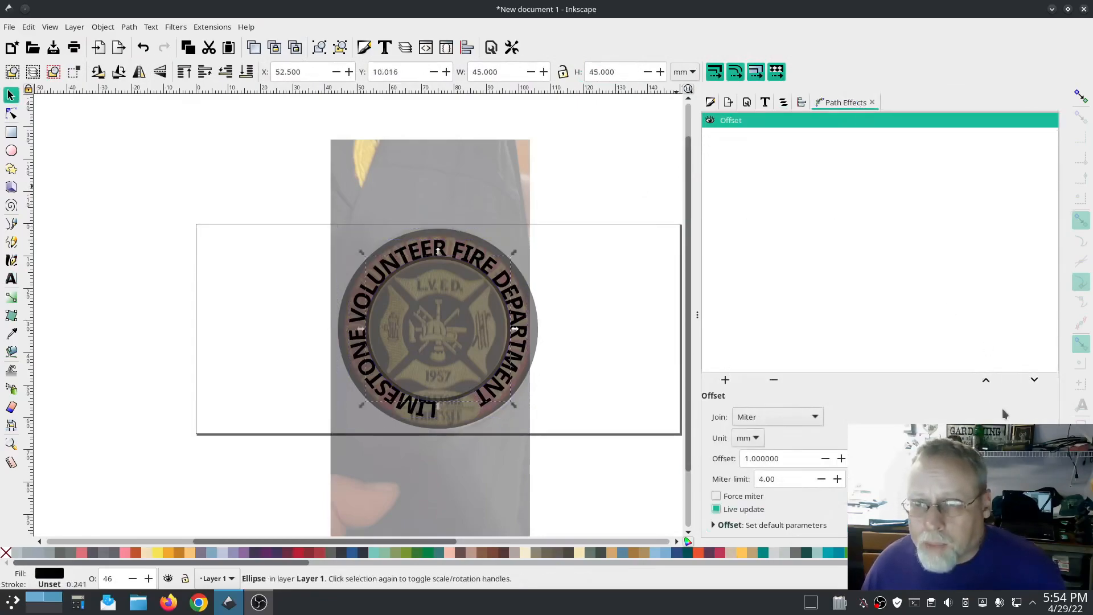
pyautogui.click(734, 459)
pyautogui.write('2')
pyautogui.press('Tab')
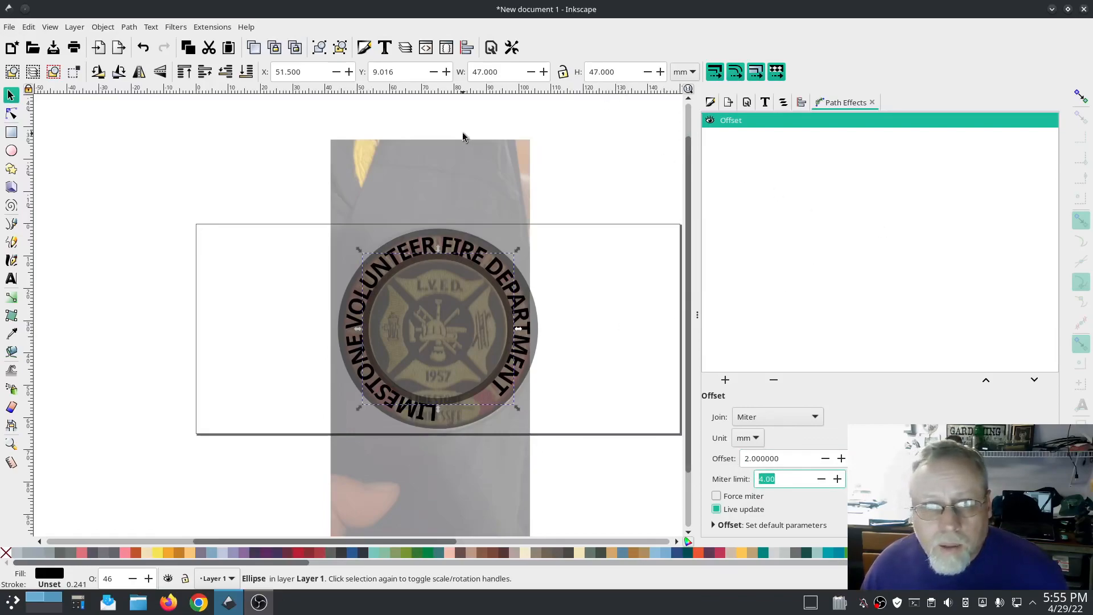
# Step: Rotate the curved text slightly clockwise around the circle to center the lettering
pyautogui.hotkey('ctrl', 'shift', 'o')
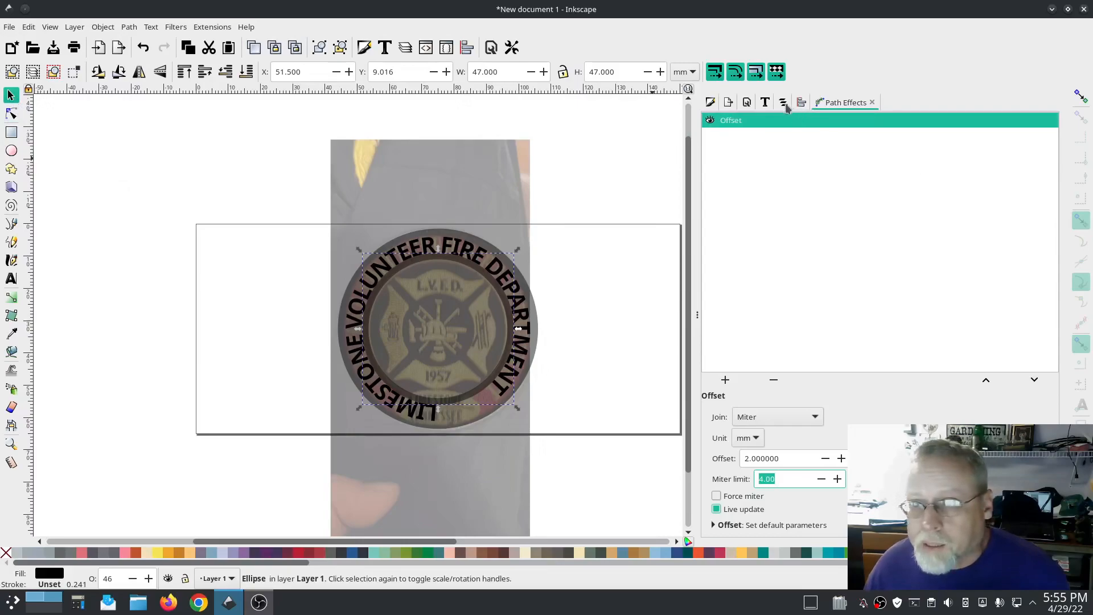
pyautogui.click(813, 160)
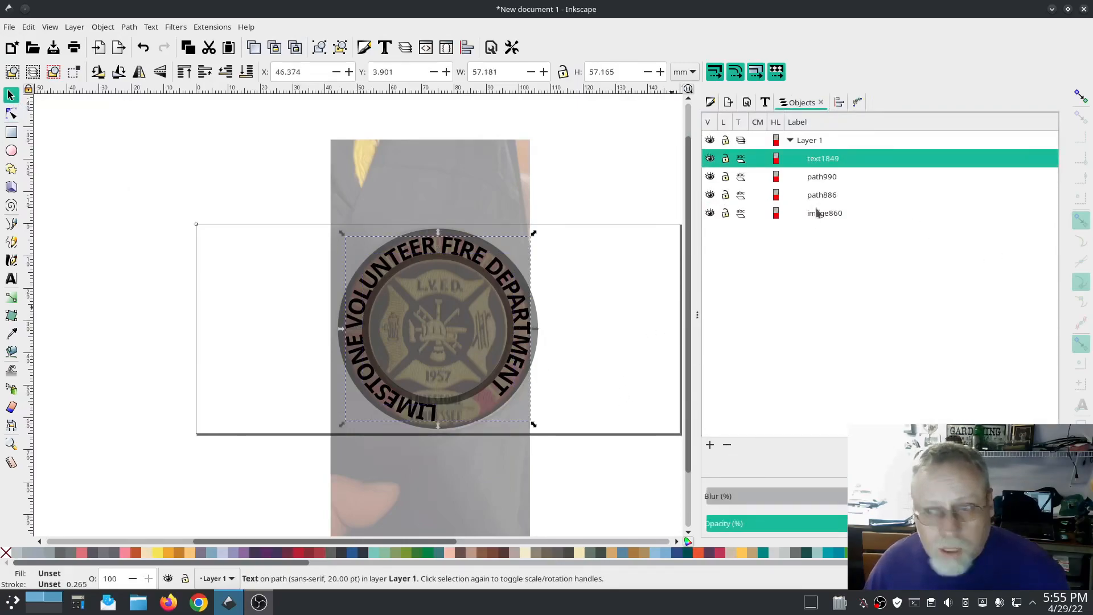
pyautogui.click(831, 197)
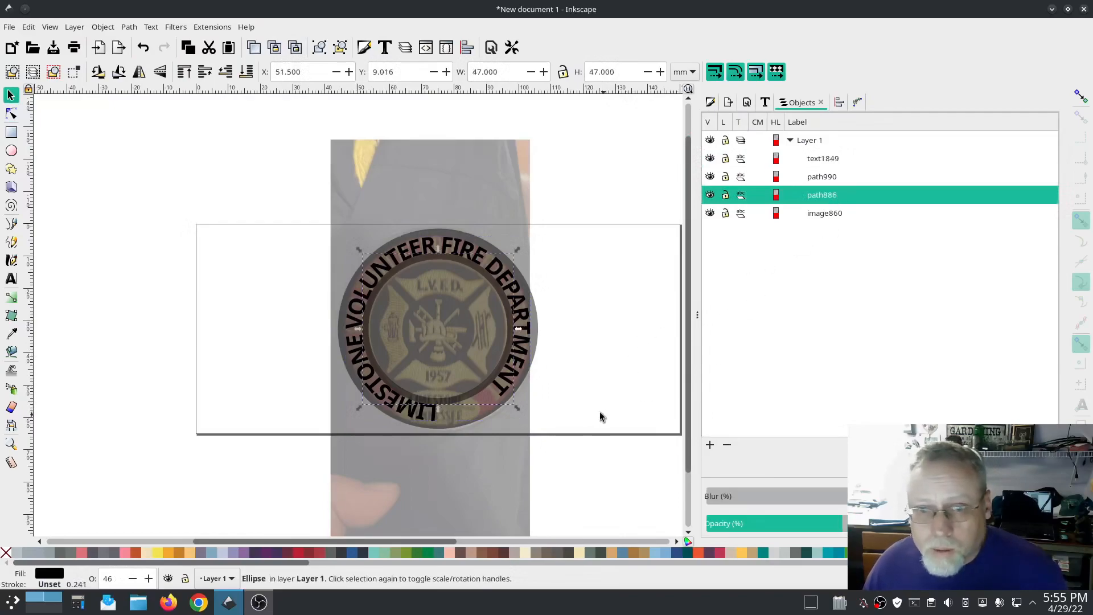
pyautogui.click(507, 309)
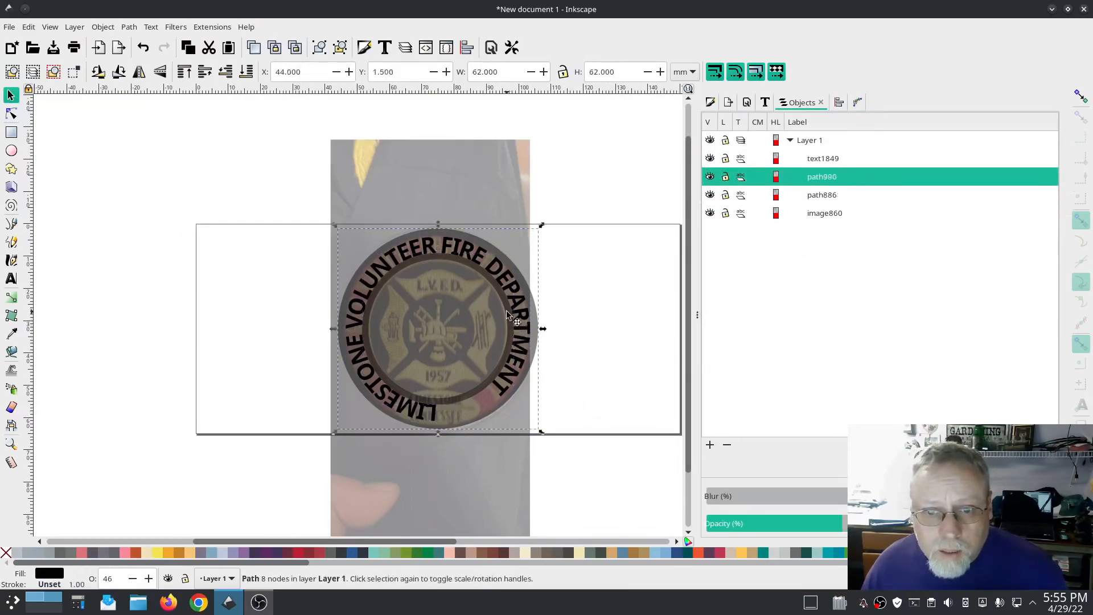
pyautogui.click(490, 310)
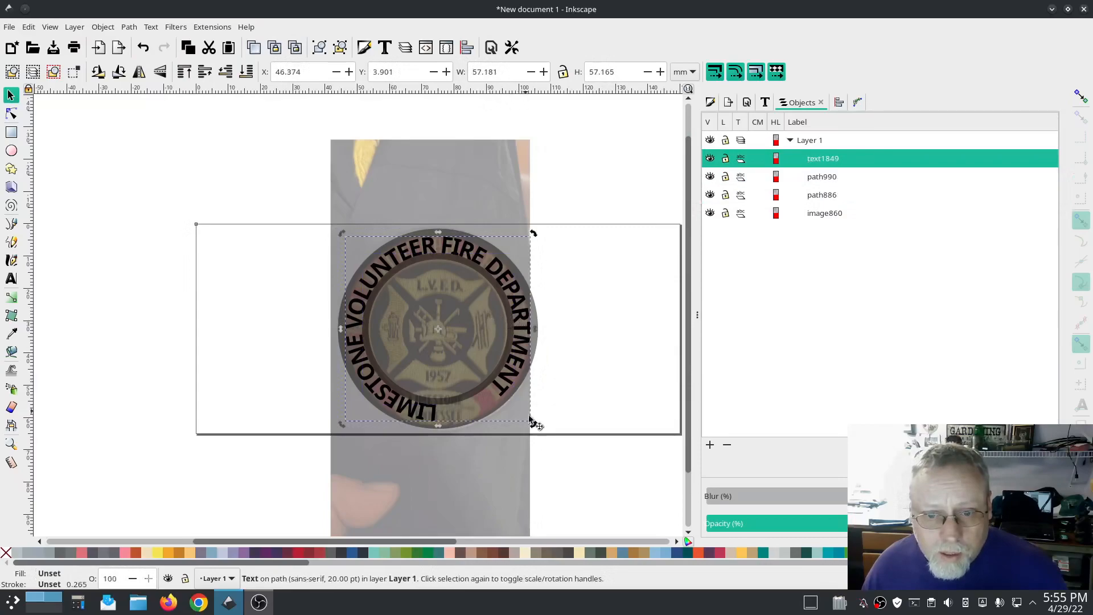
pyautogui.moveTo(533, 424); pyautogui.dragTo(489, 452)
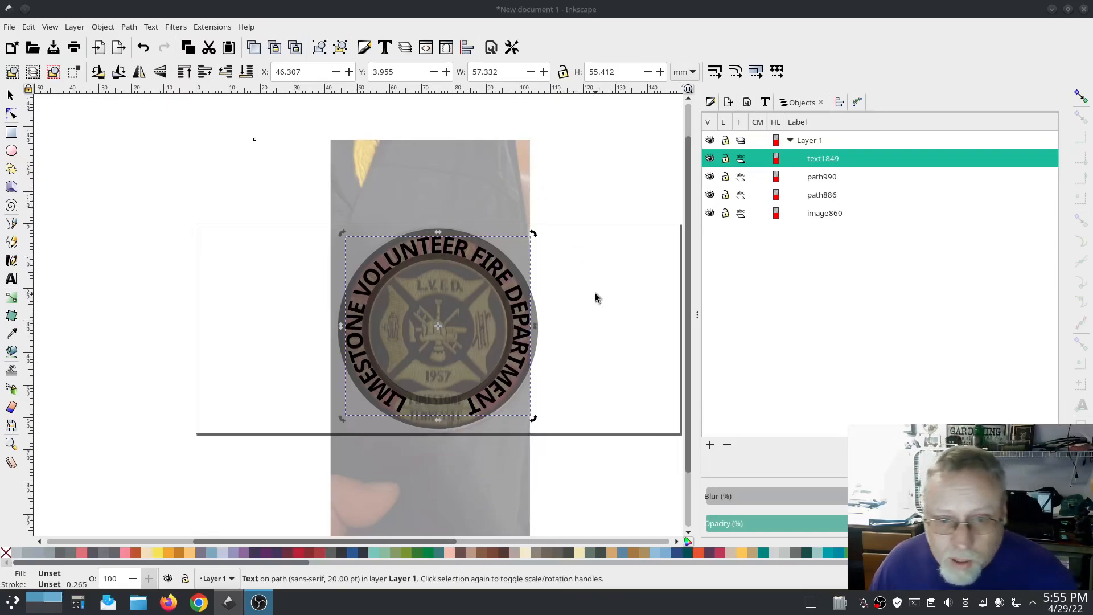
# Step: Increase the inner circle's Offset path effect to 2.5 mm
pyautogui.click(835, 196)
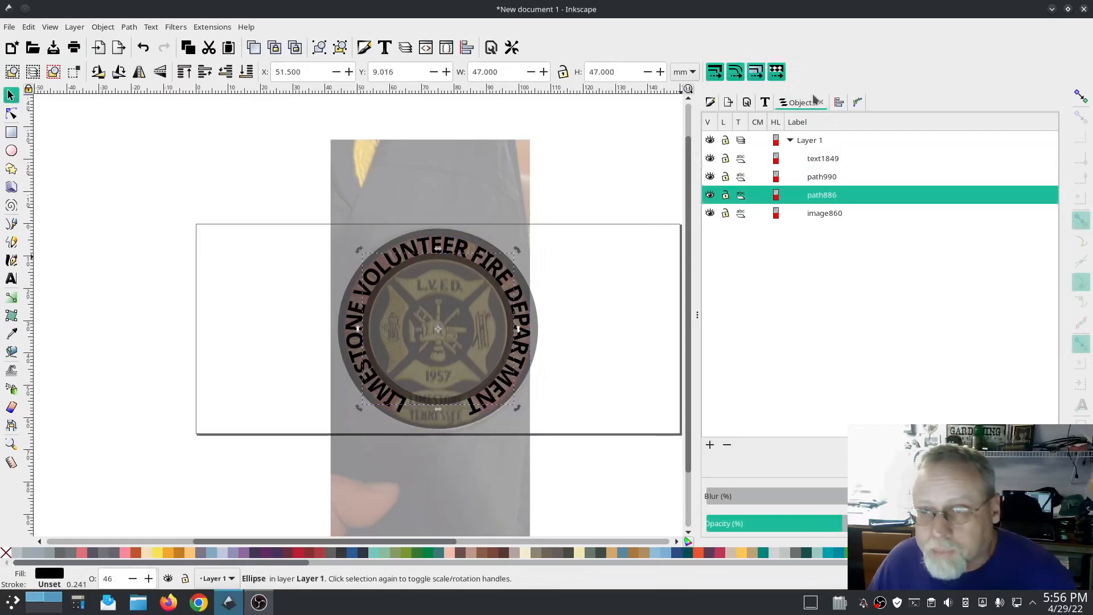
pyautogui.click(855, 103)
pyautogui.moveTo(787, 460); pyautogui.dragTo(723, 460)
pyautogui.write('2.5')
pyautogui.press('Tab')
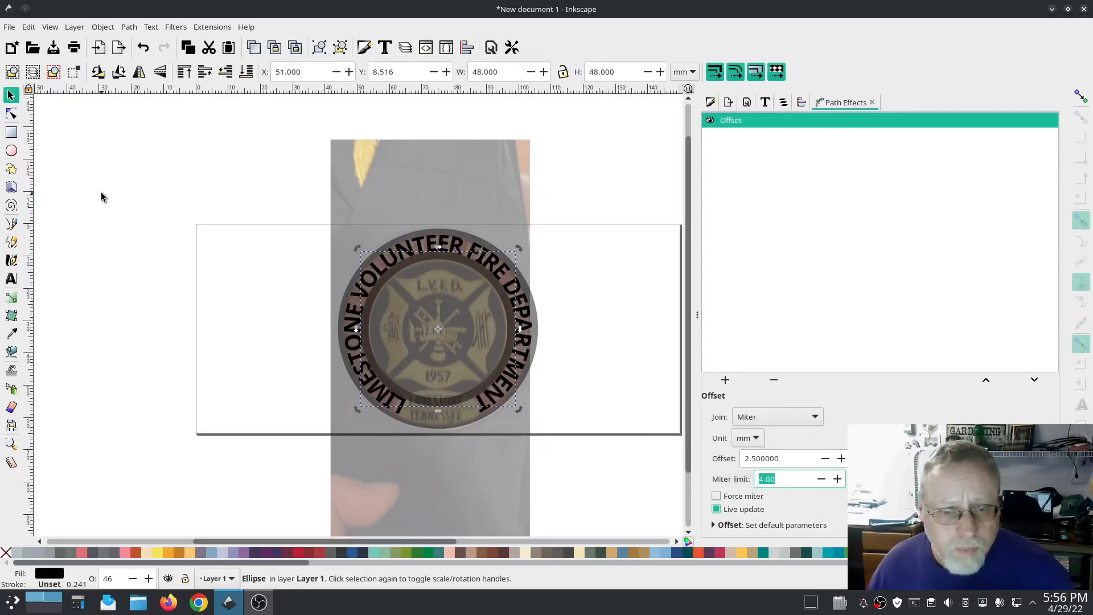
pyautogui.moveTo(517, 419); pyautogui.dragTo(518, 419)
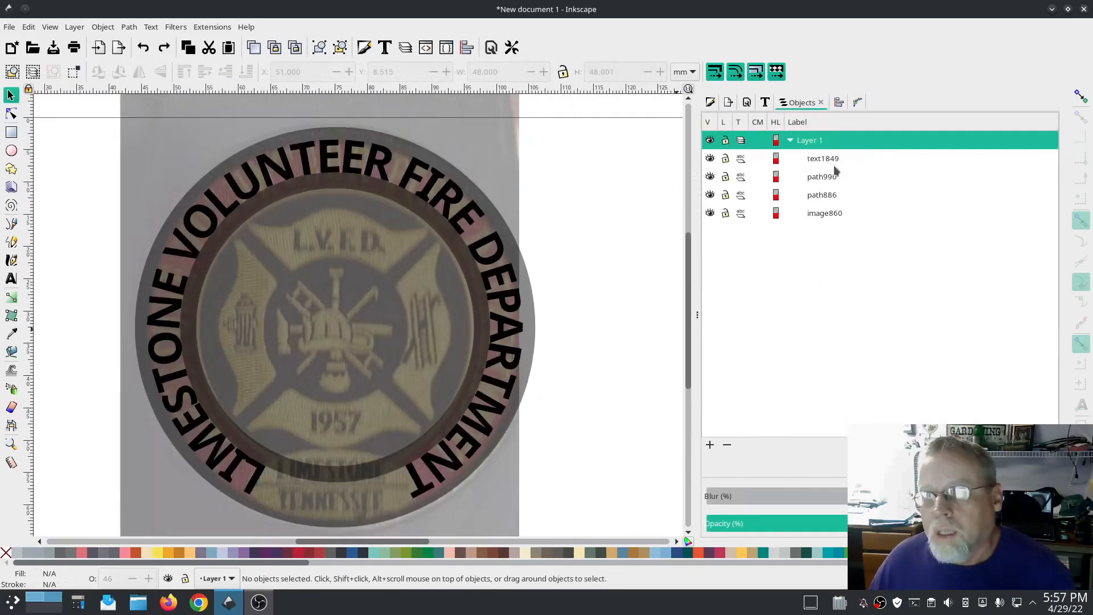
# Step: Convert the curved text object to paths
pyautogui.click(826, 161)
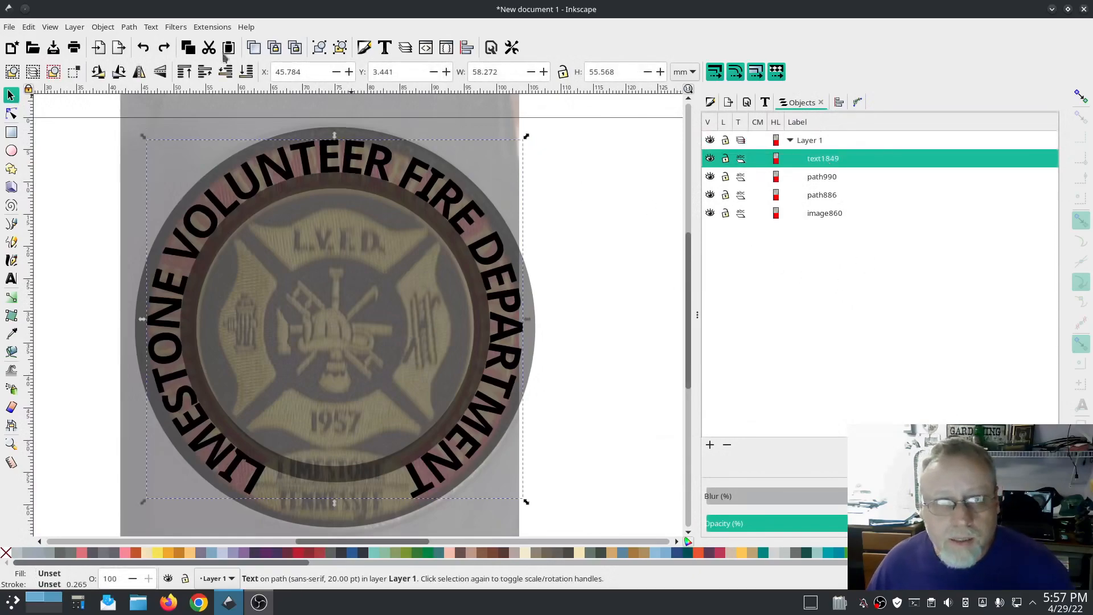
pyautogui.click(129, 27)
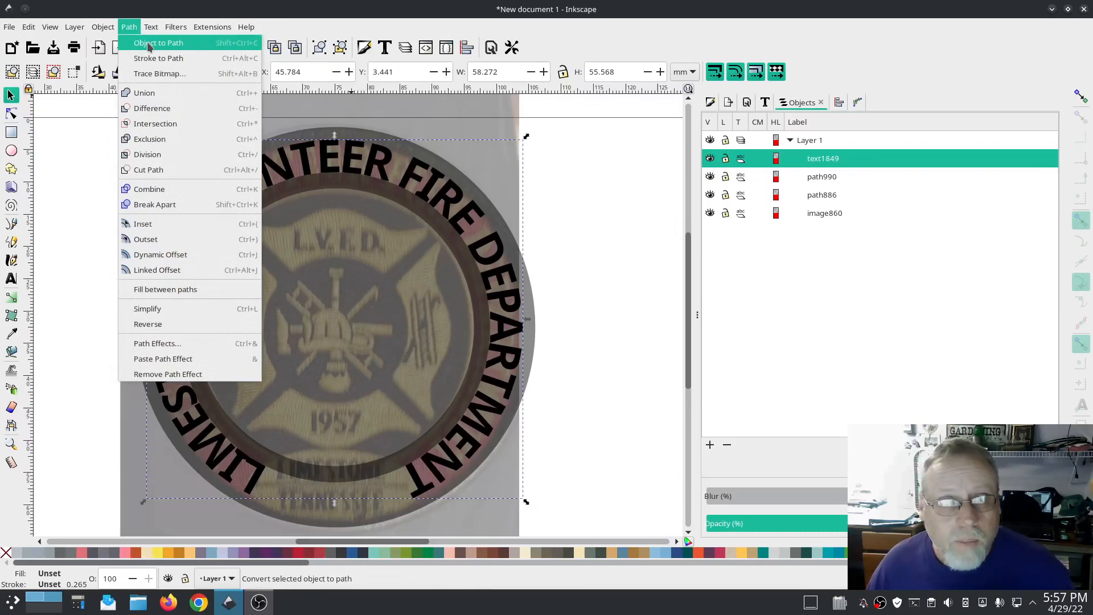
pyautogui.click(148, 43)
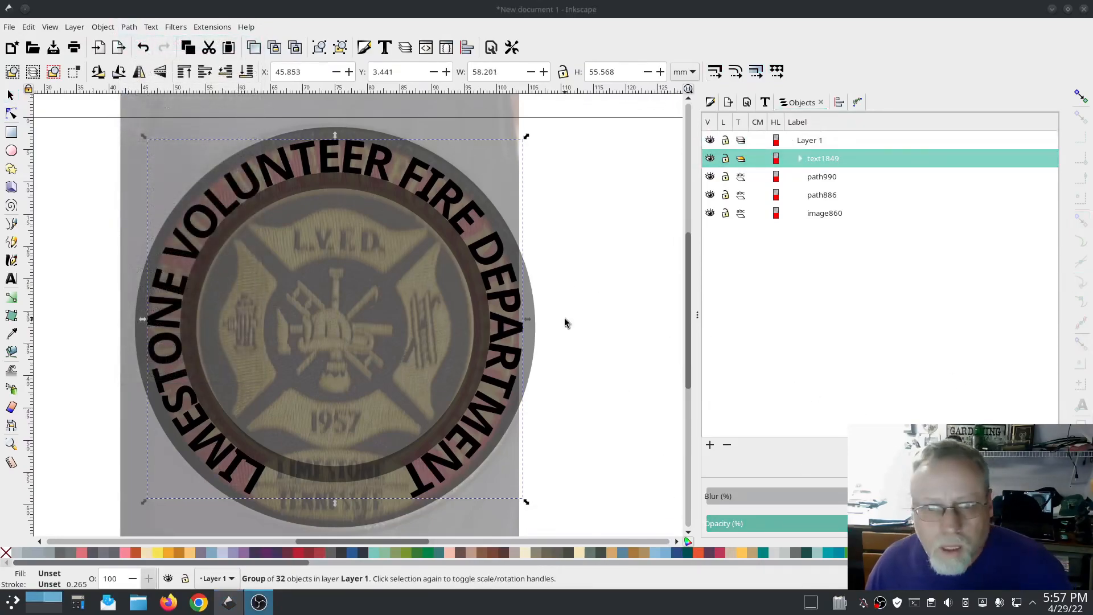
# Step: Select the inner guide circle and delete it
pyautogui.click(821, 176)
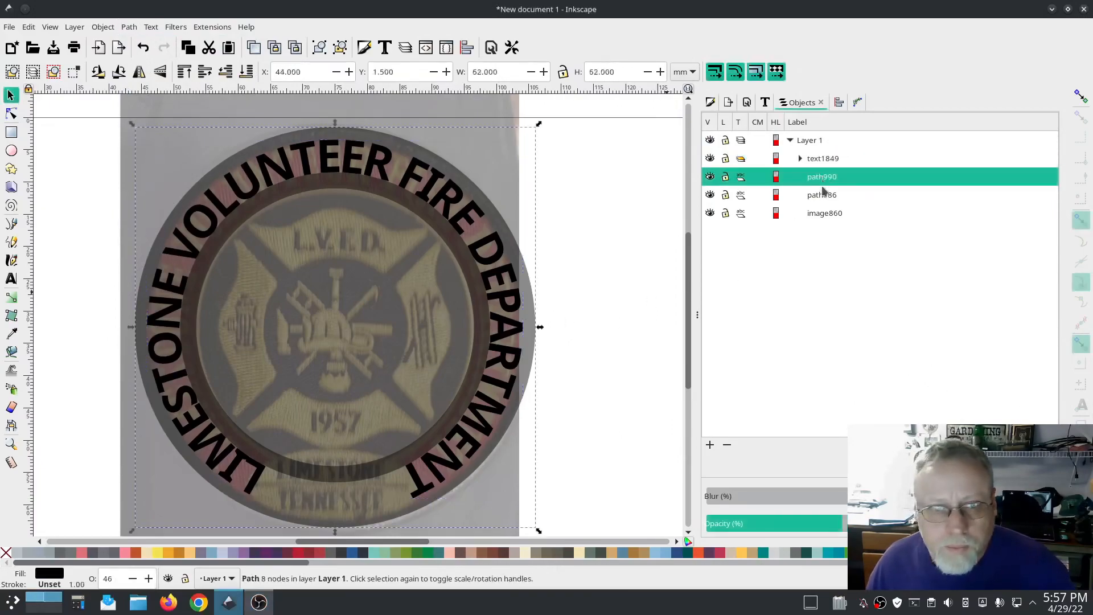
pyautogui.click(824, 194)
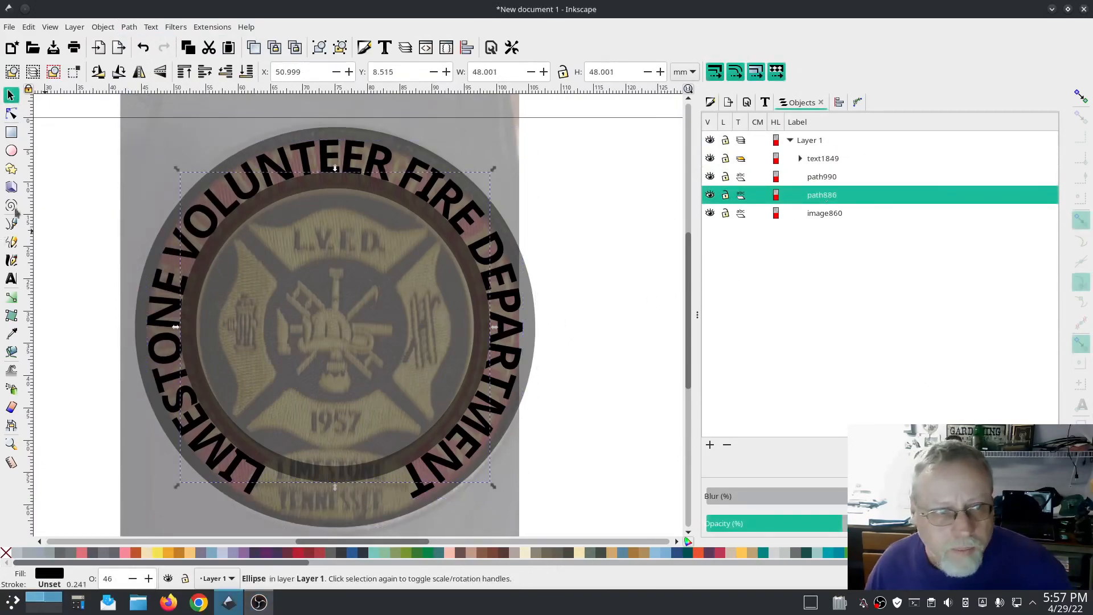
pyautogui.press('Delete')
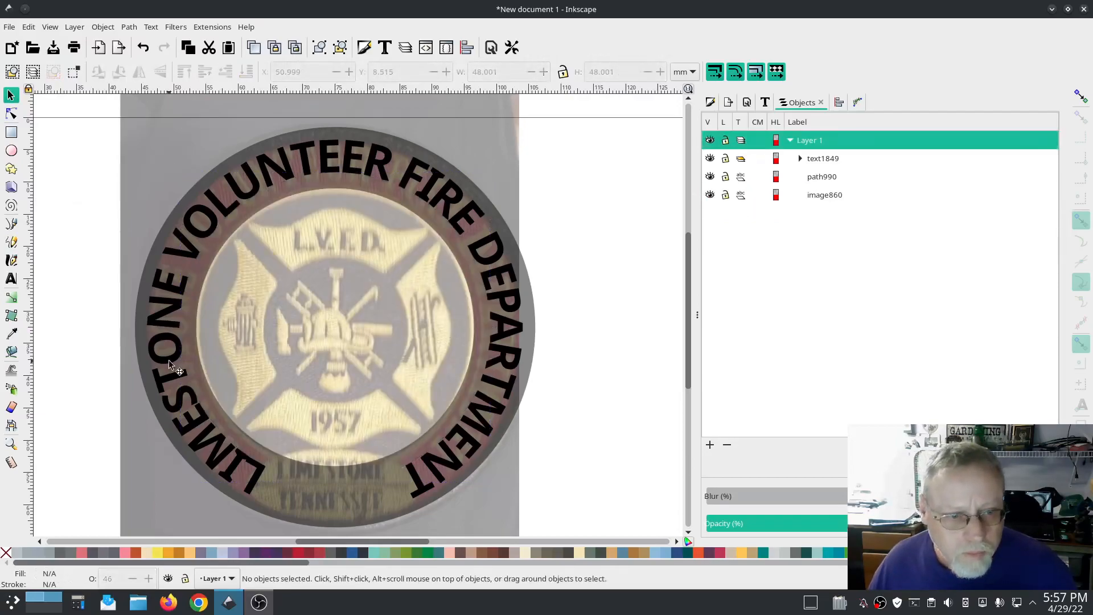
# Step: Duplicate the lettering group, then select all its letter paths and combine them into one path
pyautogui.click(222, 211)
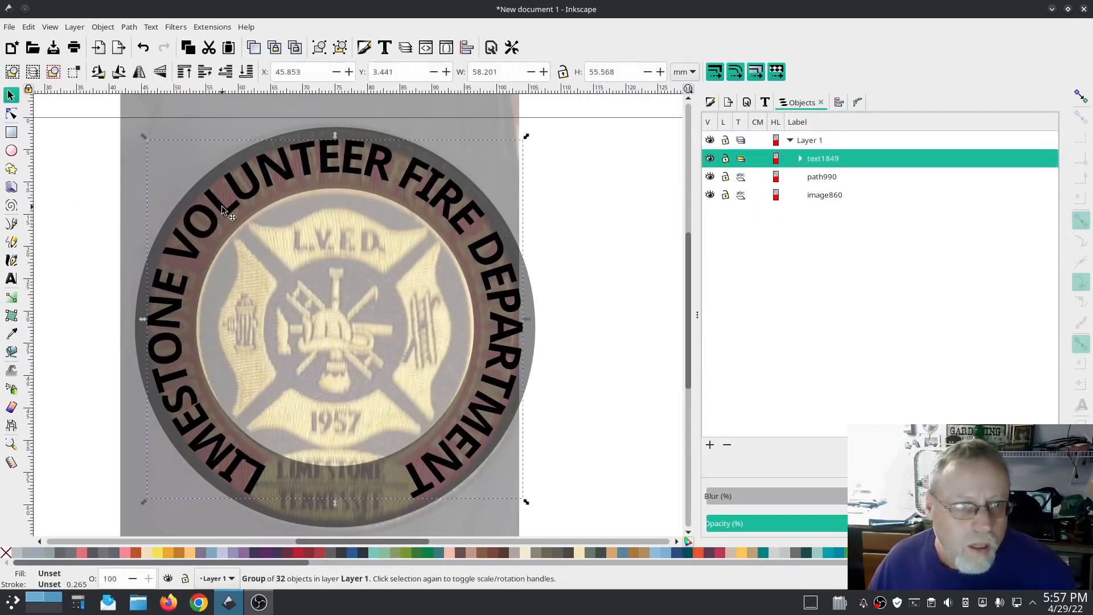
pyautogui.hotkey('ctrl', 'd')
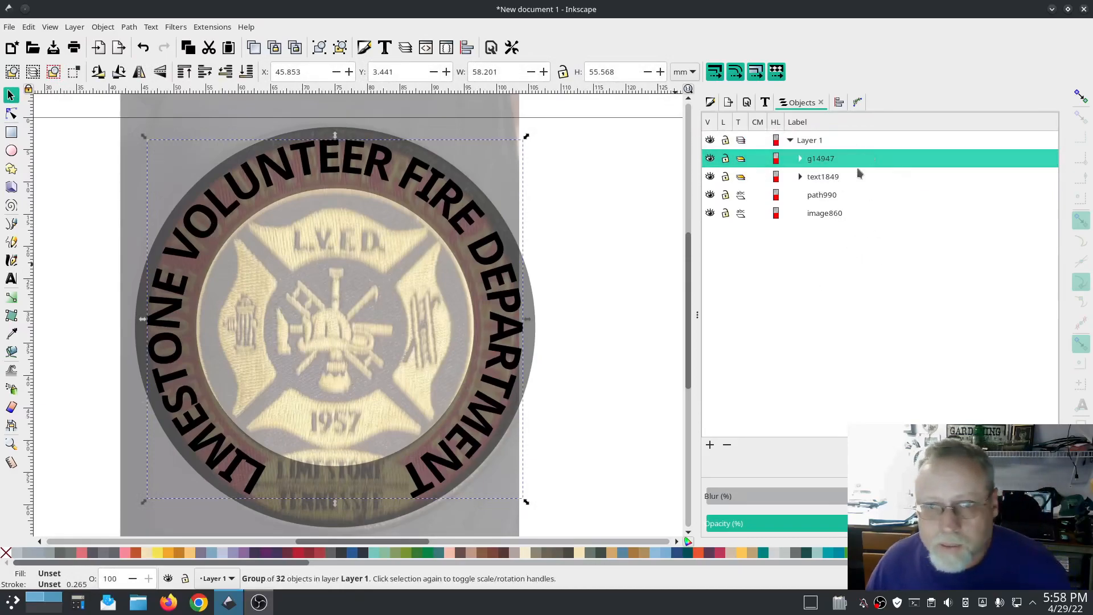
pyautogui.keyDown('ctrl'); pyautogui.click(856, 195); pyautogui.keyUp('ctrl')
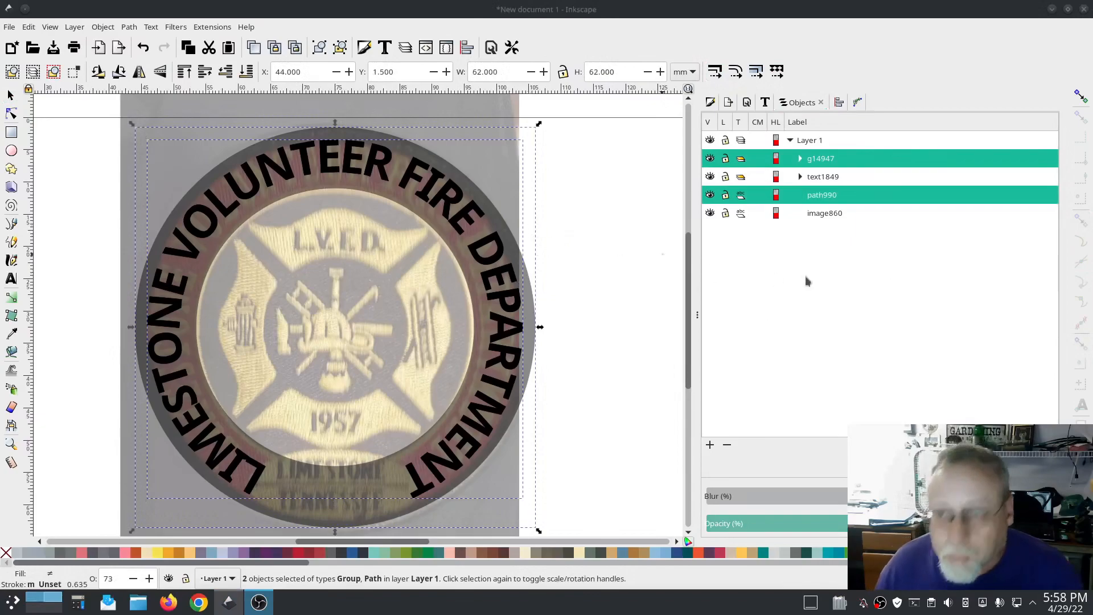
pyautogui.click(800, 159)
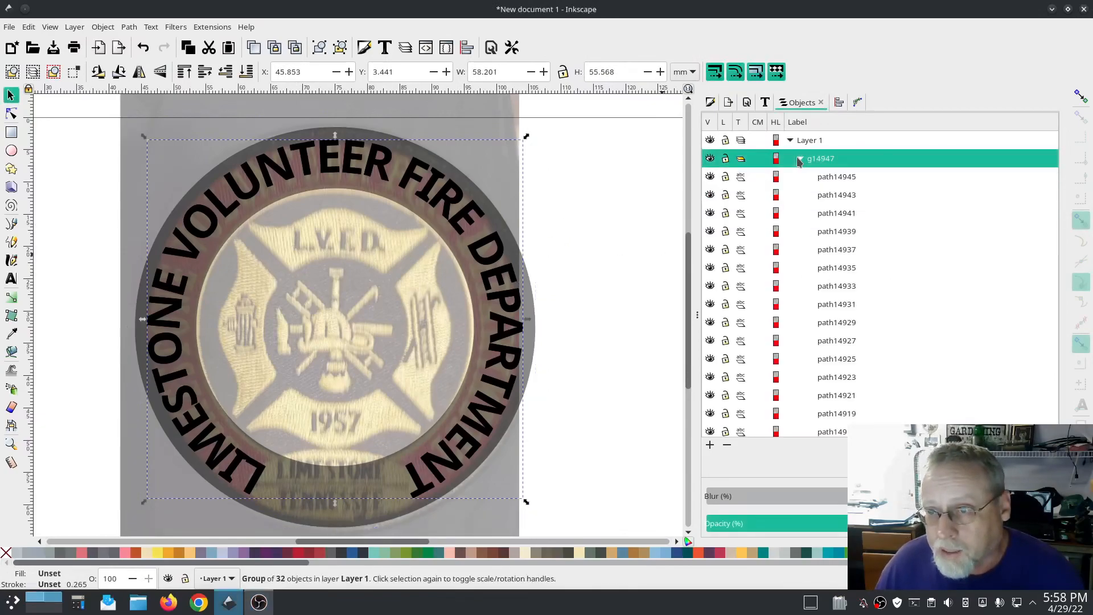
pyautogui.click(831, 177)
pyautogui.scroll(-6, 898, 293)
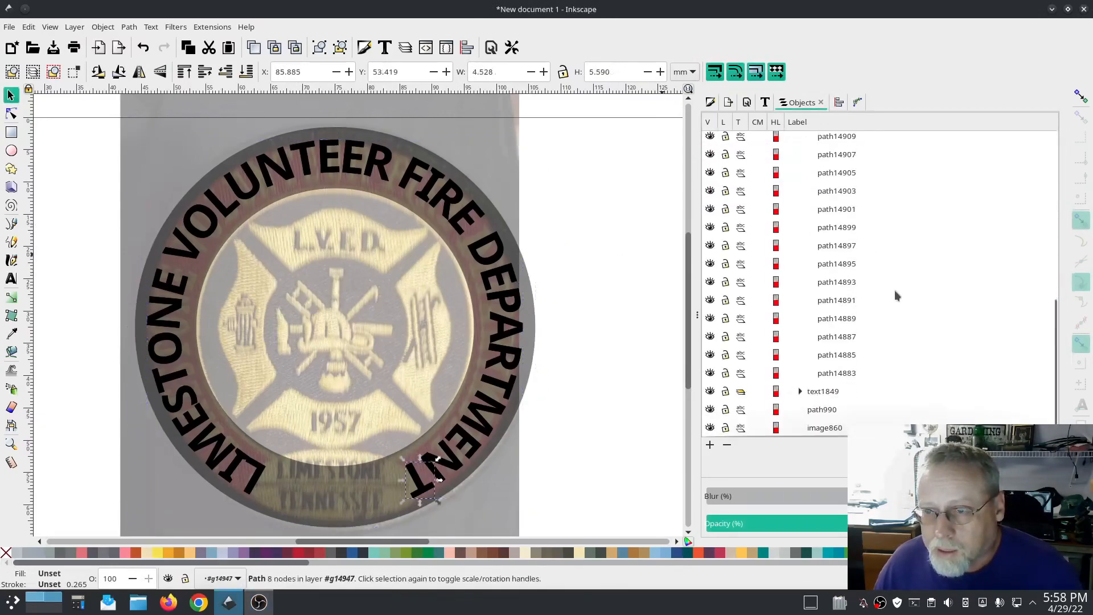
pyautogui.keyDown('shift'); pyautogui.click(844, 371); pyautogui.keyUp('shift')
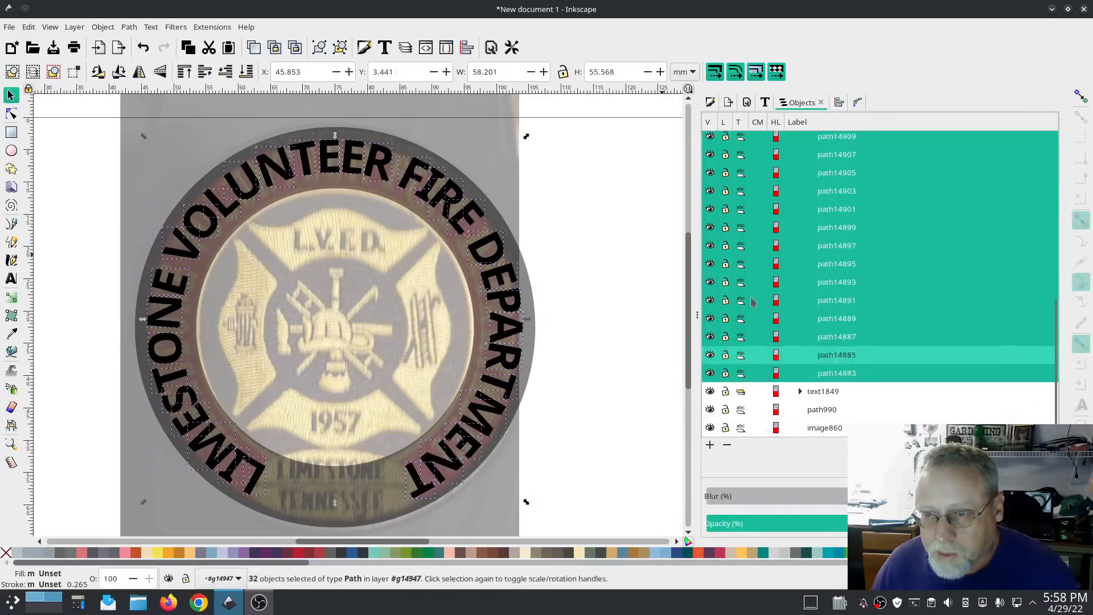
pyautogui.click(129, 27)
pyautogui.click(149, 190)
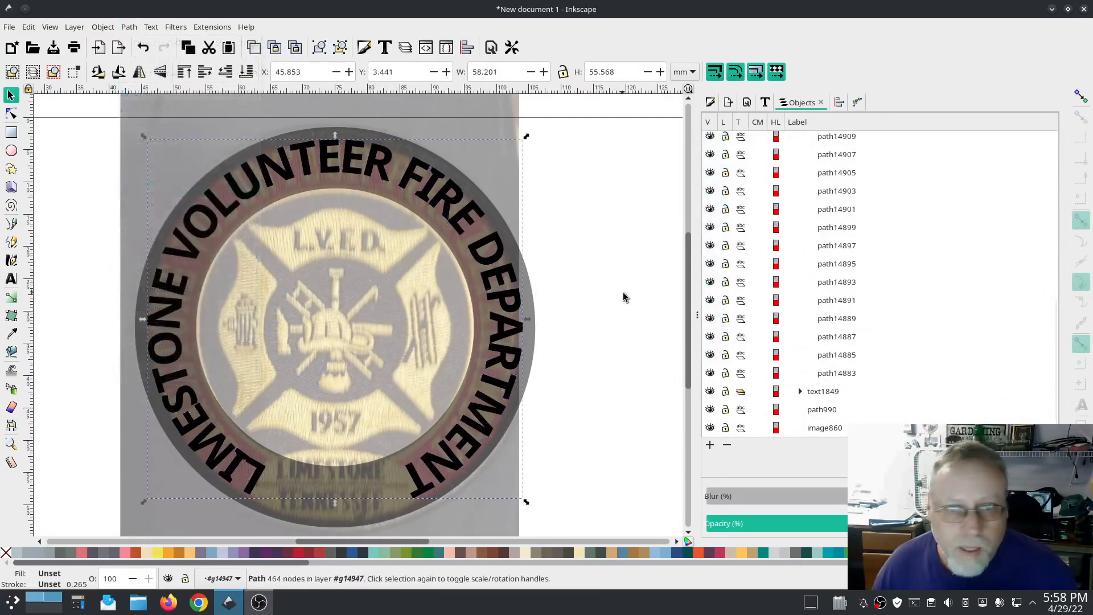
# Step: Move the outer circle path into the group containing the combined lettering
pyautogui.click(838, 214)
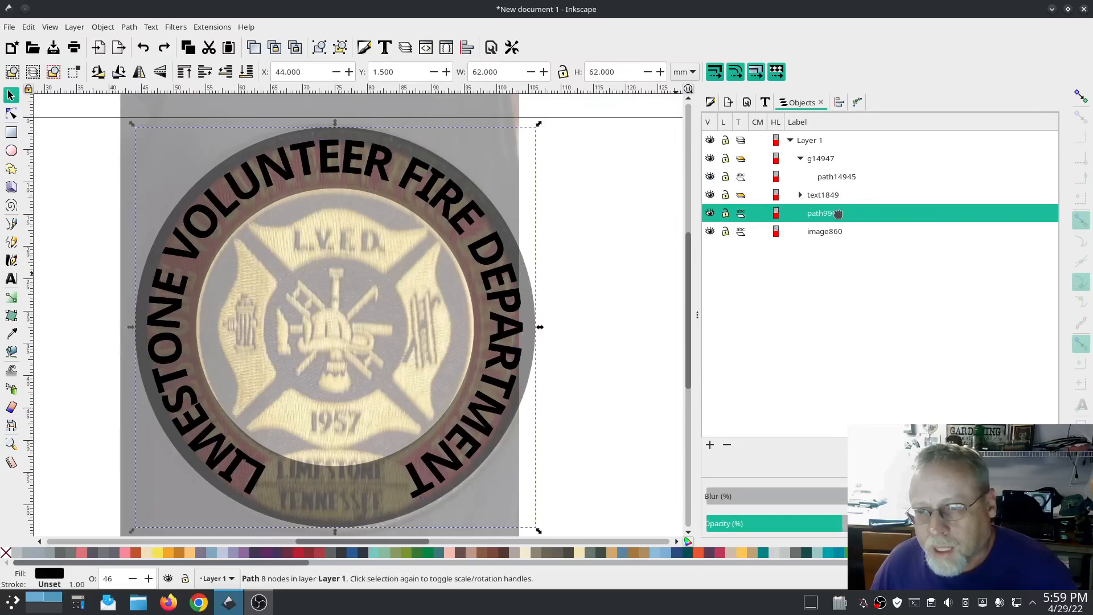
pyautogui.moveTo(835, 214); pyautogui.dragTo(874, 163)
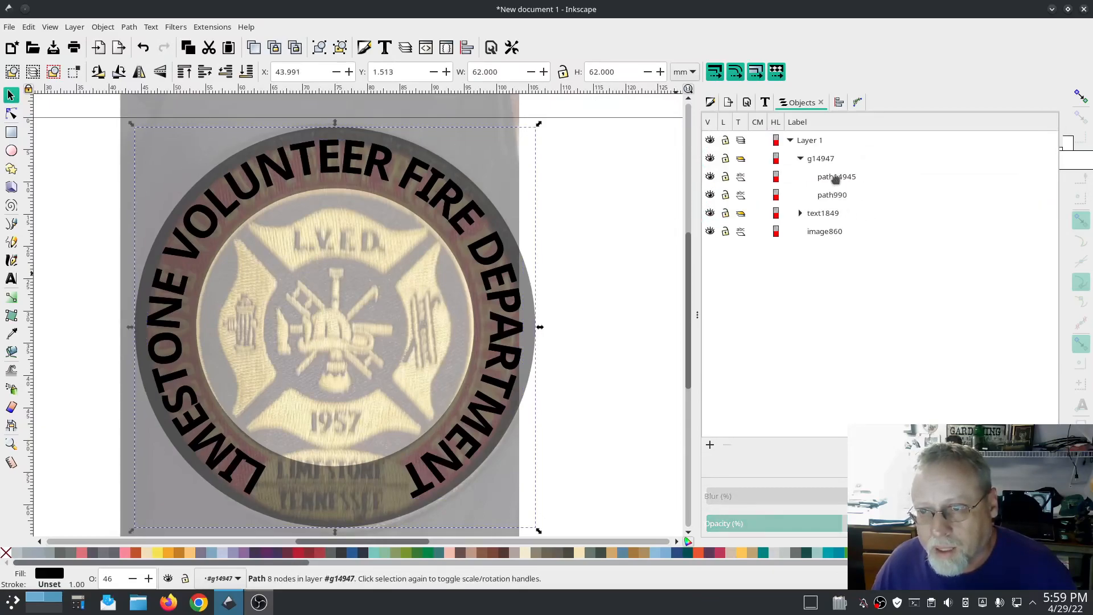
pyautogui.click(846, 180)
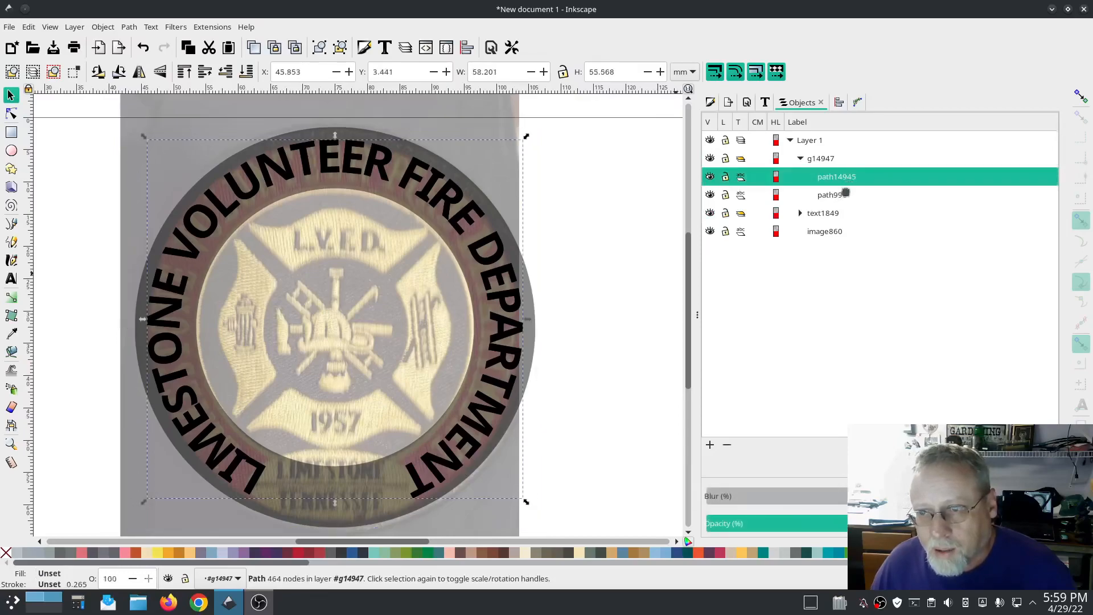
pyautogui.click(842, 194)
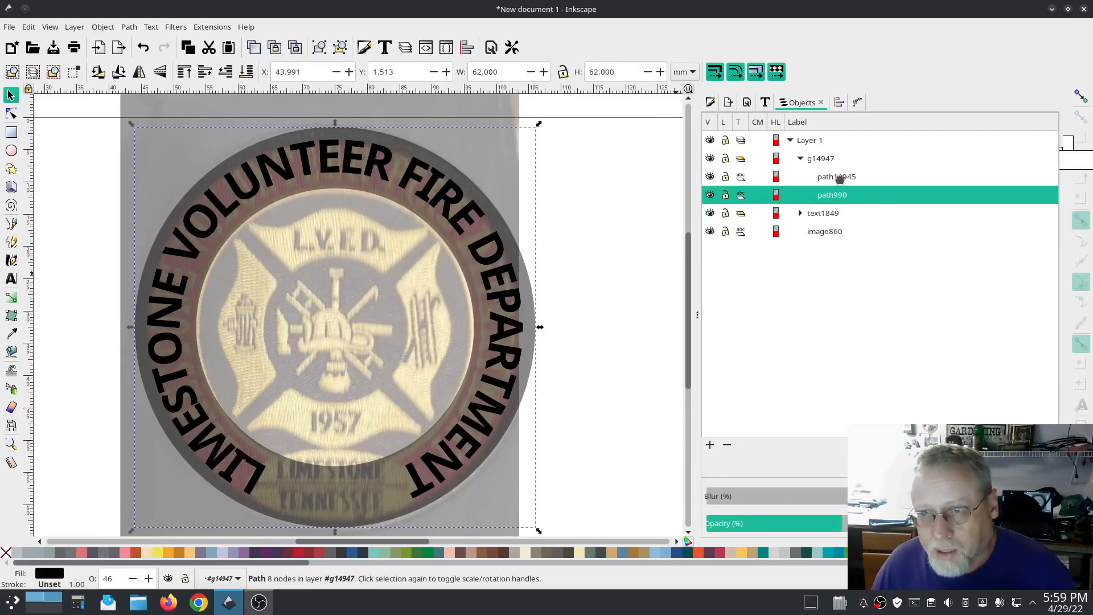
pyautogui.click(840, 179)
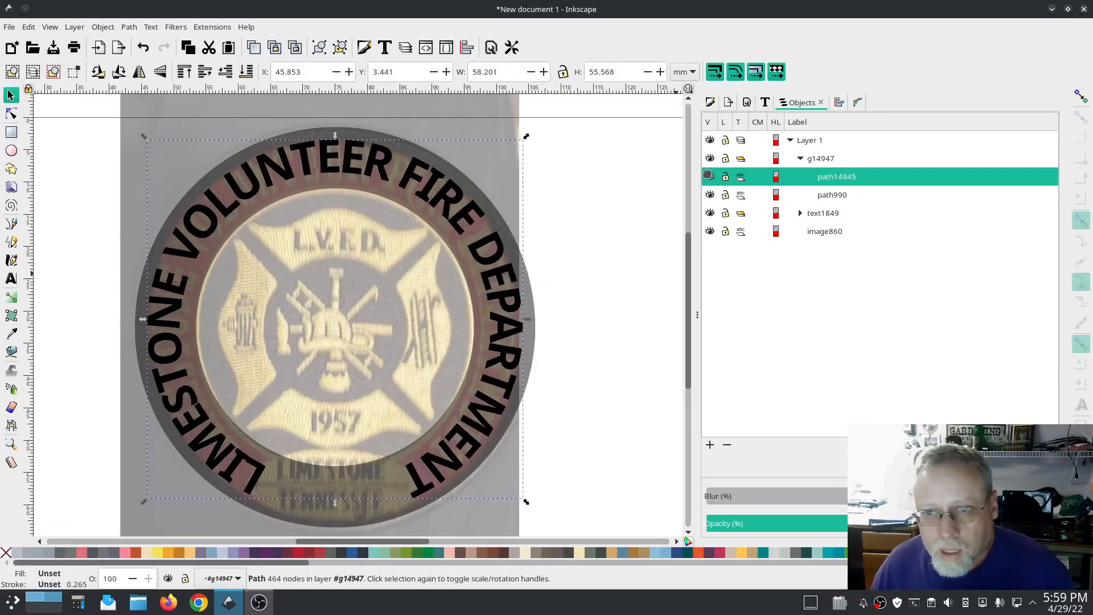
# Step: Hide the original lettering group
pyautogui.click(710, 213)
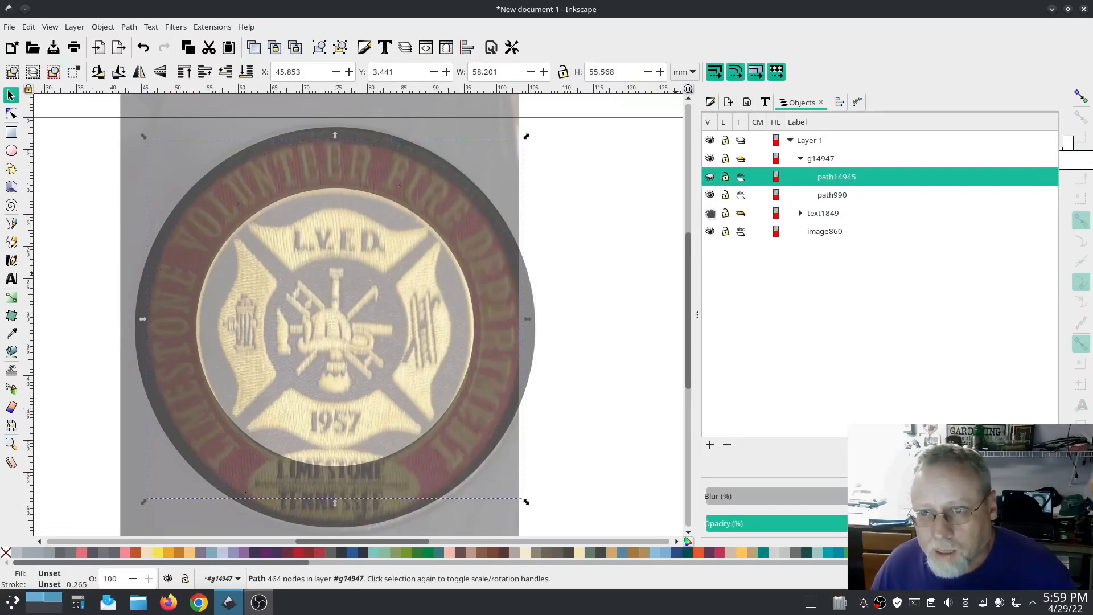
# Step: Show the combined lettering path again and subtract it from the outer circle path with Difference
pyautogui.click(710, 176)
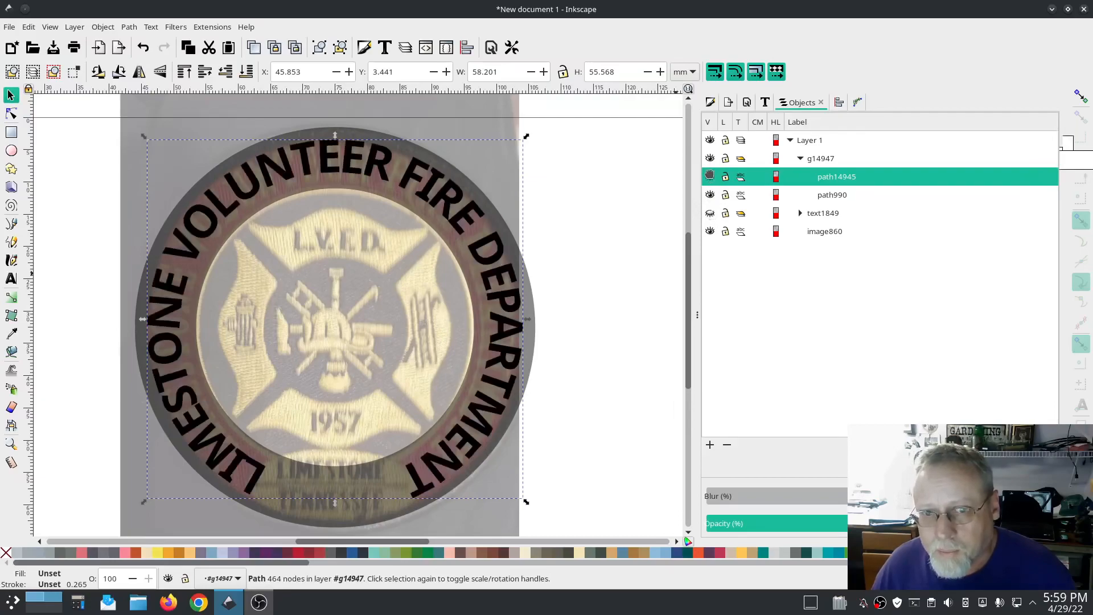
pyautogui.keyDown('shift'); pyautogui.click(831, 197); pyautogui.keyUp('shift')
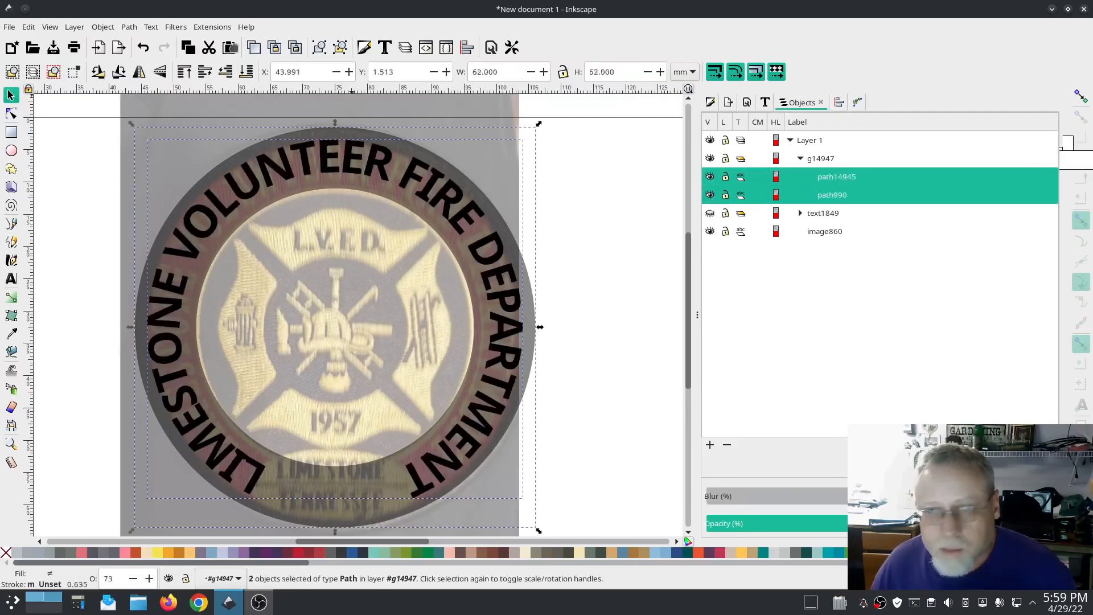
pyautogui.click(128, 27)
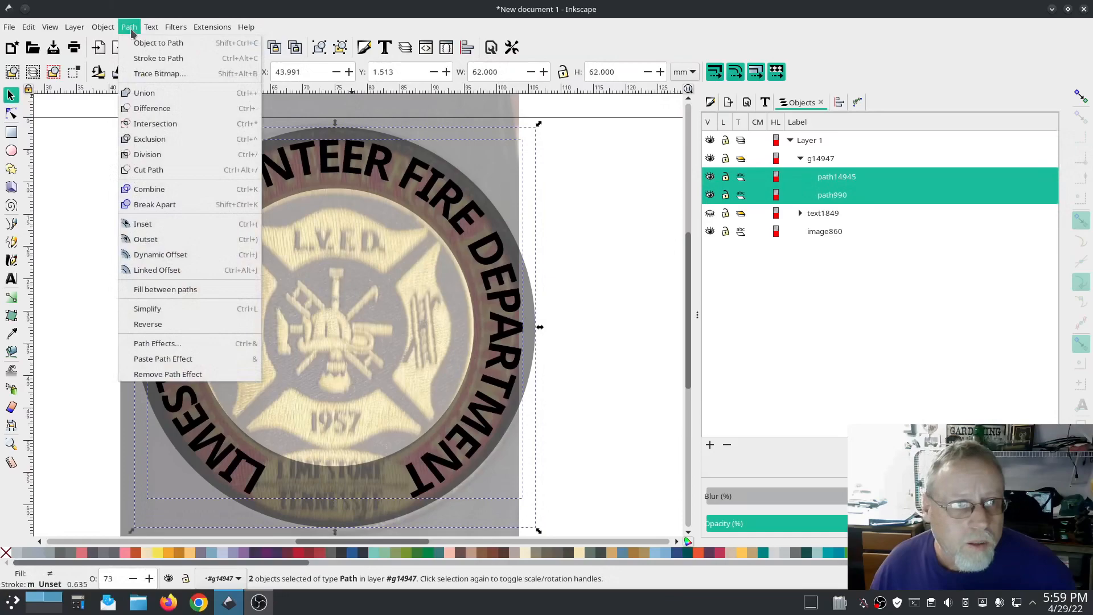
pyautogui.click(151, 109)
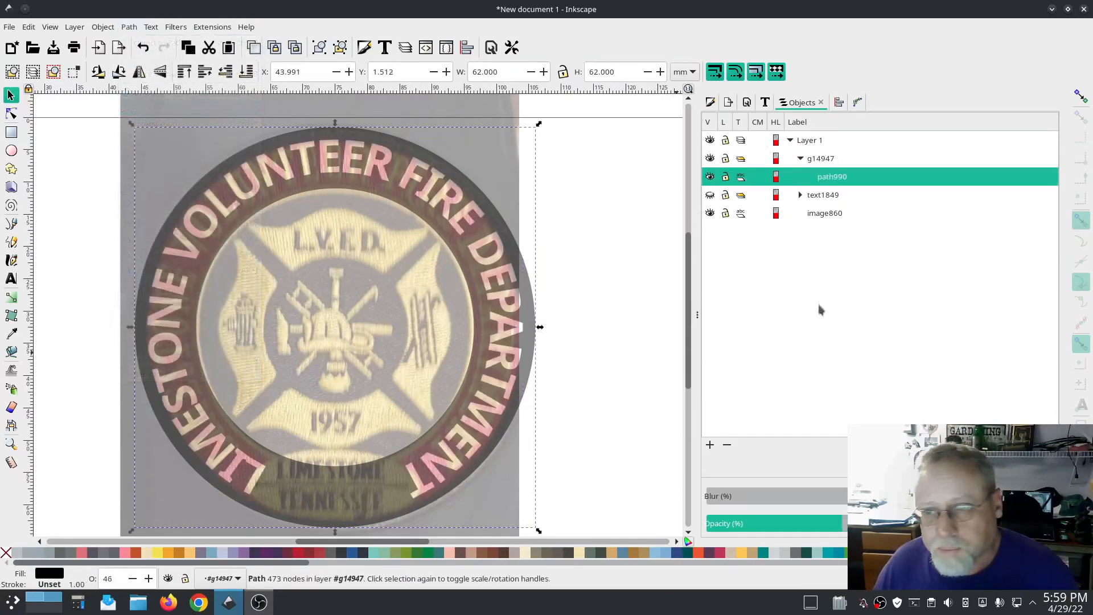
# Step: Move the cut-out circle path out of the group to the bottom of Layer 1 and select it
pyautogui.moveTo(837, 177); pyautogui.dragTo(843, 142)
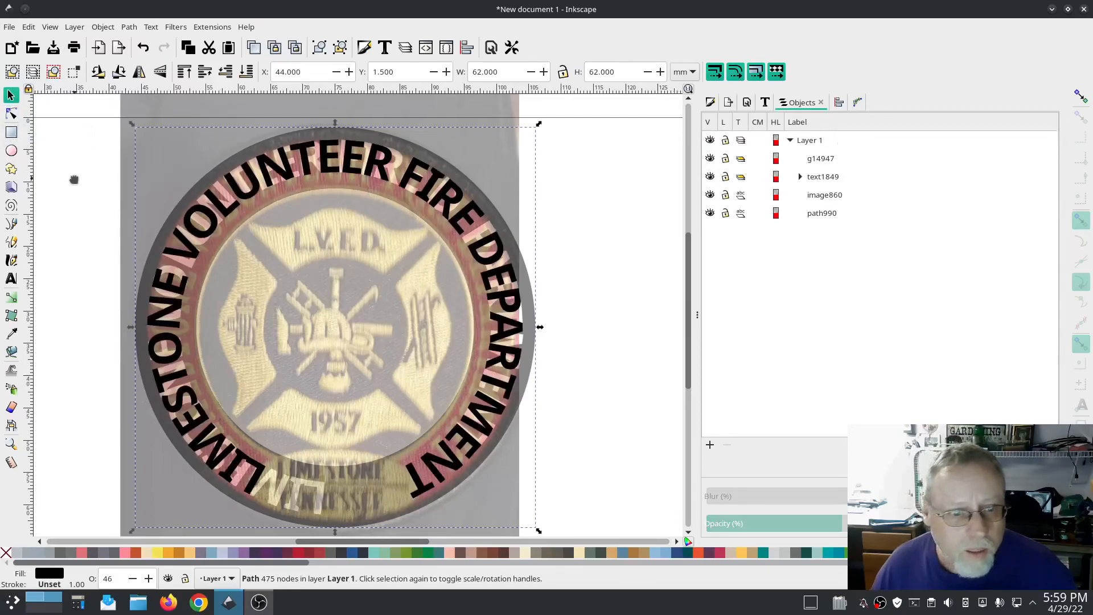
pyautogui.click(11, 96)
pyautogui.click(478, 361)
pyautogui.click(530, 336)
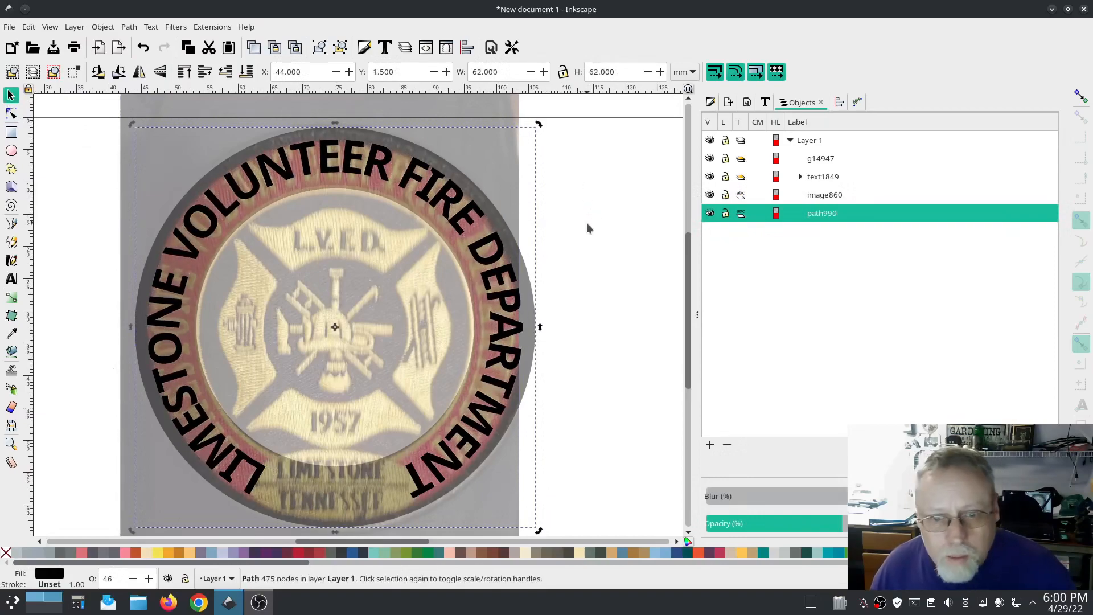
# Step: Select the original lettering group and add an Offset path effect to it, editing the offset value
pyautogui.click(840, 176)
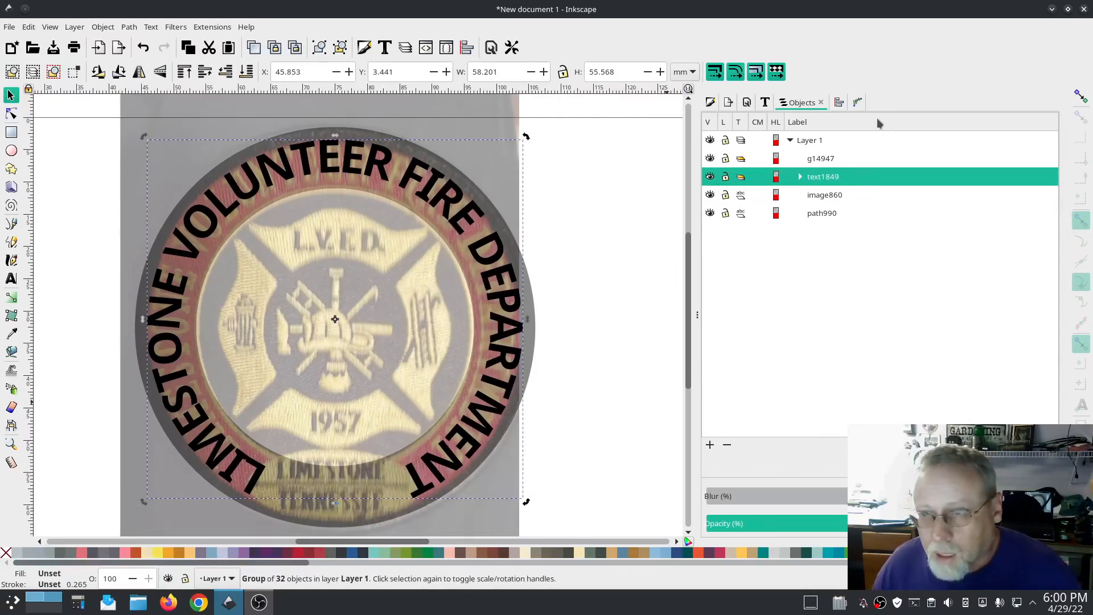
pyautogui.click(858, 103)
pyautogui.click(725, 519)
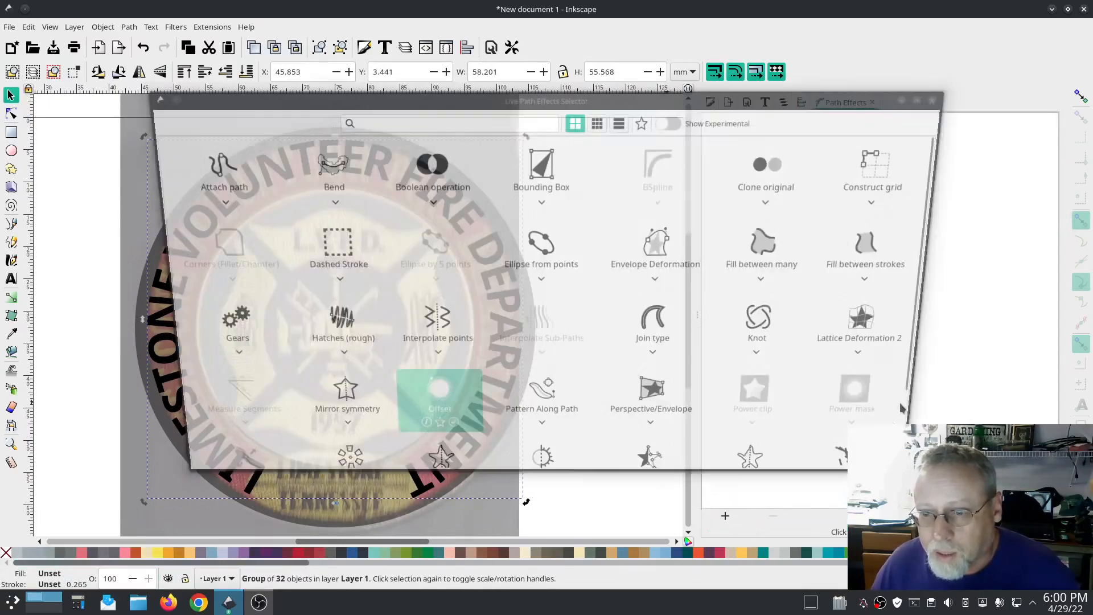
pyautogui.click(427, 413)
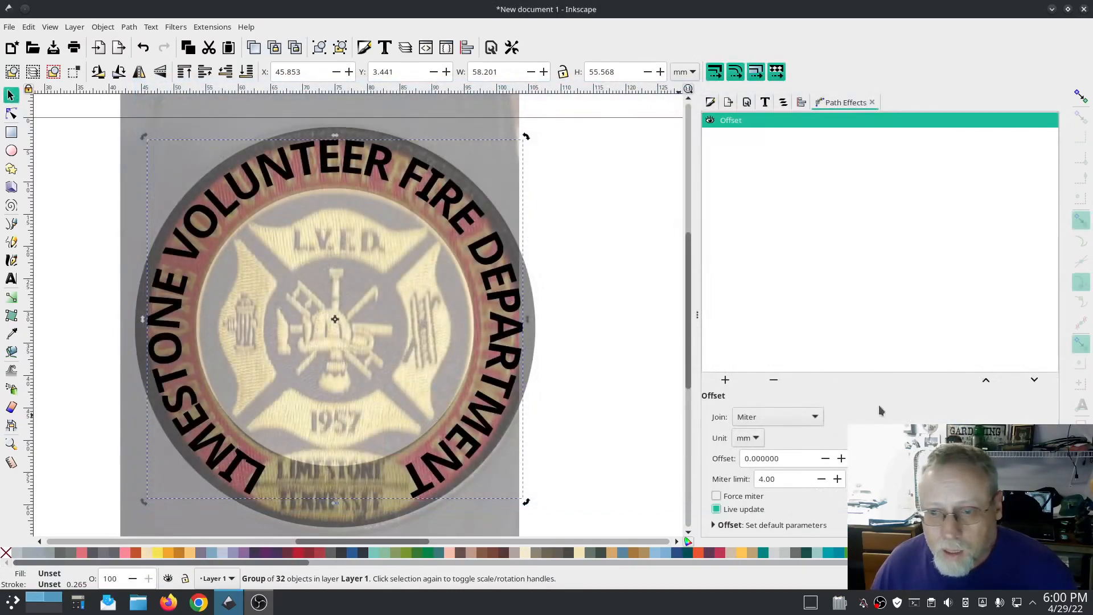
pyautogui.moveTo(796, 461); pyautogui.dragTo(752, 461)
pyautogui.write('.0')
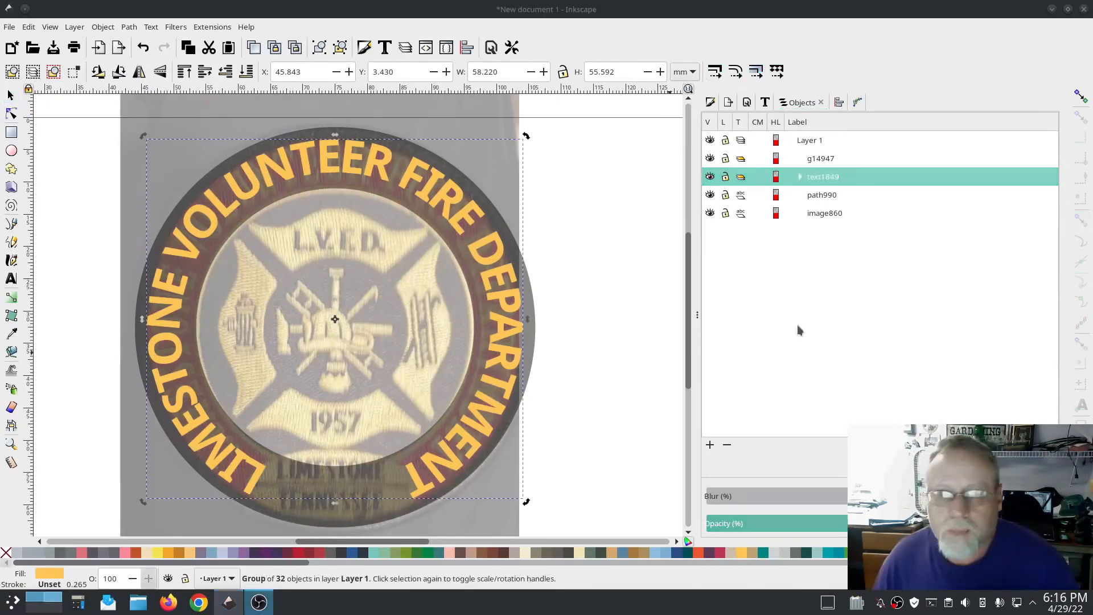
# Step: Zoom into the cross's left arm and trace its outer edge as a straight-segment path with the Pen tool
pyautogui.scroll(3, 222, 305)
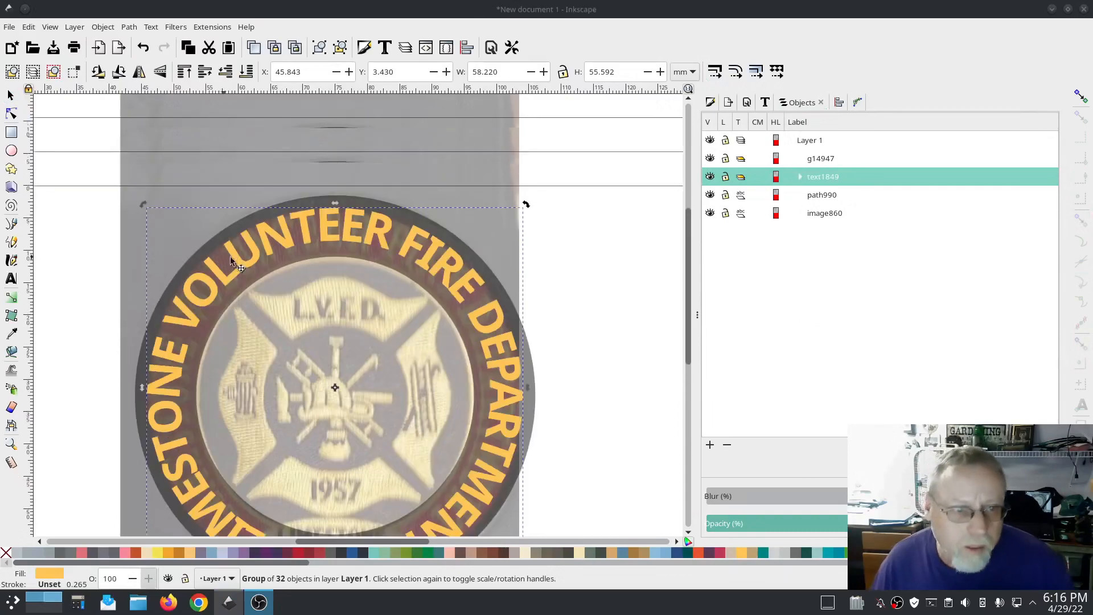
pyautogui.scroll(-3, 259, 302)
pyautogui.click(558, 337)
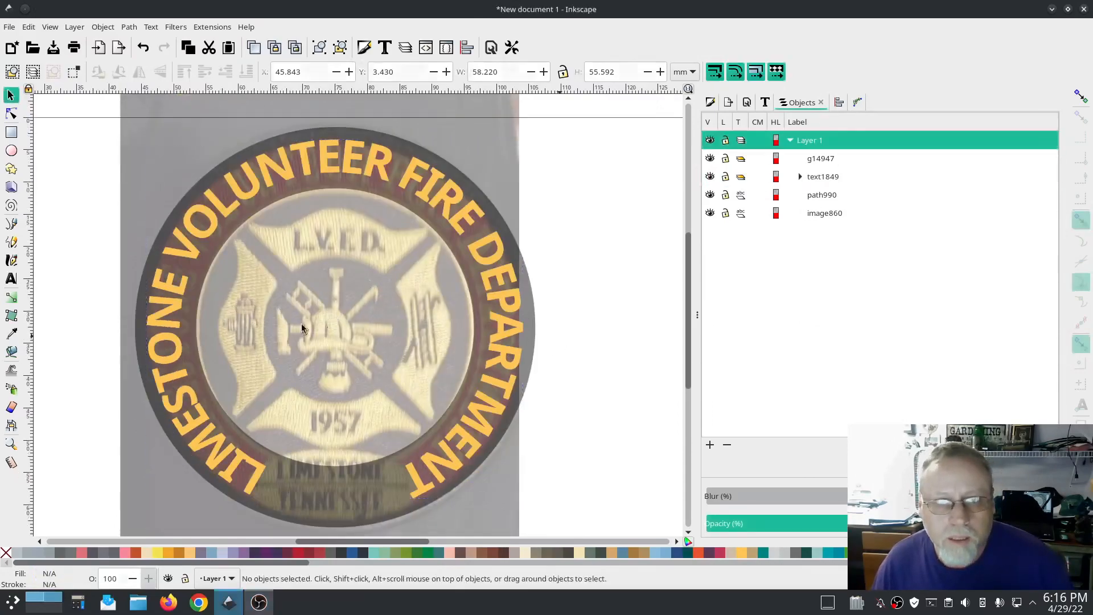
pyautogui.keyDown('ctrl'); pyautogui.scroll(3, 231, 272); pyautogui.keyUp('ctrl')
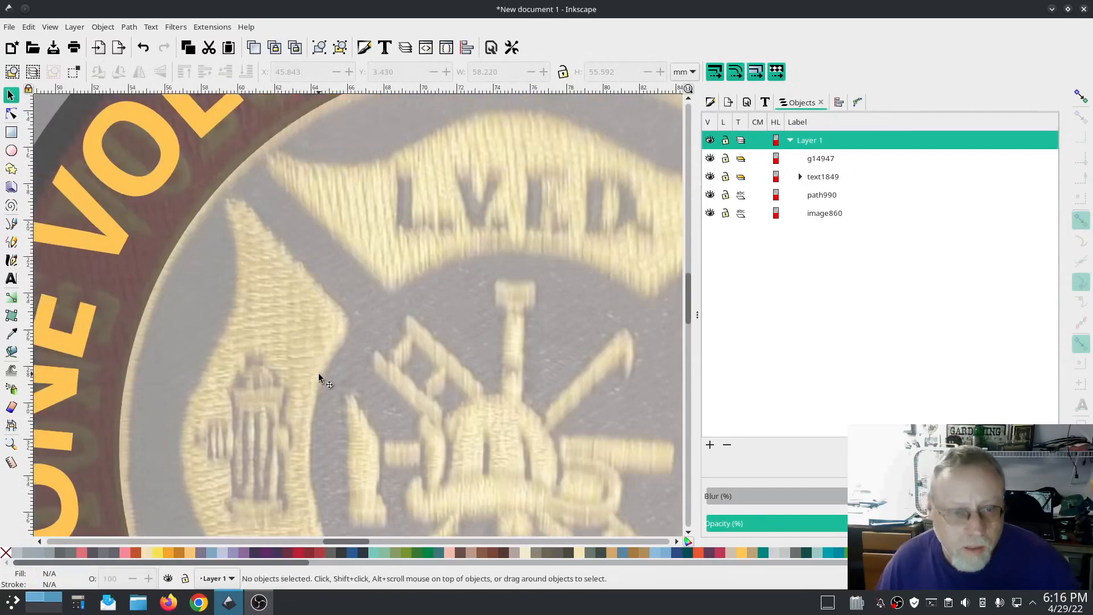
pyautogui.moveTo(319, 378); pyautogui.dragTo(302, 307)
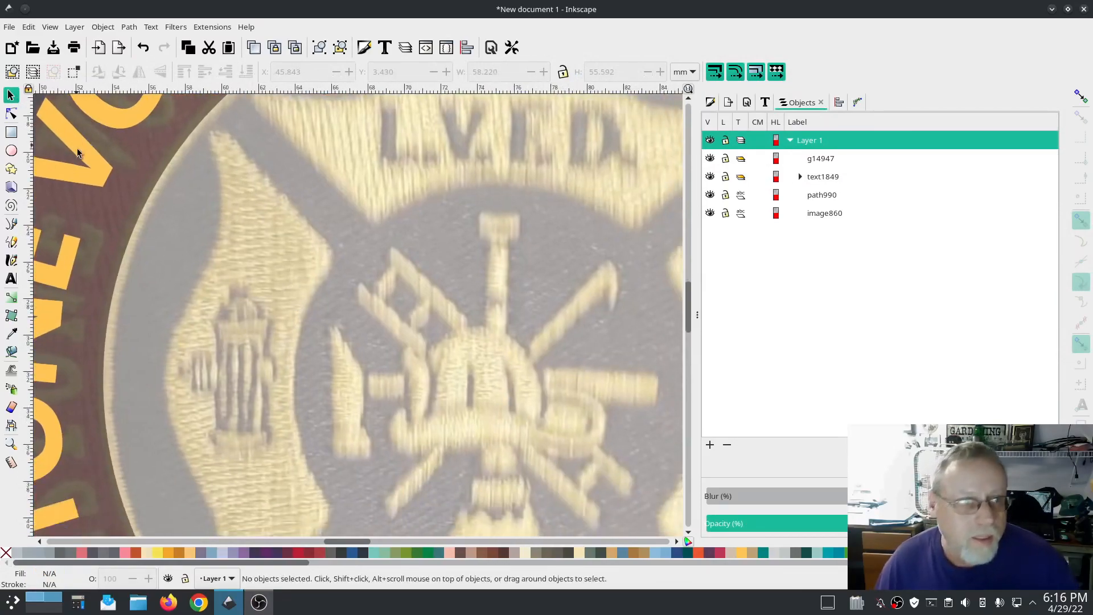
pyautogui.click(10, 224)
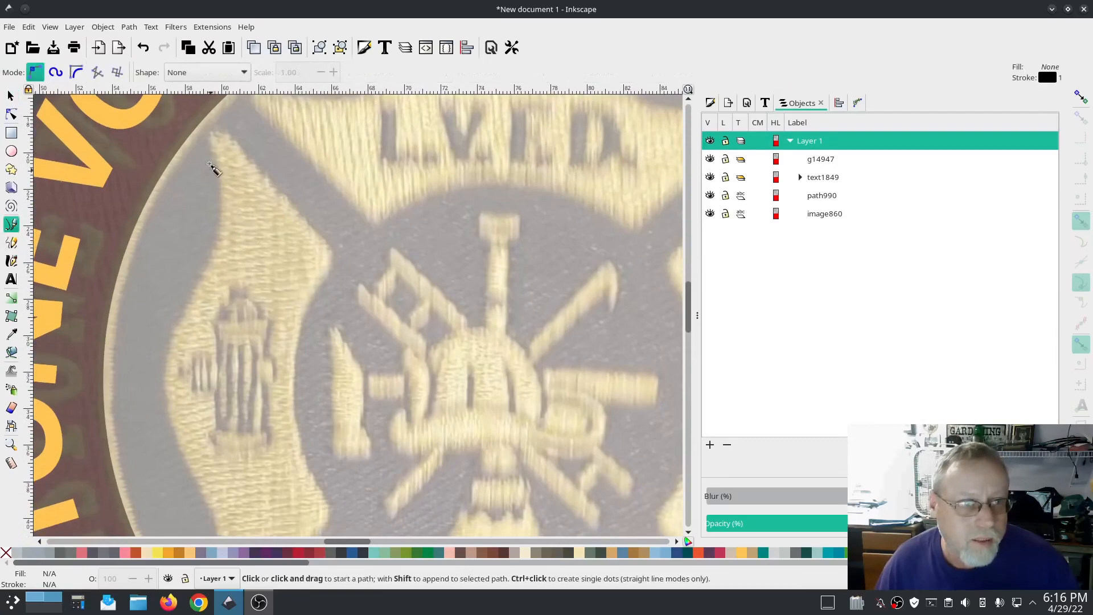
pyautogui.click(209, 140)
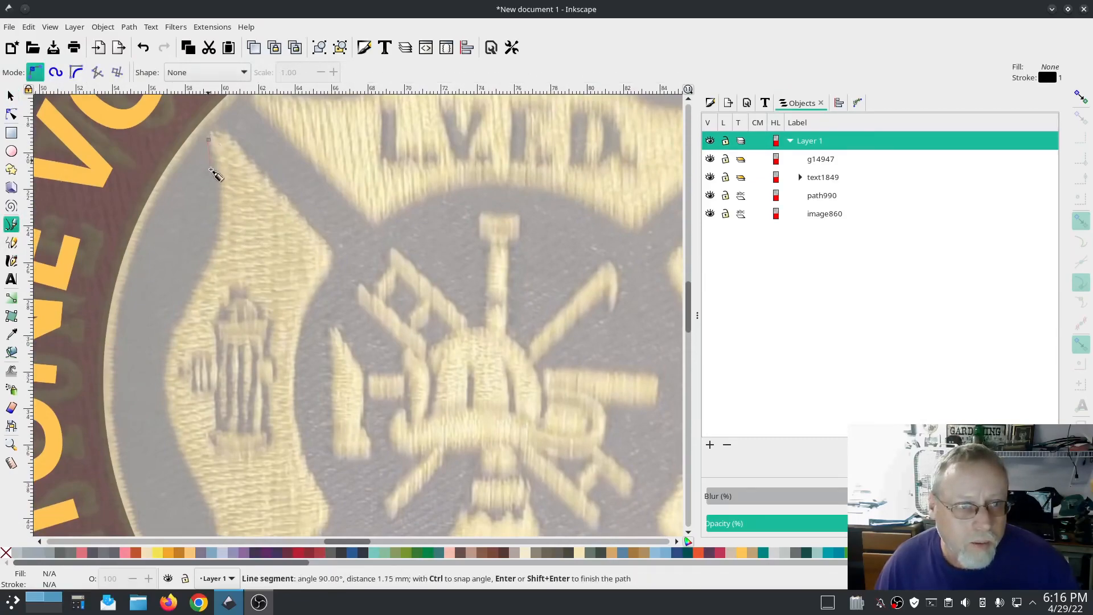
pyautogui.click(219, 196)
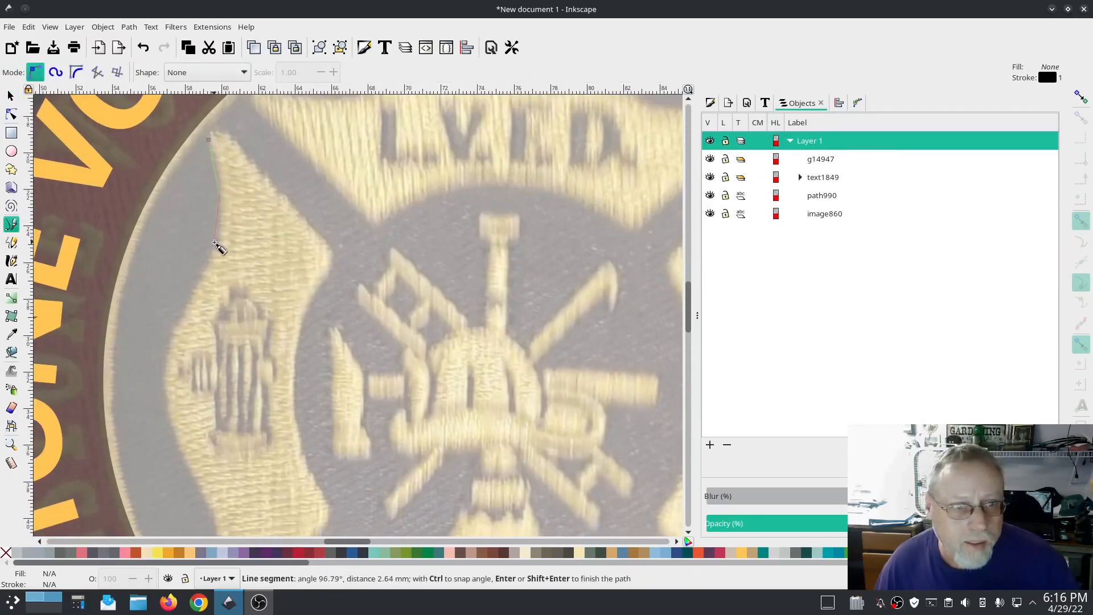
pyautogui.click(199, 292)
pyautogui.click(166, 341)
pyautogui.click(162, 376)
pyautogui.click(170, 415)
pyautogui.scroll(-5, 171, 417)
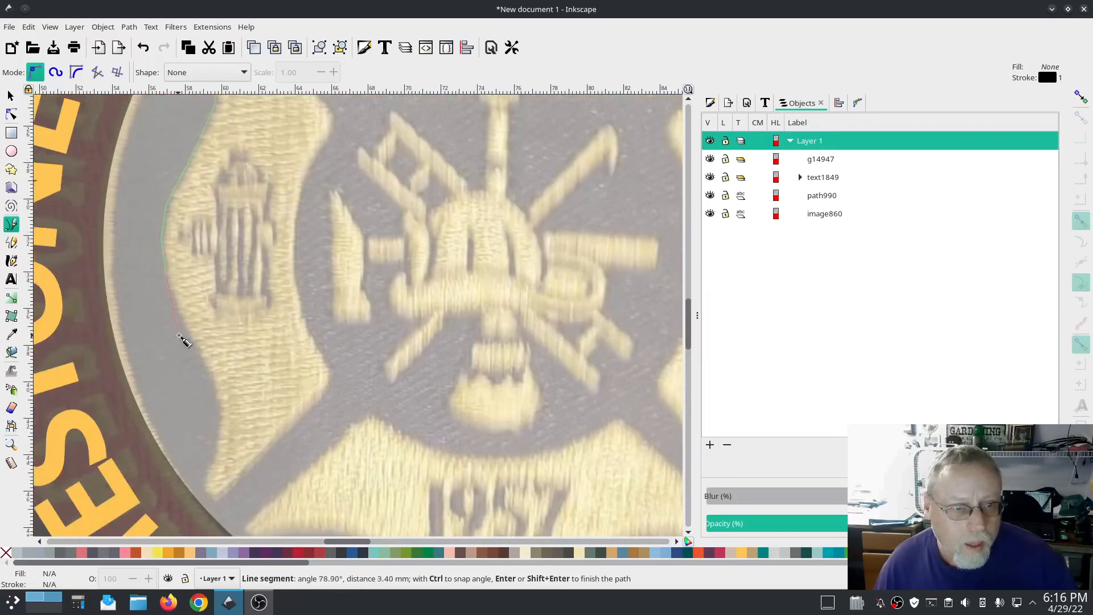
pyautogui.click(183, 322)
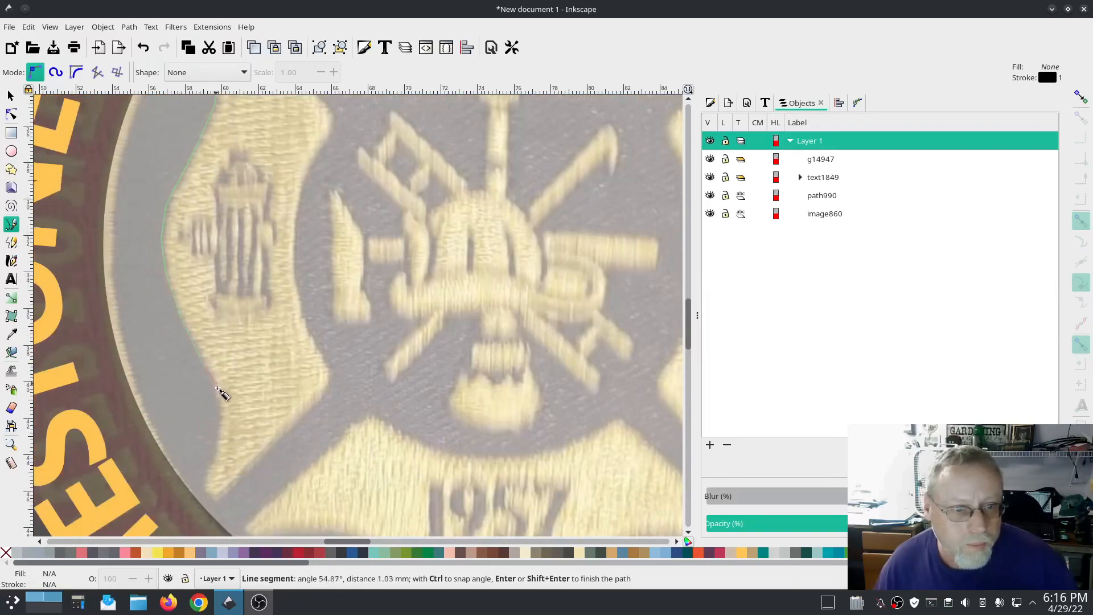
pyautogui.click(219, 398)
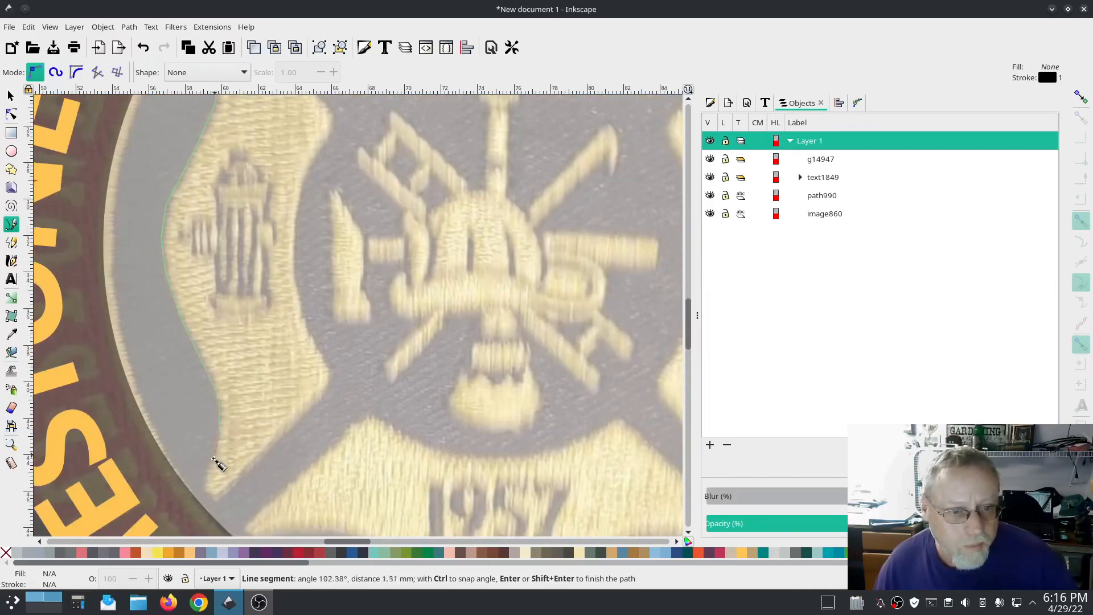
pyautogui.click(211, 468)
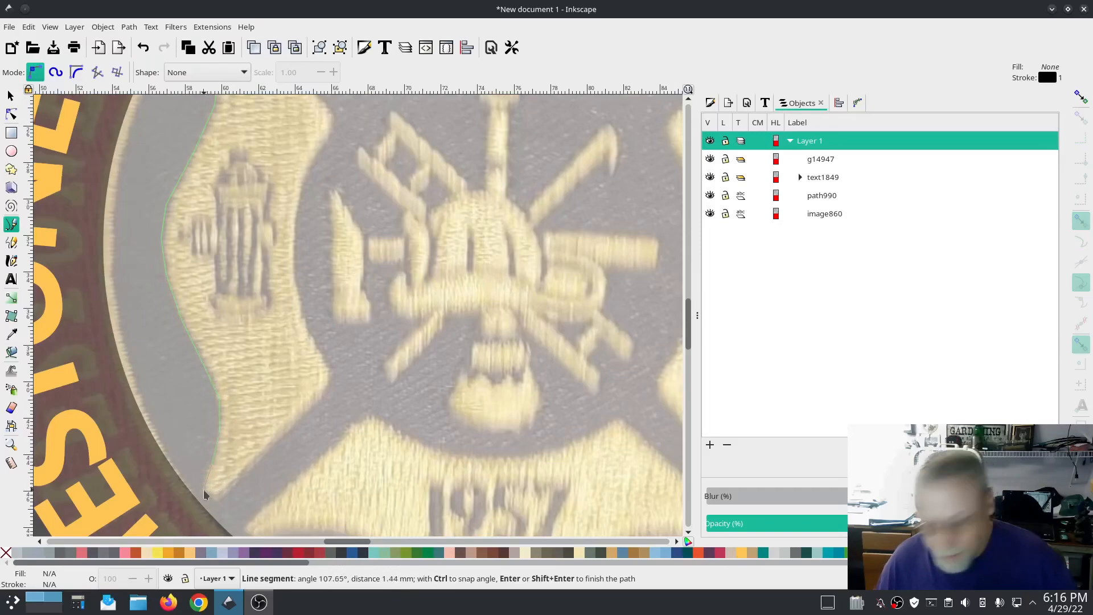
pyautogui.doubleClick(205, 489)
# Step: Make all nodes of the traced left-arm edge smooth
pyautogui.click(11, 115)
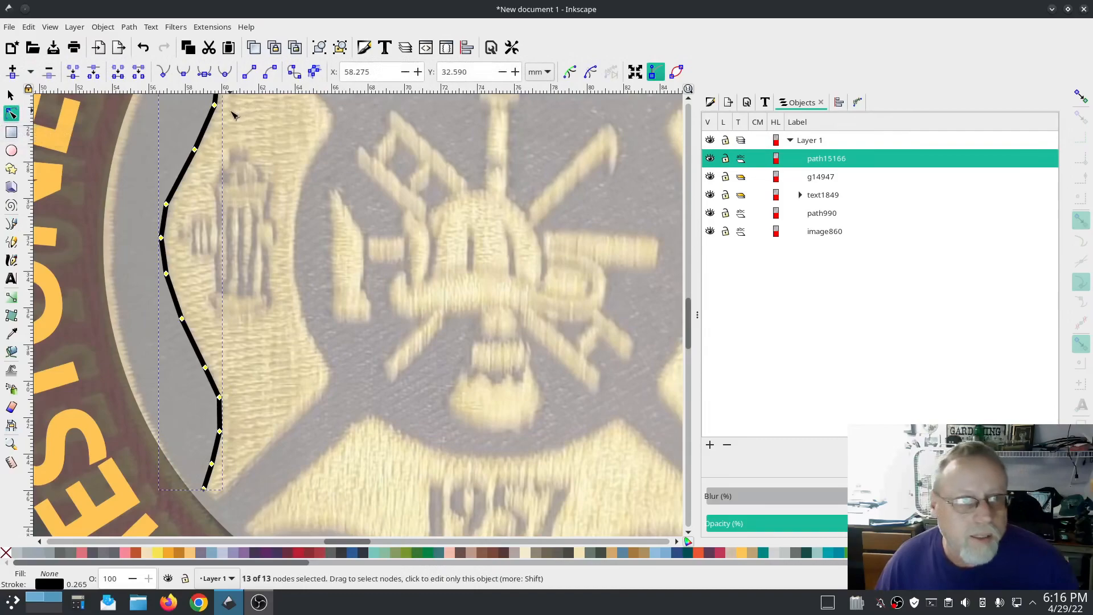
pyautogui.click(204, 71)
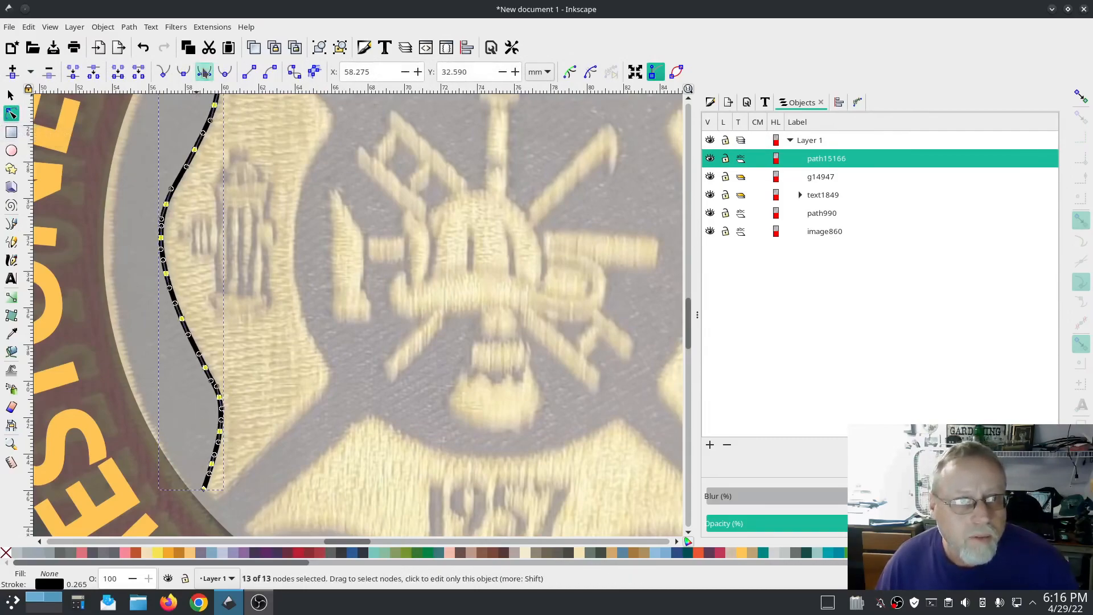
pyautogui.scroll(5, 365, 325)
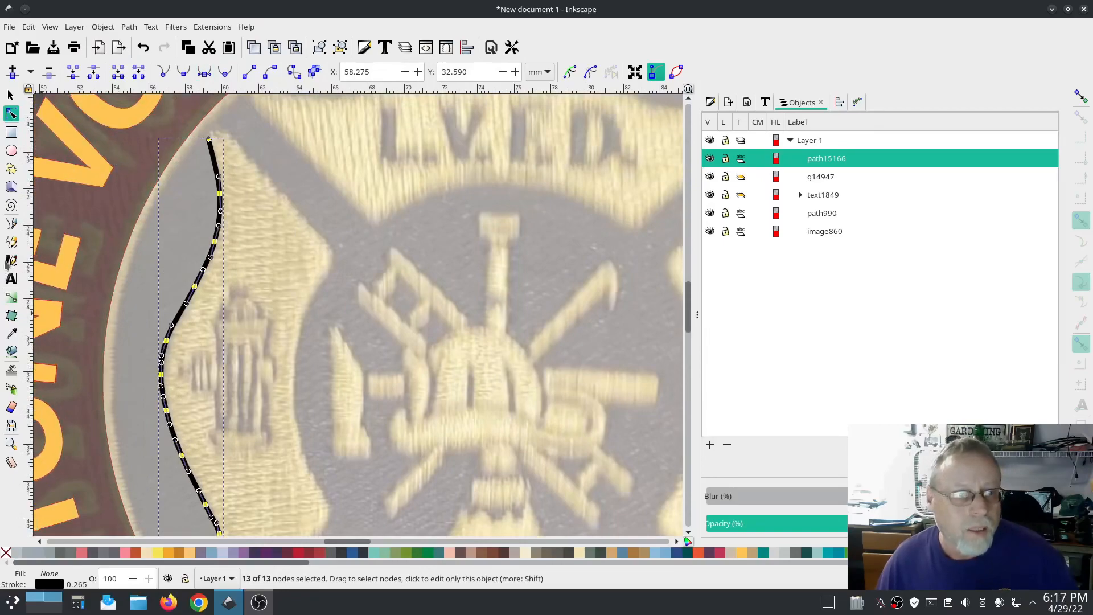
# Step: Trace the inner edge of the cross's left arm with the Pen tool as a second path
pyautogui.click(11, 223)
pyautogui.click(228, 135)
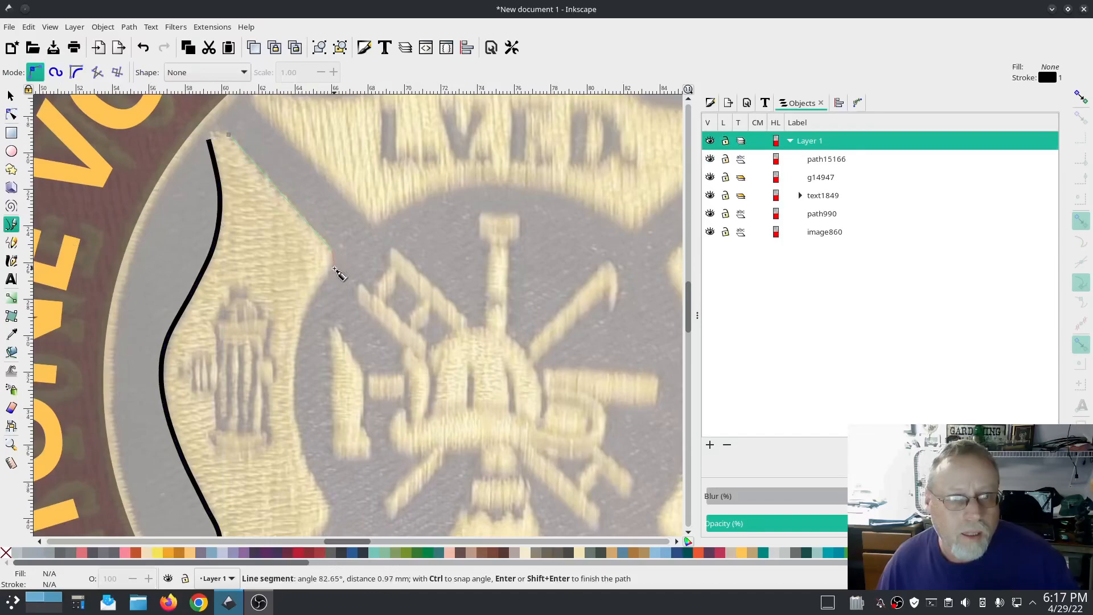
pyautogui.click(314, 297)
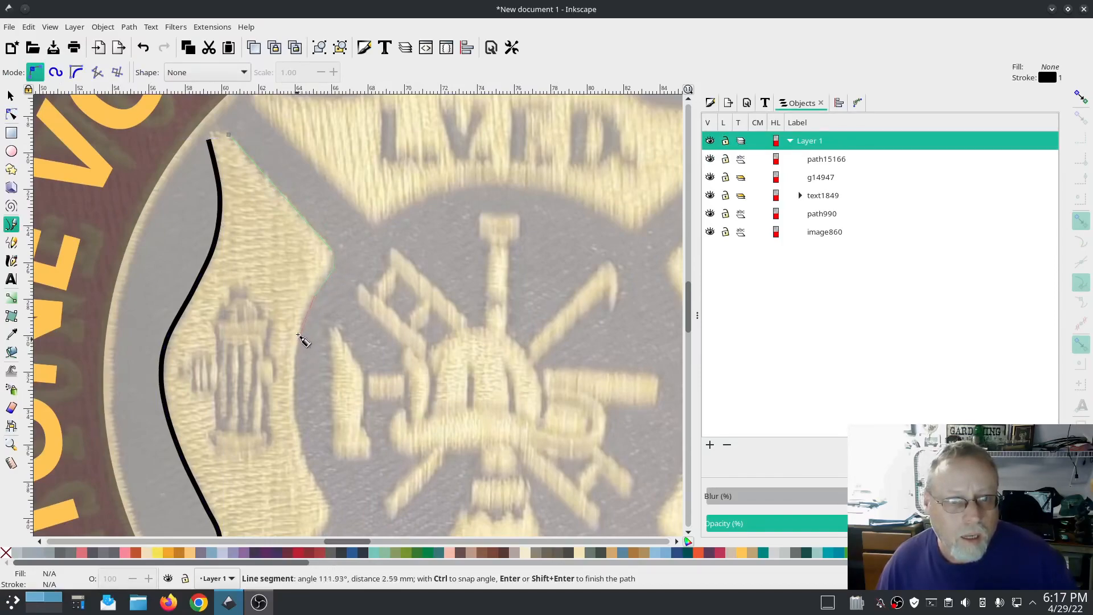
pyautogui.click(304, 329)
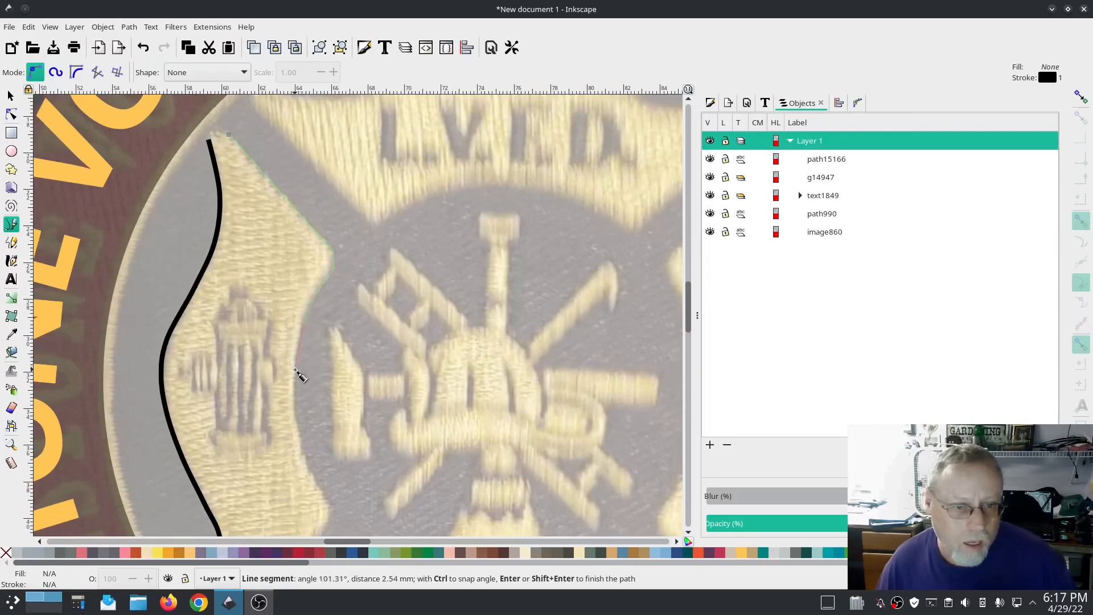
pyautogui.click(295, 421)
pyautogui.click(310, 474)
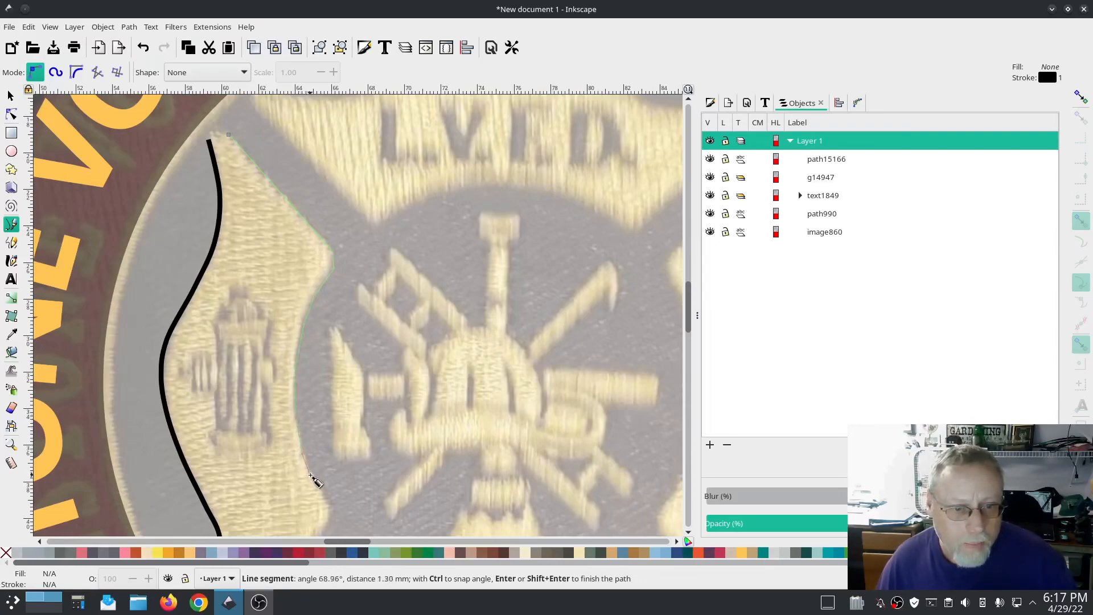
pyautogui.click(326, 501)
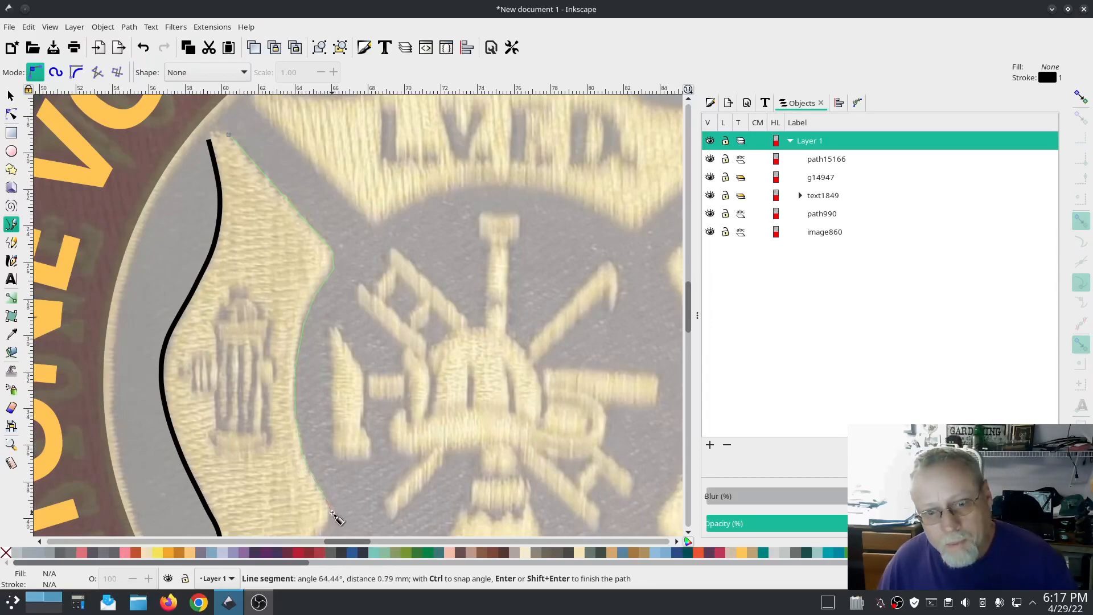
pyautogui.click(331, 509)
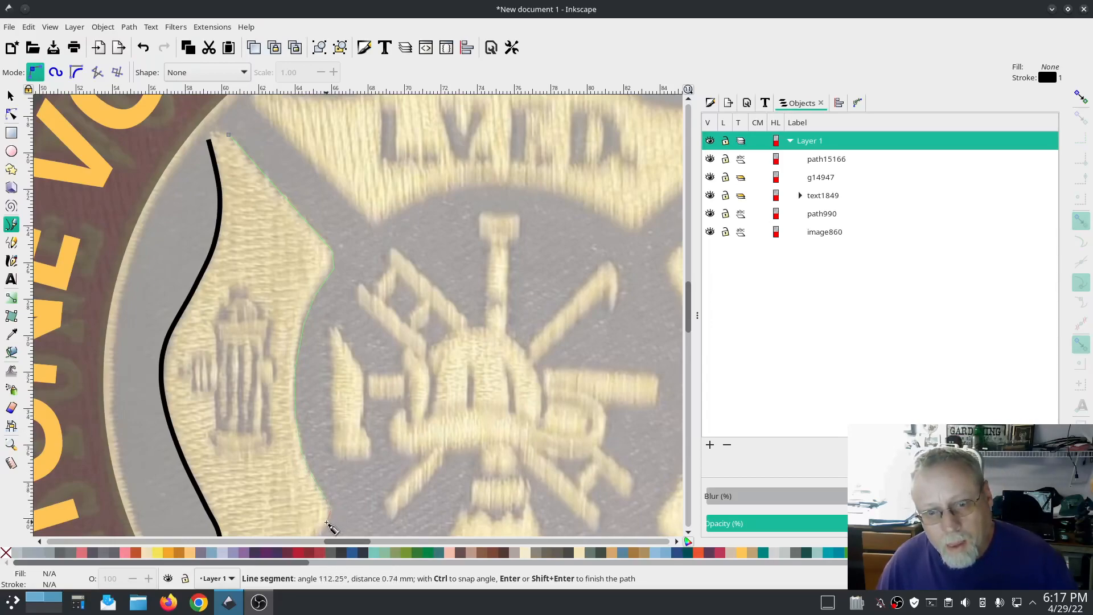
pyautogui.scroll(-7, 329, 490)
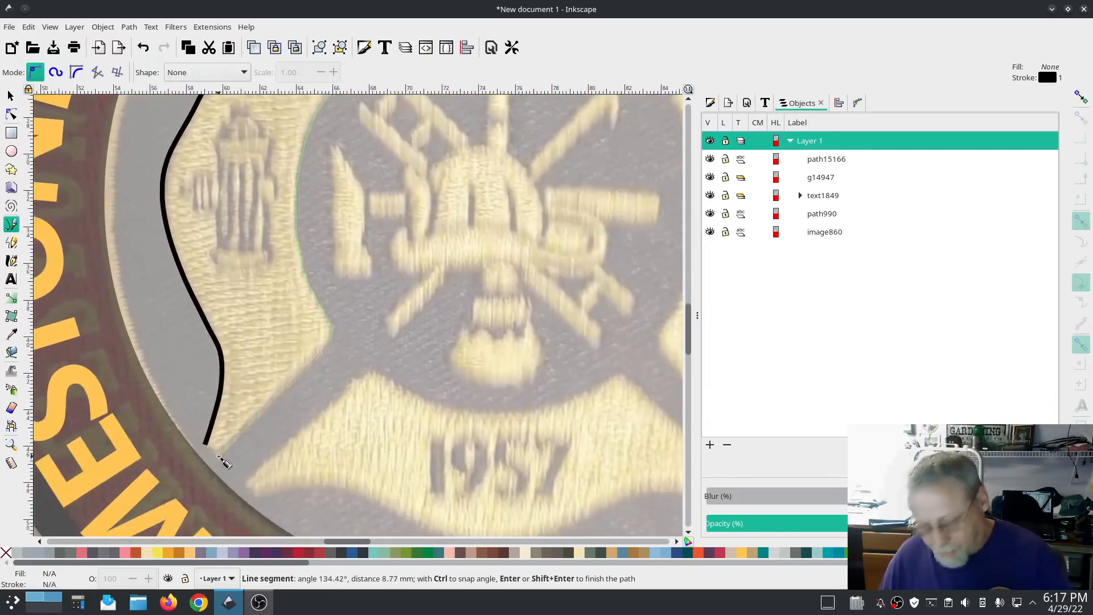
pyautogui.press('Return')
# Step: Draw three horizontal freehand lines across the left arm's top, middle and lower parts with the Pencil tool
pyautogui.scroll(8, 261, 305)
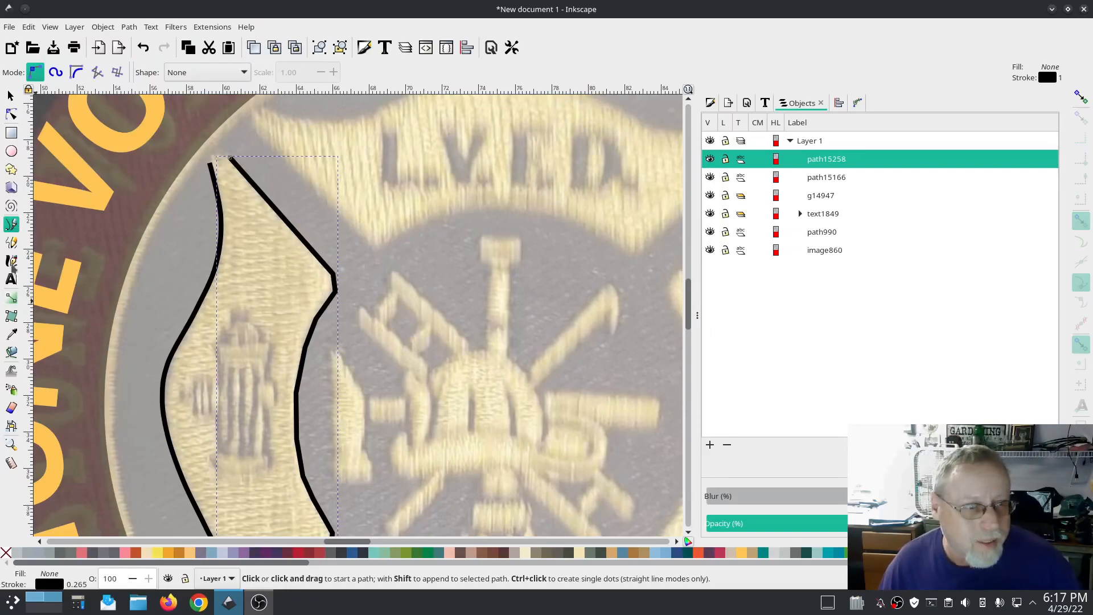
pyautogui.click(12, 244)
pyautogui.moveTo(206, 173); pyautogui.dragTo(263, 176)
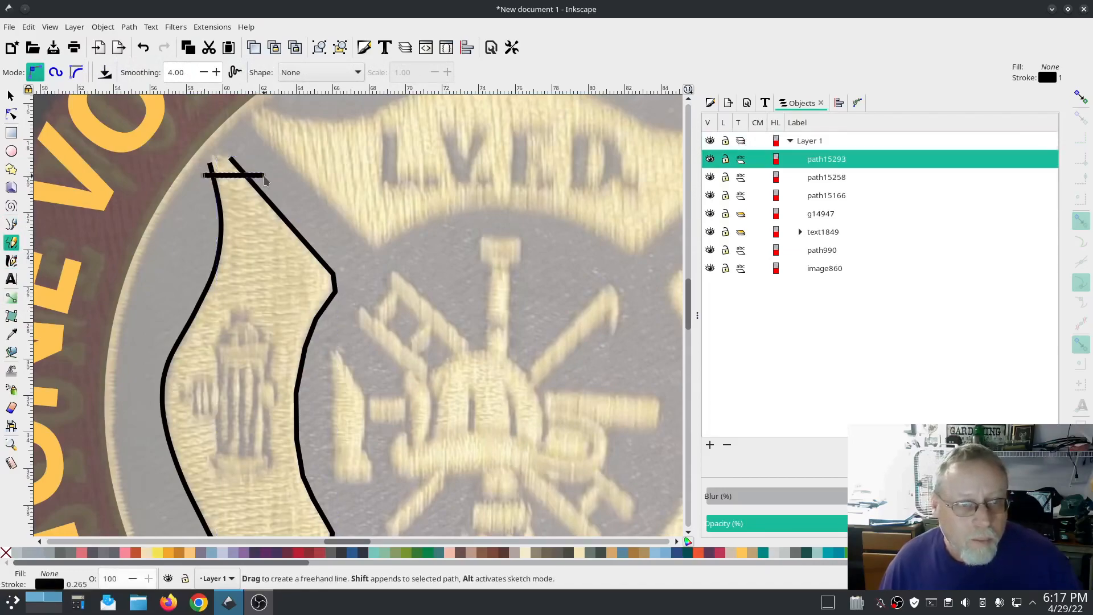
pyautogui.moveTo(191, 289); pyautogui.dragTo(351, 290)
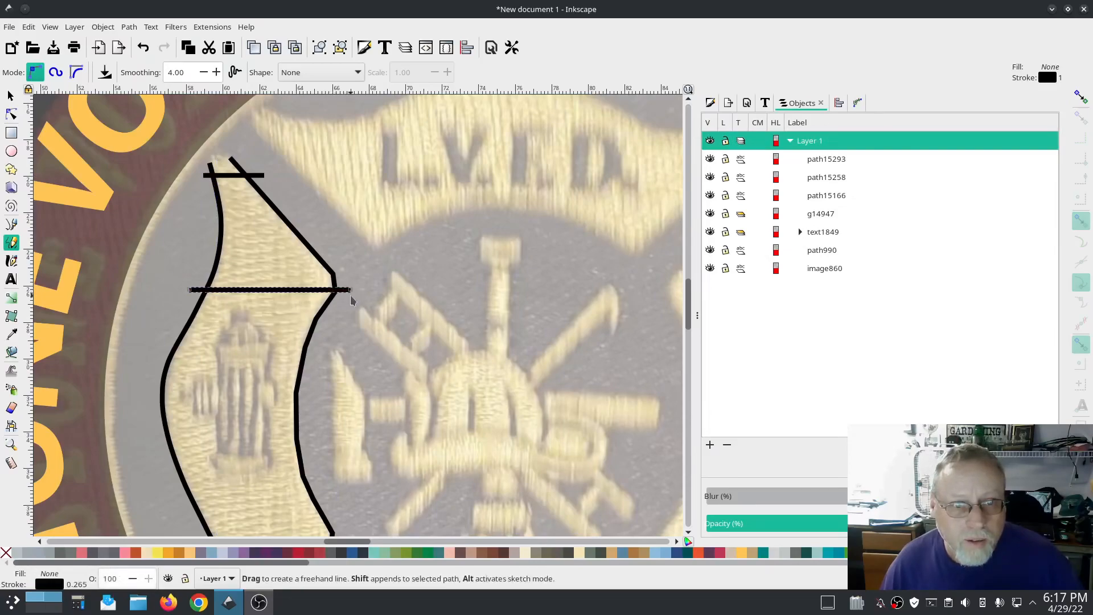
pyautogui.moveTo(155, 441); pyautogui.dragTo(311, 441)
pyautogui.scroll(-6, 310, 442)
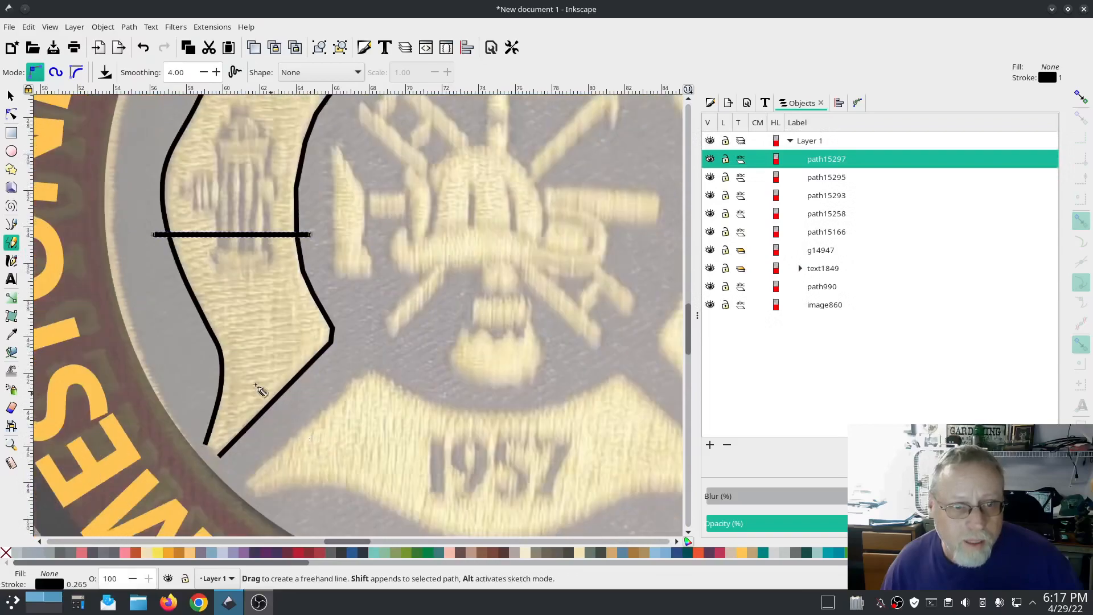
# Step: Draw a fourth horizontal line across the lower end of the cross's left arm with the Pencil tool
pyautogui.keyDown('ctrl'); pyautogui.click(200, 409); pyautogui.keyUp('ctrl')
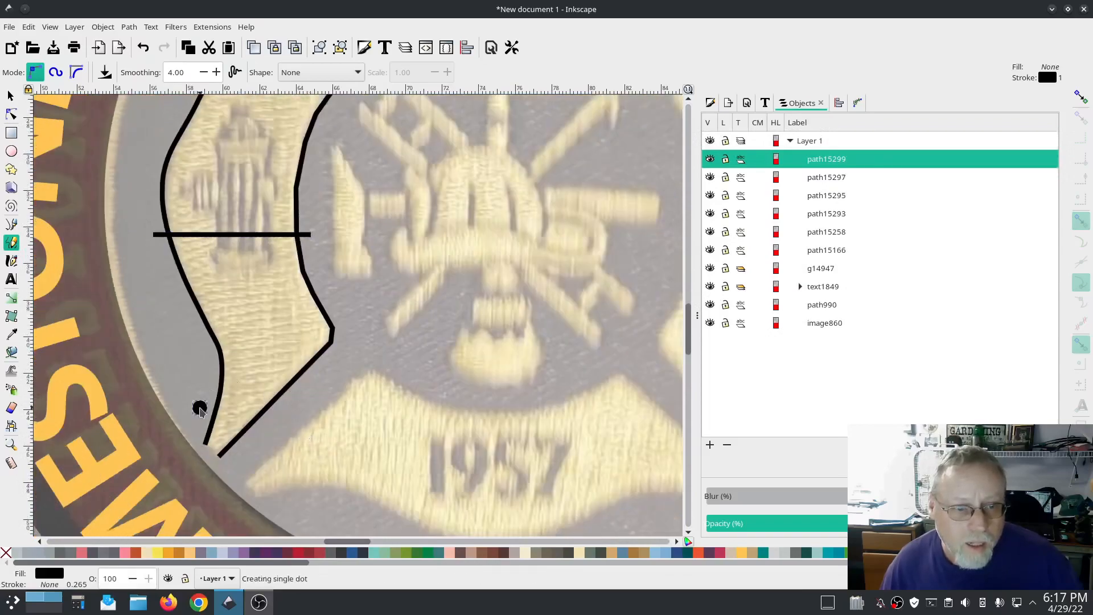
pyautogui.hotkey('ctrl', 'z')
pyautogui.click(200, 407)
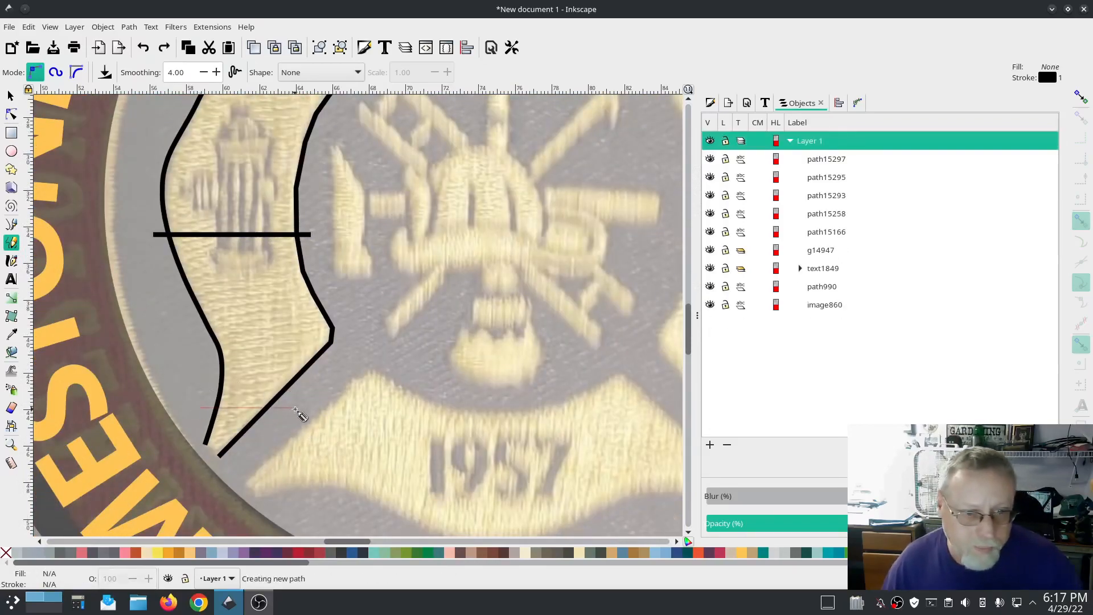
pyautogui.click(286, 408)
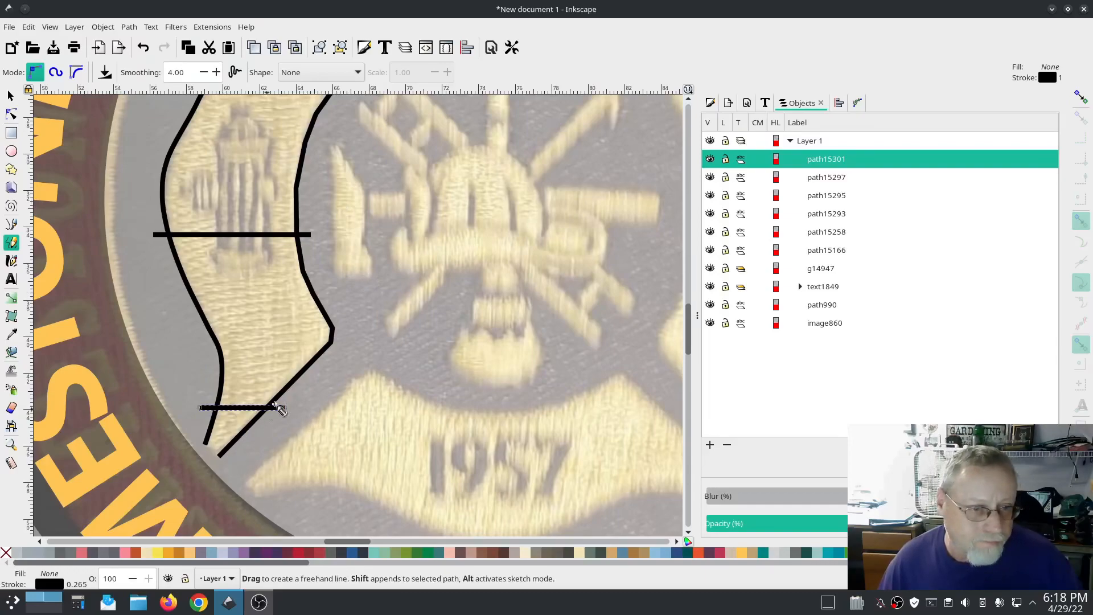
pyautogui.scroll(9, 276, 405)
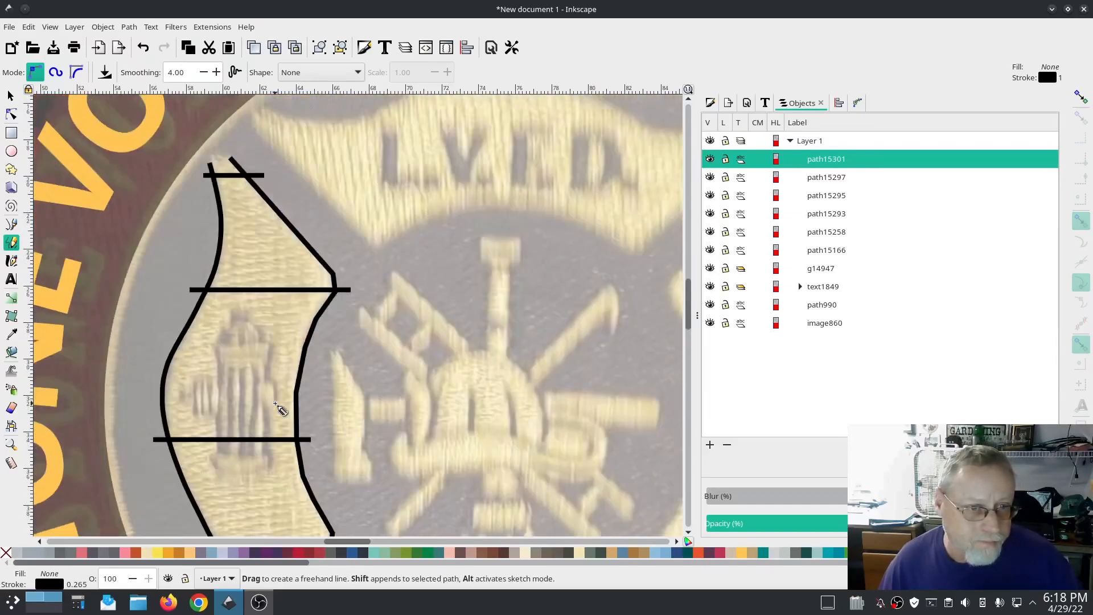
pyautogui.scroll(-6, 276, 405)
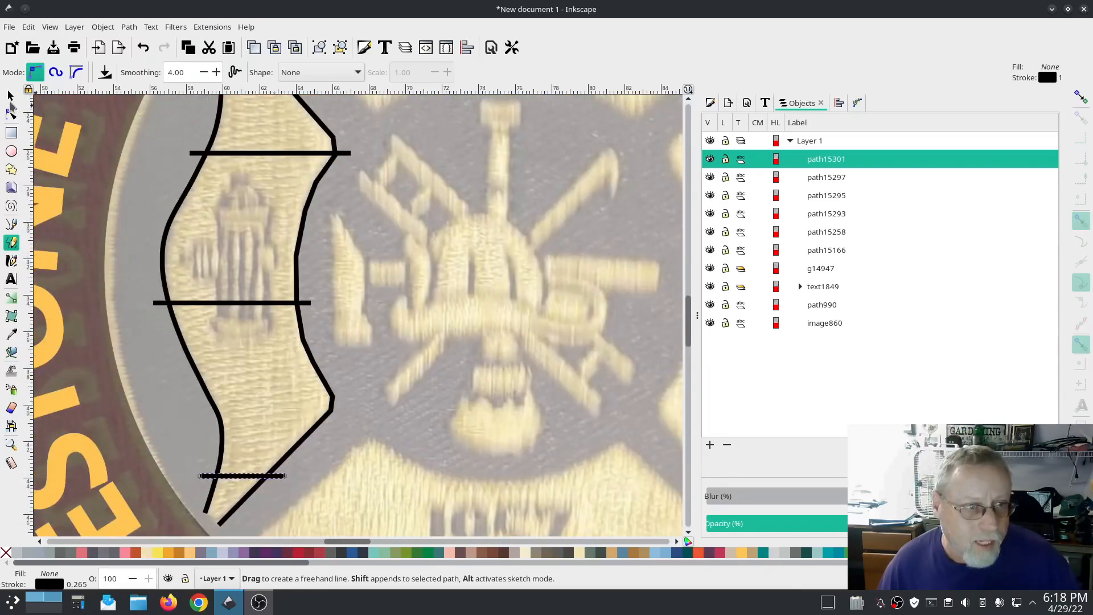
# Step: Adjust the end nodes of the left arm's inner and outer edges so they meet the crossing lines
pyautogui.press('n')
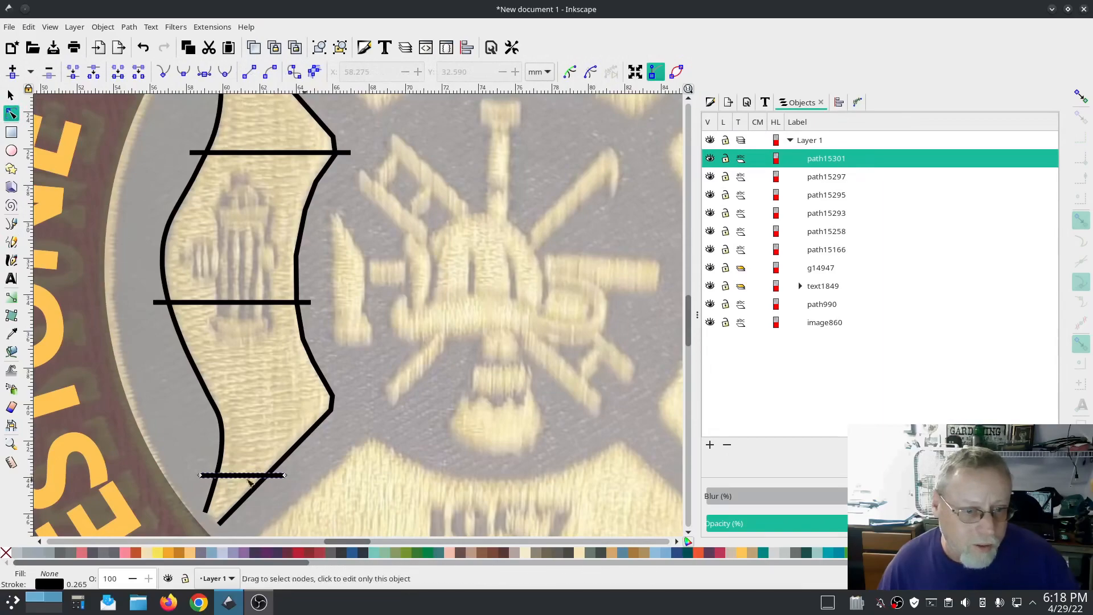
pyautogui.click(226, 529)
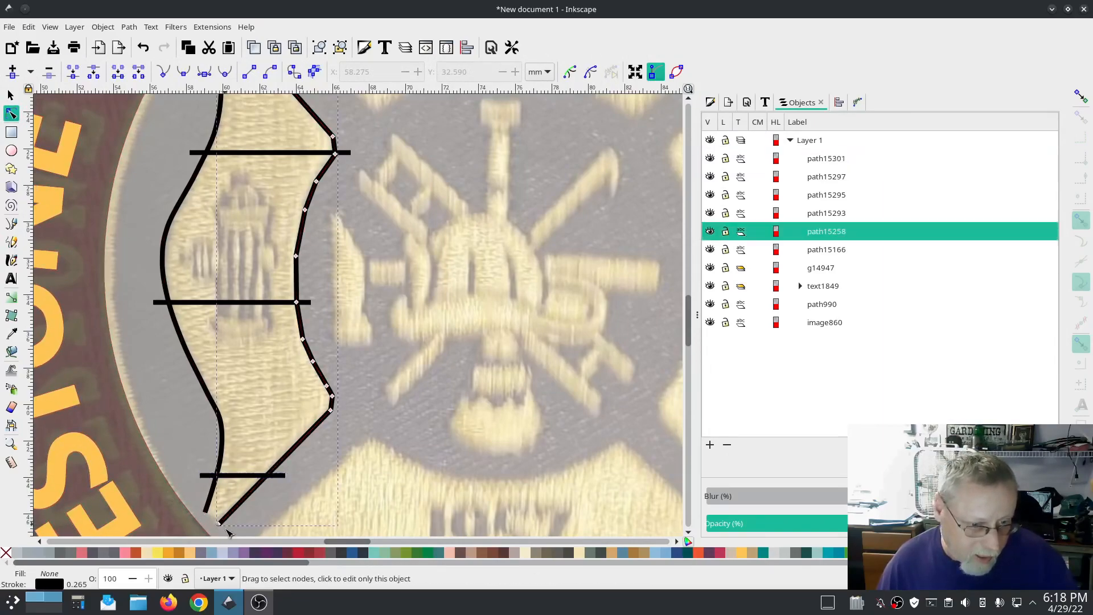
pyautogui.moveTo(221, 529); pyautogui.dragTo(231, 508)
pyautogui.scroll(3, 303, 341)
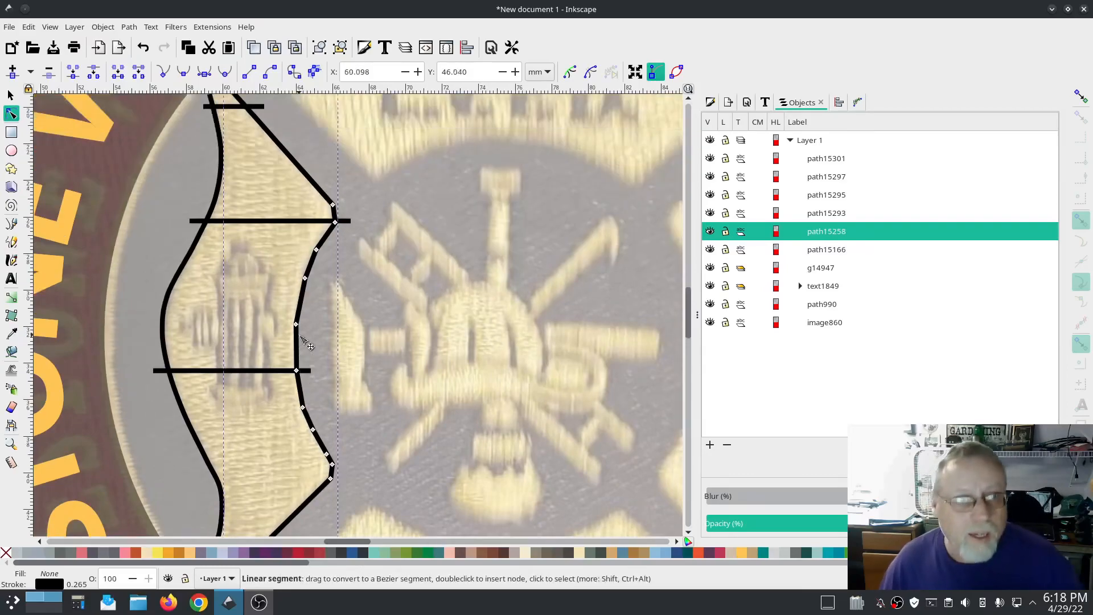
pyautogui.scroll(3, 303, 342)
pyautogui.click(210, 164)
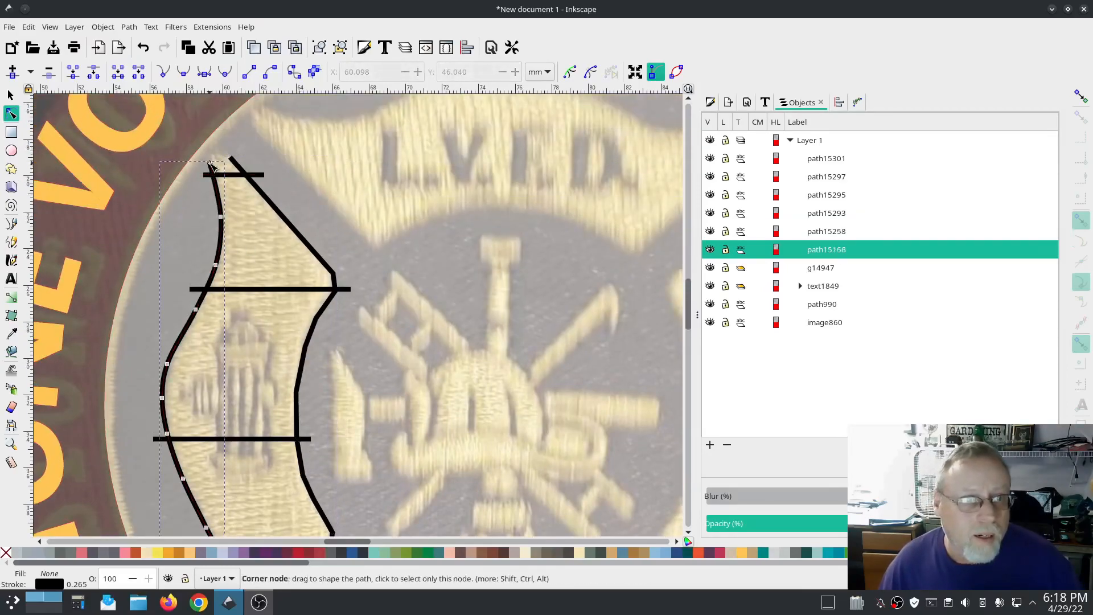
pyautogui.click(210, 164)
pyautogui.moveTo(210, 164); pyautogui.dragTo(210, 162)
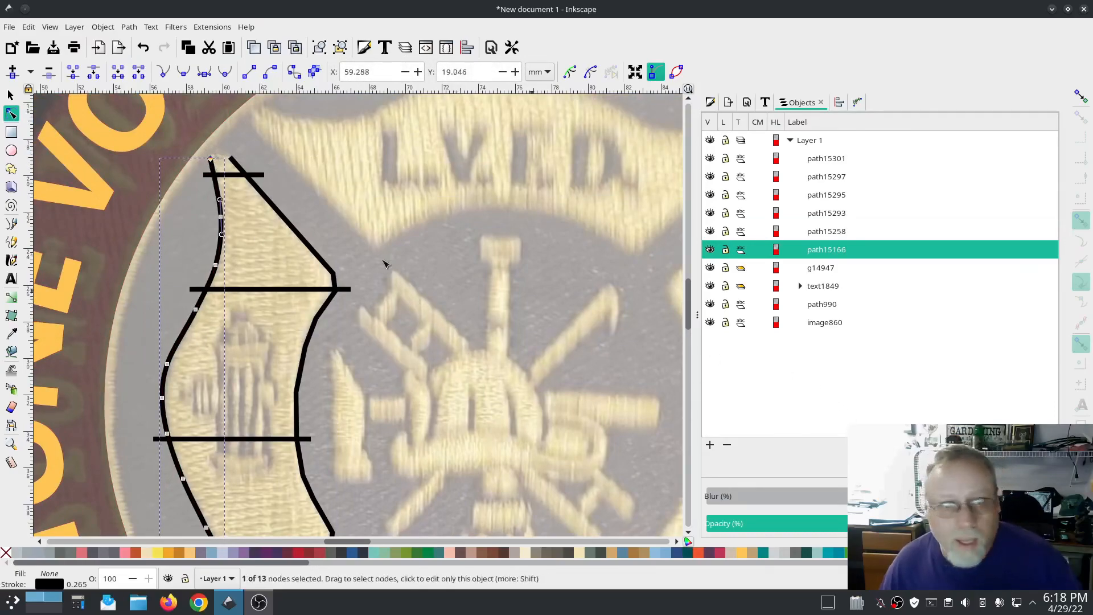
# Step: Select the two edge paths and all rung lines of the left arm and combine them into one path
pyautogui.click(11, 95)
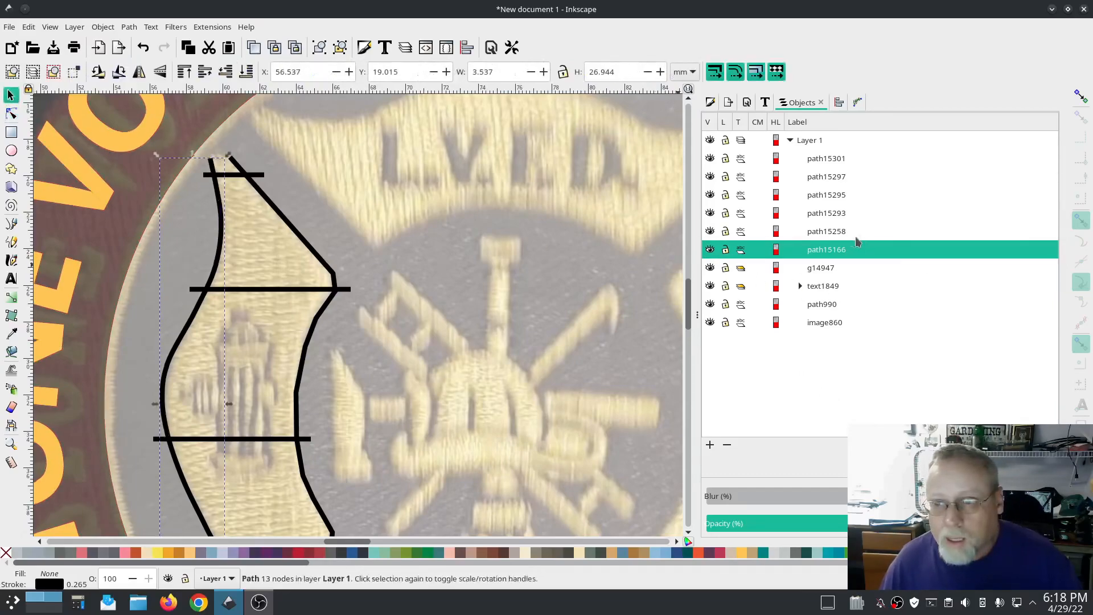
pyautogui.click(830, 268)
pyautogui.click(832, 250)
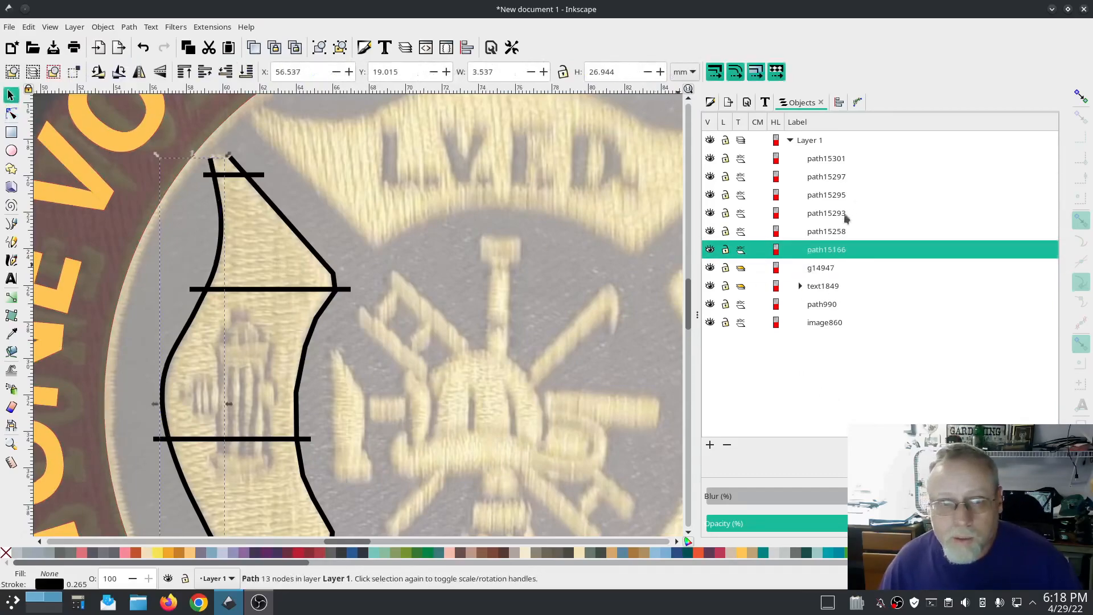
pyautogui.keyDown('shift'); pyautogui.click(839, 163); pyautogui.keyUp('shift')
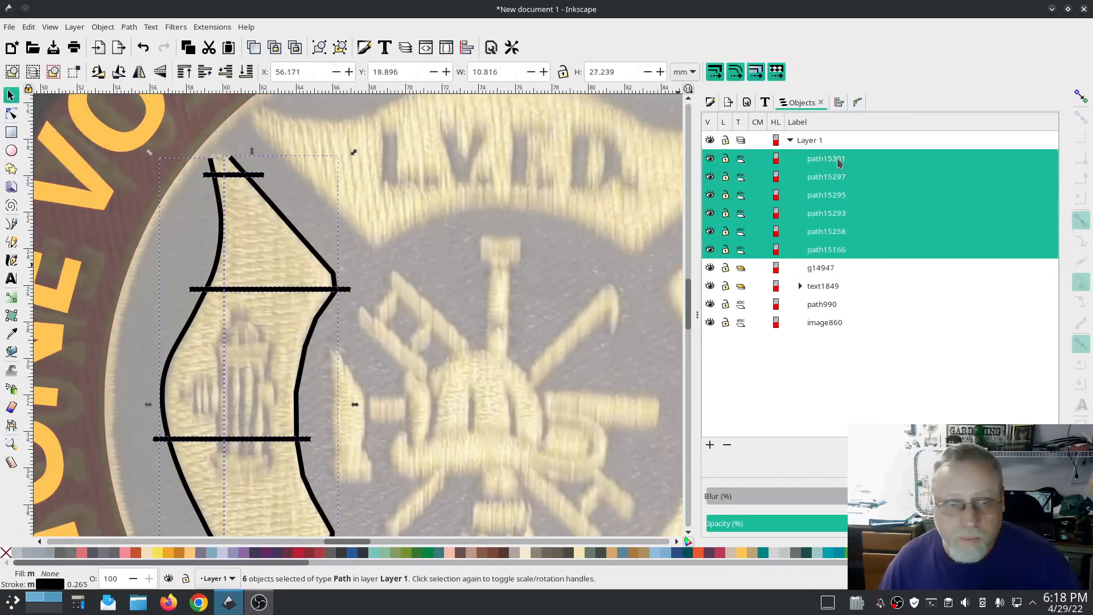
pyautogui.click(128, 27)
pyautogui.click(147, 189)
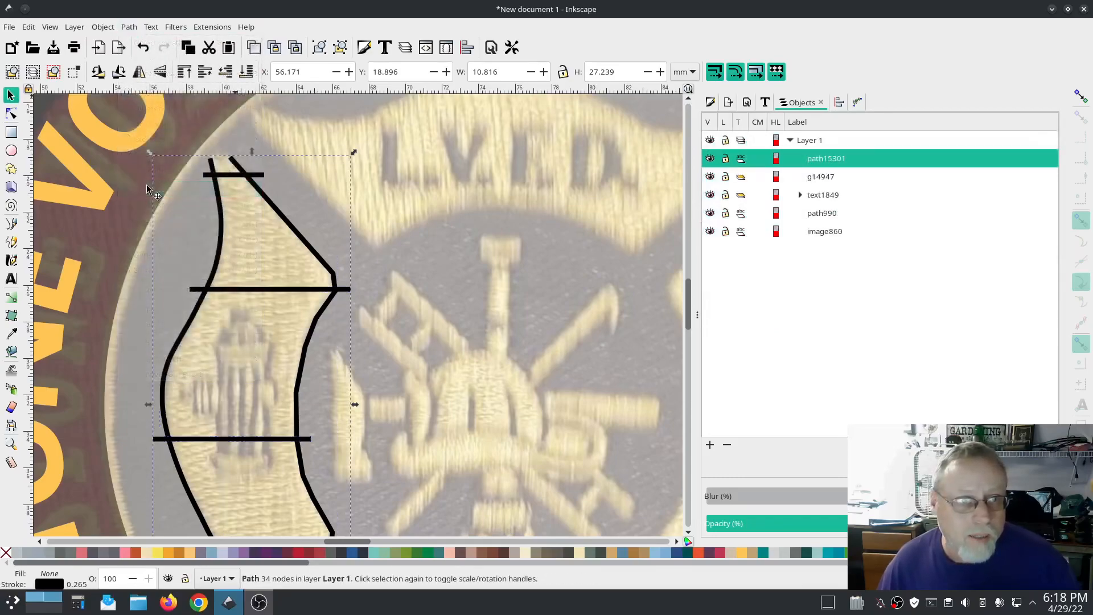
# Step: Open the Ink/Stitch embroidery parameters for the combined arm, enable custom satin column and contour underlay, and apply
pyautogui.click(212, 27)
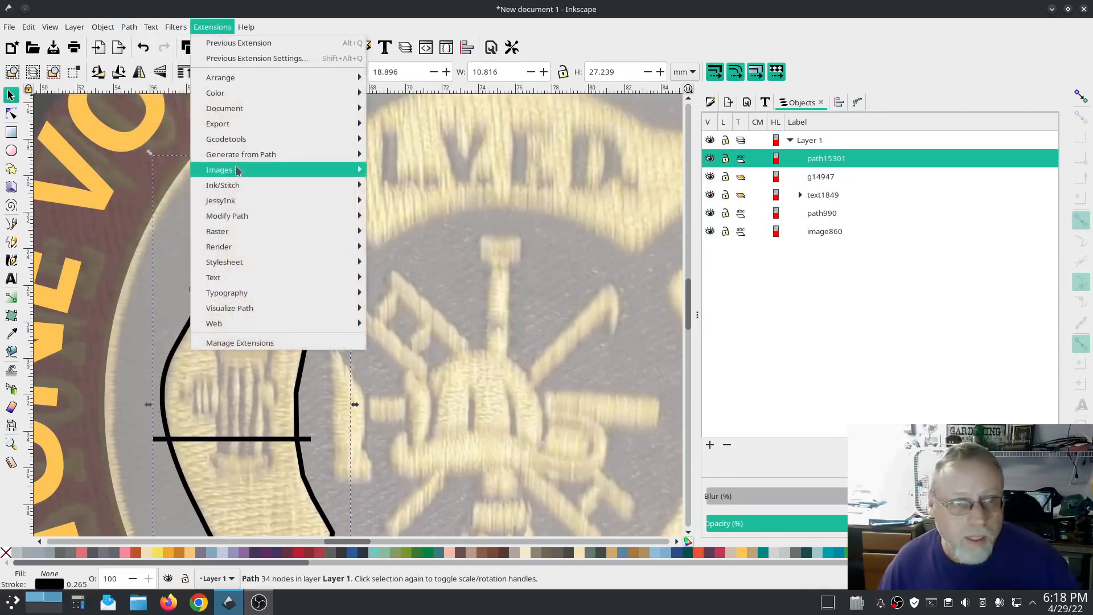
pyautogui.moveTo(222, 185)
pyautogui.click(398, 278)
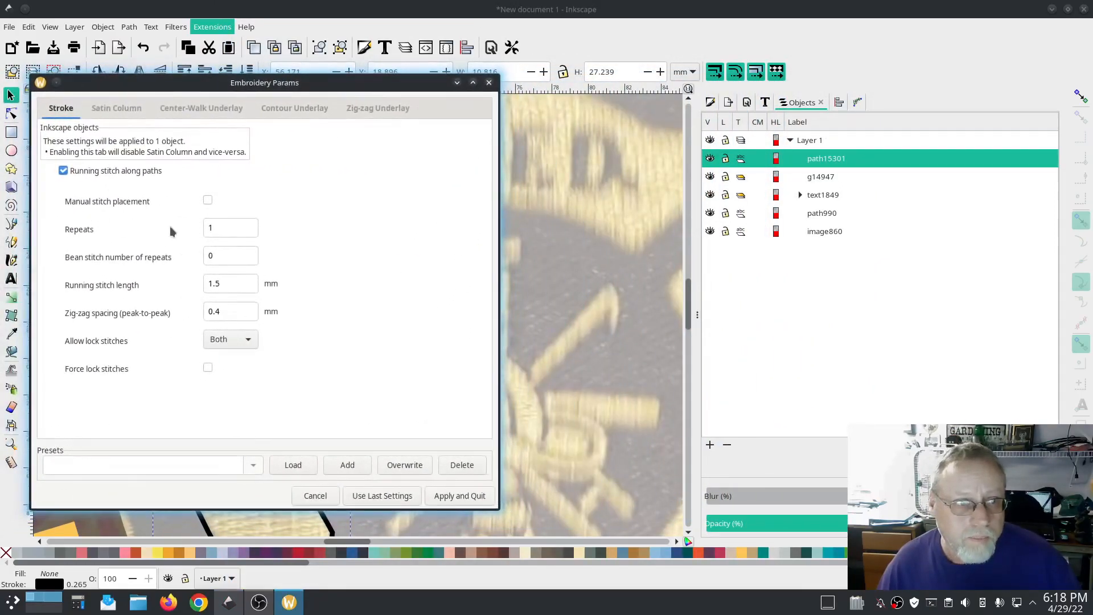
pyautogui.click(125, 114)
pyautogui.click(64, 182)
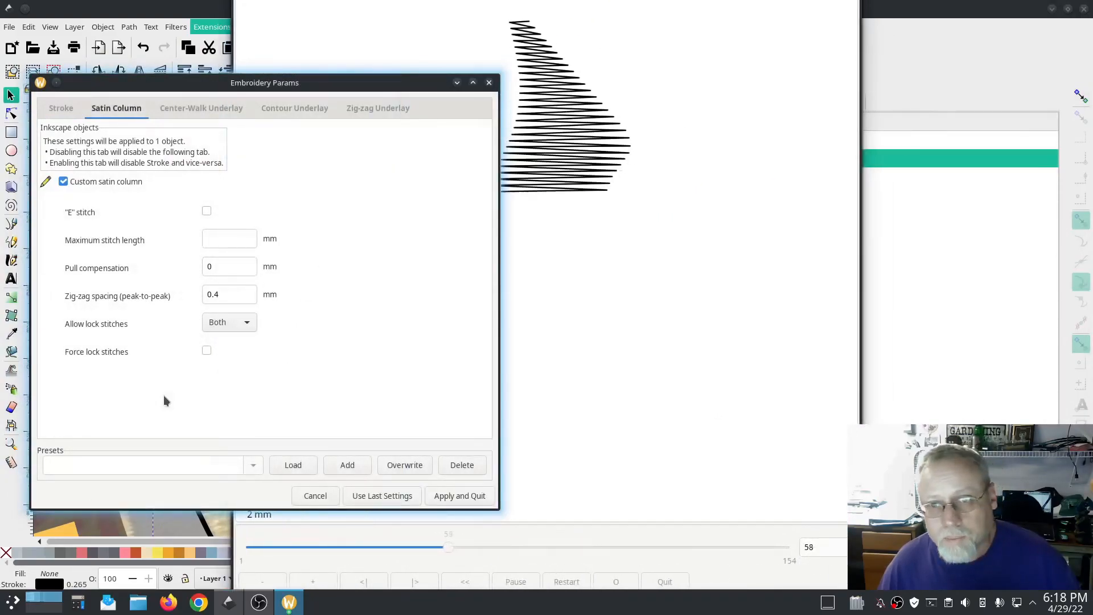
pyautogui.click(831, 435)
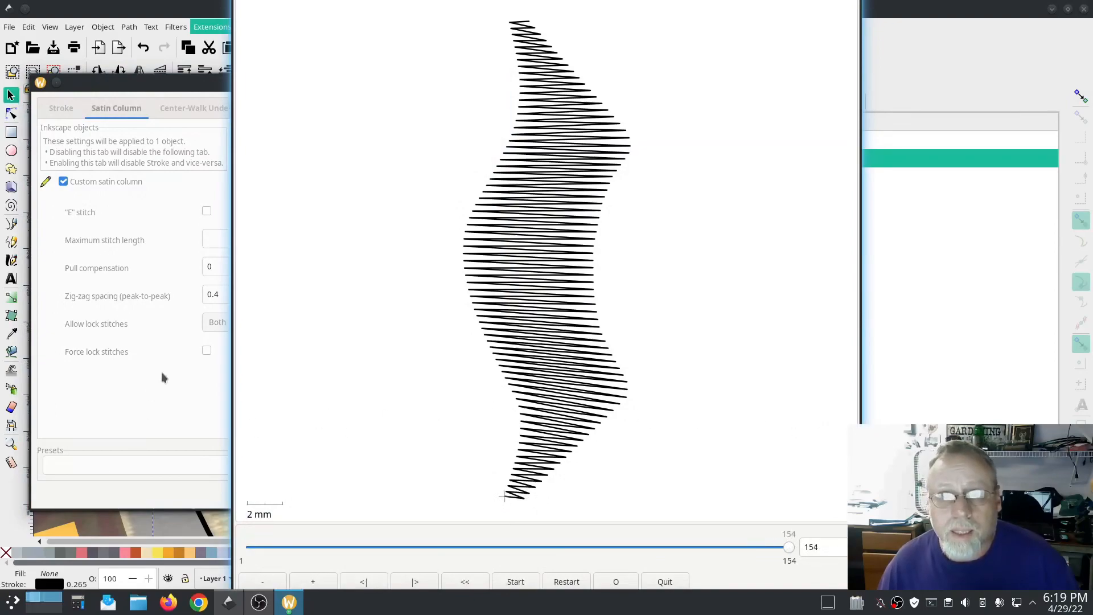
pyautogui.click(161, 372)
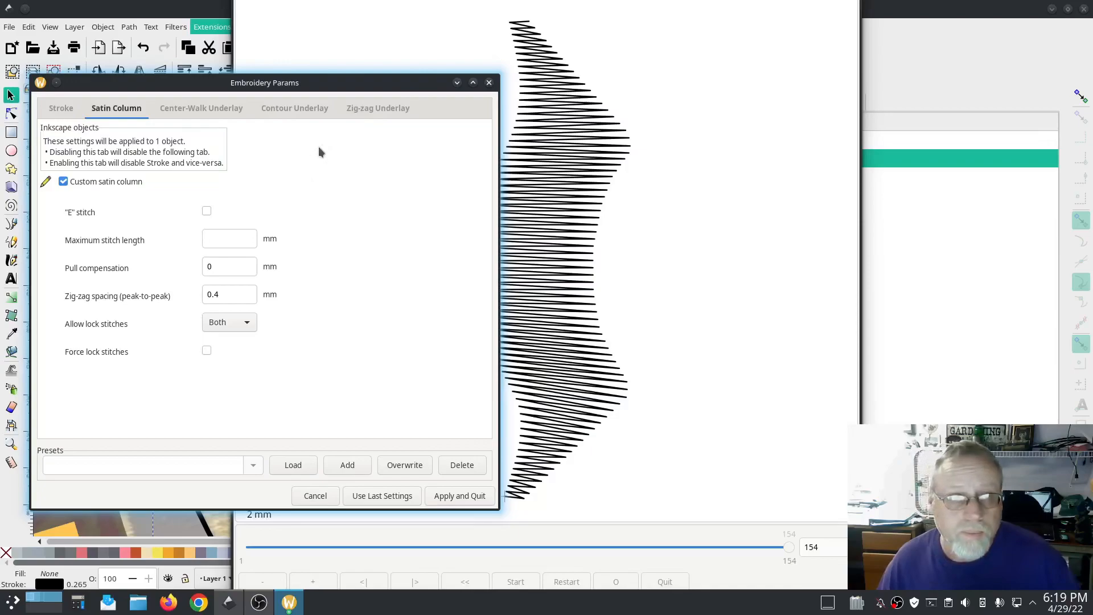
pyautogui.click(280, 111)
pyautogui.click(63, 162)
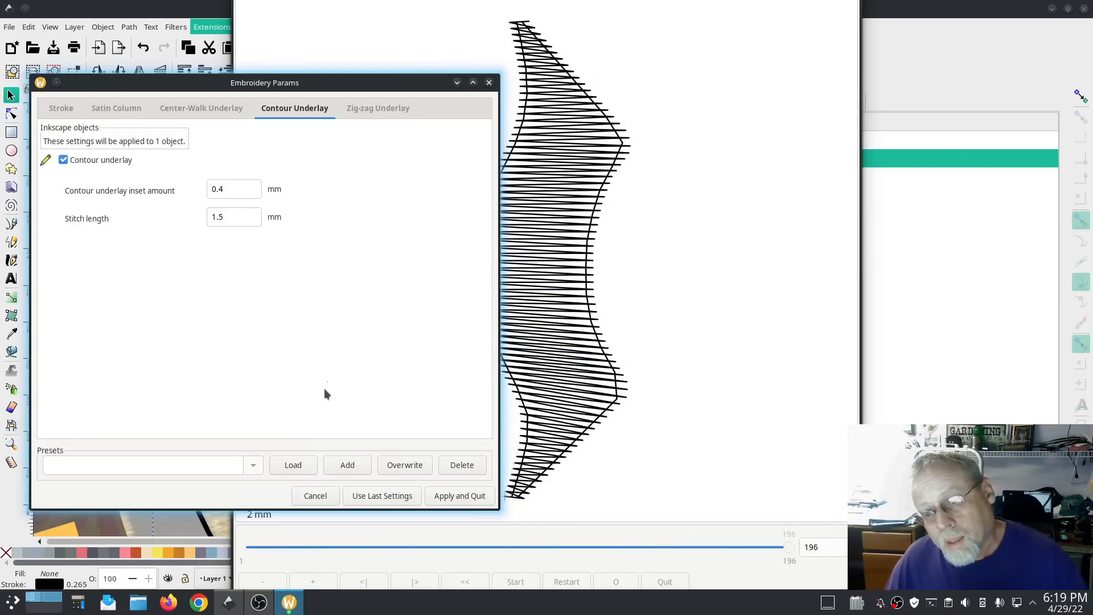
pyautogui.click(459, 495)
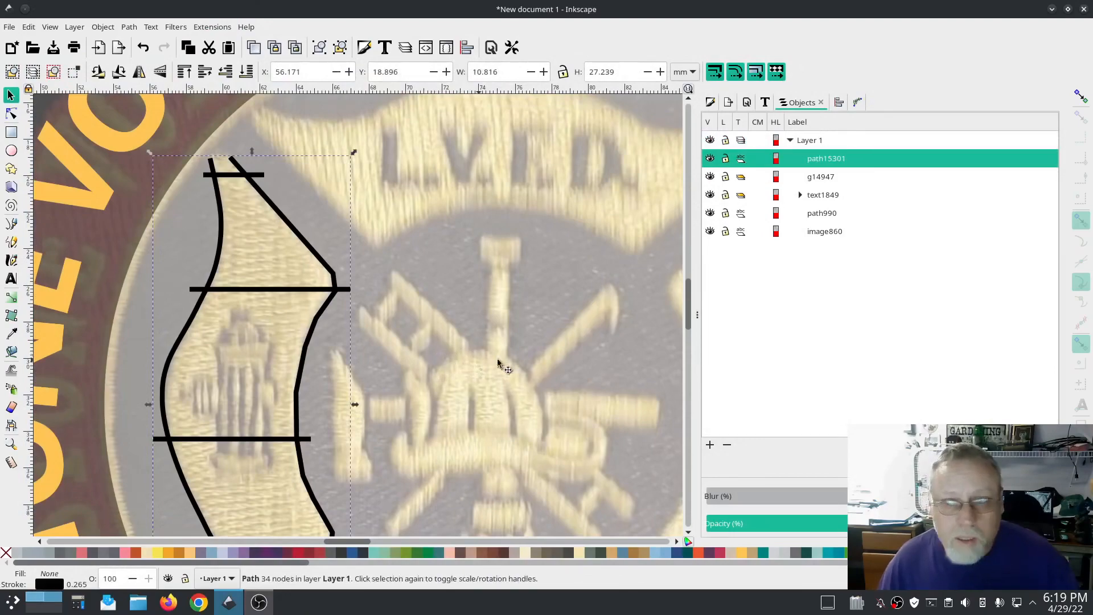
# Step: Duplicate the left arm, rotate the copy 90° and place it over the cross's top arm
pyautogui.scroll(-3, 510, 343)
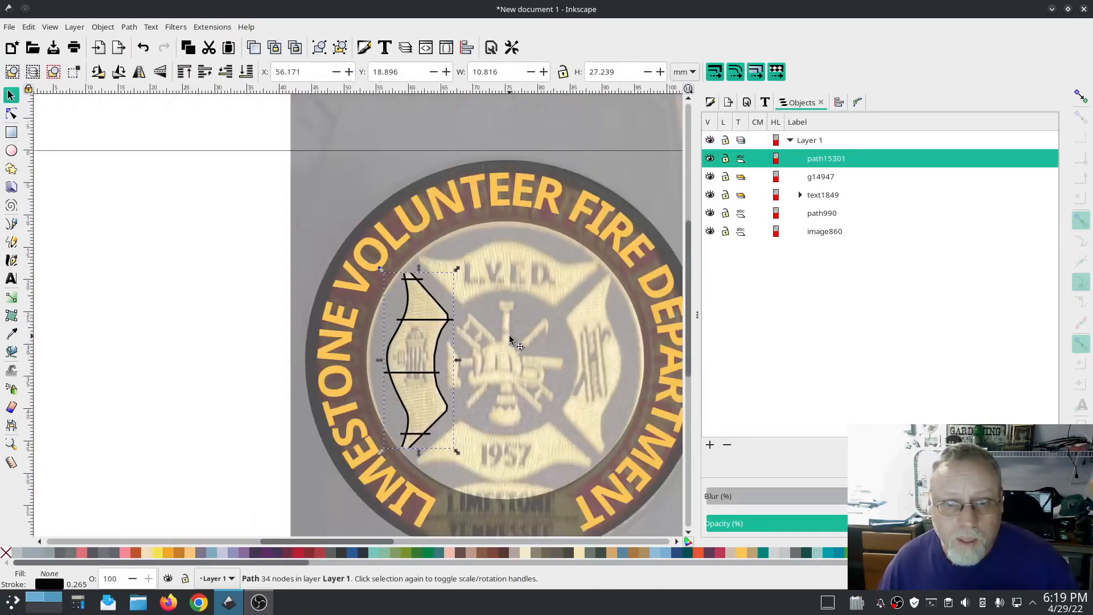
pyautogui.hotkey('ctrl', 'd')
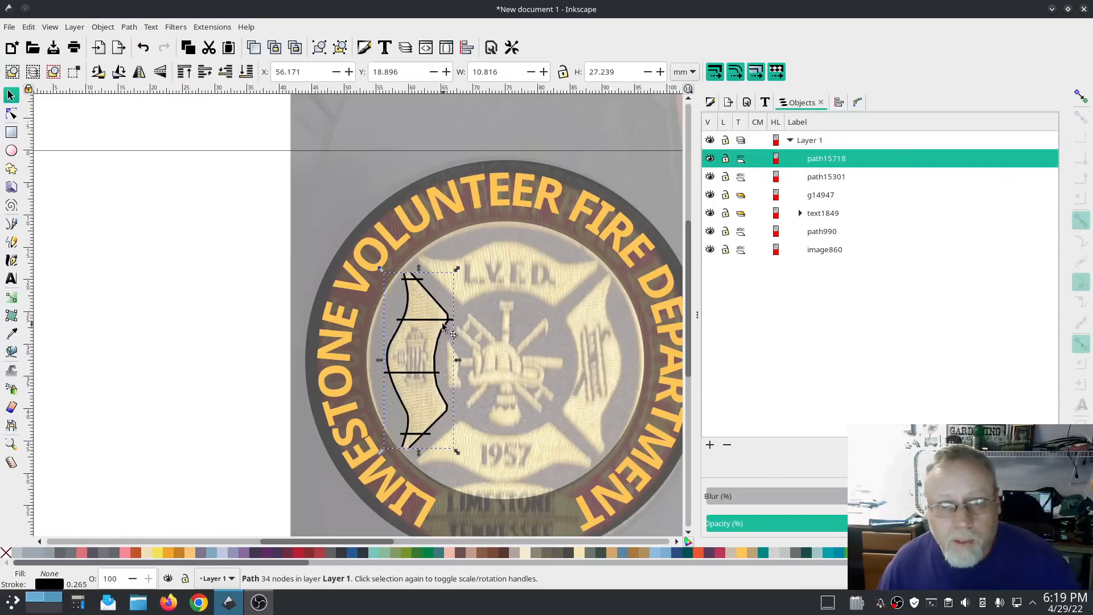
pyautogui.moveTo(448, 322); pyautogui.dragTo(548, 267)
pyautogui.moveTo(448, 223); pyautogui.dragTo(448, 223)
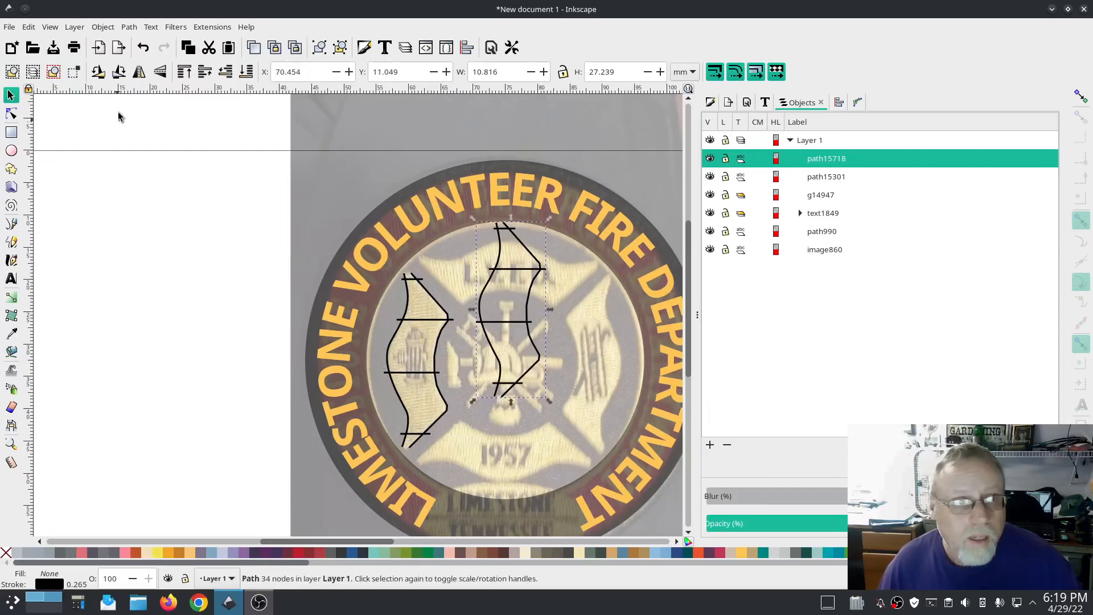
pyautogui.click(118, 73)
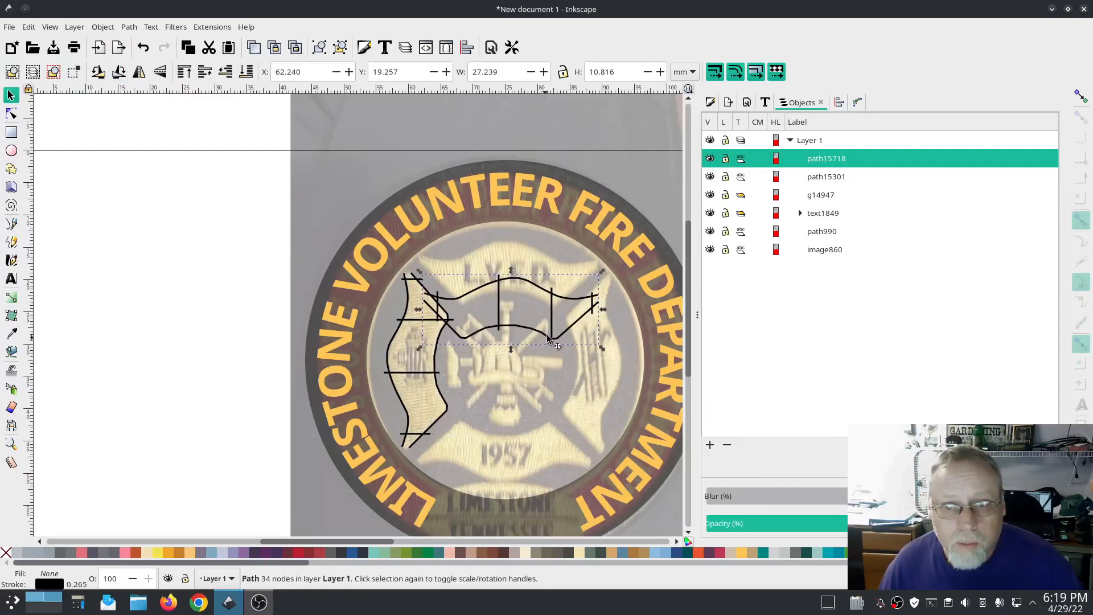
pyautogui.moveTo(548, 337); pyautogui.dragTo(545, 300)
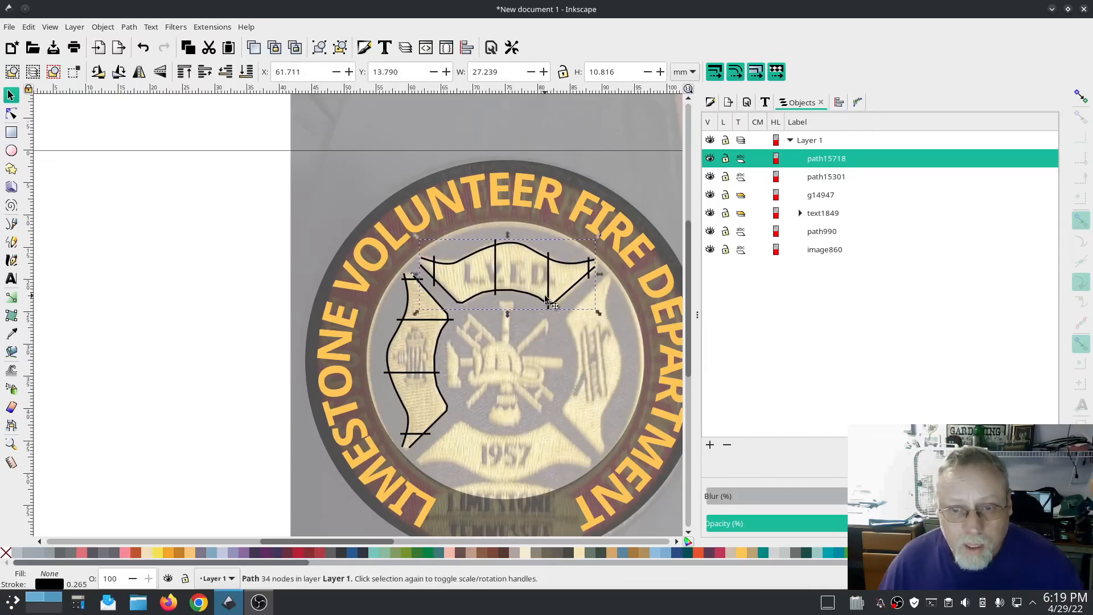
# Step: Duplicate and rotate the arm twice more, positioning the copies over the cross's right and bottom arms
pyautogui.hotkey('ctrl', 'd')
pyautogui.press('5')
pyautogui.moveTo(401, 296); pyautogui.dragTo(381, 428)
pyautogui.click(118, 73)
pyautogui.hotkey('ctrl', 'd')
pyautogui.click(118, 72)
pyautogui.scroll(2, 405, 339)
pyautogui.moveTo(380, 273); pyautogui.dragTo(380, 274)
pyautogui.moveTo(408, 357); pyautogui.dragTo(405, 356)
pyautogui.click(327, 453)
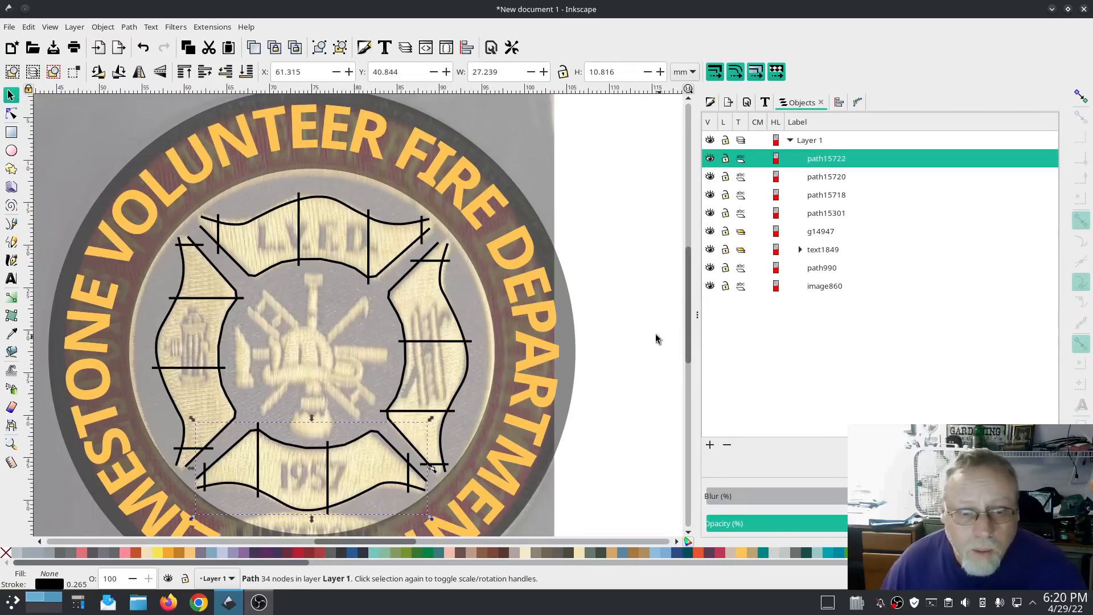
# Step: Select all four arm paths and set their stroke colour to Buttercup
pyautogui.click(632, 285)
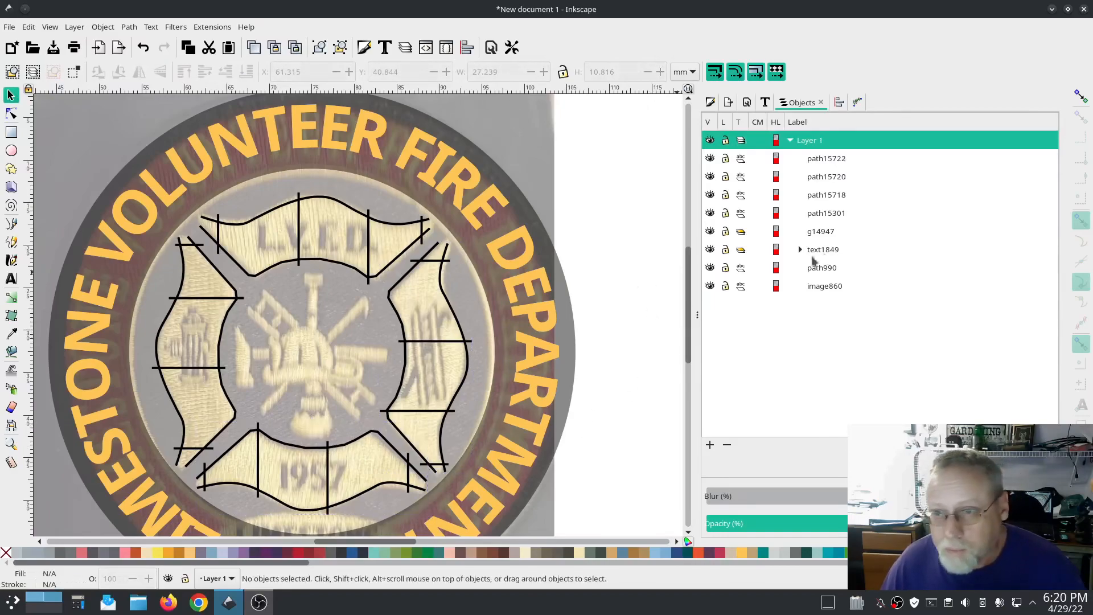
pyautogui.click(842, 214)
pyautogui.keyDown('shift'); pyautogui.click(825, 160); pyautogui.keyUp('shift')
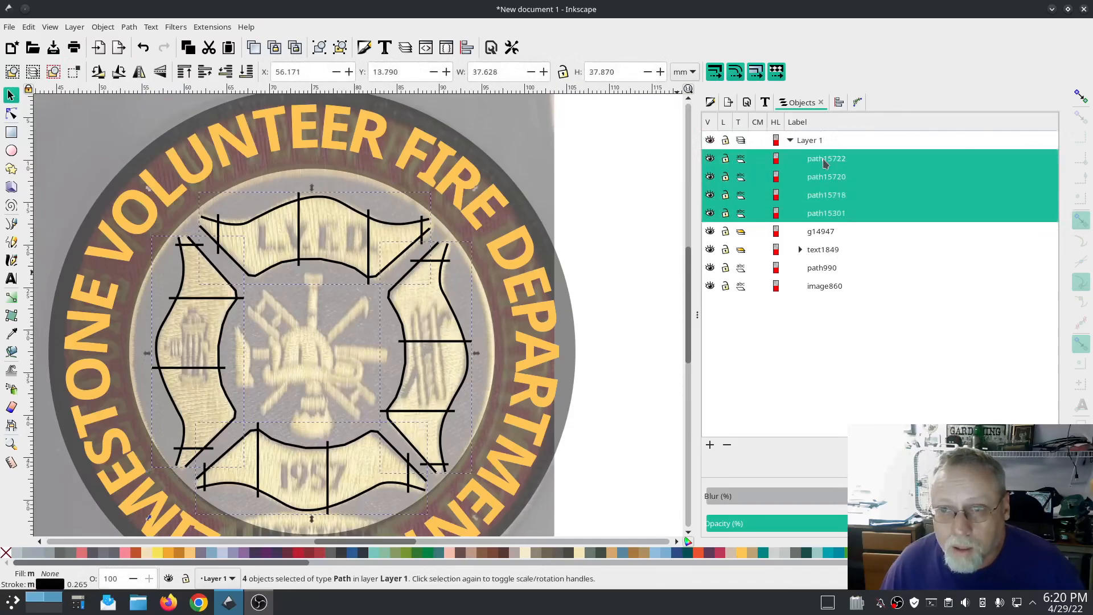
pyautogui.click(211, 26)
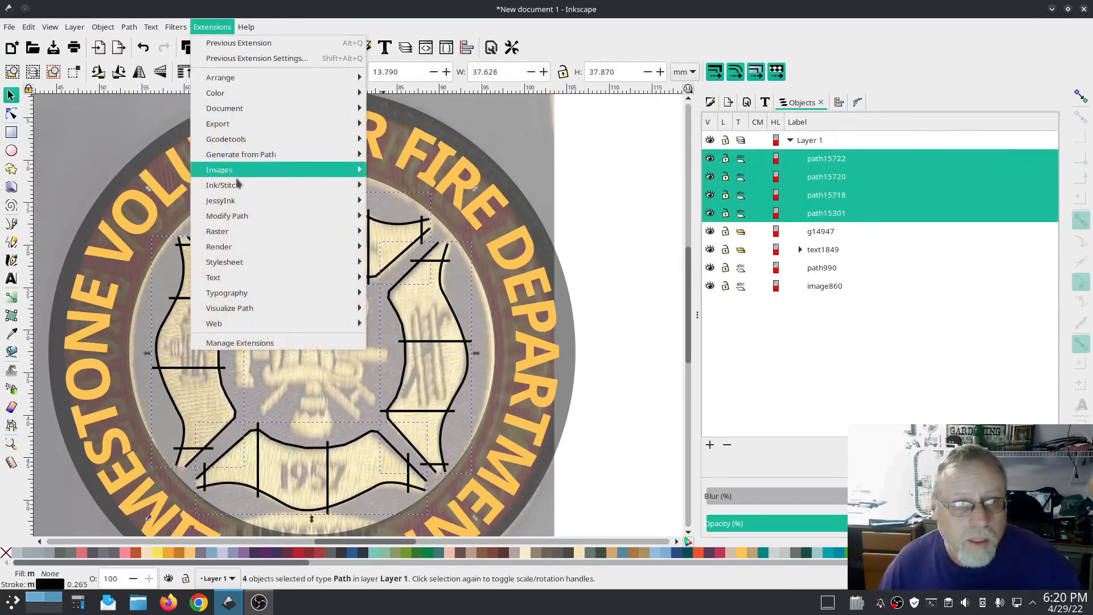
pyautogui.moveTo(242, 202)
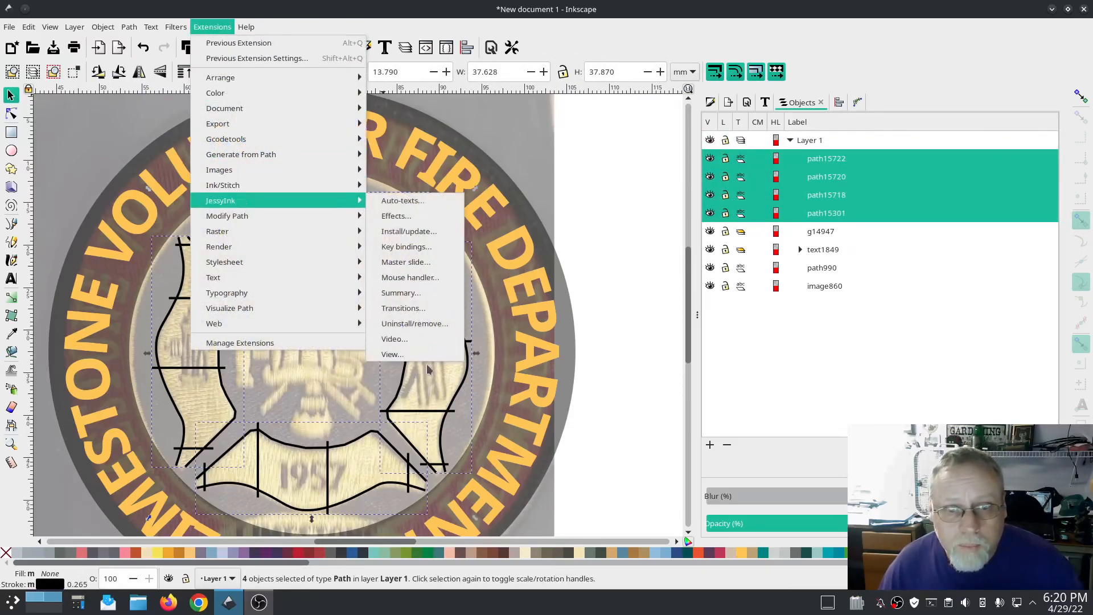
pyautogui.click(653, 485)
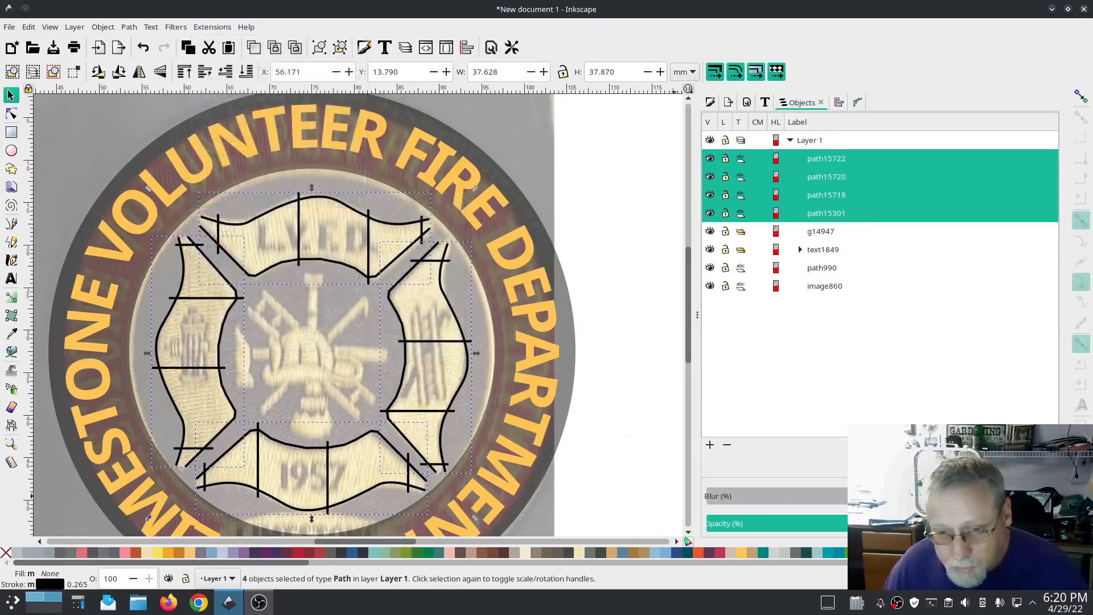
pyautogui.keyDown('shift'); pyautogui.click(742, 553); pyautogui.keyUp('shift')
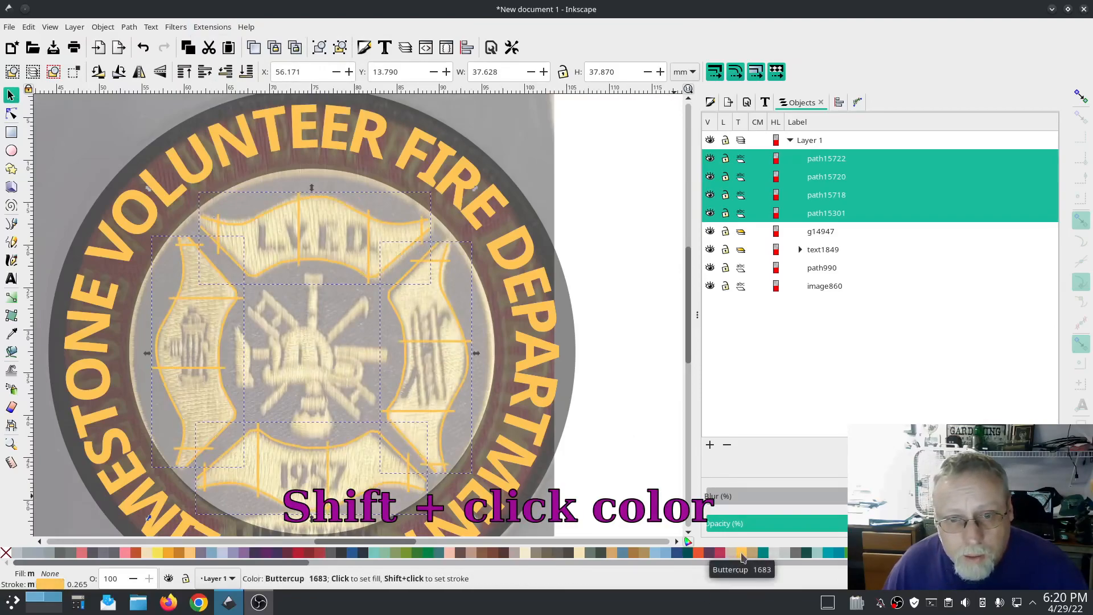
# Step: Preview the four cross arms in the Ink/Stitch Simulator / Realistic Preview at a faster speed, then close it
pyautogui.click(197, 28)
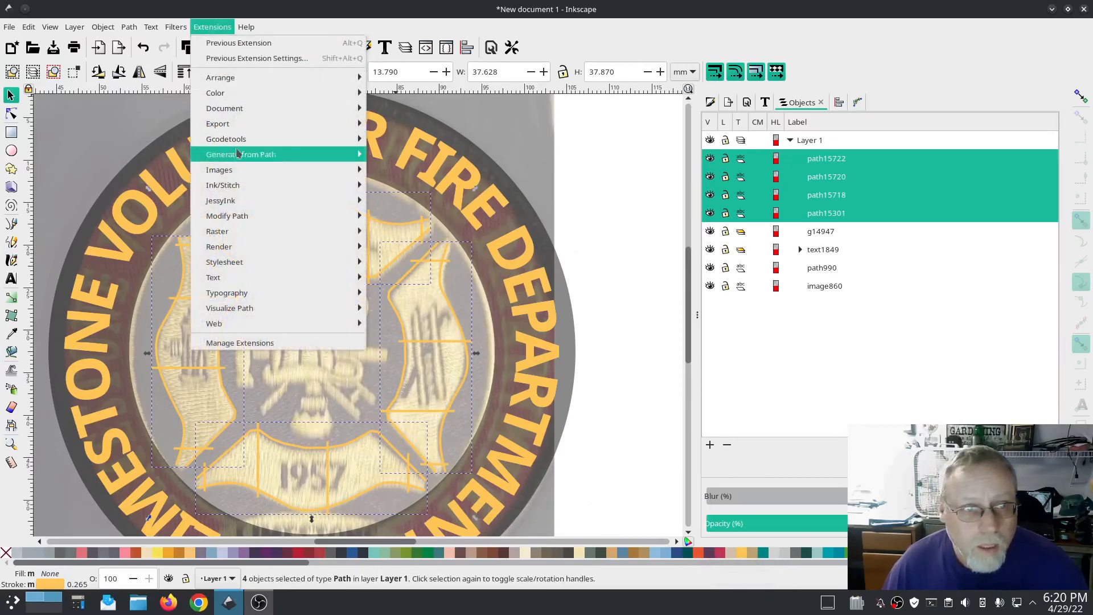
pyautogui.moveTo(232, 189)
pyautogui.moveTo(438, 354)
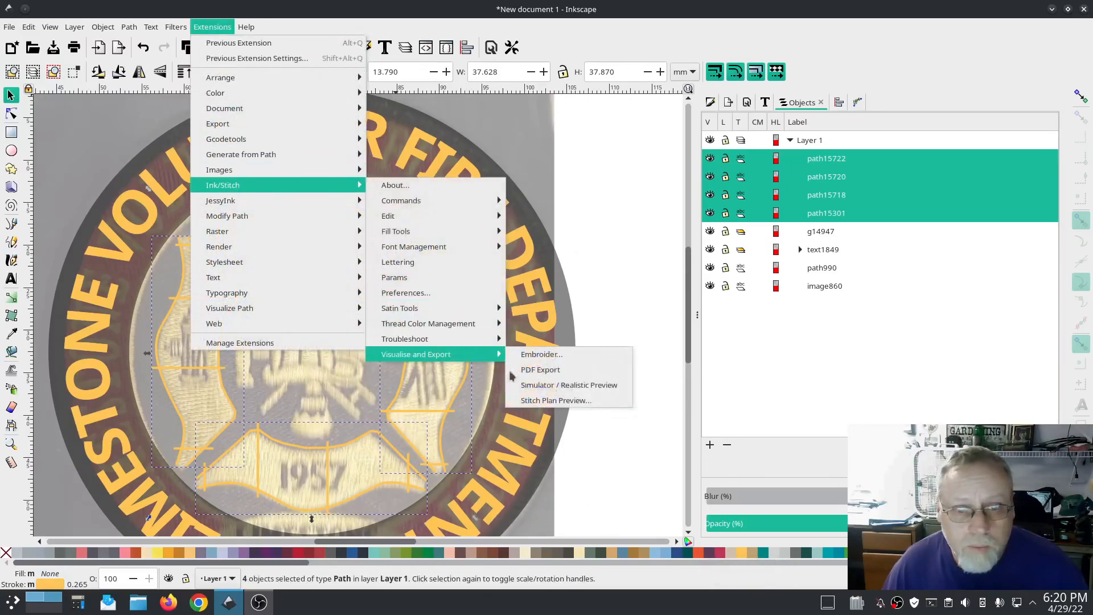
pyautogui.click(564, 392)
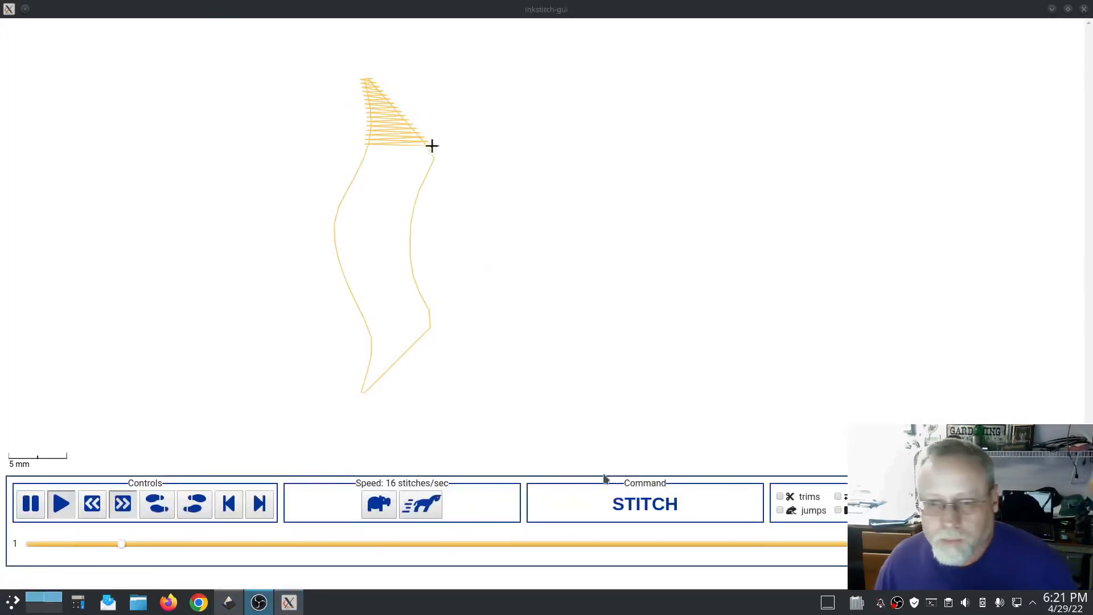
pyautogui.click(420, 505)
pyautogui.click(420, 506)
pyautogui.click(421, 505)
pyautogui.click(420, 506)
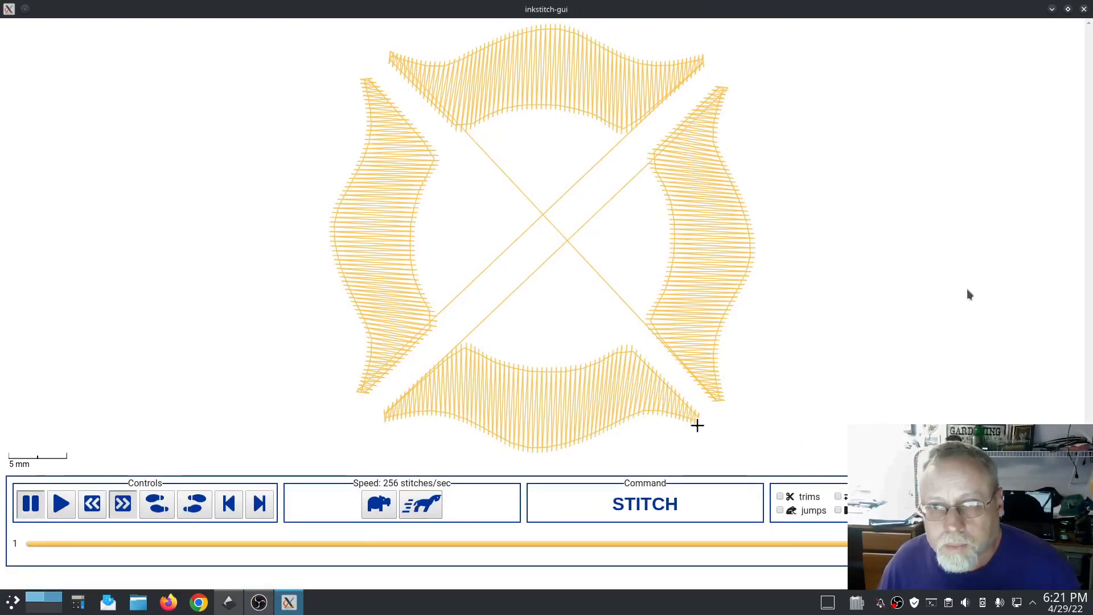
pyautogui.click(1084, 9)
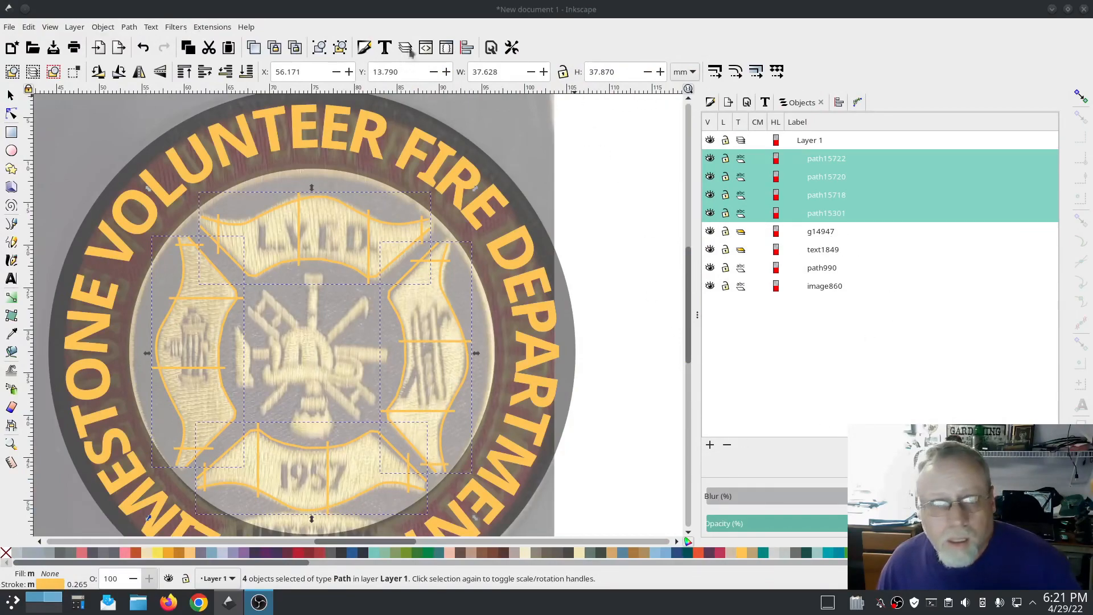
pyautogui.click(212, 26)
pyautogui.click(625, 182)
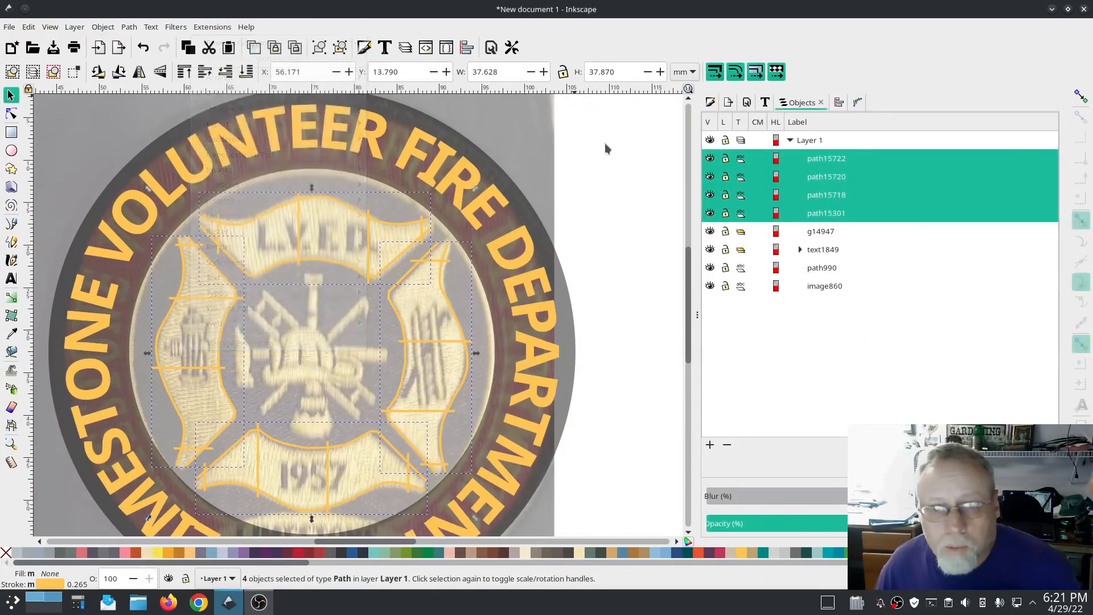
pyautogui.click(610, 322)
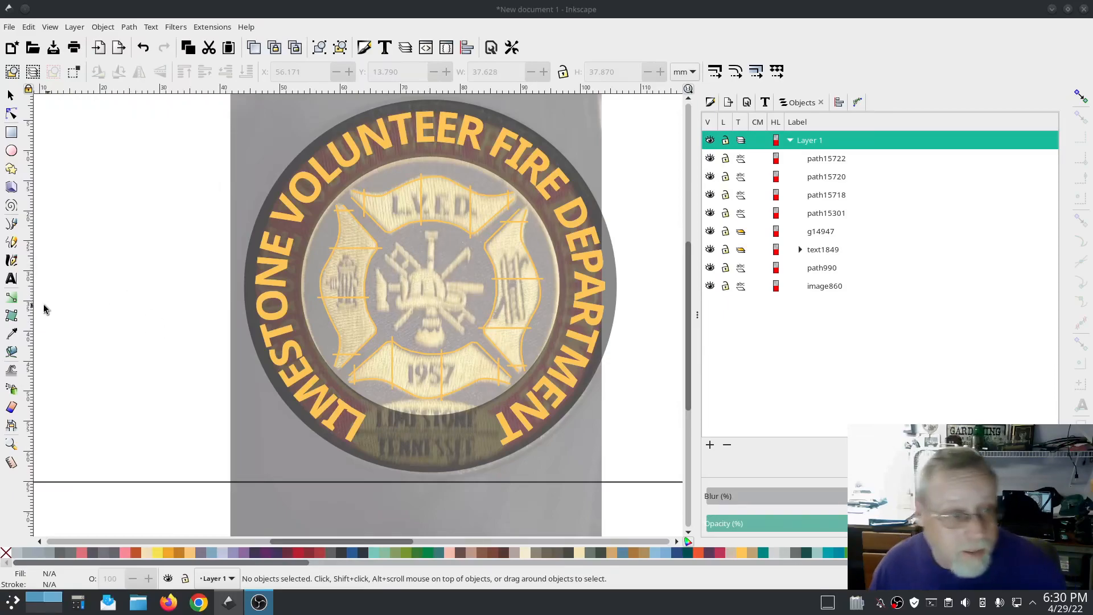
# Step: Create Ink/Stitch Lettering reading TN in the Colleege font at 100% scale and apply it
pyautogui.click(11, 279)
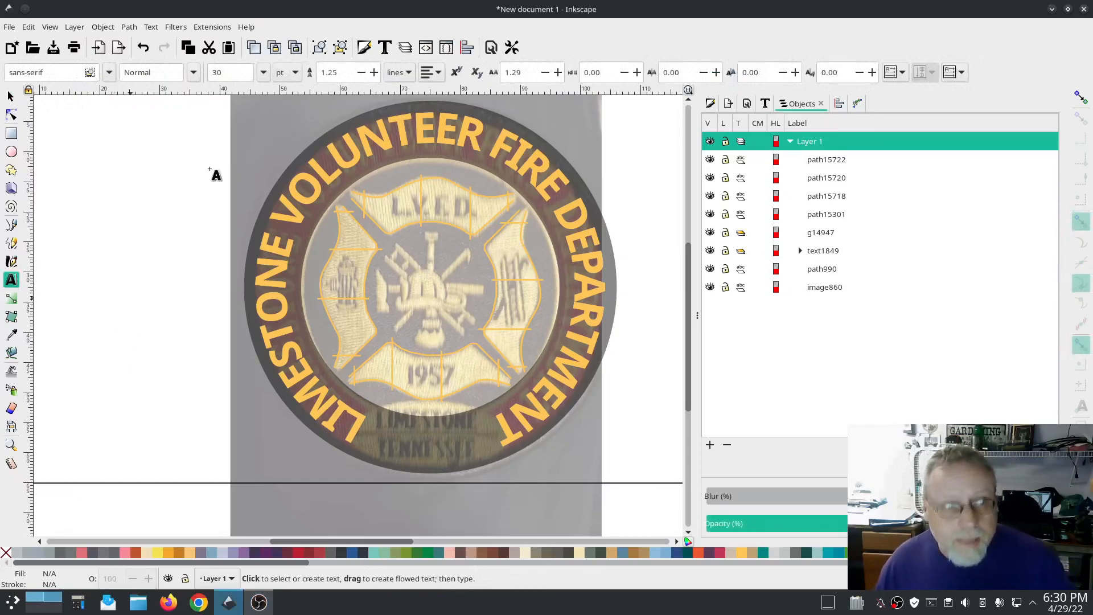
pyautogui.click(218, 27)
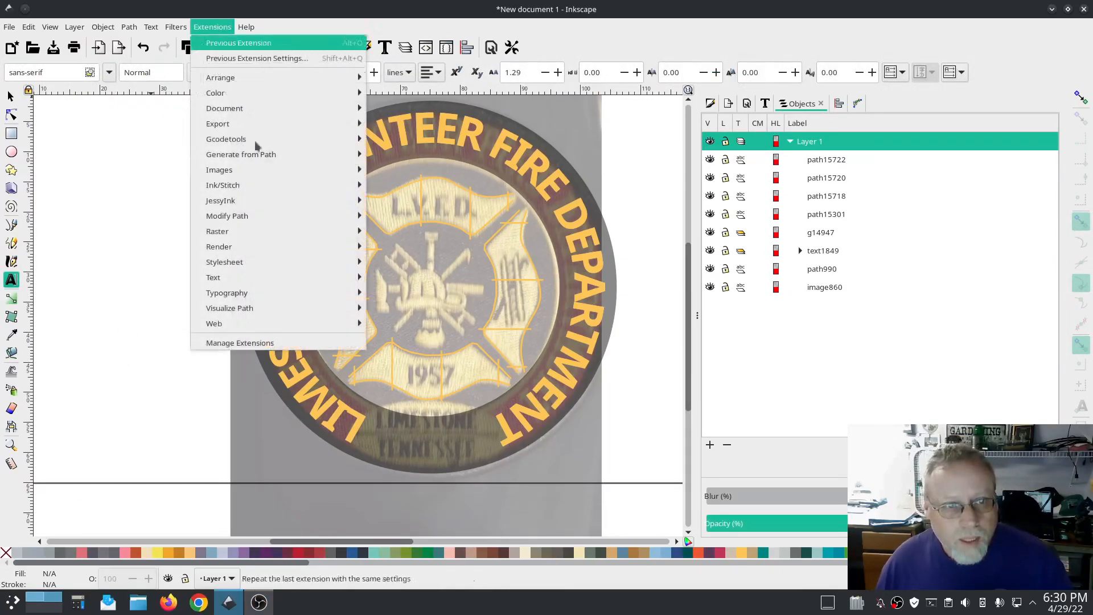
pyautogui.moveTo(261, 186)
pyautogui.click(455, 262)
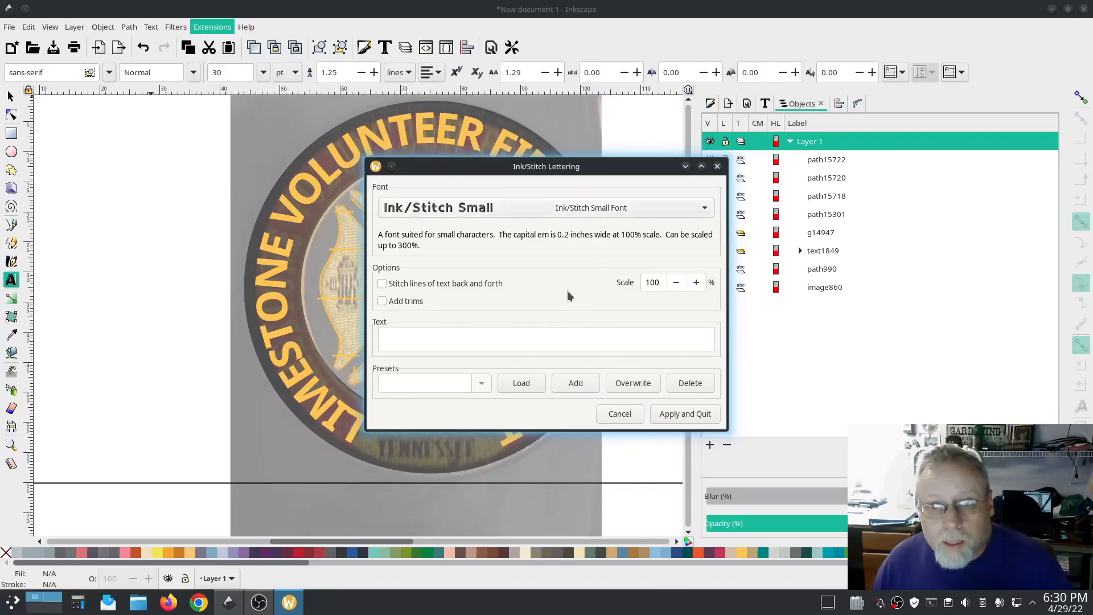
pyautogui.moveTo(564, 171)
pyautogui.mouseDown()
pyautogui.moveTo(433, 288)
pyautogui.moveTo(399, 212)
pyautogui.moveTo(256, 109)
pyautogui.mouseUp()
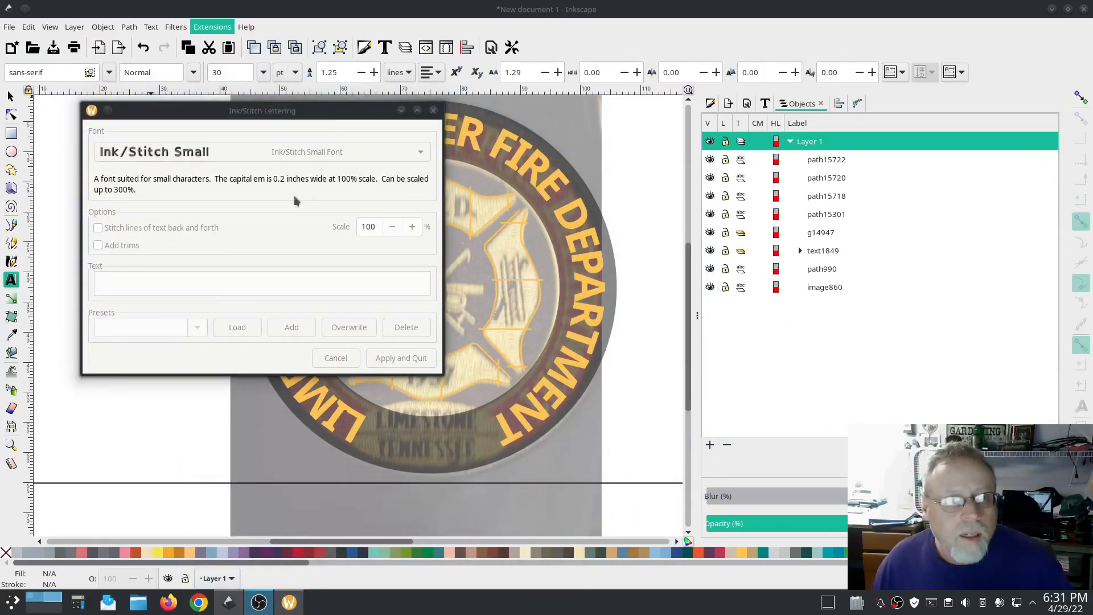
pyautogui.click(234, 151)
pyautogui.click(234, 152)
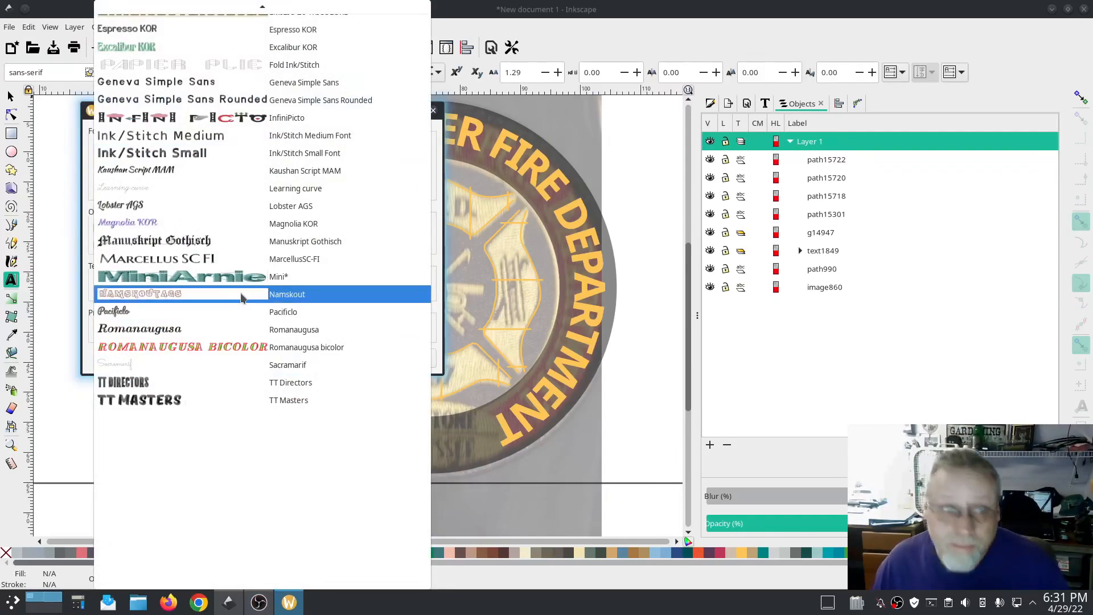
pyautogui.scroll(5, 241, 297)
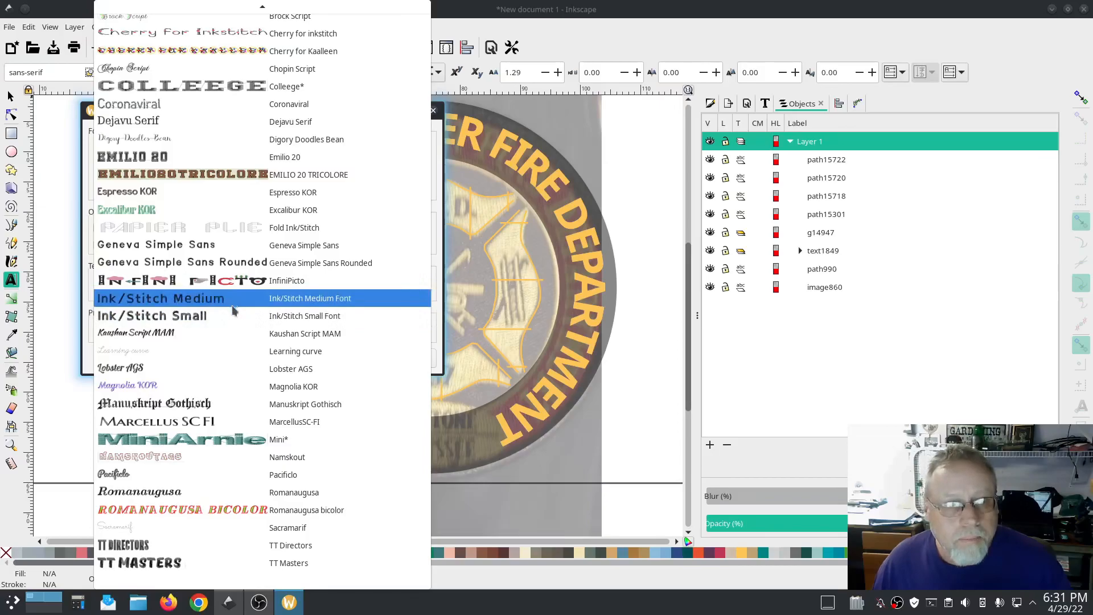
pyautogui.scroll(3, 229, 464)
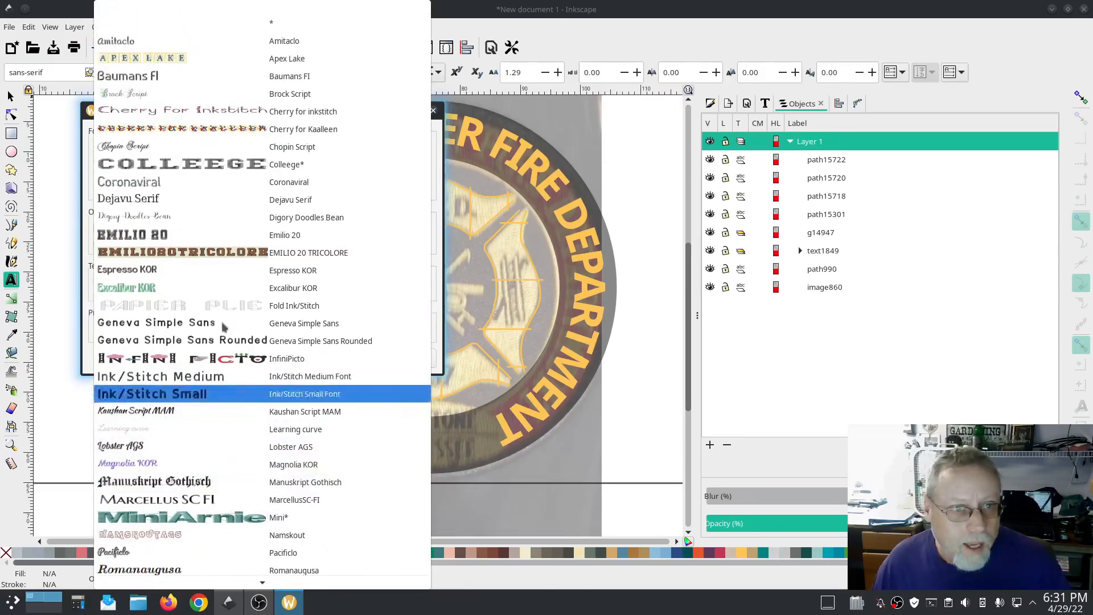
pyautogui.click(203, 165)
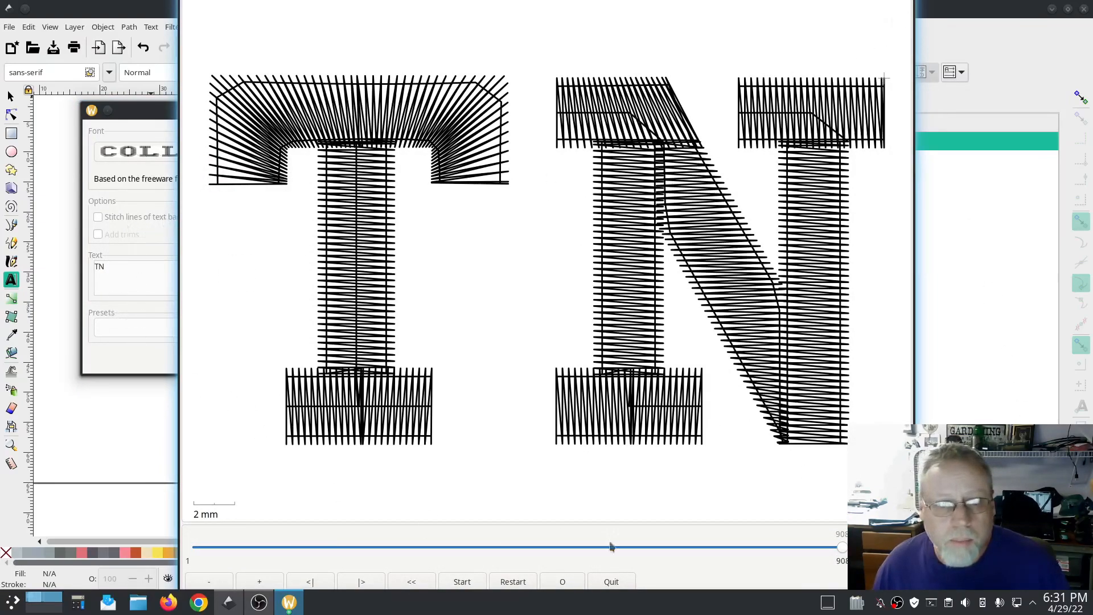
pyautogui.click(619, 581)
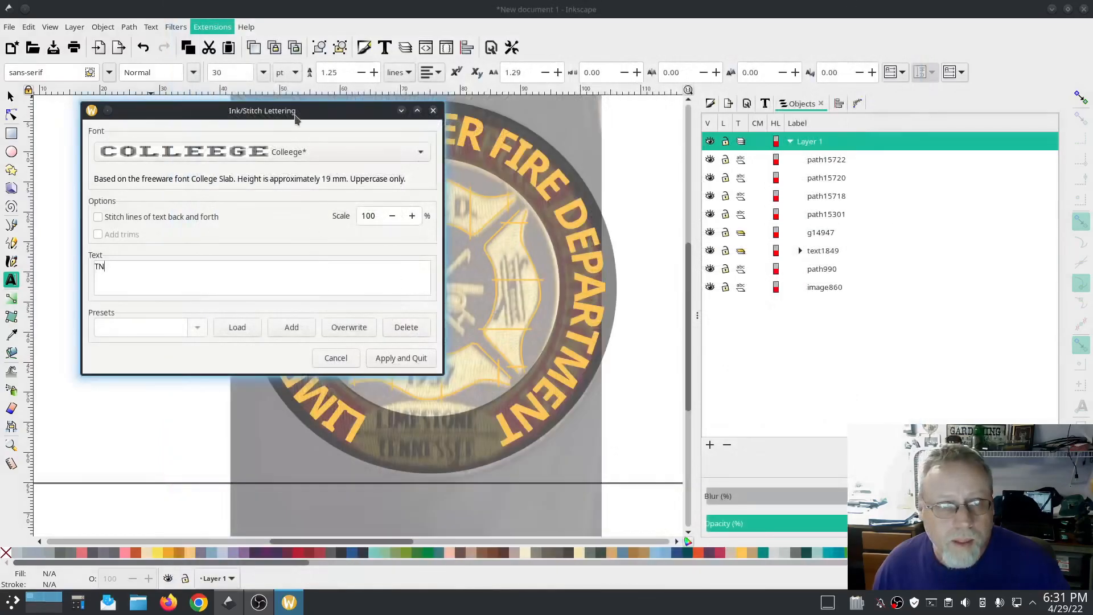
pyautogui.click(388, 358)
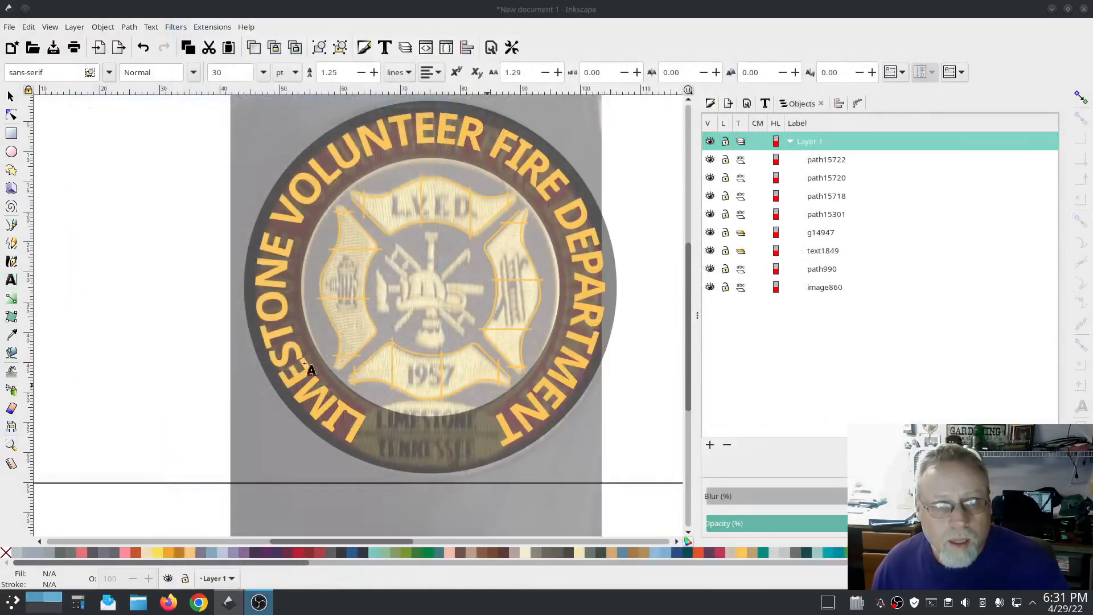
# Step: Move the TN lettering onto the cross centre and scale it proportionally to about 18.4 × 15.7 mm
pyautogui.scroll(5, 150, 367)
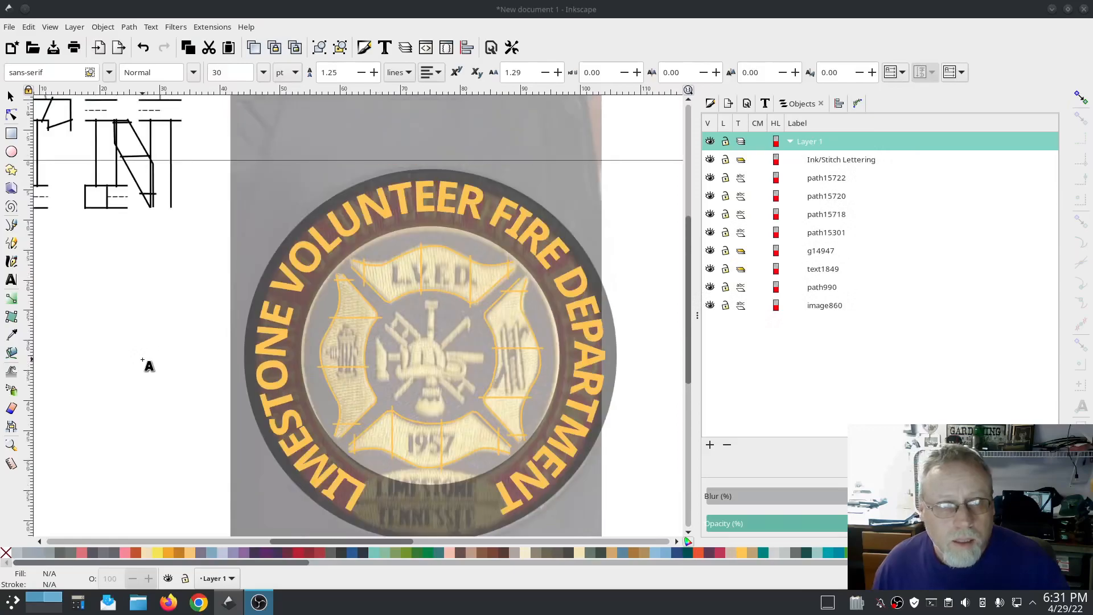
pyautogui.press('s')
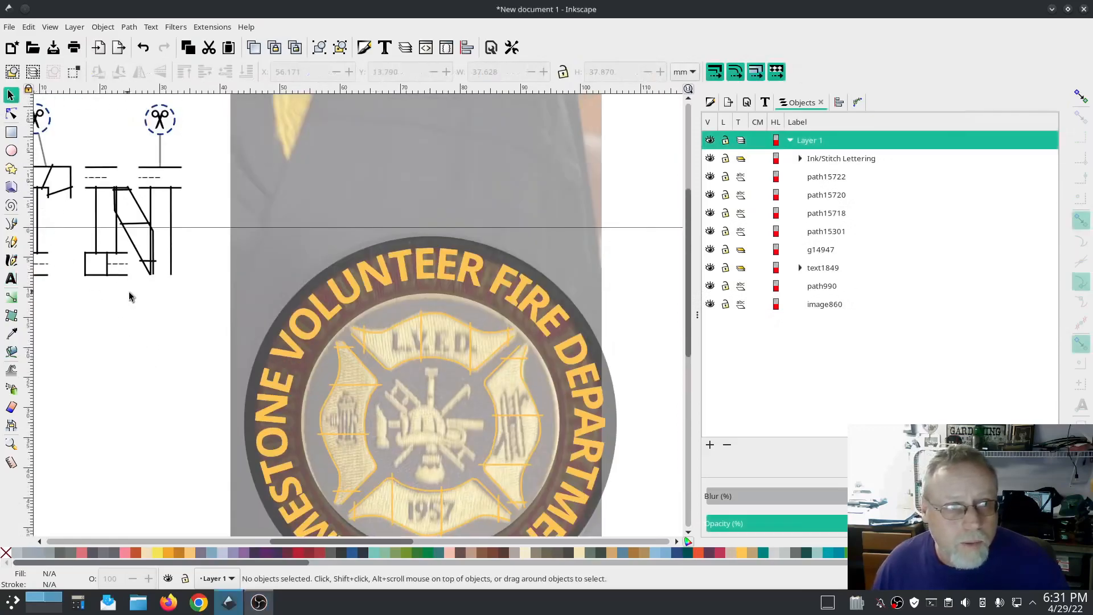
pyautogui.click(152, 274)
pyautogui.moveTo(152, 275); pyautogui.dragTo(570, 499)
pyautogui.click(563, 72)
pyautogui.scroll(-5, 636, 431)
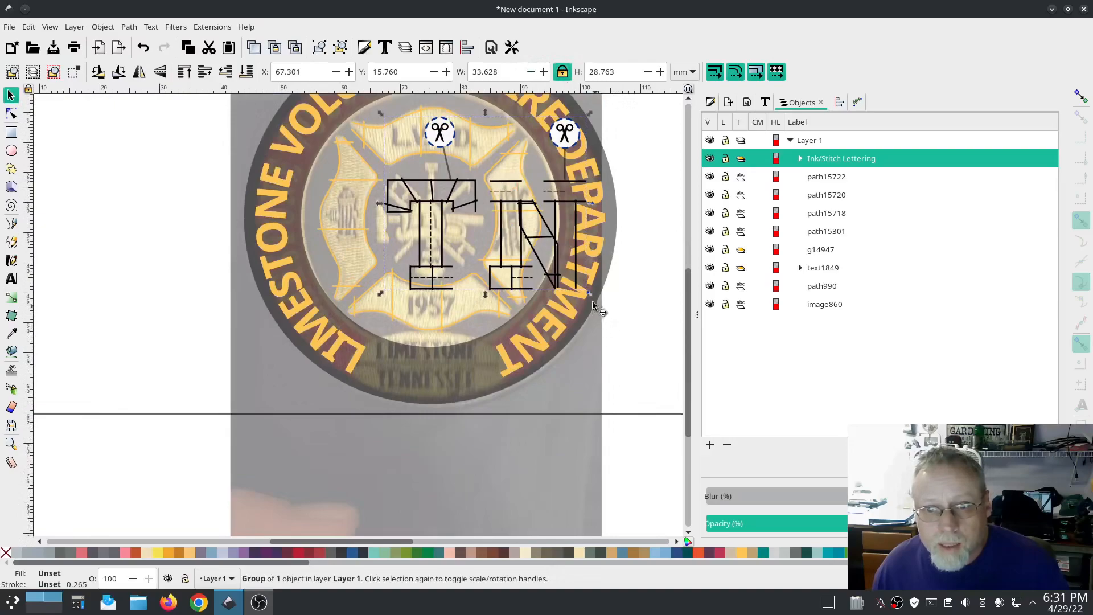
pyautogui.moveTo(590, 293); pyautogui.dragTo(440, 247)
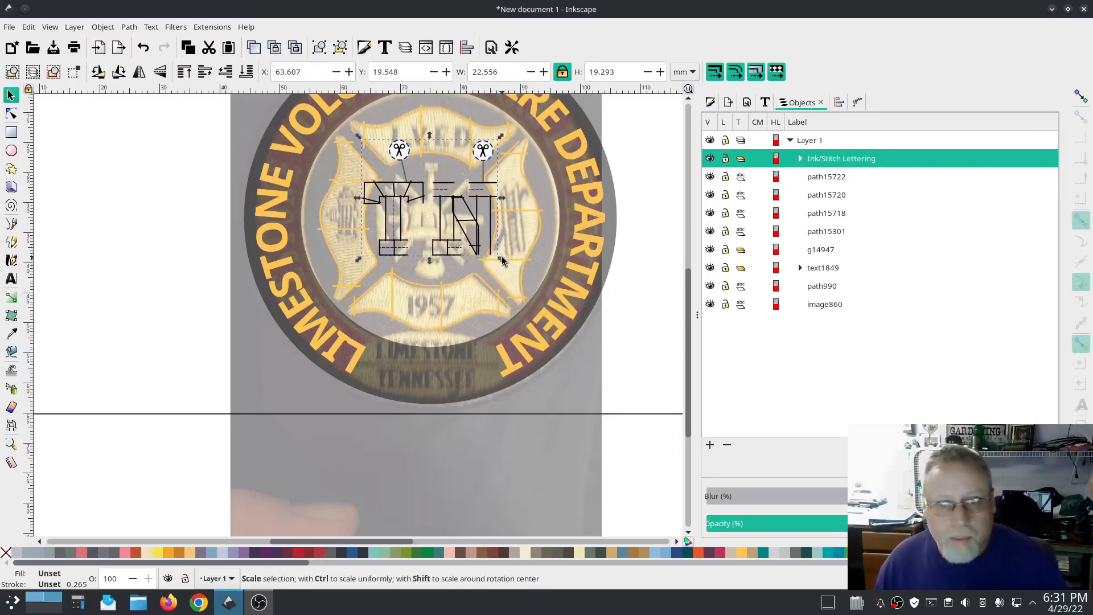
pyautogui.moveTo(499, 261); pyautogui.dragTo(481, 231)
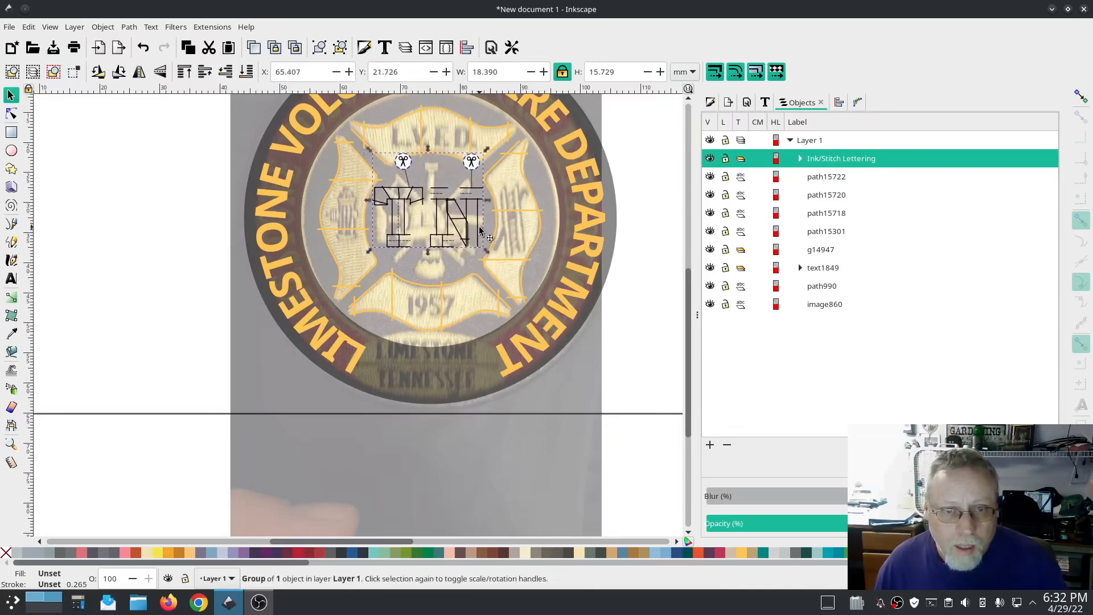
# Step: Centre the TN lettering on the page's vertical axis and nudge it up into the cross's middle
pyautogui.click(847, 102)
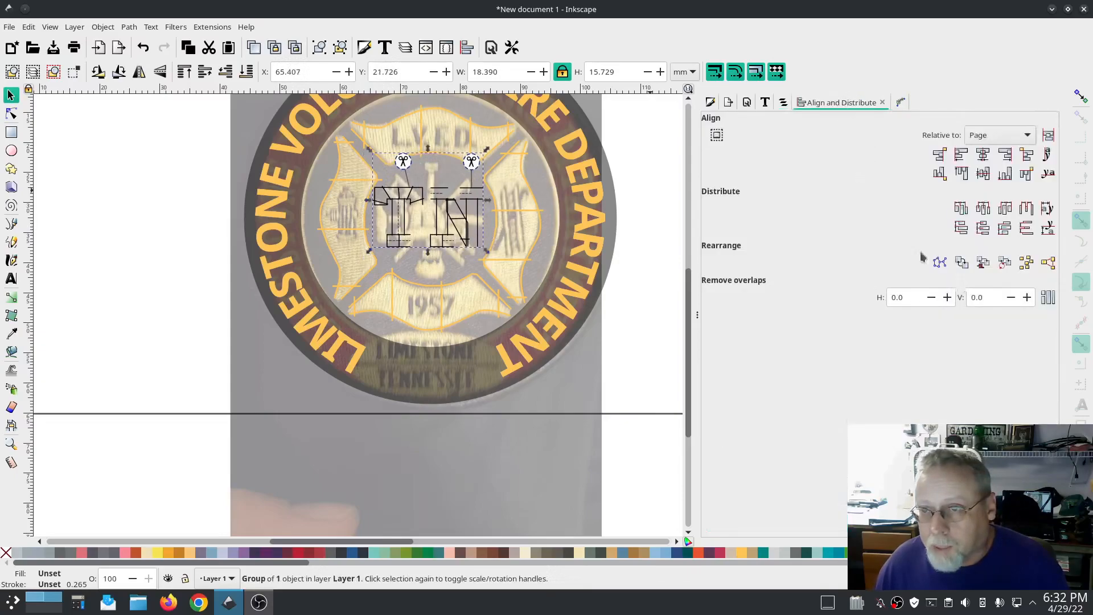
pyautogui.click(982, 154)
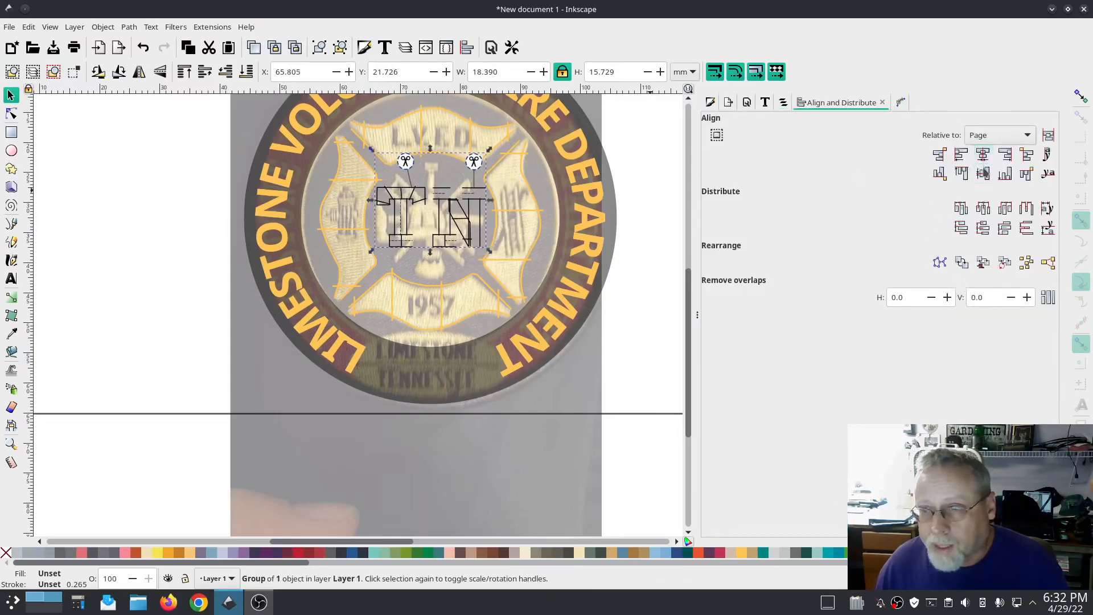
pyautogui.click(983, 173)
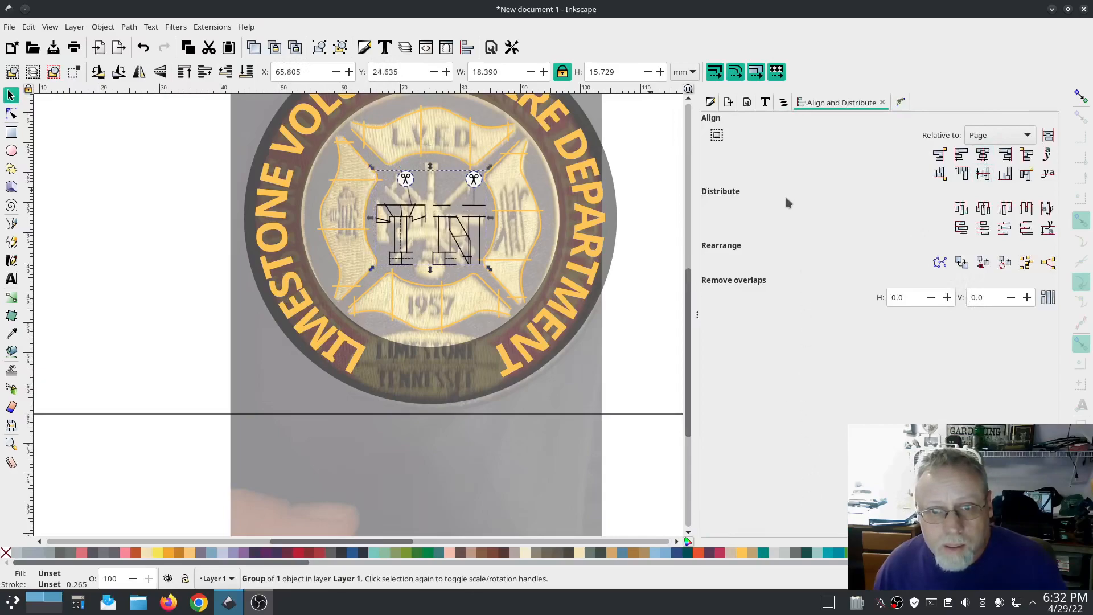
pyautogui.moveTo(442, 229); pyautogui.dragTo(443, 212)
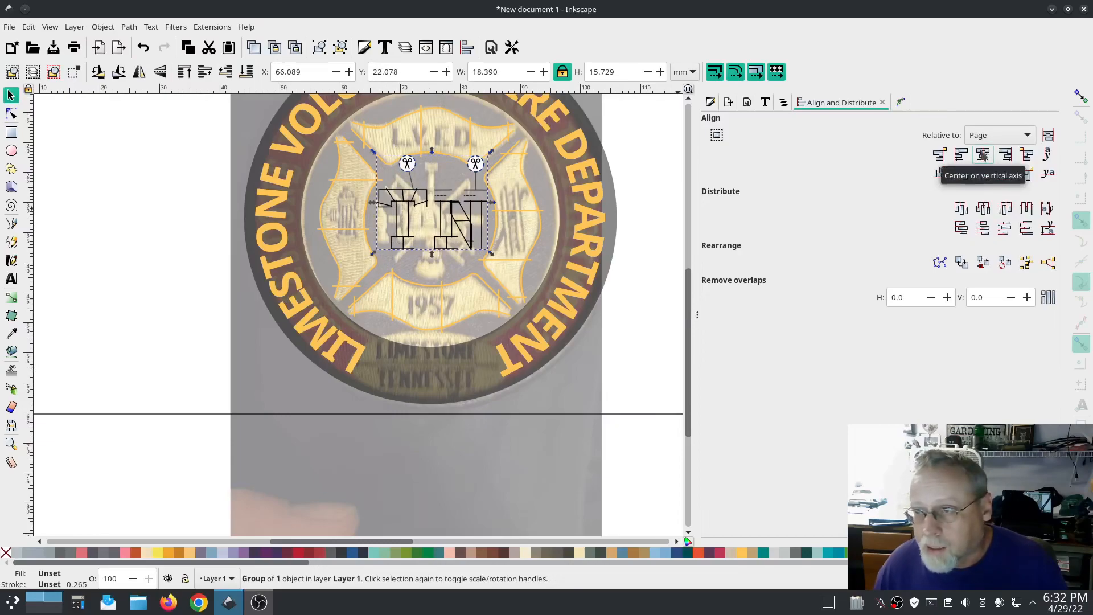
pyautogui.click(983, 155)
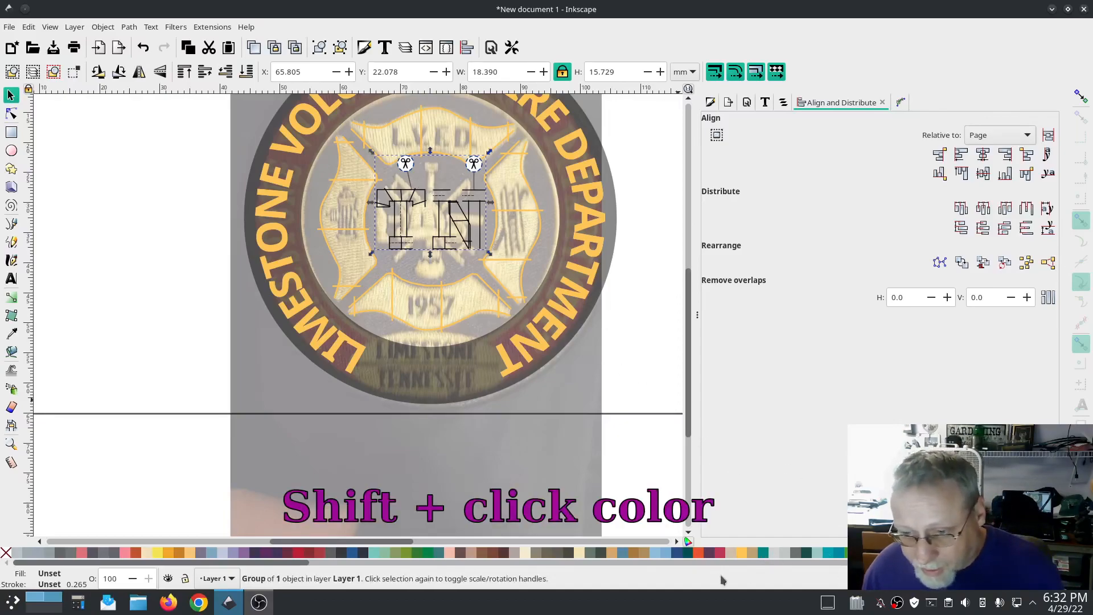
# Step: Set the lettering's stroke colour to Buttercup and hide the background patch image
pyautogui.keyDown('shift'); pyautogui.click(742, 551); pyautogui.keyUp('shift')
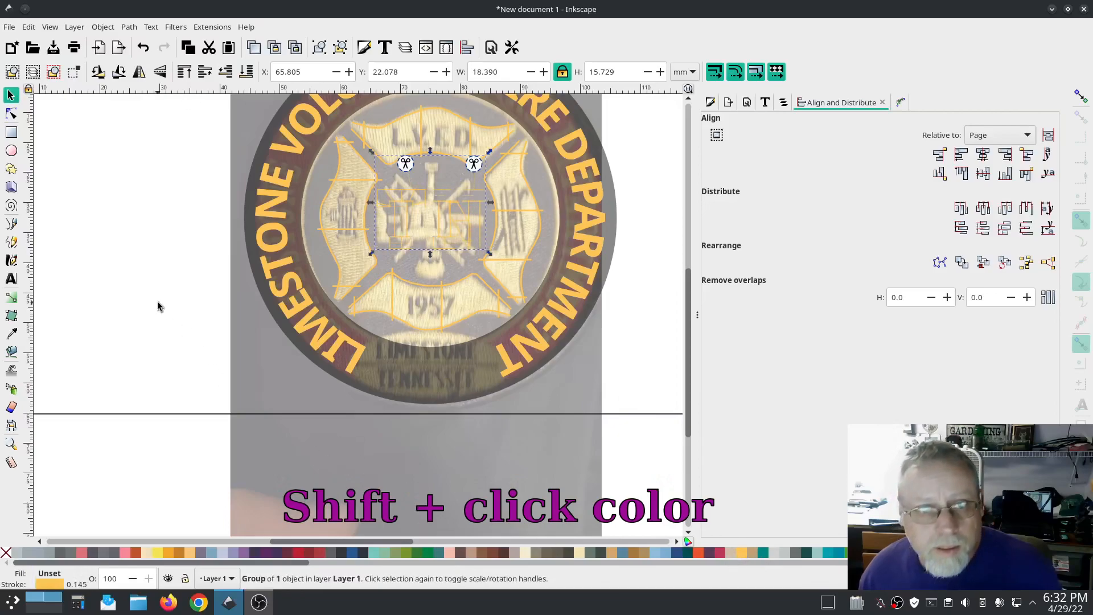
pyautogui.click(780, 104)
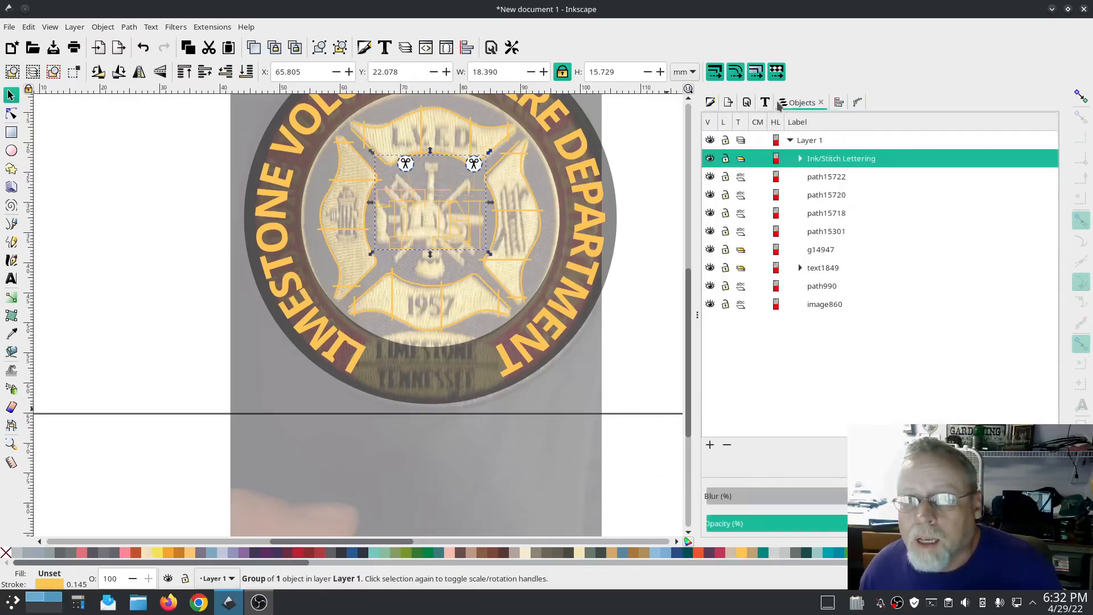
pyautogui.click(710, 304)
pyautogui.scroll(2, 641, 384)
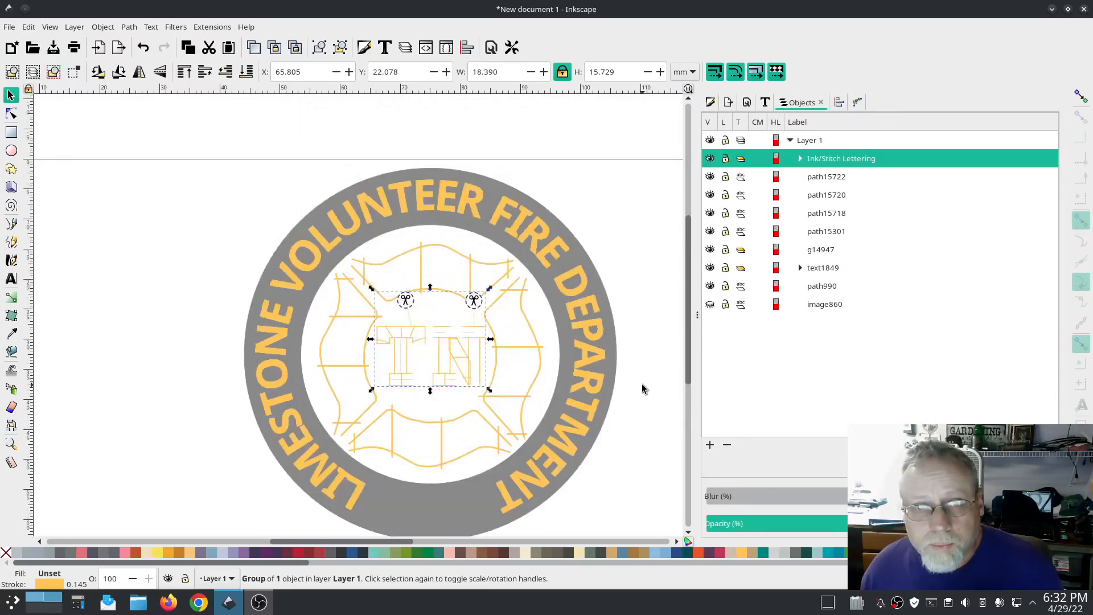
pyautogui.scroll(-1, 641, 384)
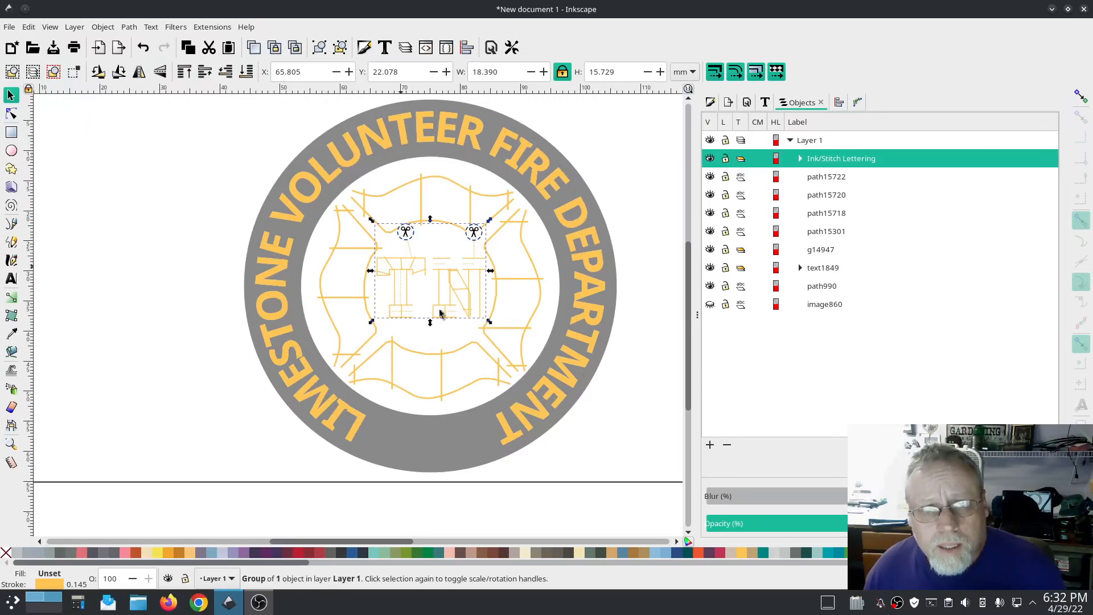
pyautogui.click(611, 443)
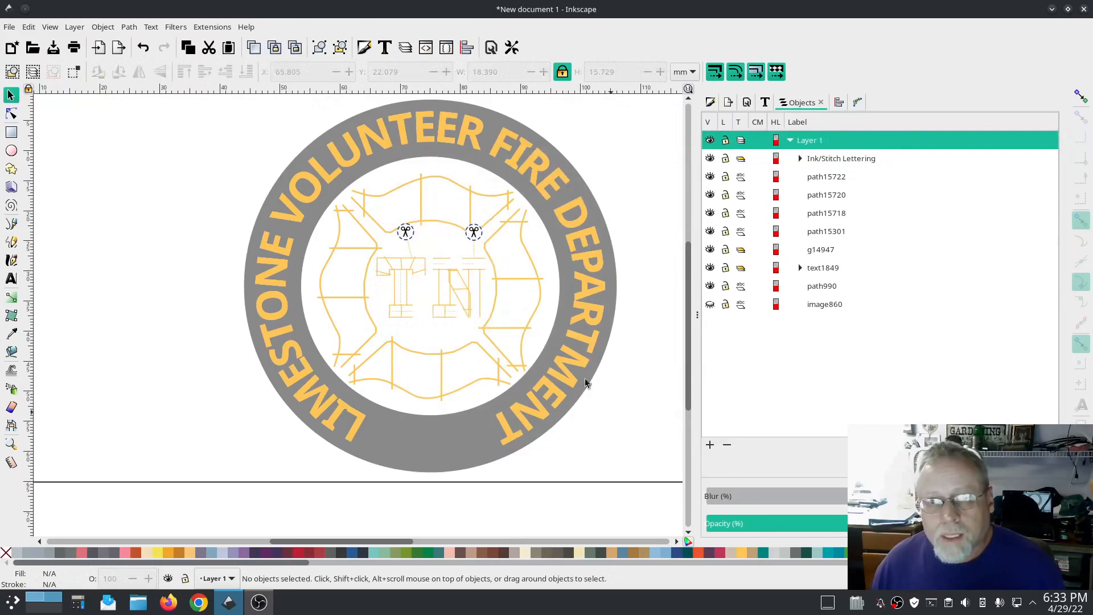
# Step: Run the Ink/Stitch Troubleshoot check on the design
pyautogui.click(211, 29)
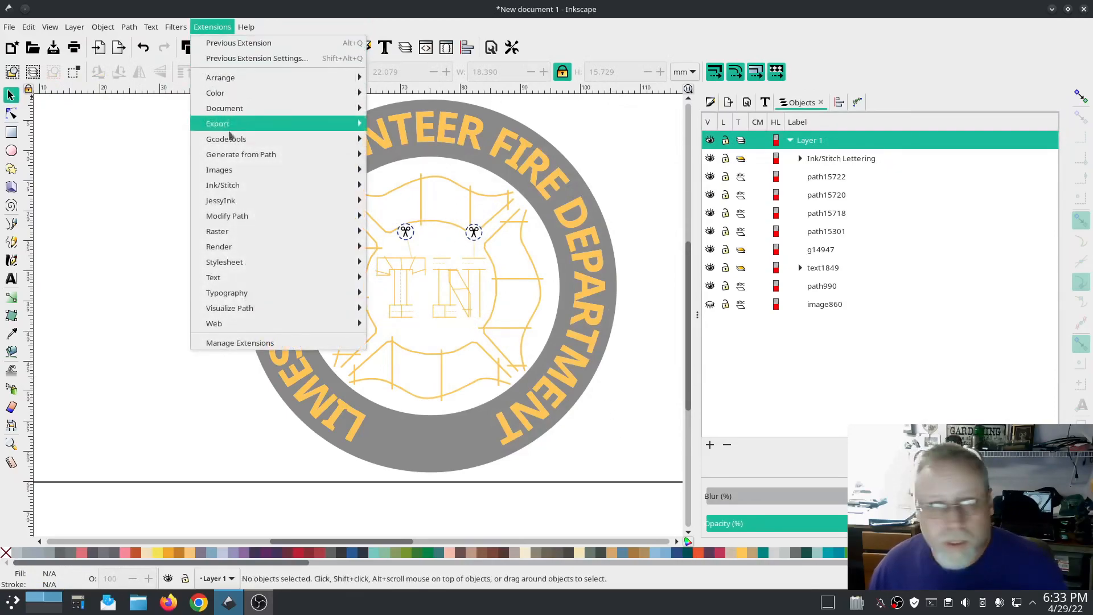
pyautogui.moveTo(236, 187)
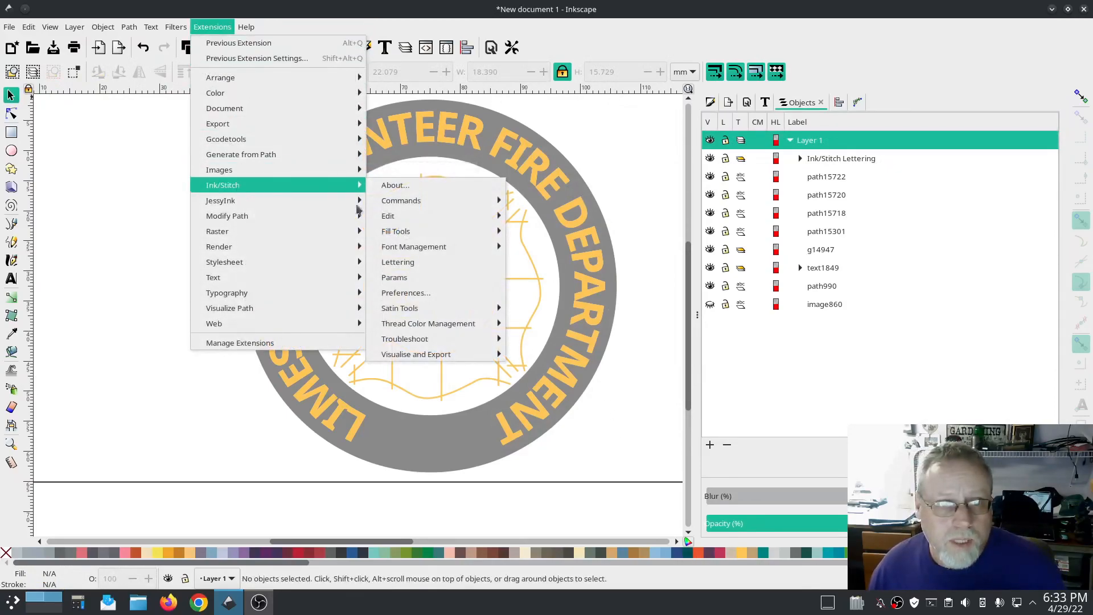
pyautogui.moveTo(433, 340)
pyautogui.click(544, 368)
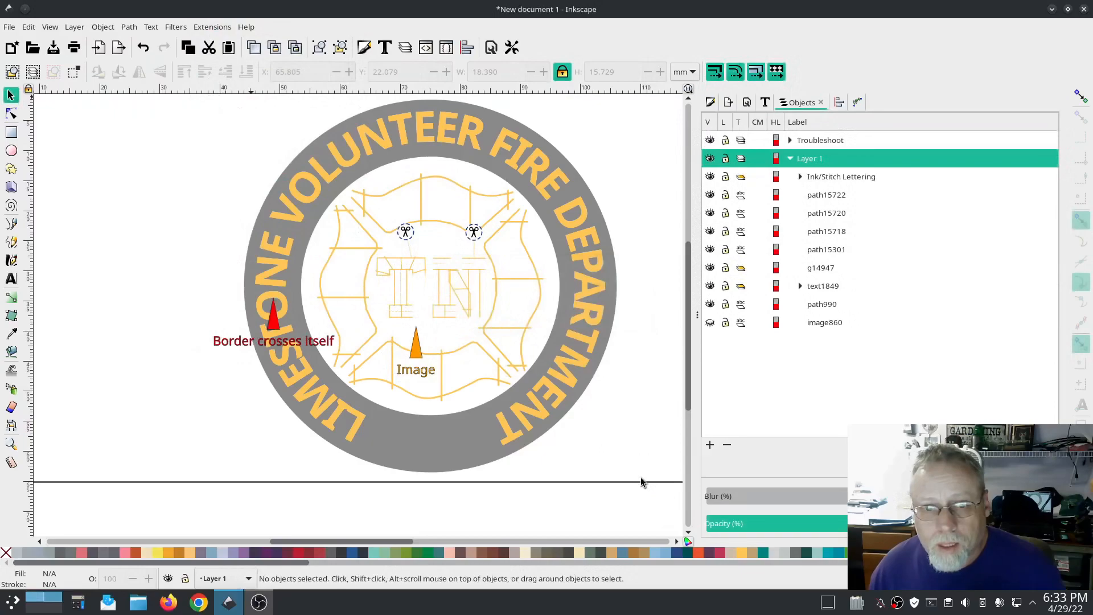
# Step: Delete the Troubleshoot layer from the document
pyautogui.click(797, 322)
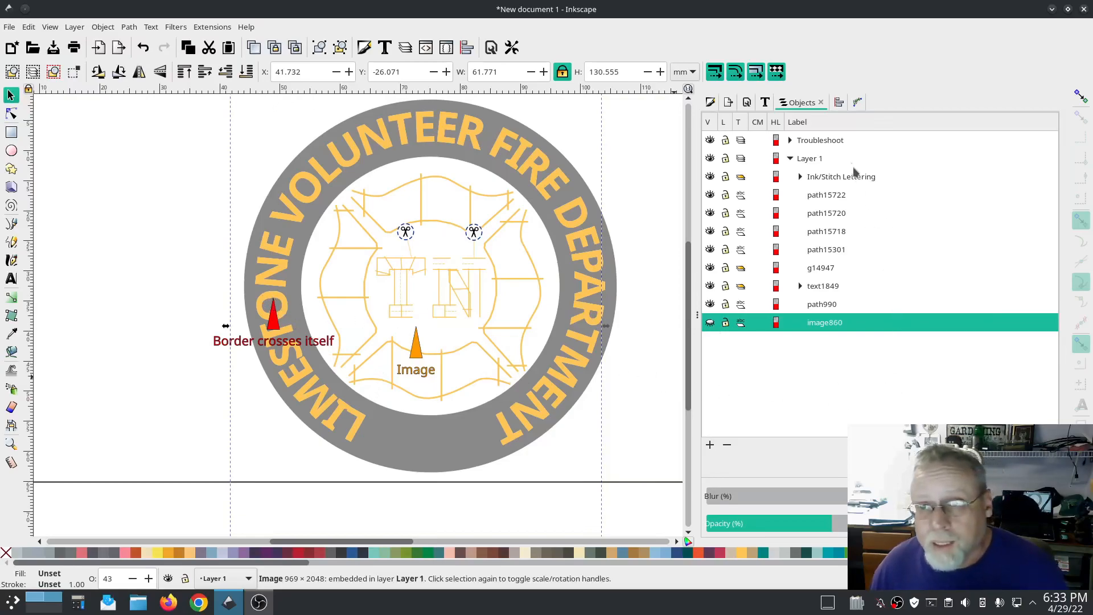
pyautogui.rightClick(836, 142)
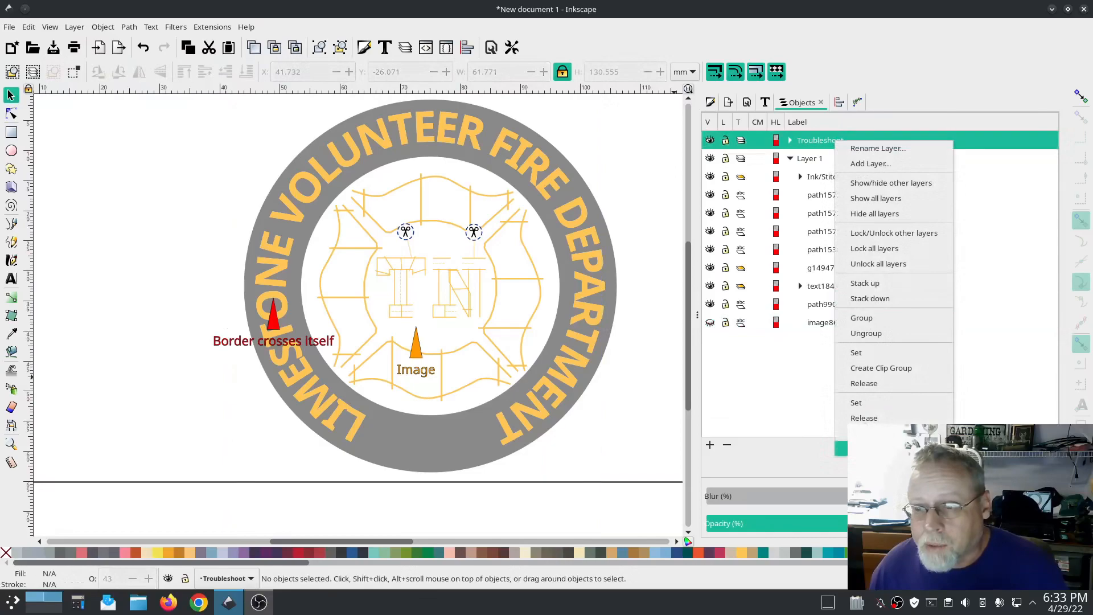
pyautogui.click(863, 449)
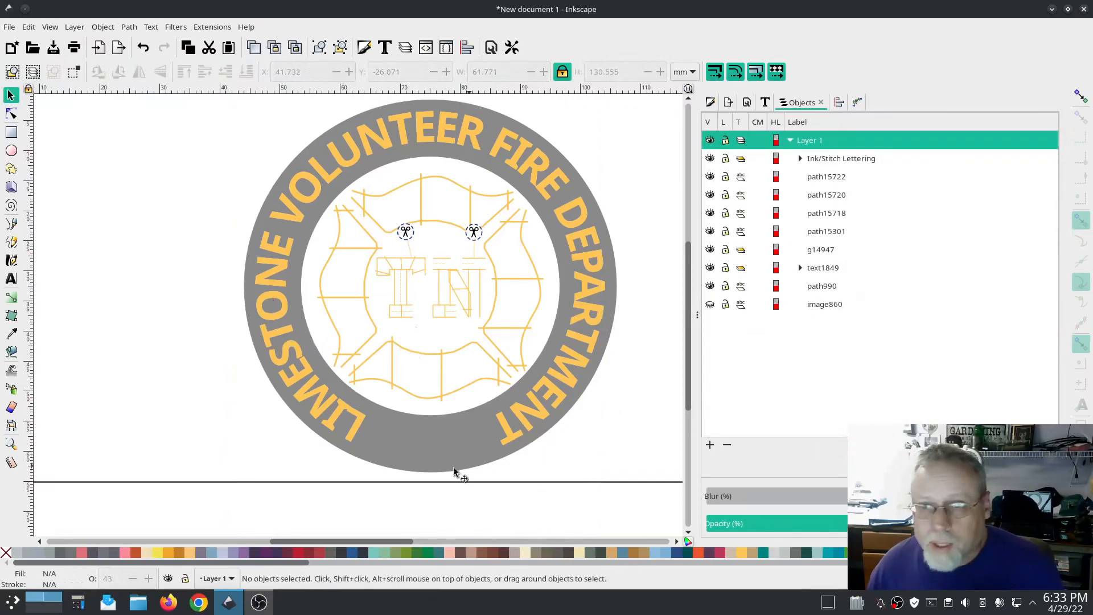
# Step: Break apart the grey ring fill with Ink/Stitch's Break Apart Fill Objects using the Simple method
pyautogui.click(406, 438)
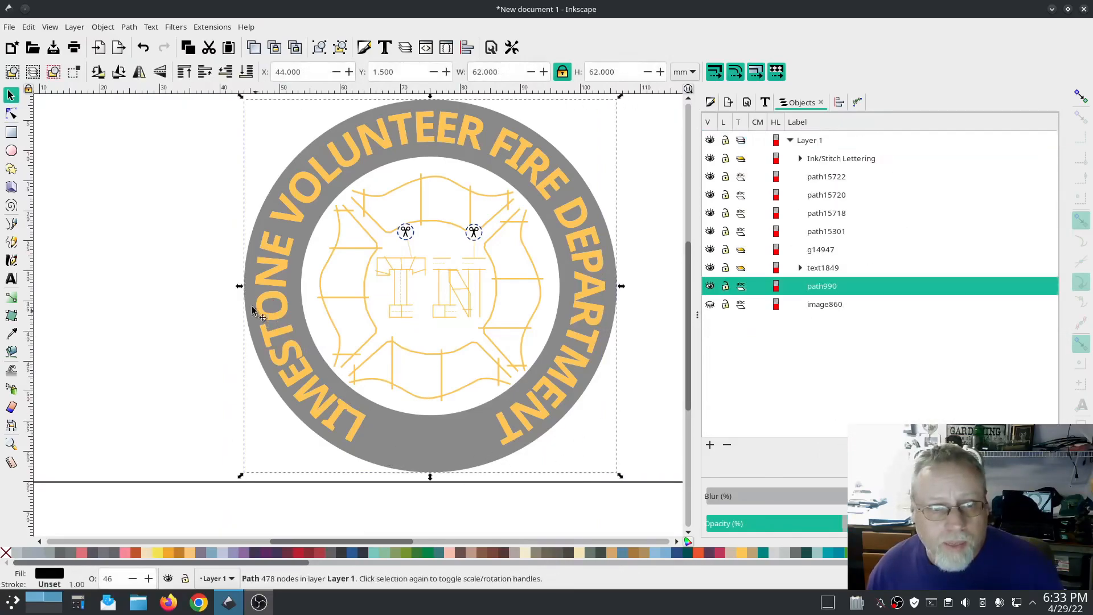
pyautogui.click(270, 309)
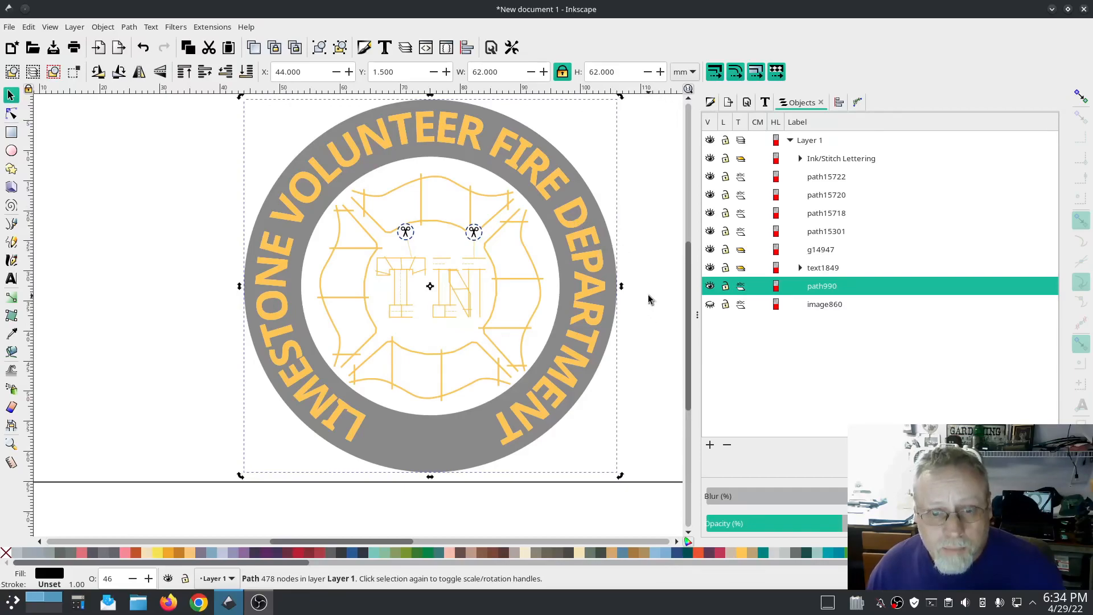
pyautogui.click(211, 27)
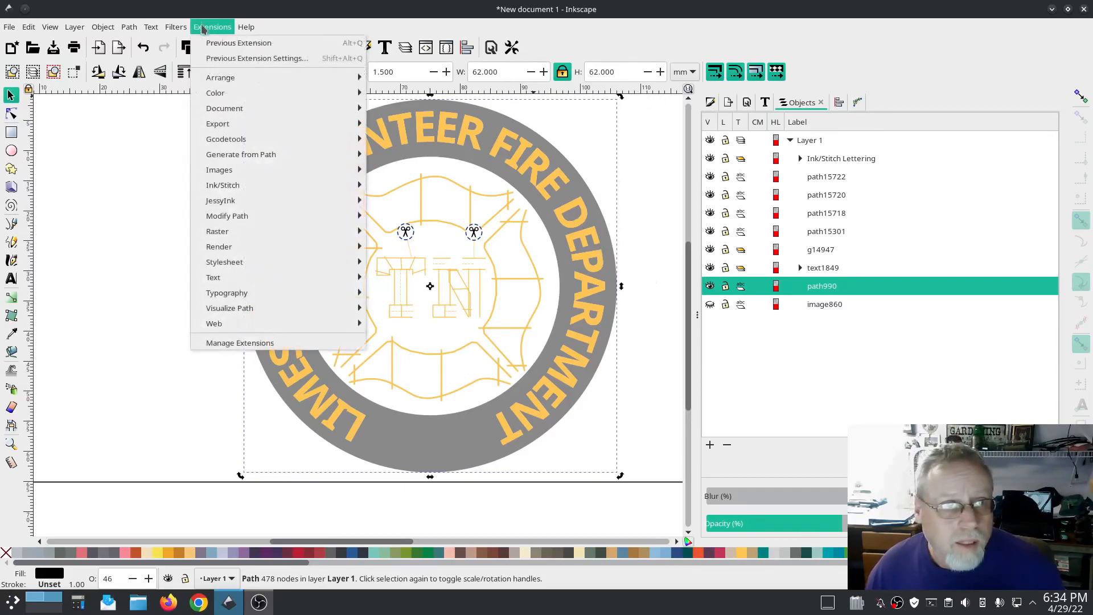
pyautogui.moveTo(263, 188)
pyautogui.moveTo(409, 202)
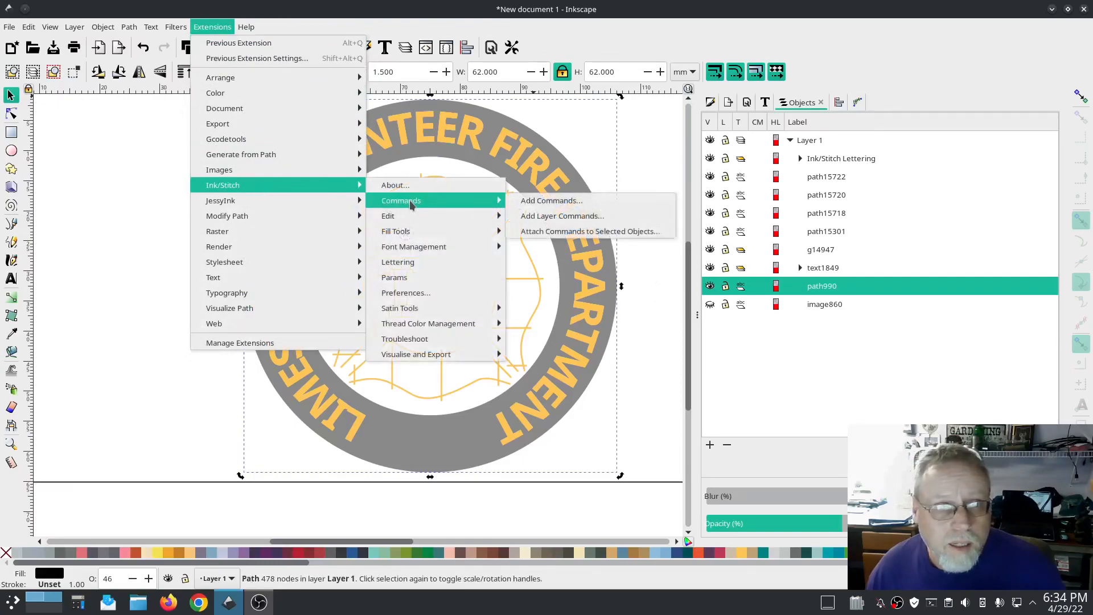
pyautogui.moveTo(399, 231)
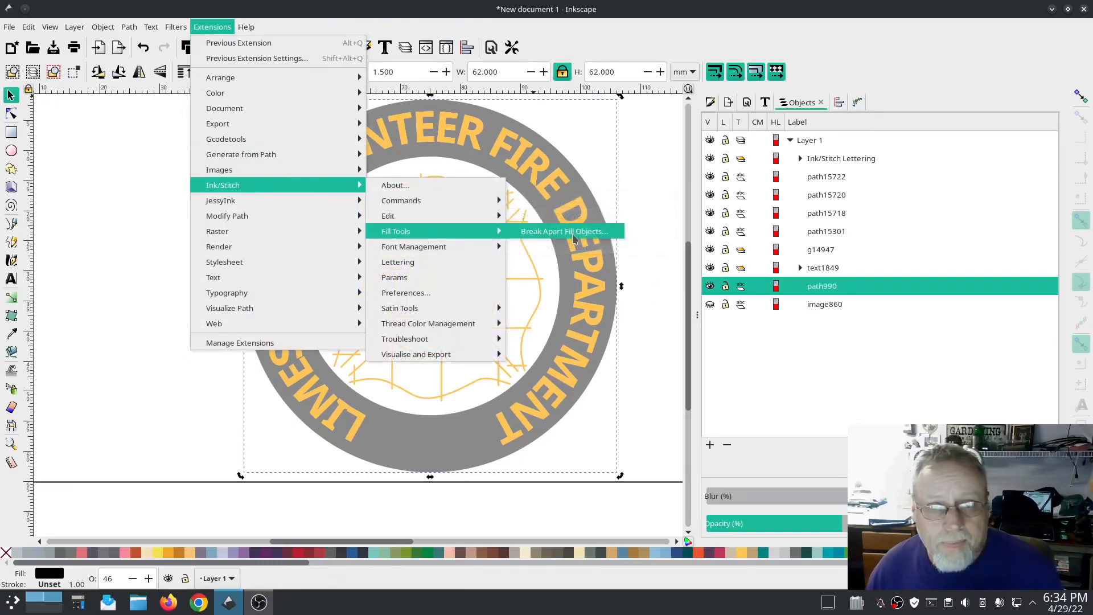
pyautogui.click(569, 231)
pyautogui.click(664, 350)
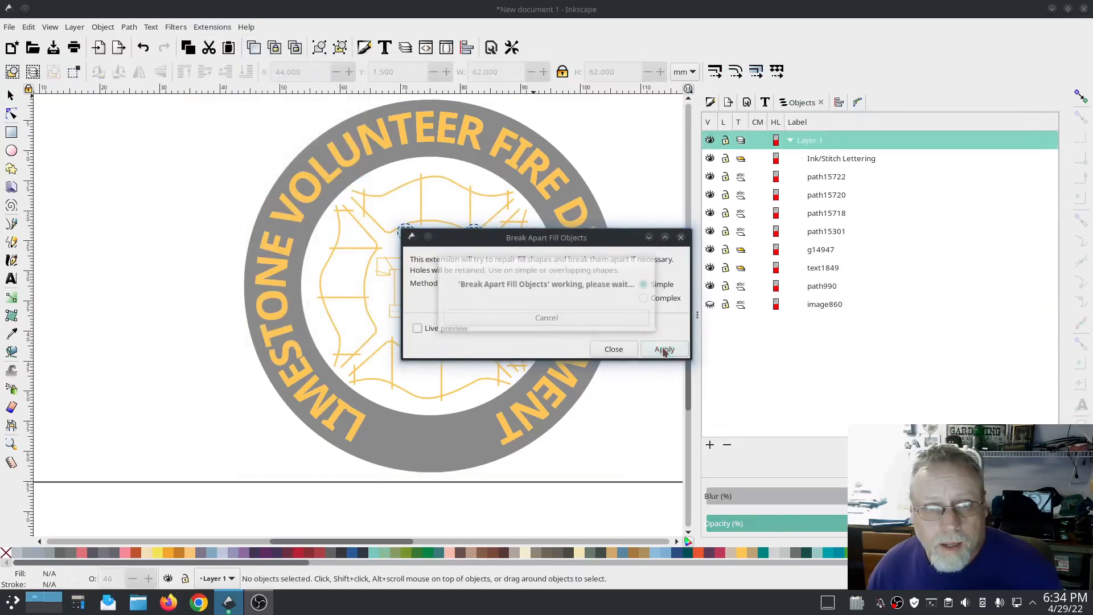
pyautogui.click(613, 350)
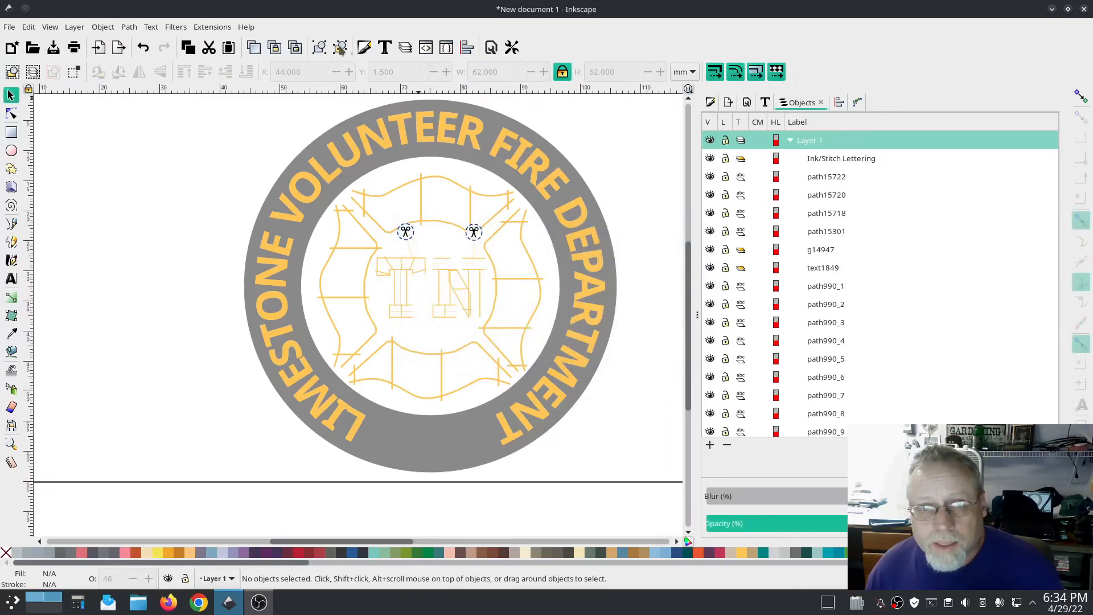
# Step: Rerun Ink/Stitch's Troubleshoot Objects check on the design and delete the resulting Troubleshoot layer
pyautogui.click(204, 27)
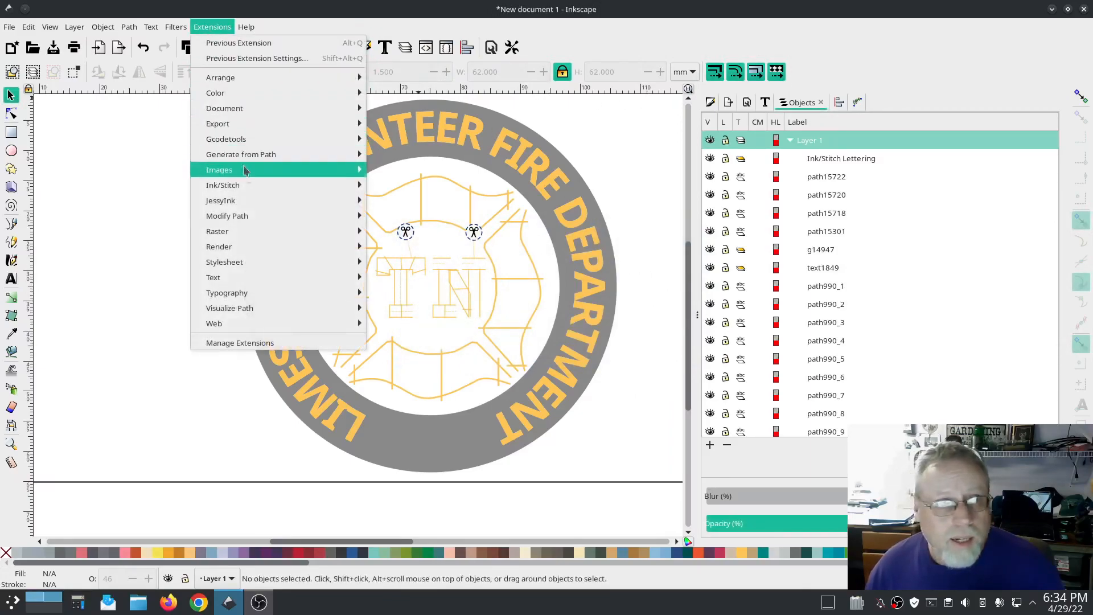
pyautogui.moveTo(248, 186)
pyautogui.moveTo(449, 215)
pyautogui.moveTo(438, 340)
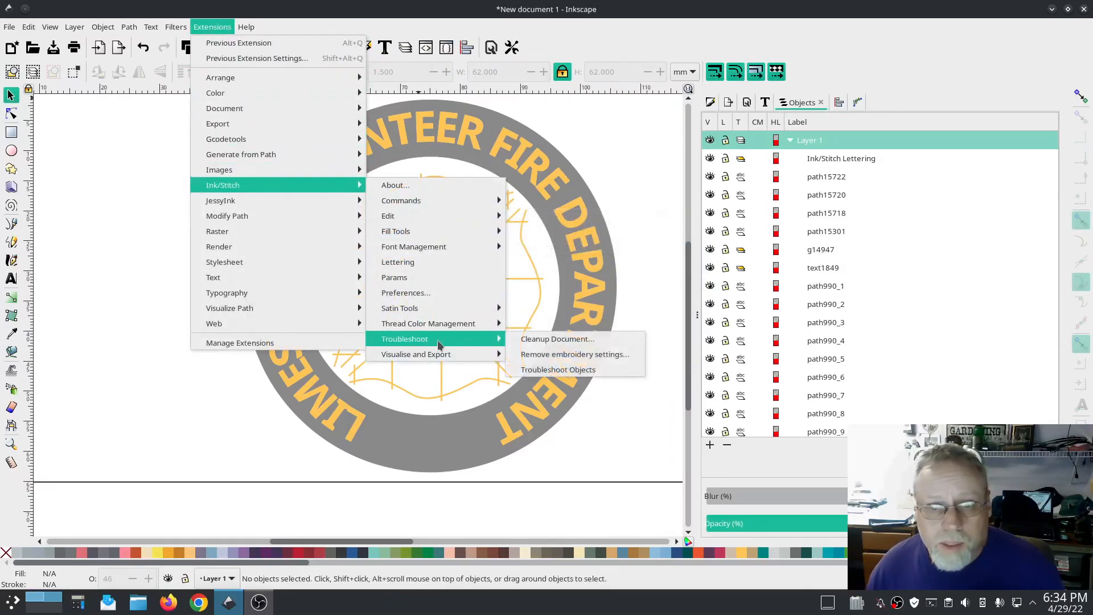
pyautogui.click(564, 370)
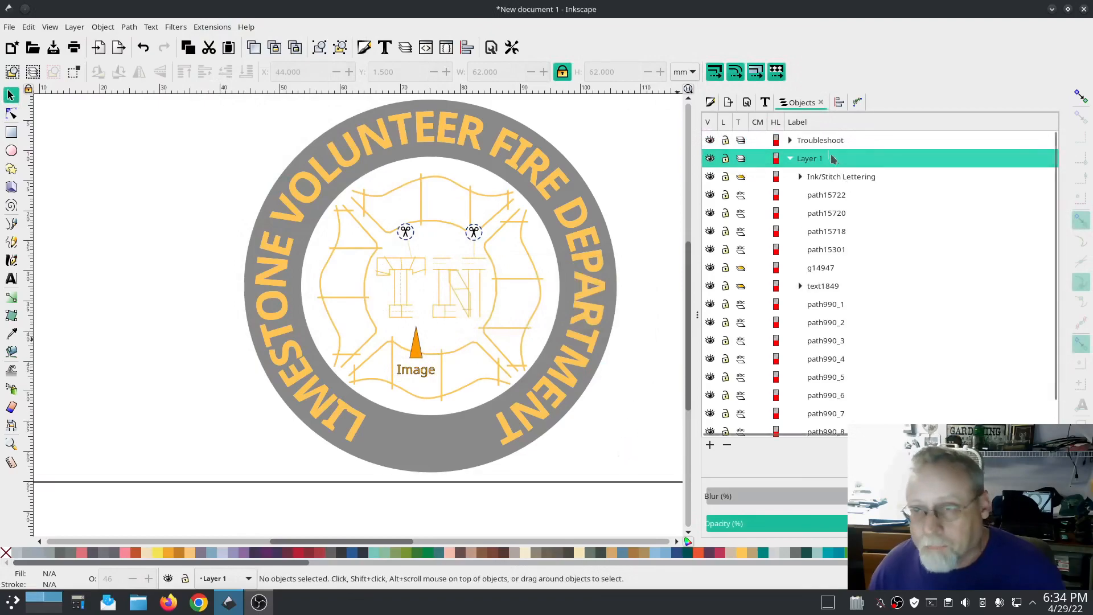
pyautogui.rightClick(820, 140)
pyautogui.click(876, 449)
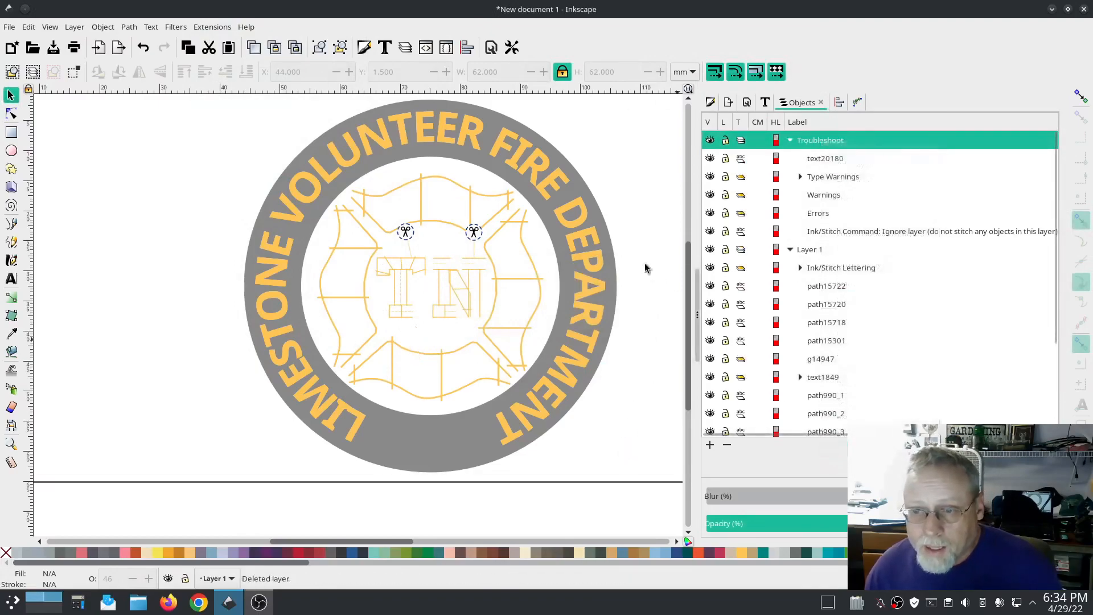
# Step: Open an Ink/Stitch preview of the design from the Visualise and Export tools
pyautogui.click(219, 27)
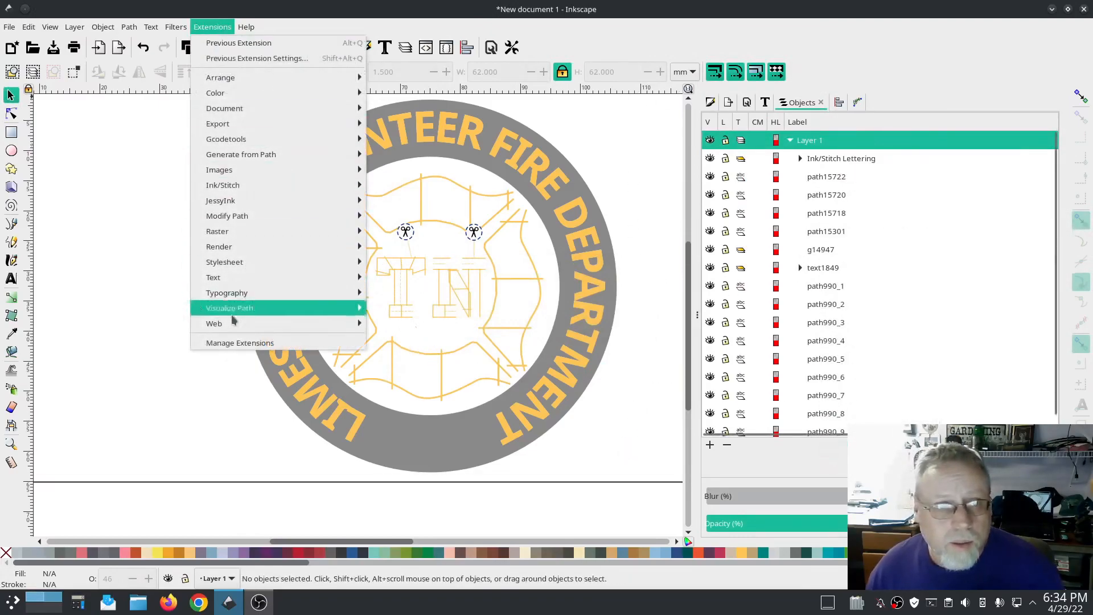
pyautogui.moveTo(254, 188)
pyautogui.moveTo(433, 354)
pyautogui.click(569, 386)
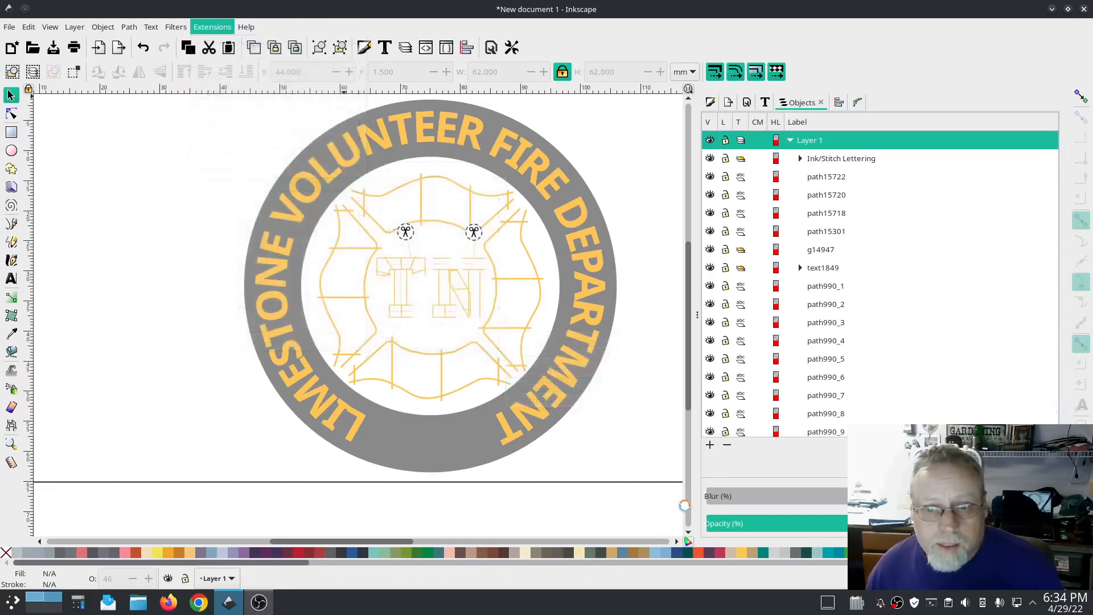
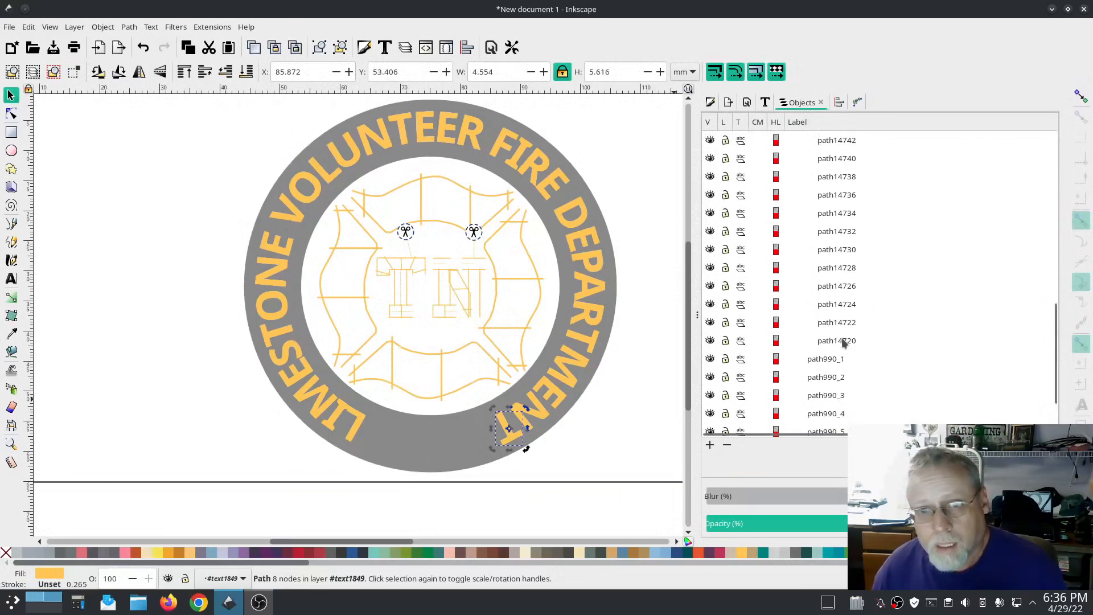
# Step: Select all the lettering paths and enter 45 in an Ink/Stitch Params setting
pyautogui.keyDown('shift'); pyautogui.click(844, 340); pyautogui.keyUp('shift')
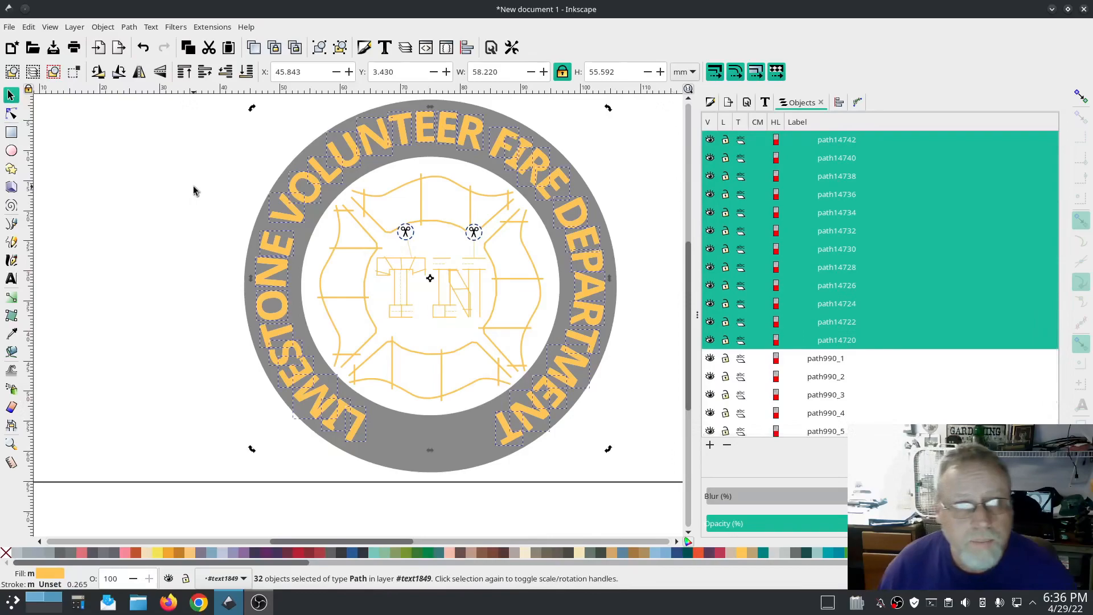
pyautogui.click(212, 26)
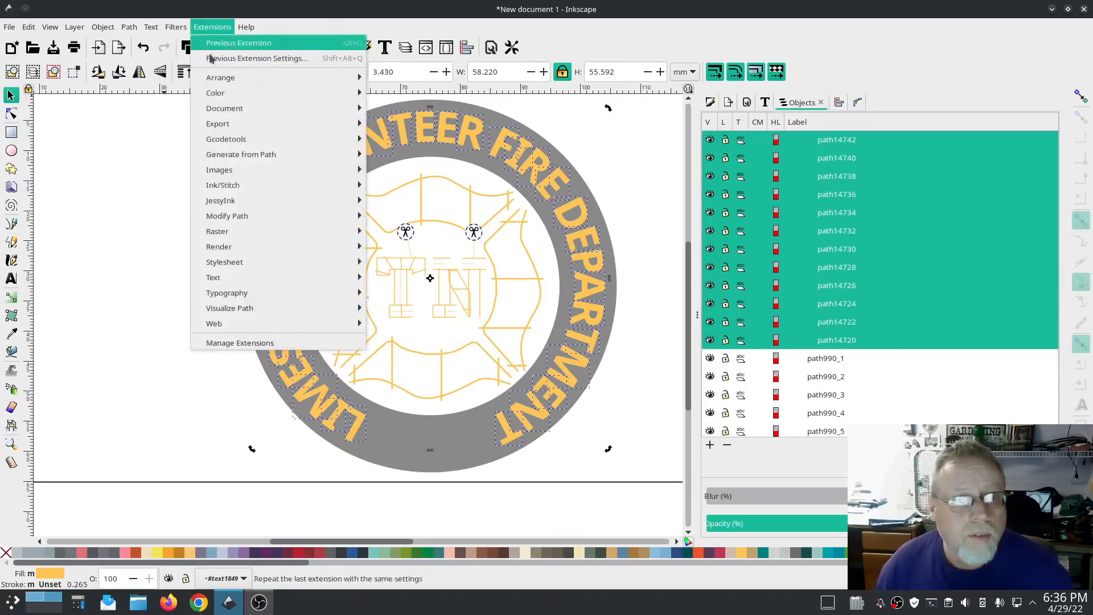
pyautogui.moveTo(219, 188)
pyautogui.click(454, 277)
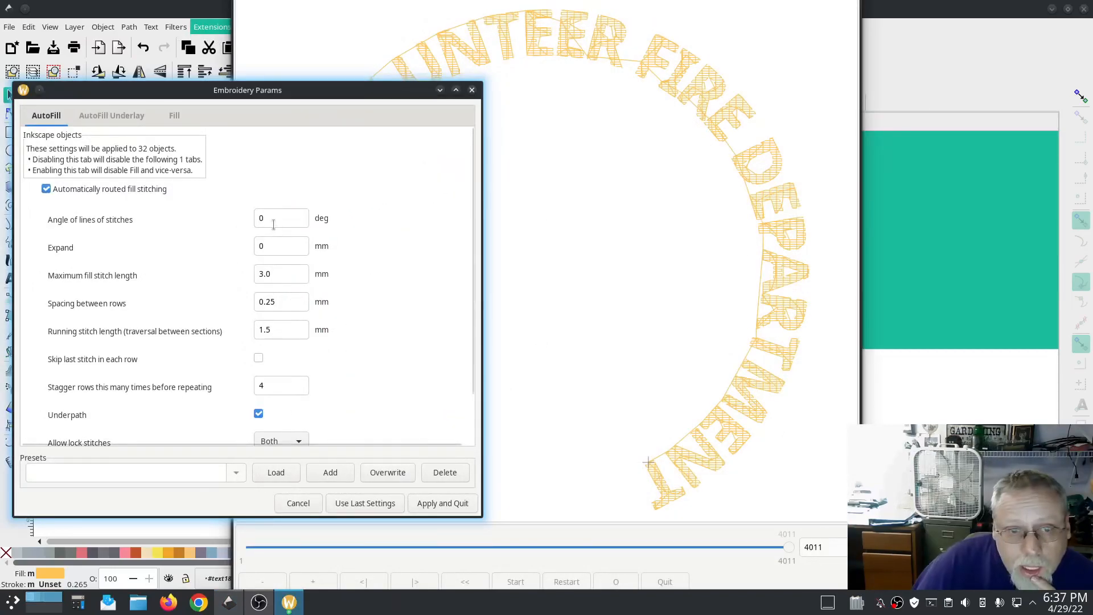
pyautogui.doubleClick(268, 218)
pyautogui.write('45')
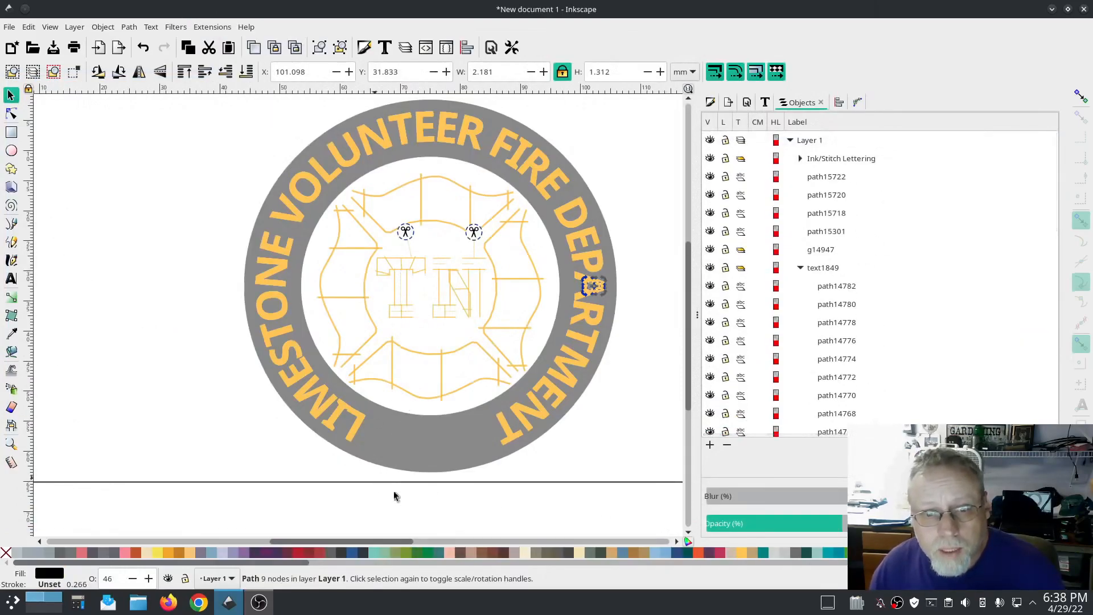
# Step: Make the hidden background patch image visible again
pyautogui.scroll(-10, 911, 304)
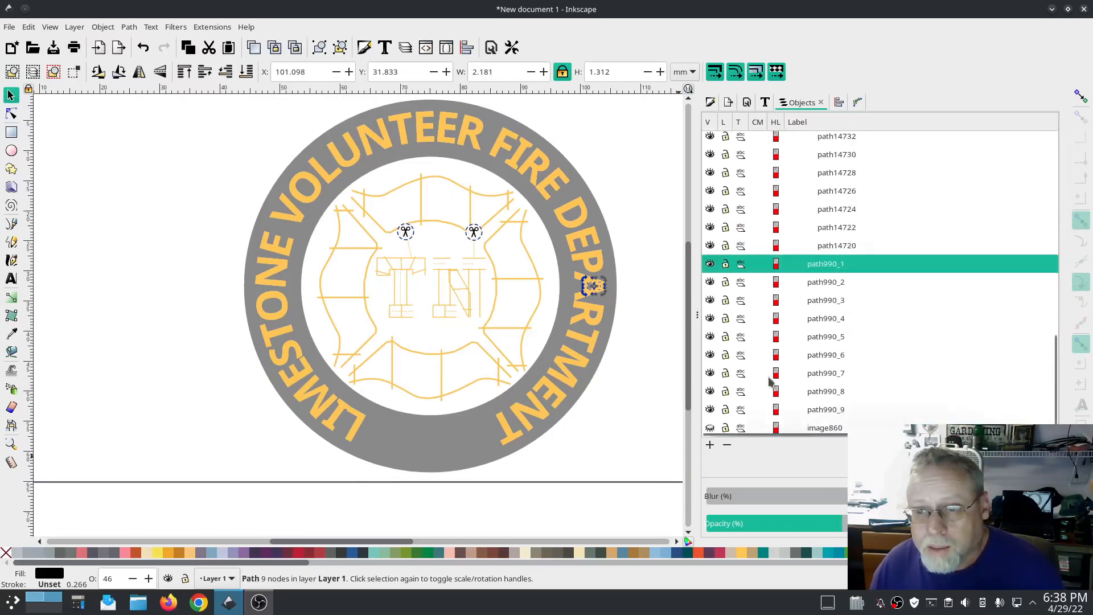
pyautogui.click(710, 428)
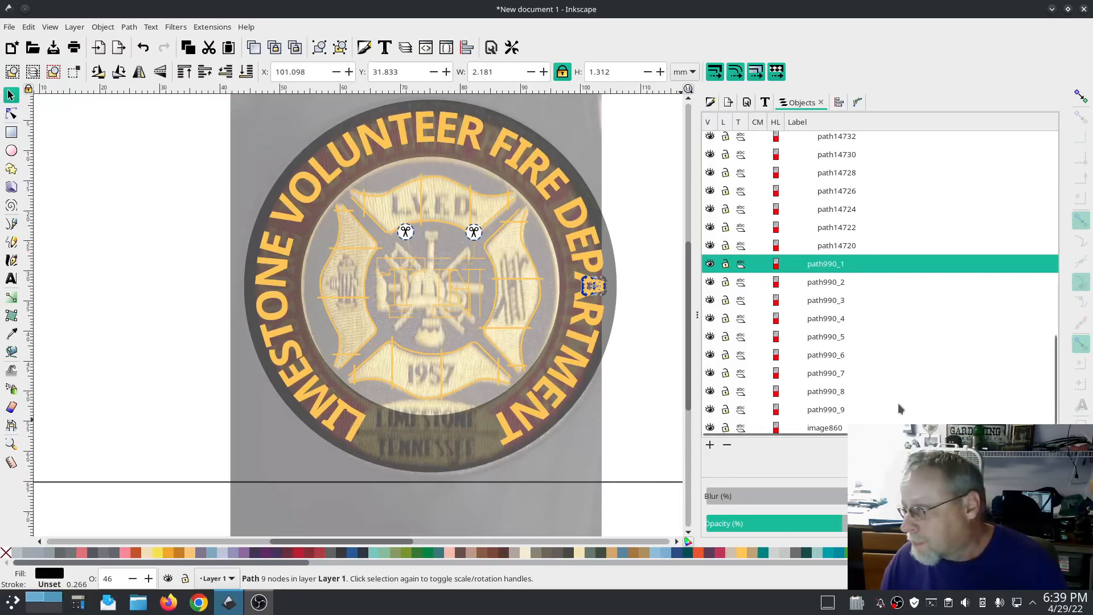
pyautogui.hotkey('alt', 'Tab')
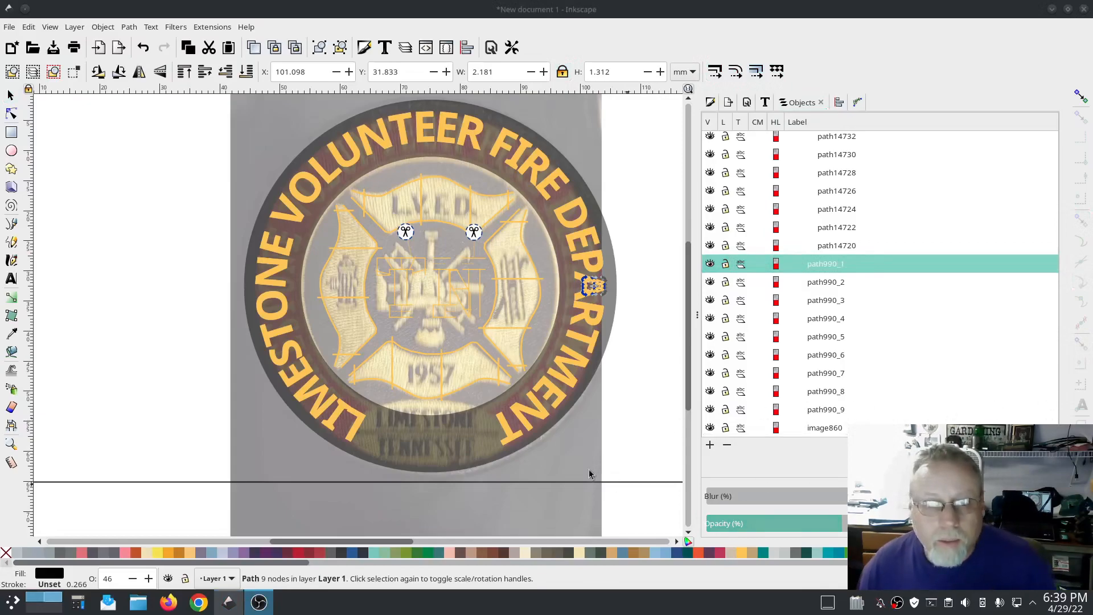
# Step: Select the grey ring path, duplicate it, and undo the last change
pyautogui.click(445, 446)
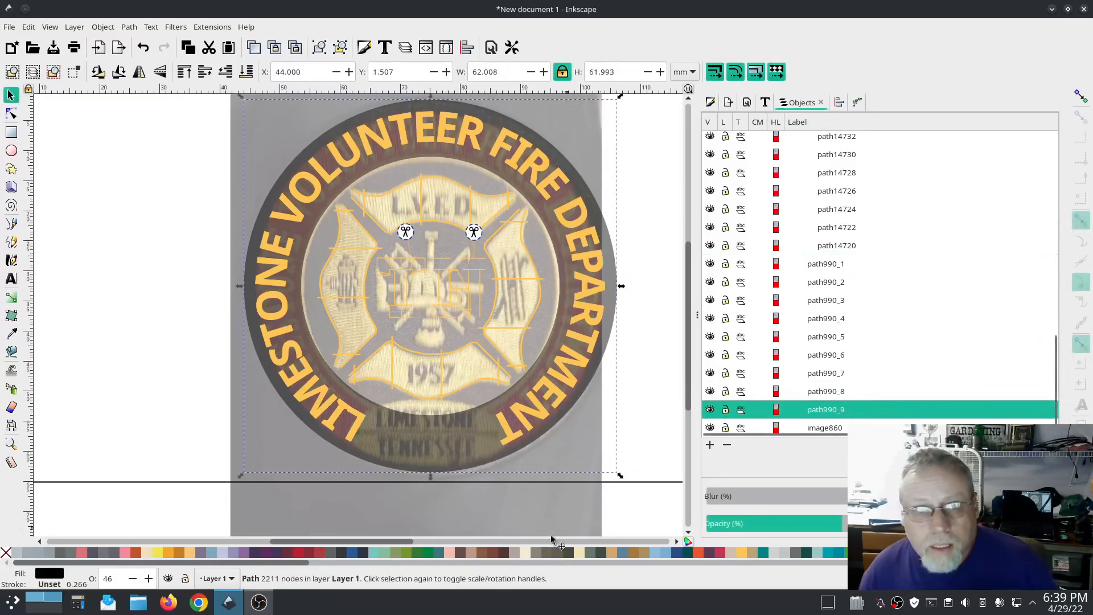
pyautogui.click(445, 448)
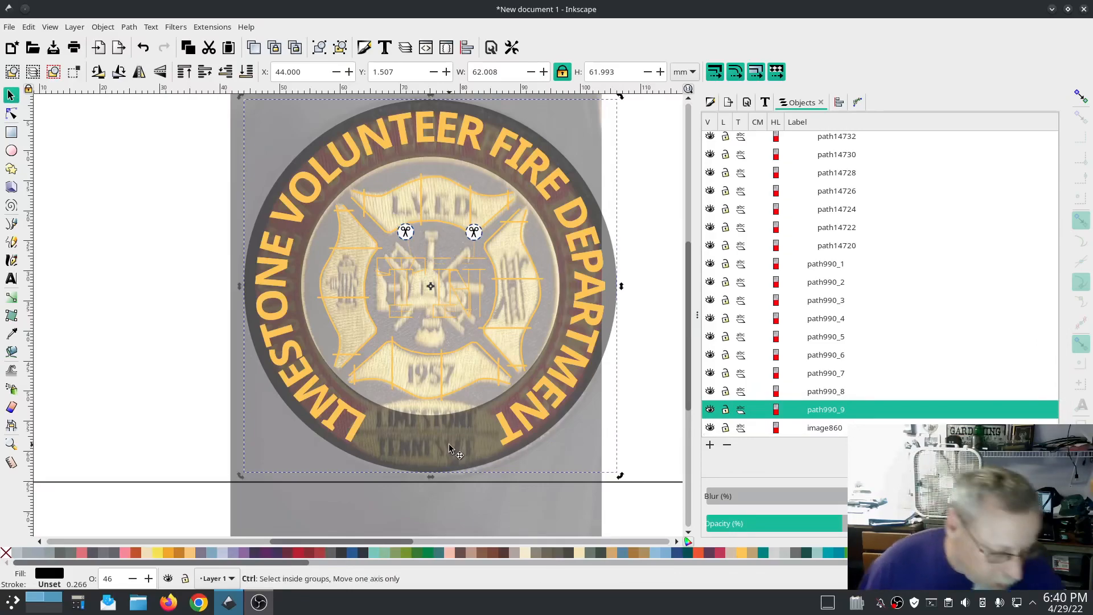
pyautogui.hotkey('ctrl', 'd')
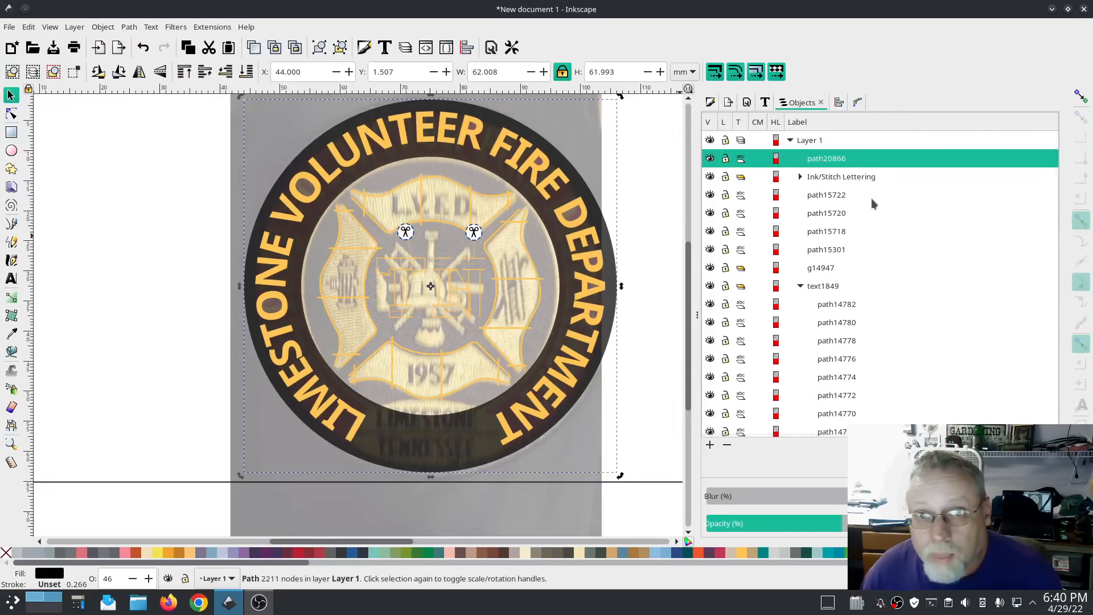
pyautogui.hotkey('ctrl', 'z')
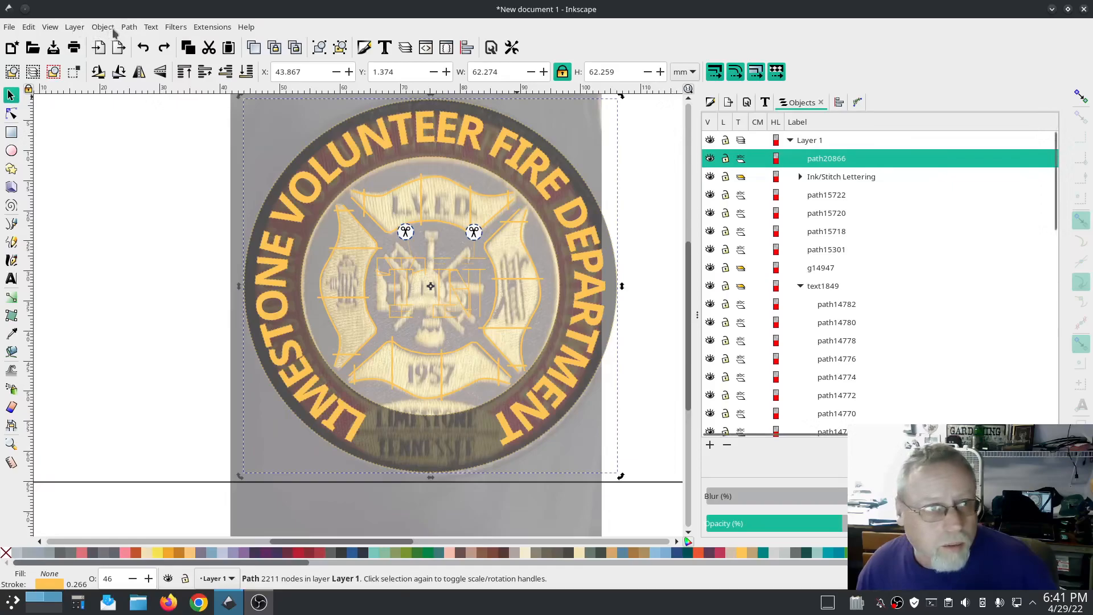
# Step: Break apart the duplicated ring path into separate subpaths
pyautogui.click(129, 27)
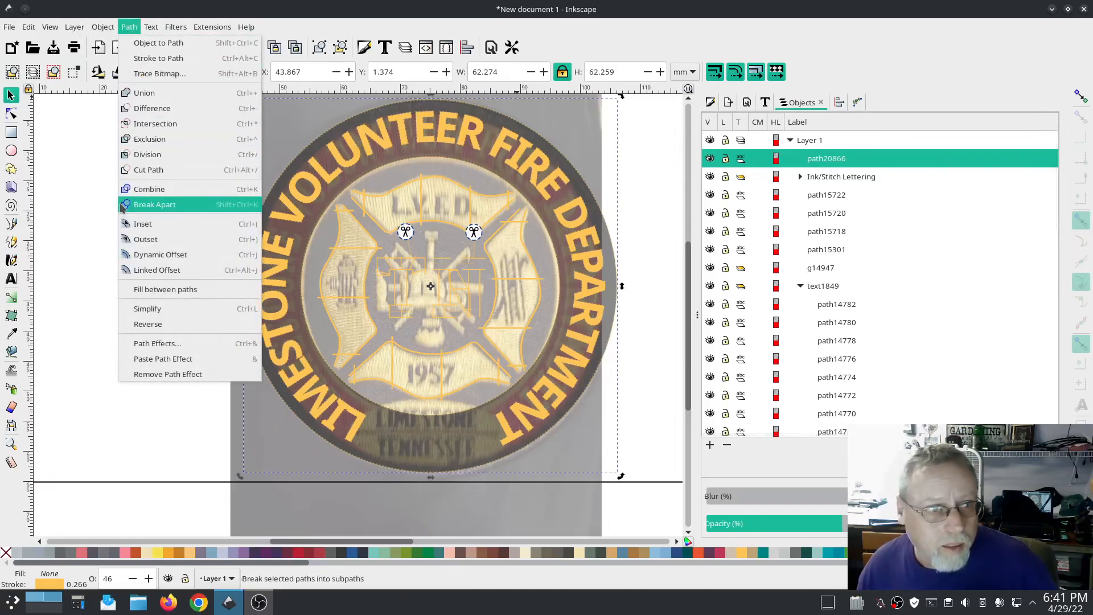
pyautogui.click(154, 205)
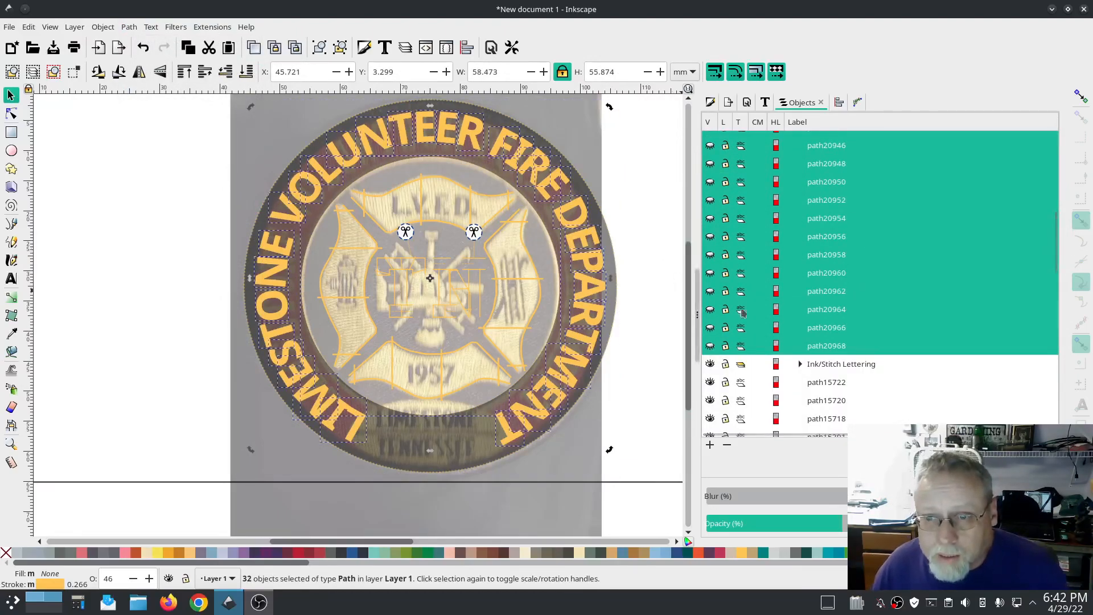
pyautogui.scroll(5, 844, 312)
pyautogui.scroll(3, 843, 312)
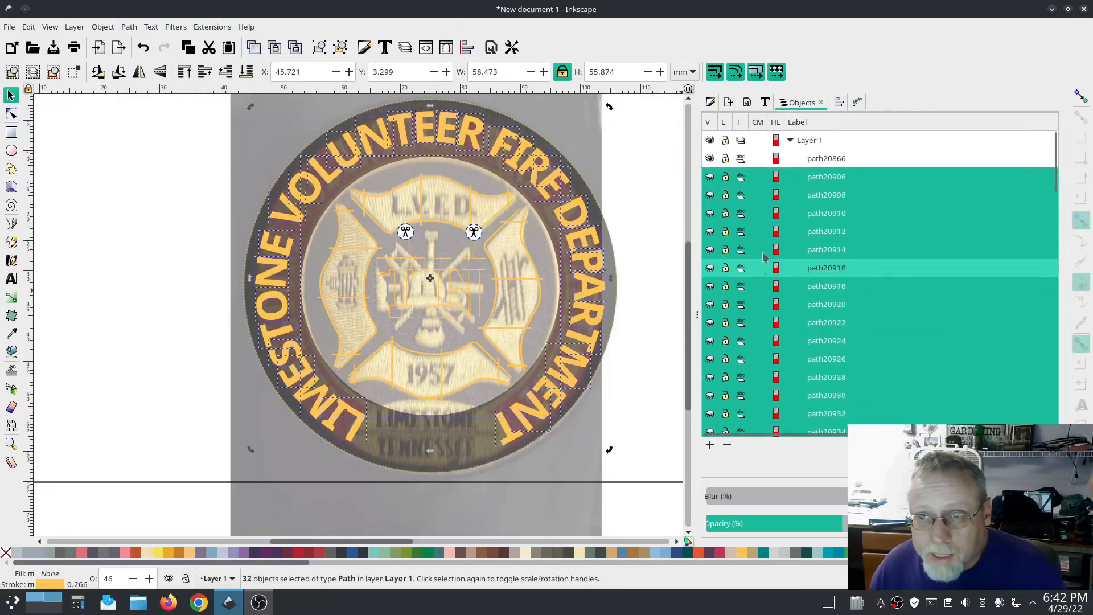
# Step: Select the broken-apart letter pieces below the inner circle path and delete them
pyautogui.click(709, 178)
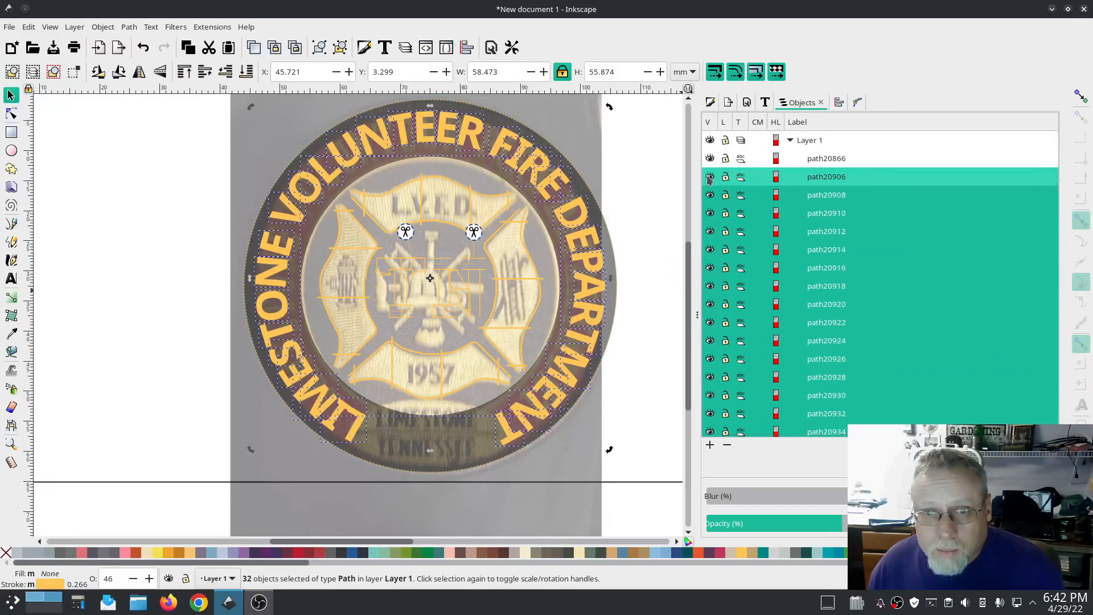
pyautogui.click(823, 181)
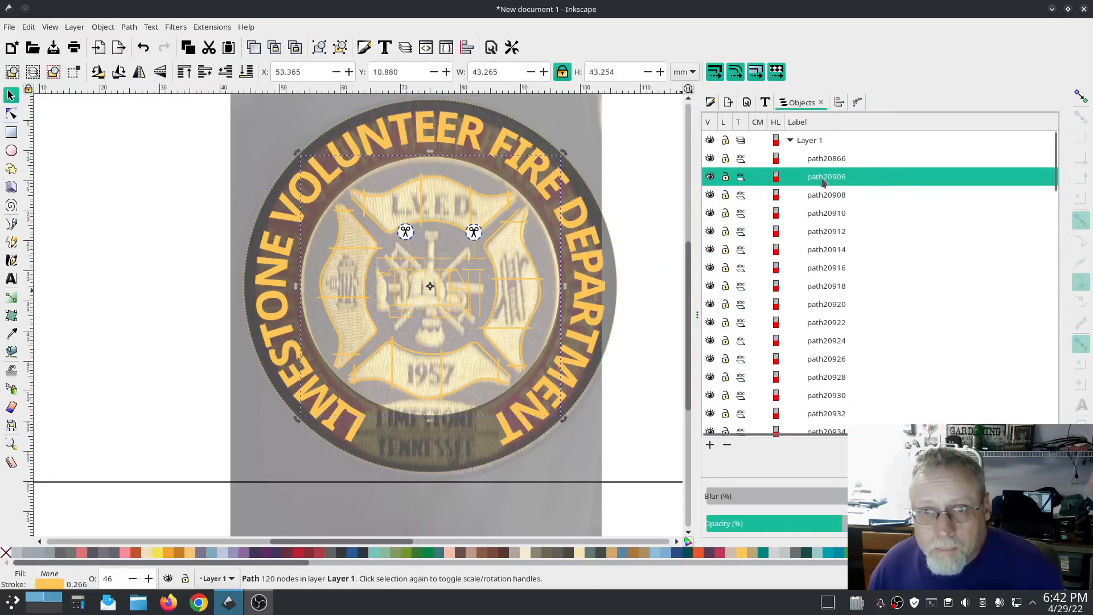
pyautogui.click(830, 195)
pyautogui.scroll(-15, 827, 216)
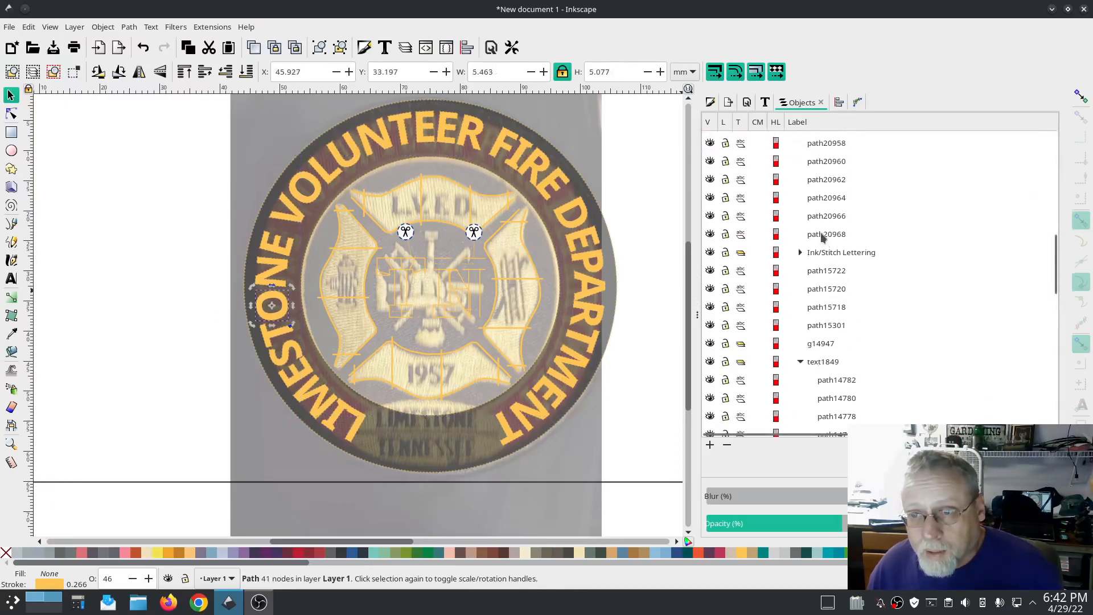
pyautogui.keyDown('shift'); pyautogui.click(823, 235); pyautogui.keyUp('shift')
pyautogui.press('Delete')
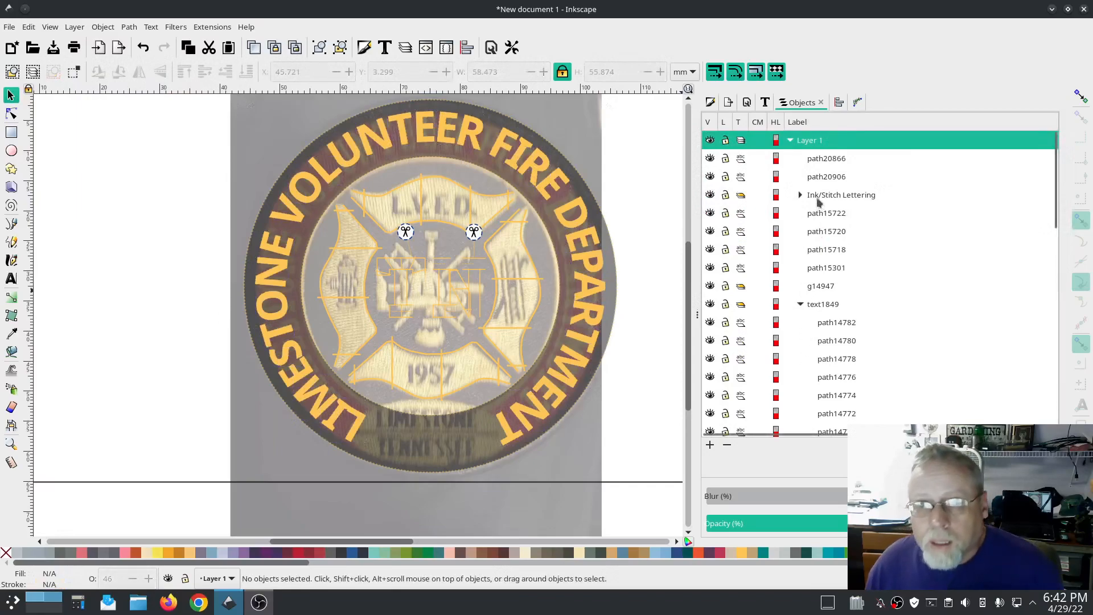
# Step: Select the two ring circle outlines and set their stroke colour to black
pyautogui.click(815, 161)
pyautogui.keyDown('shift'); pyautogui.click(821, 177); pyautogui.keyUp('shift')
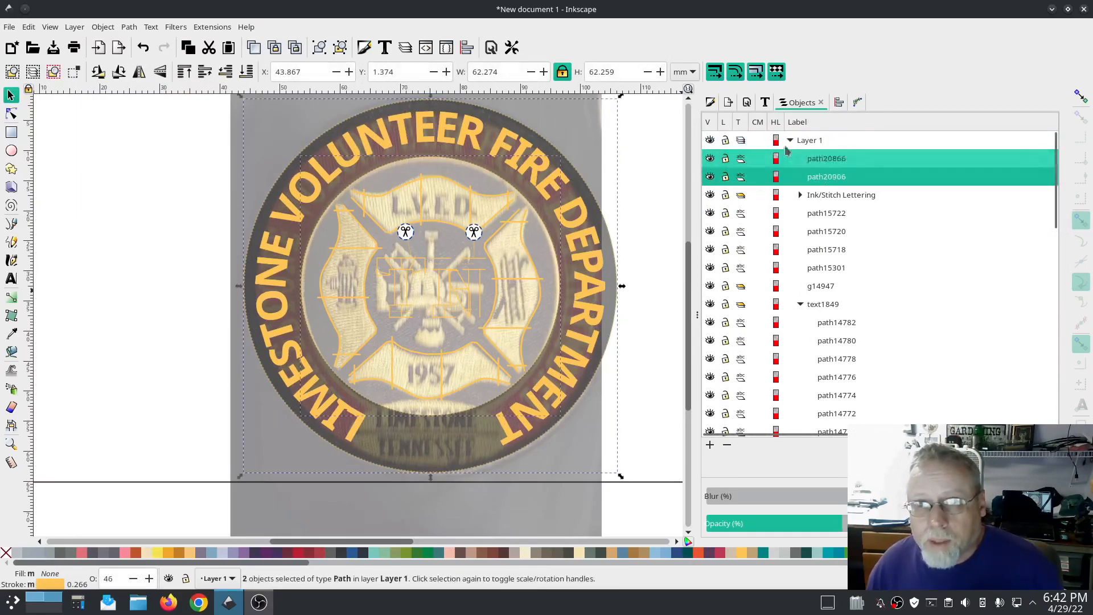
pyautogui.click(711, 102)
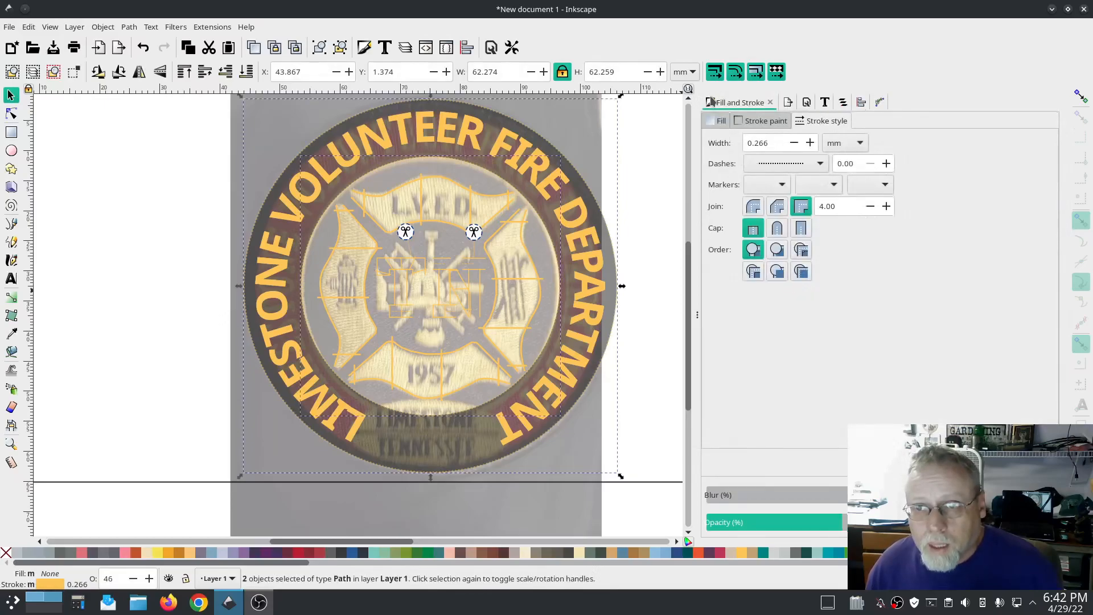
pyautogui.click(779, 122)
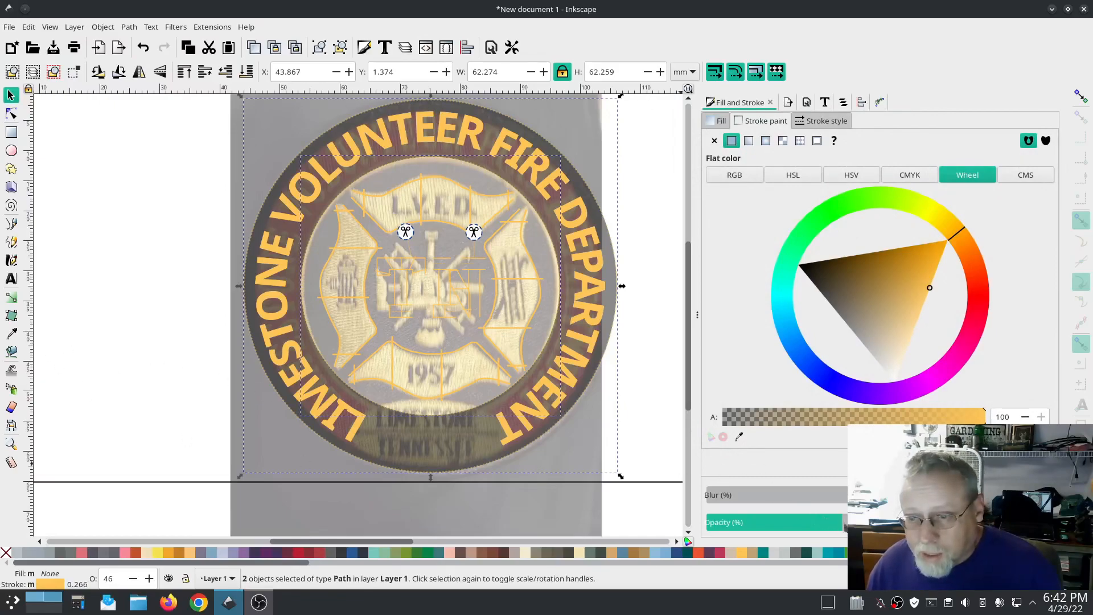
pyautogui.moveTo(842, 277); pyautogui.dragTo(782, 259)
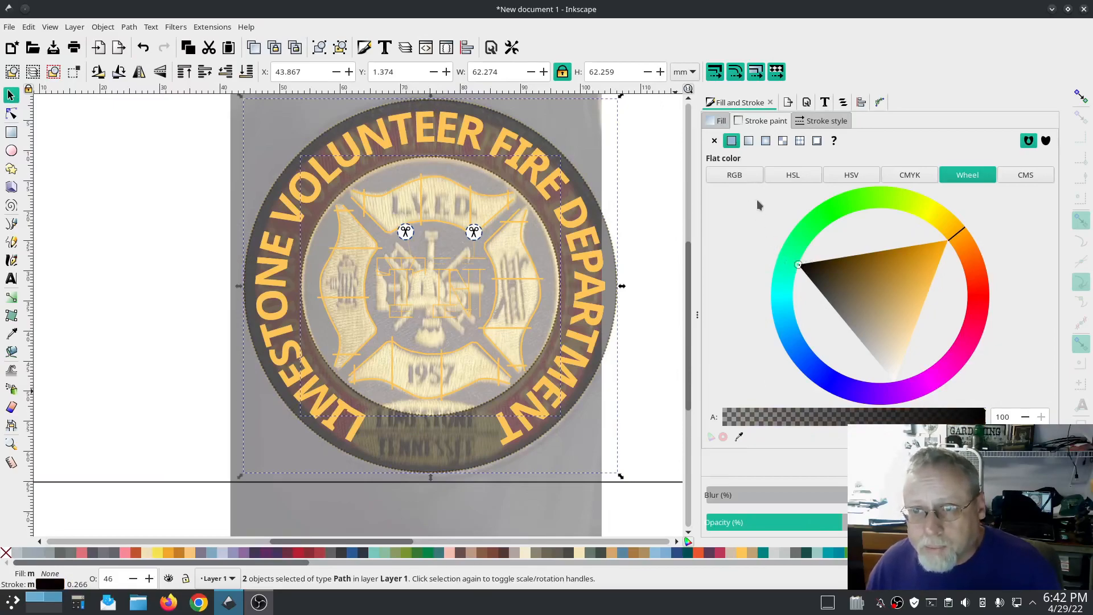
# Step: Set both circles' stroke to a solid 2 mm line at 100% opacity
pyautogui.click(800, 121)
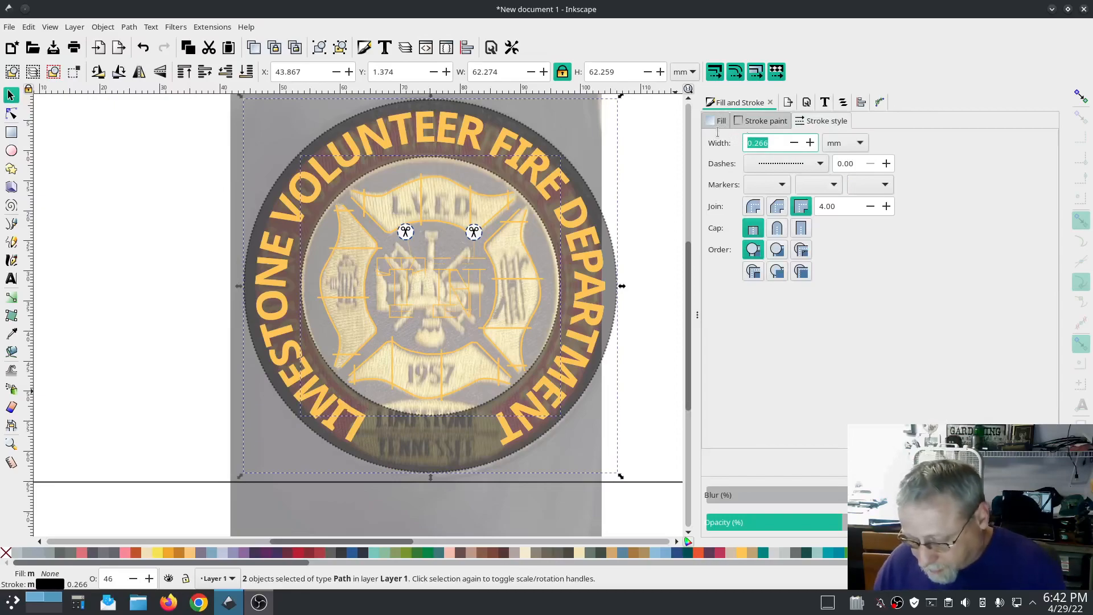
pyautogui.press('Return')
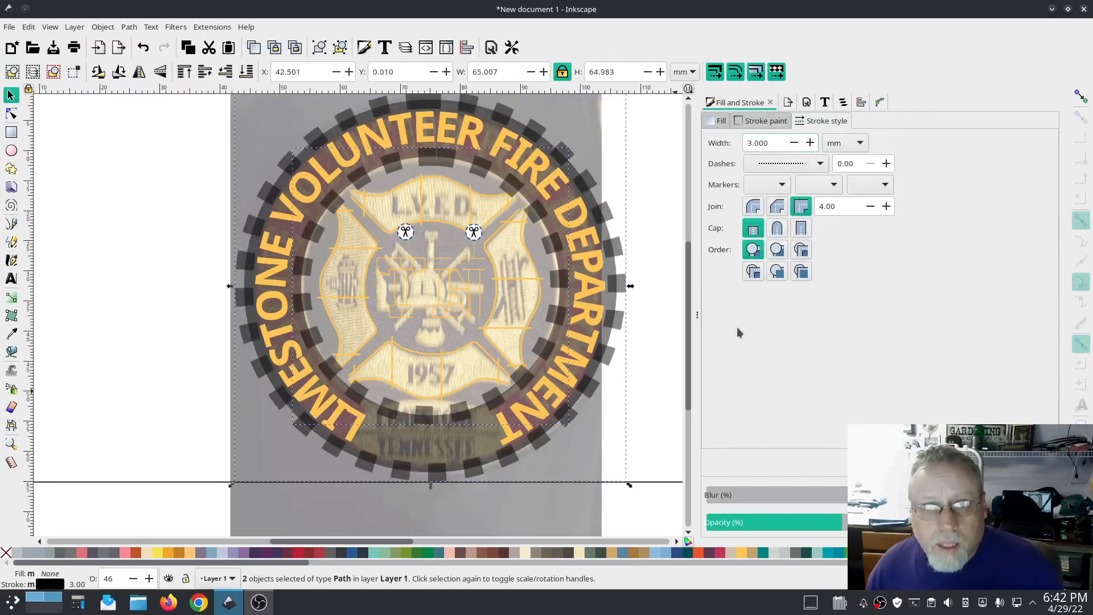
pyautogui.click(788, 163)
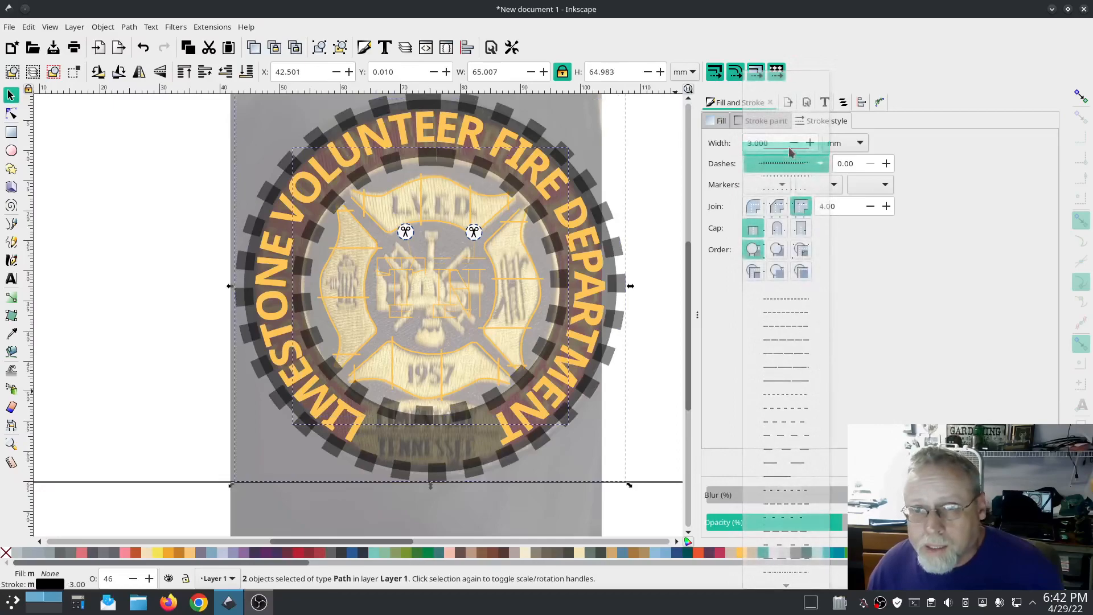
pyautogui.click(791, 151)
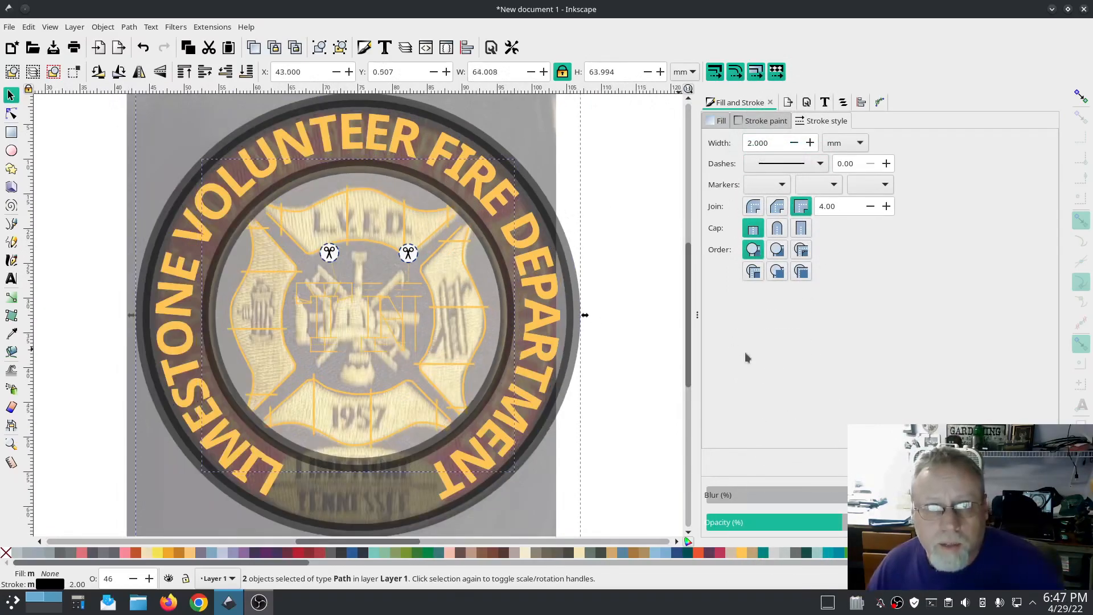
pyautogui.moveTo(850, 522); pyautogui.dragTo(1005, 522)
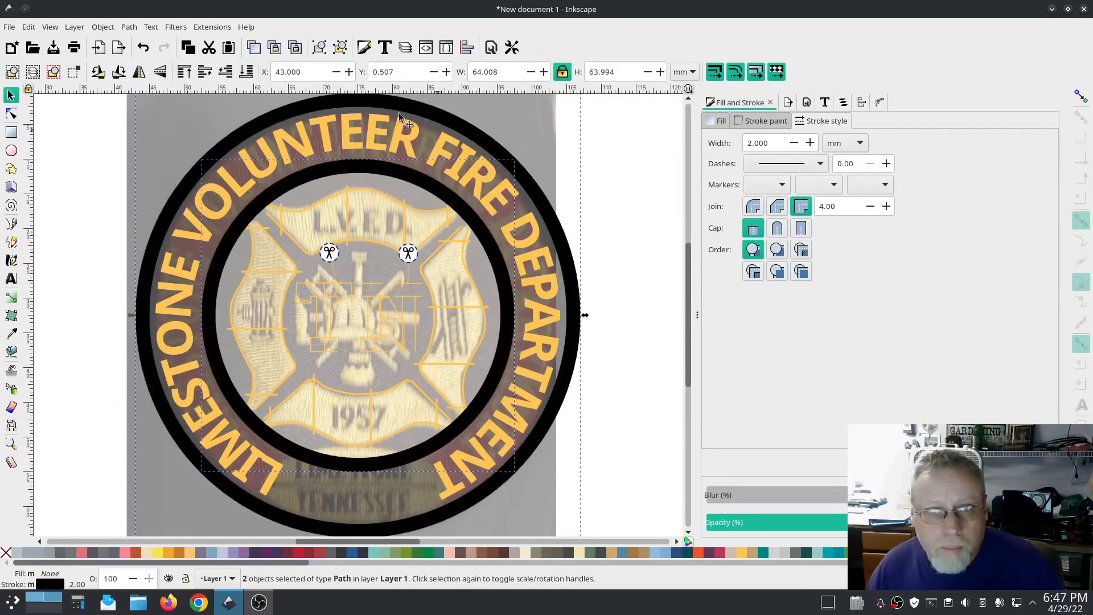
# Step: Convert the two circle lines to satin columns with Ink/Stitch's Convert Line to Satin
pyautogui.click(211, 27)
pyautogui.moveTo(245, 192)
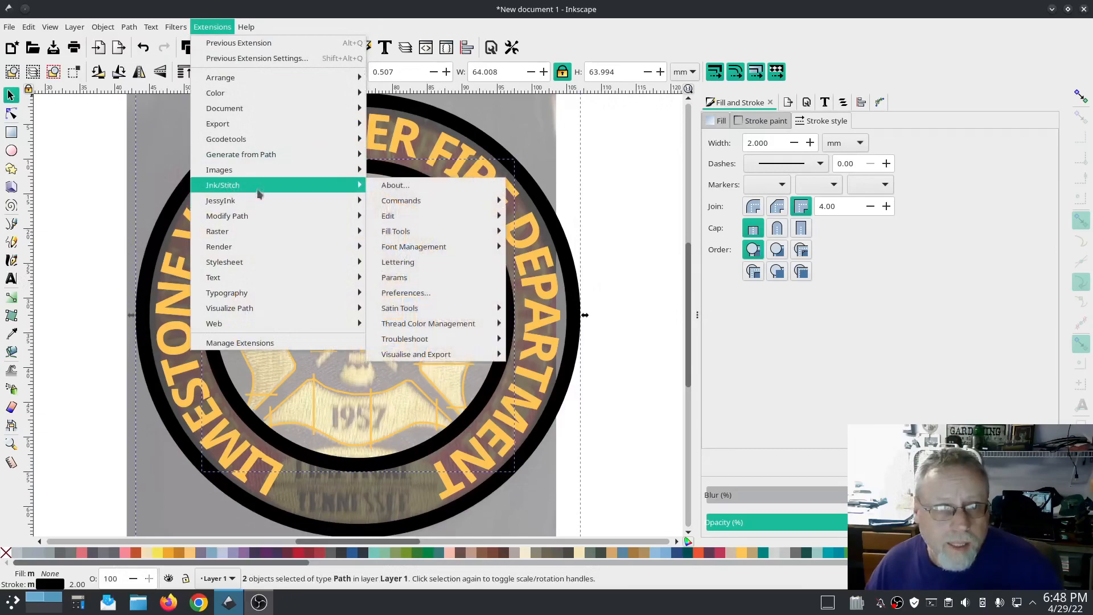
pyautogui.moveTo(424, 308)
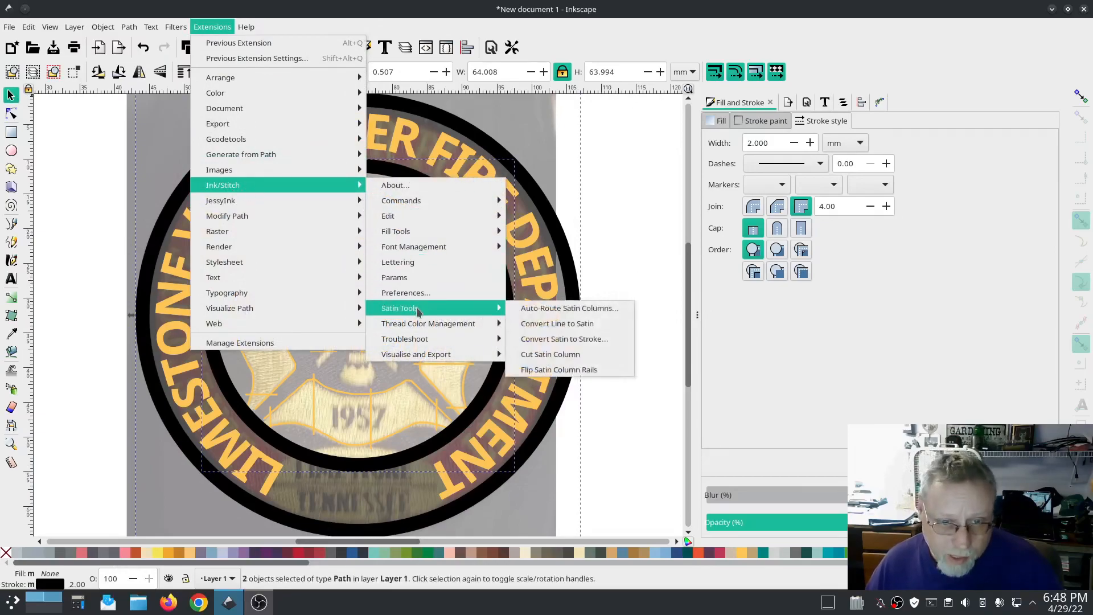
pyautogui.click(567, 326)
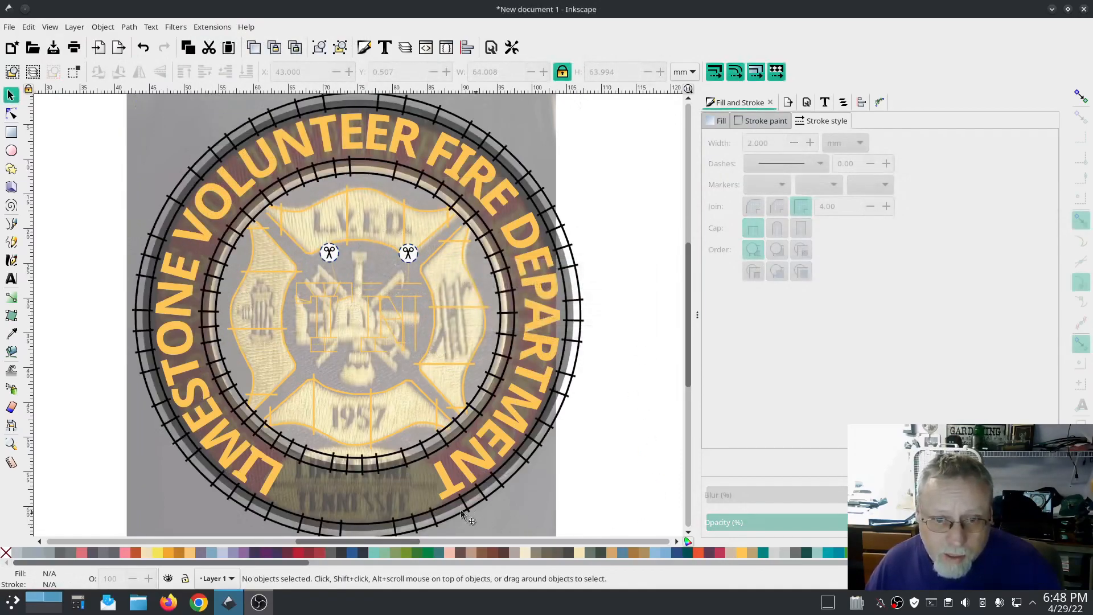
# Step: Select the ring fill and raise its opacity to 100%
pyautogui.click(384, 495)
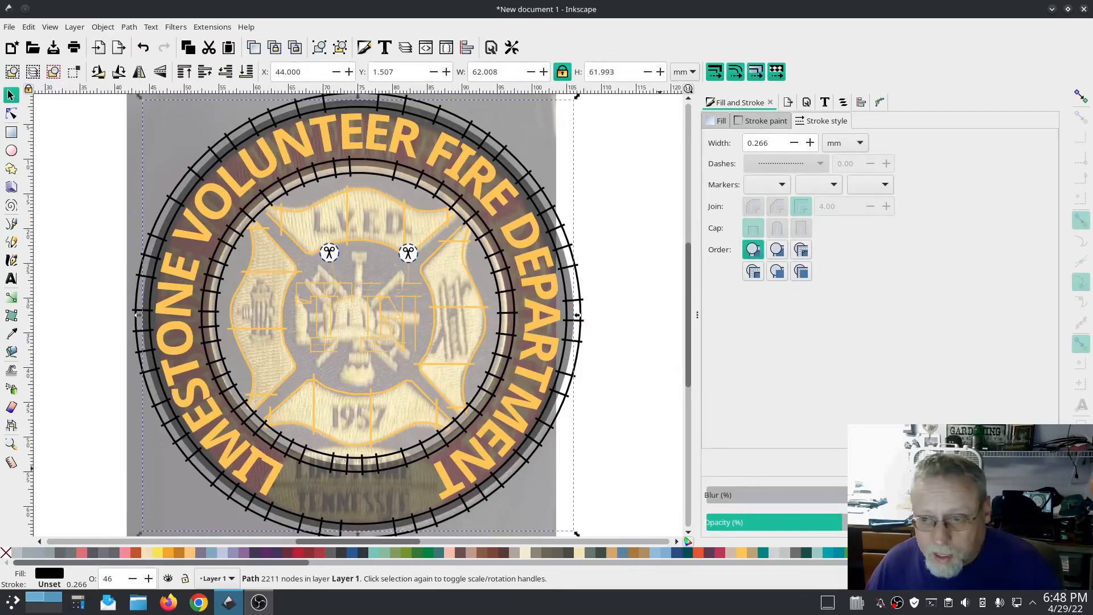
pyautogui.moveTo(842, 522); pyautogui.dragTo(993, 522)
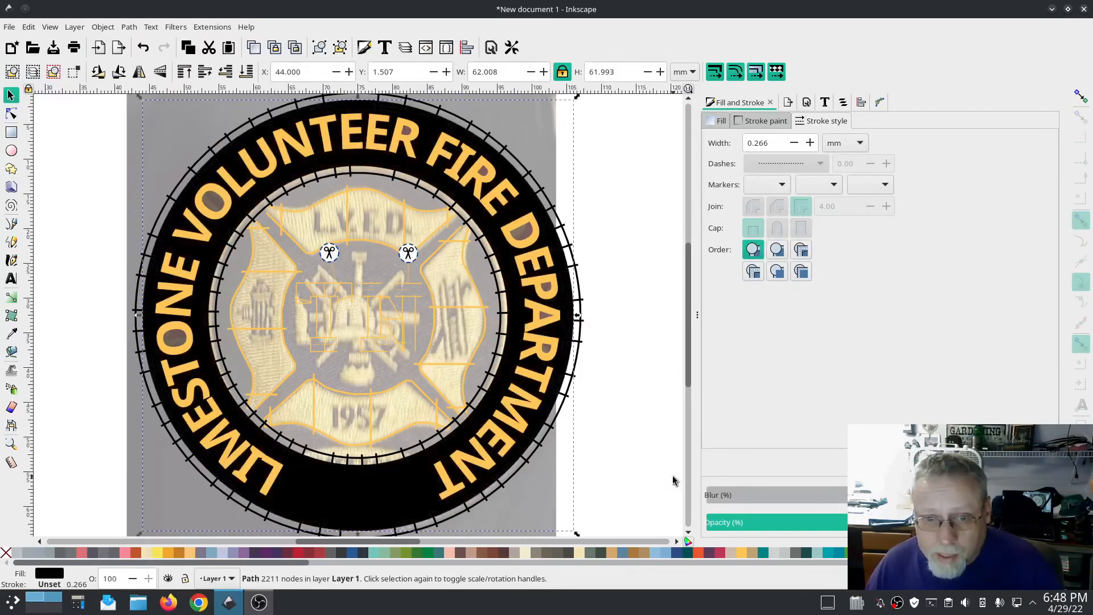
# Step: Select all objects sharing the ring's style and set their opacity to 100%
pyautogui.rightClick(351, 492)
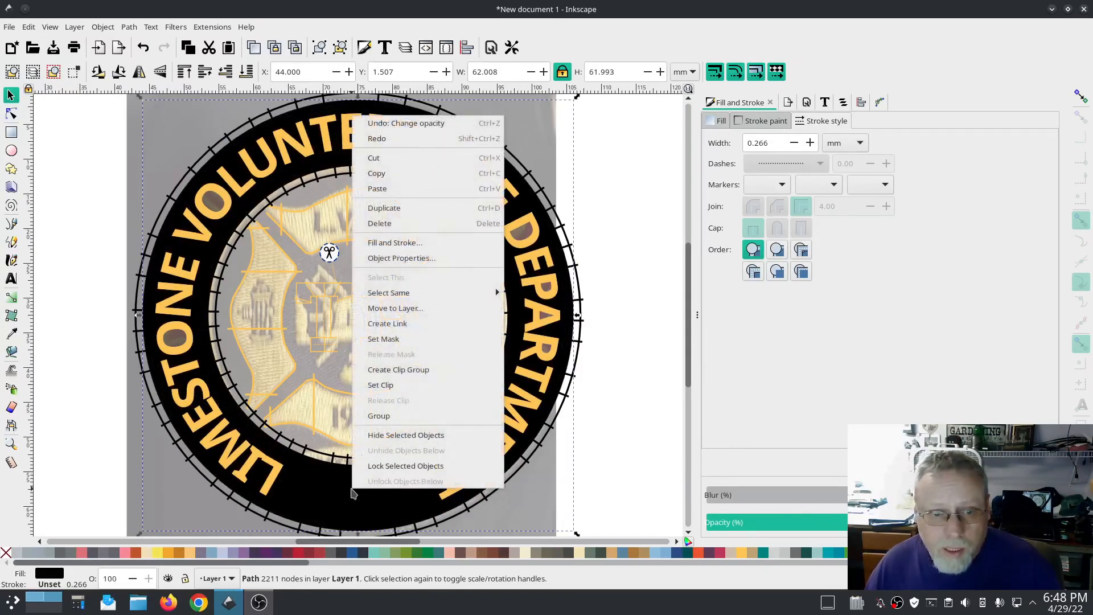
pyautogui.click(399, 296)
pyautogui.click(562, 308)
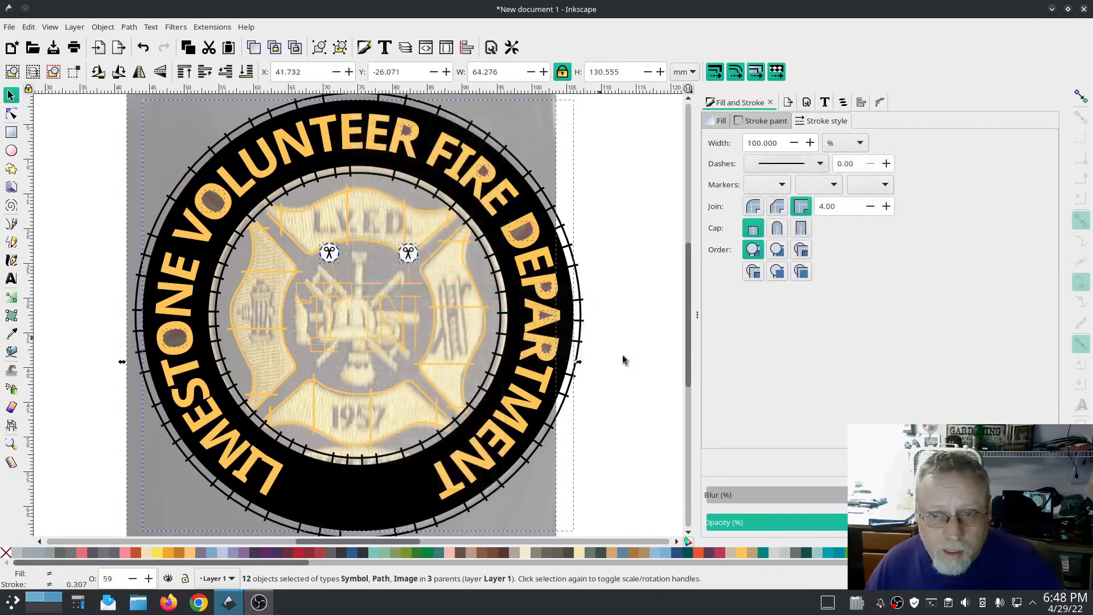
pyautogui.moveTo(862, 522); pyautogui.dragTo(971, 522)
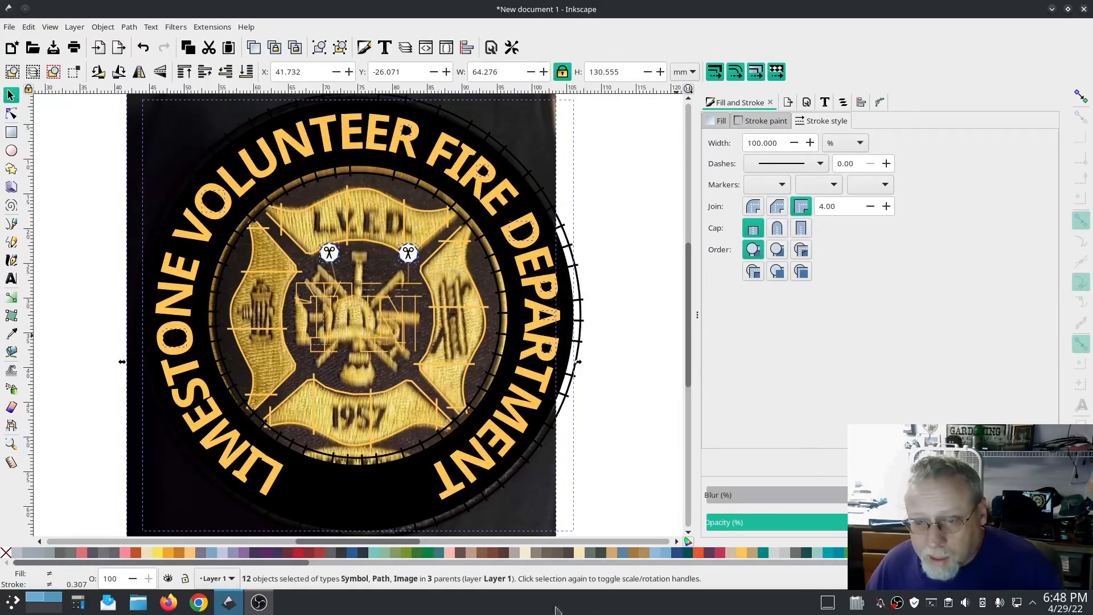
# Step: Fill the selected ring objects with the Gray Ridge color
pyautogui.click(94, 553)
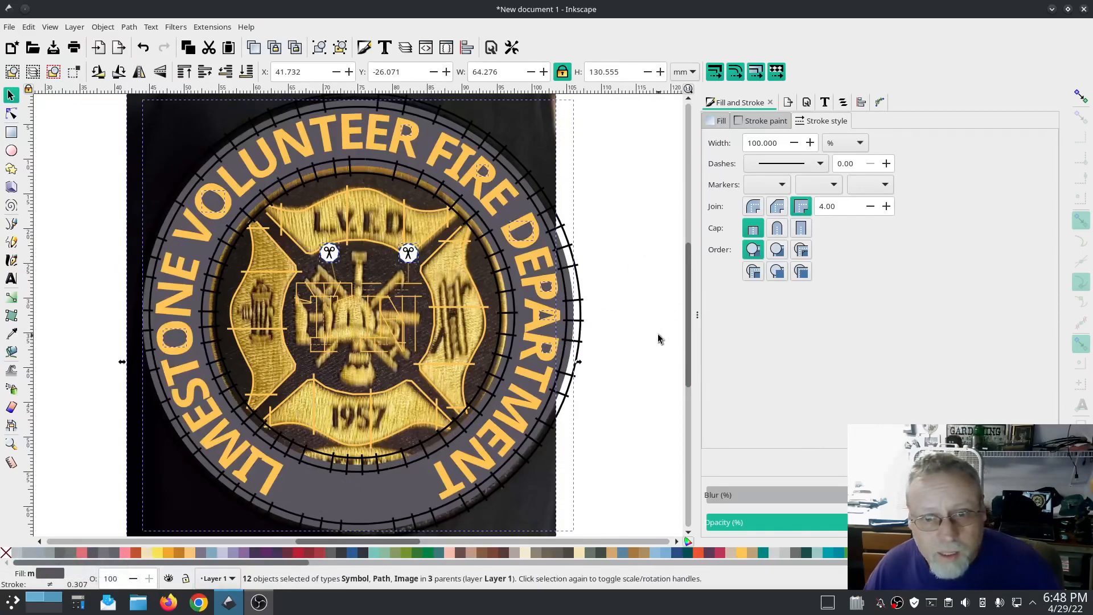
# Step: Select the background photo and lower its opacity to 42%
pyautogui.click(652, 312)
pyautogui.click(547, 124)
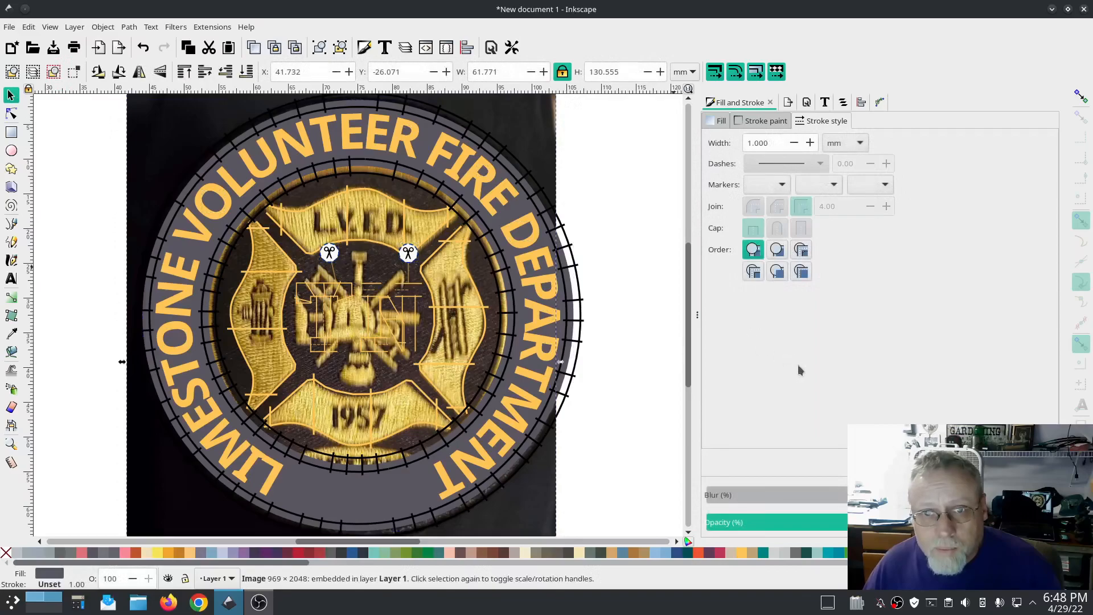
pyautogui.click(844, 102)
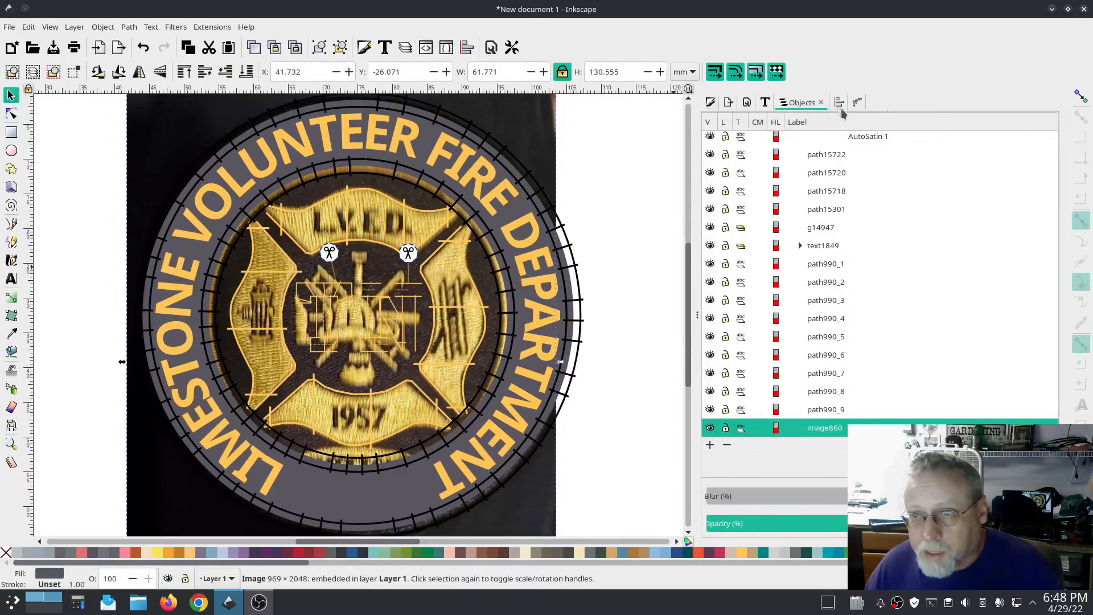
pyautogui.click(831, 522)
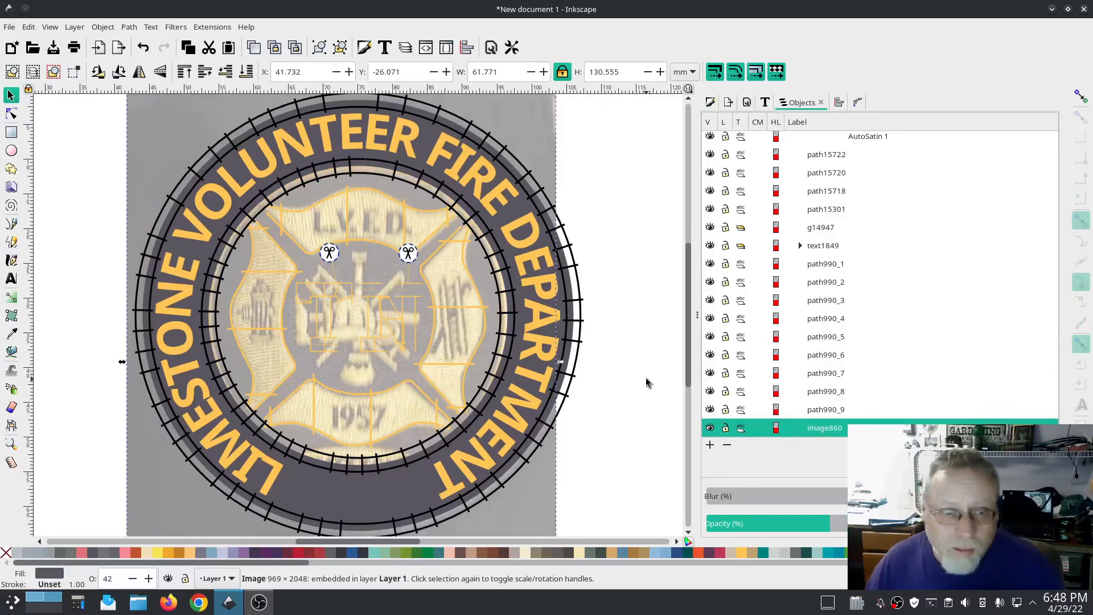
# Step: Hide the background image860 so only the digitized artwork shows
pyautogui.scroll(-5, 628, 347)
pyautogui.scroll(6, 628, 346)
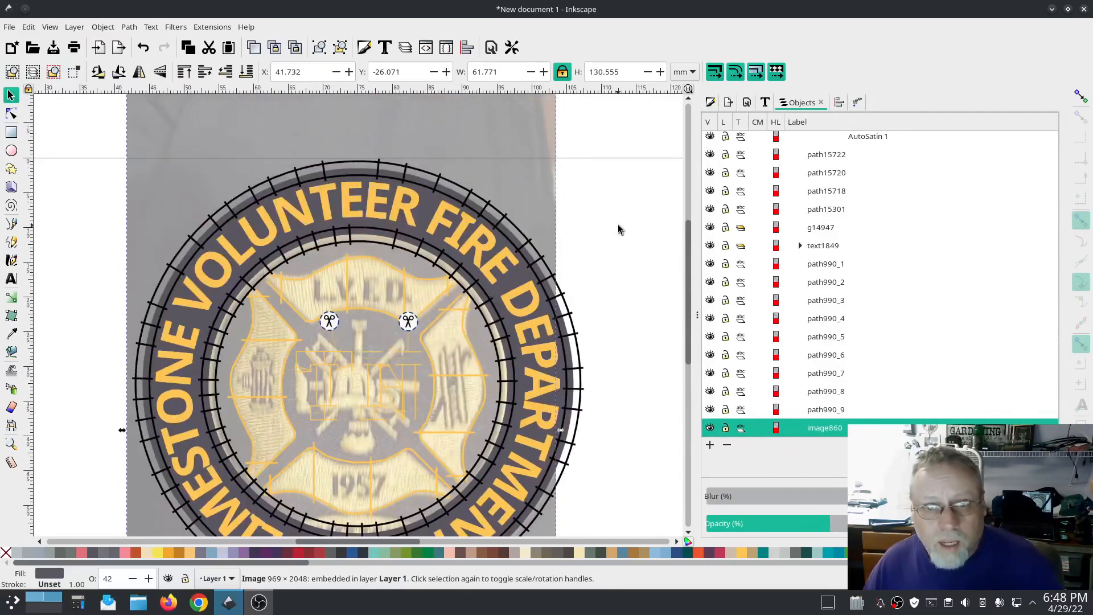
pyautogui.click(605, 135)
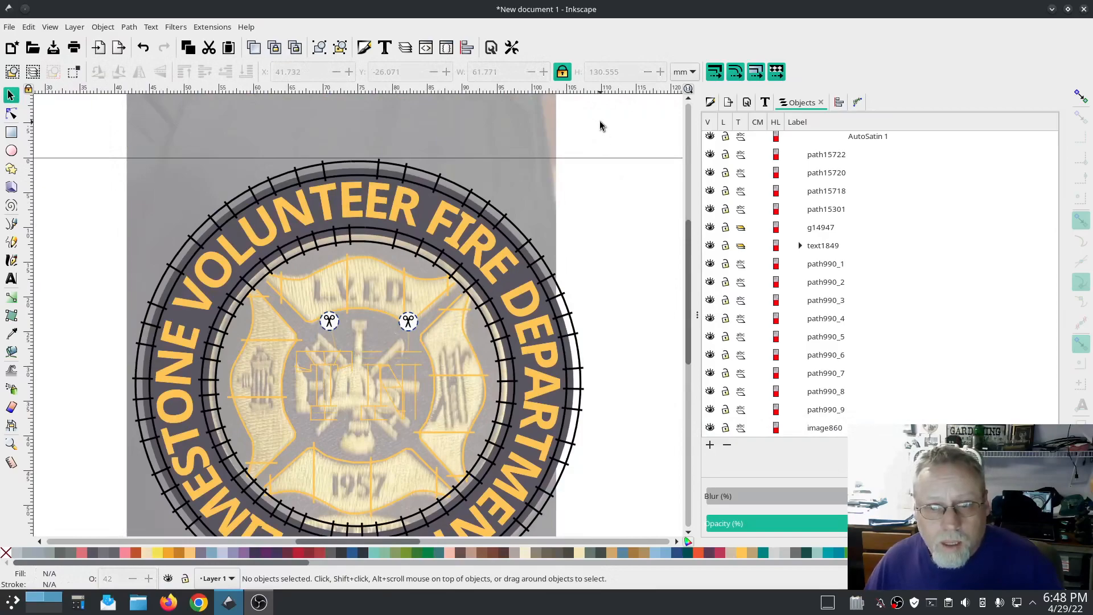
pyautogui.click(710, 428)
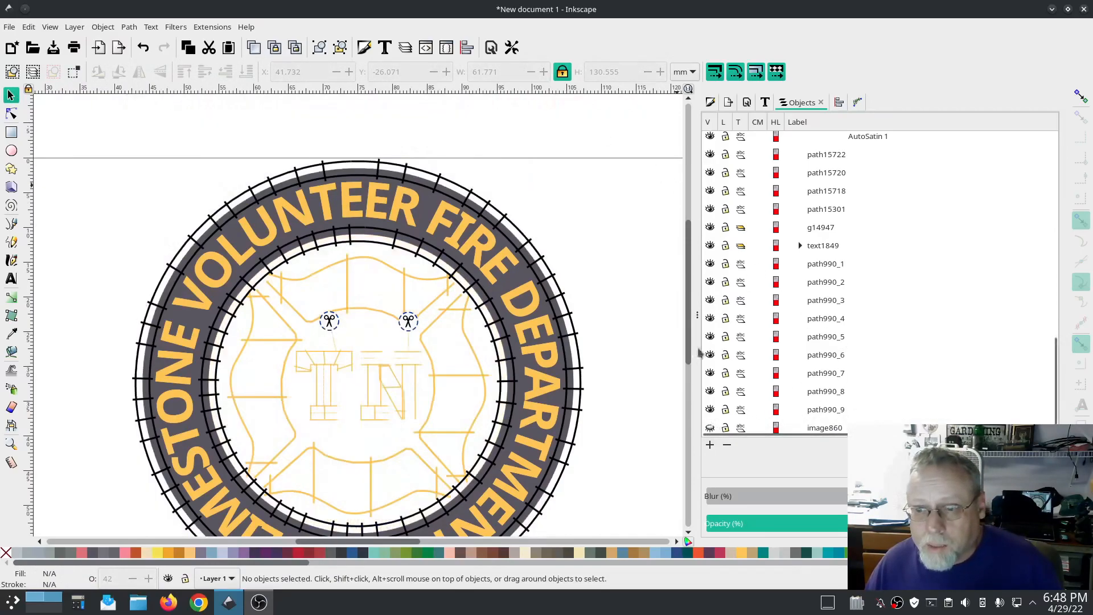
# Step: Open Ink/Stitch's Simulator / Realistic Preview of the design, then close the preview window
pyautogui.click(212, 27)
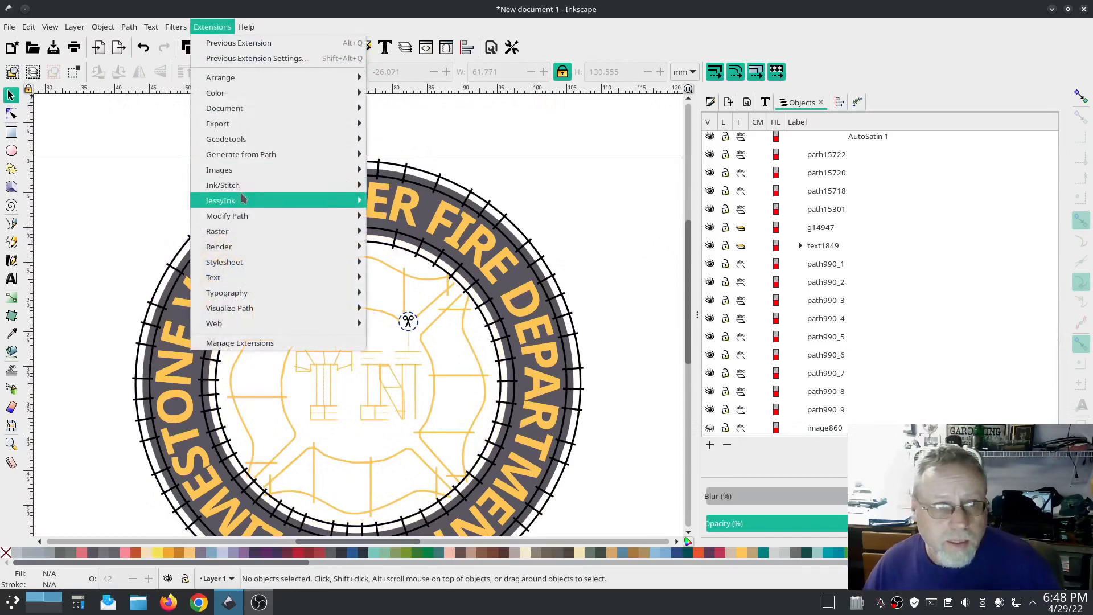
pyautogui.moveTo(240, 185)
pyautogui.moveTo(474, 354)
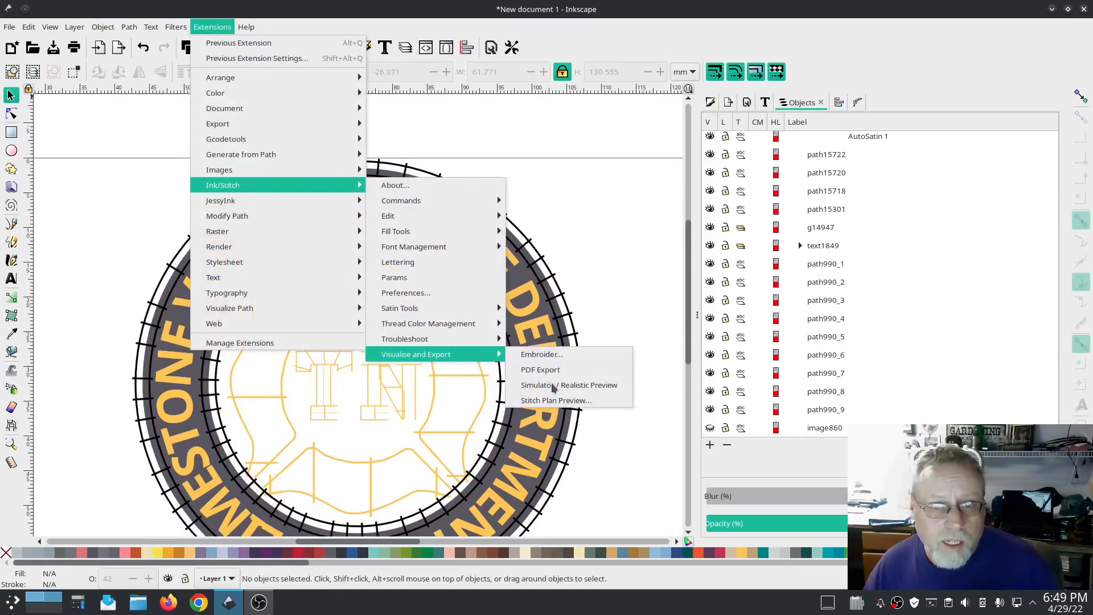
pyautogui.click(551, 386)
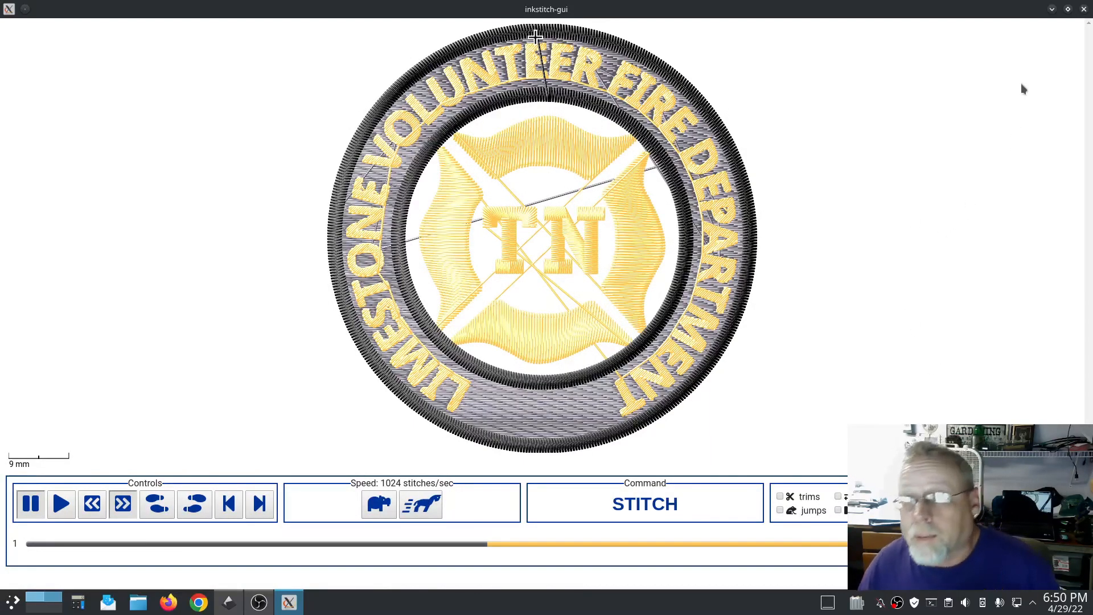
pyautogui.click(1083, 9)
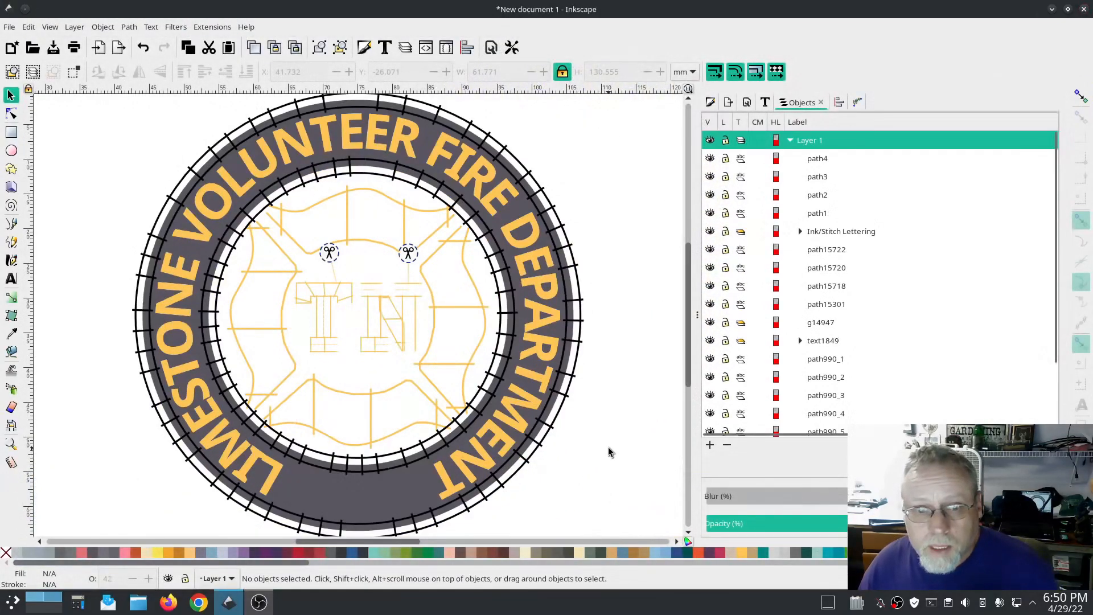
# Step: Select path4 and path3 and send them to the bottom of the stacking order
pyautogui.scroll(-4, 613, 444)
pyautogui.scroll(2, 614, 433)
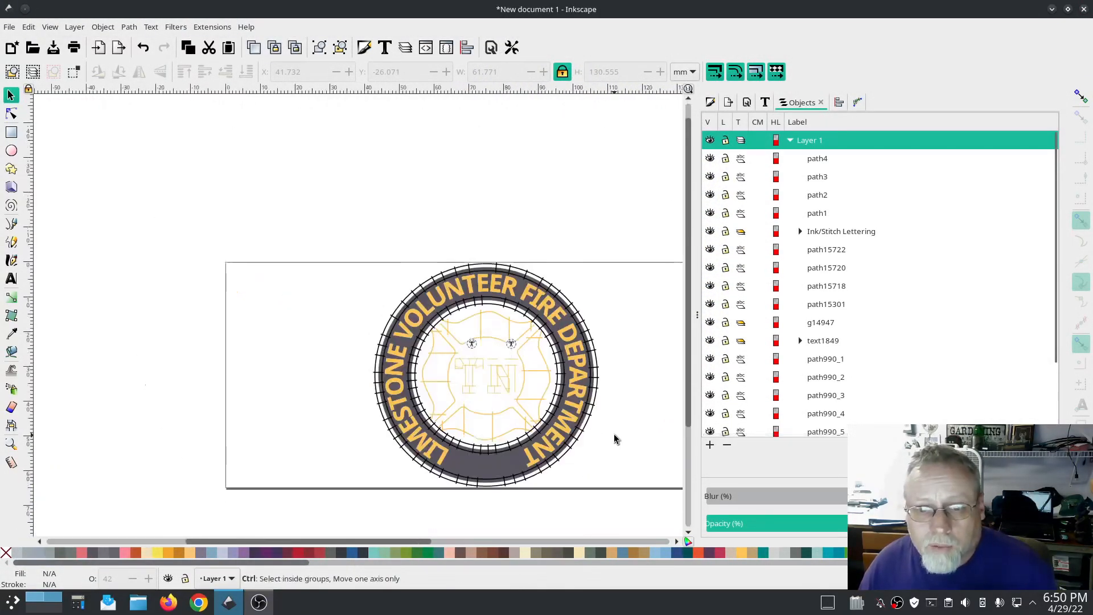
pyautogui.scroll(2, 613, 434)
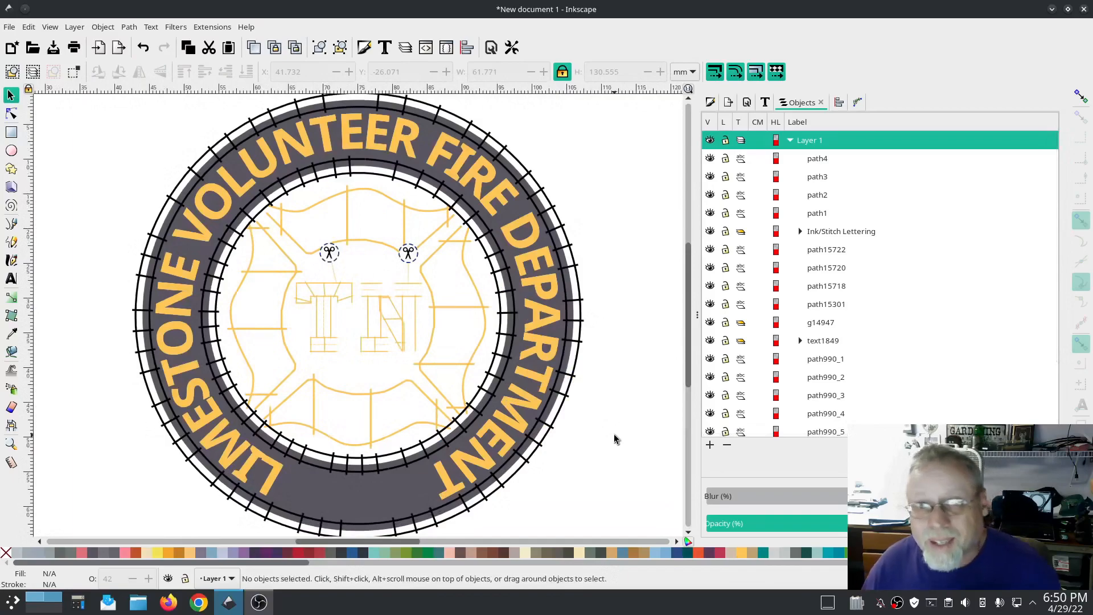
pyautogui.scroll(-2, 613, 434)
pyautogui.scroll(3, 620, 447)
pyautogui.moveTo(619, 447); pyautogui.dragTo(513, 285)
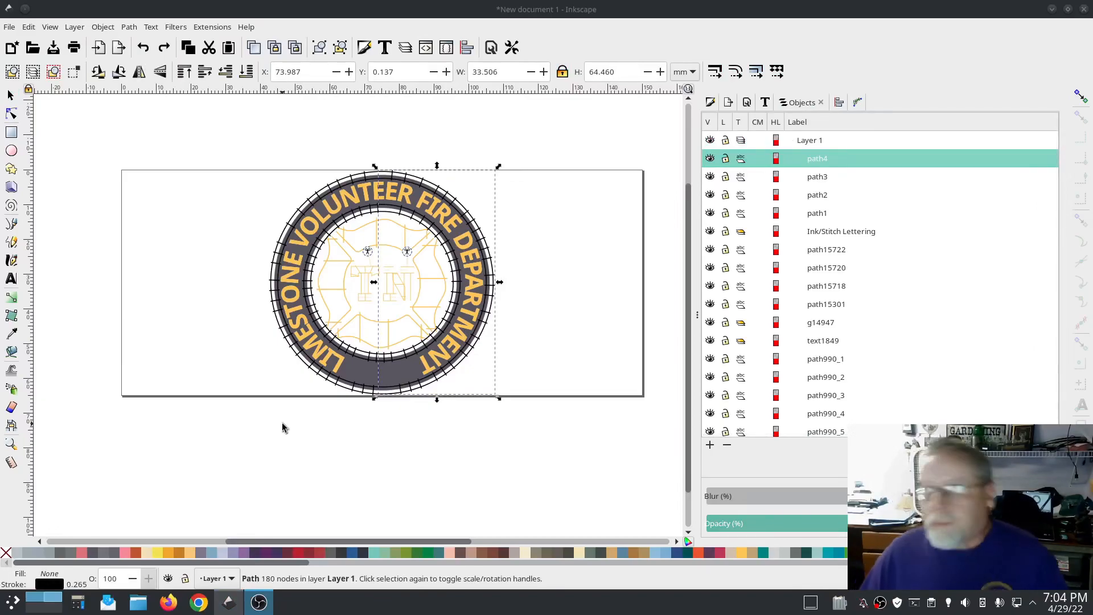
pyautogui.keyDown('shift'); pyautogui.click(817, 177); pyautogui.keyUp('shift')
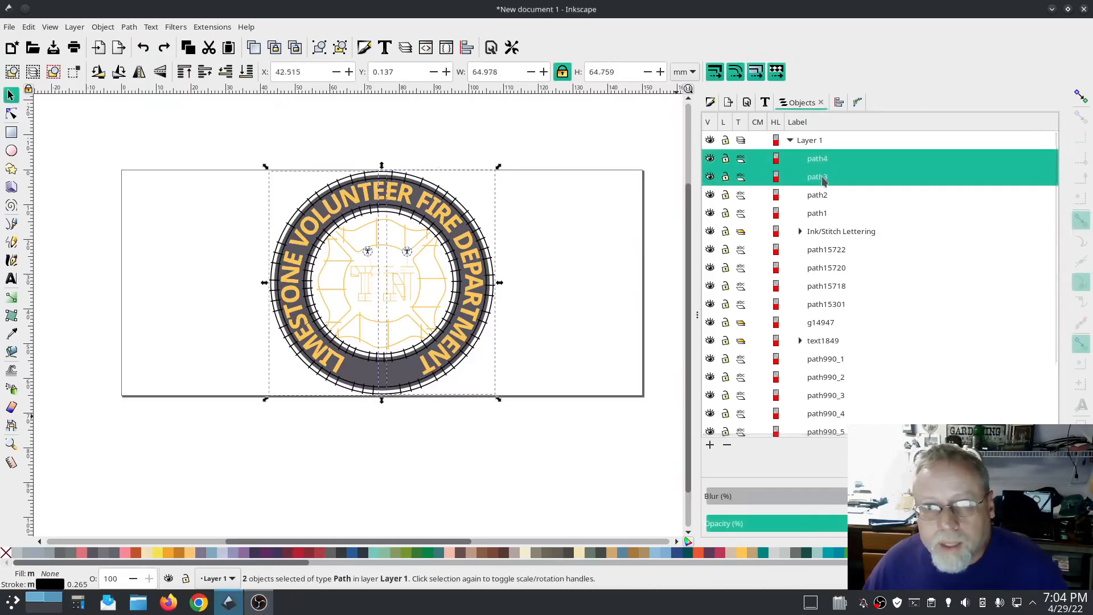
pyautogui.press('End')
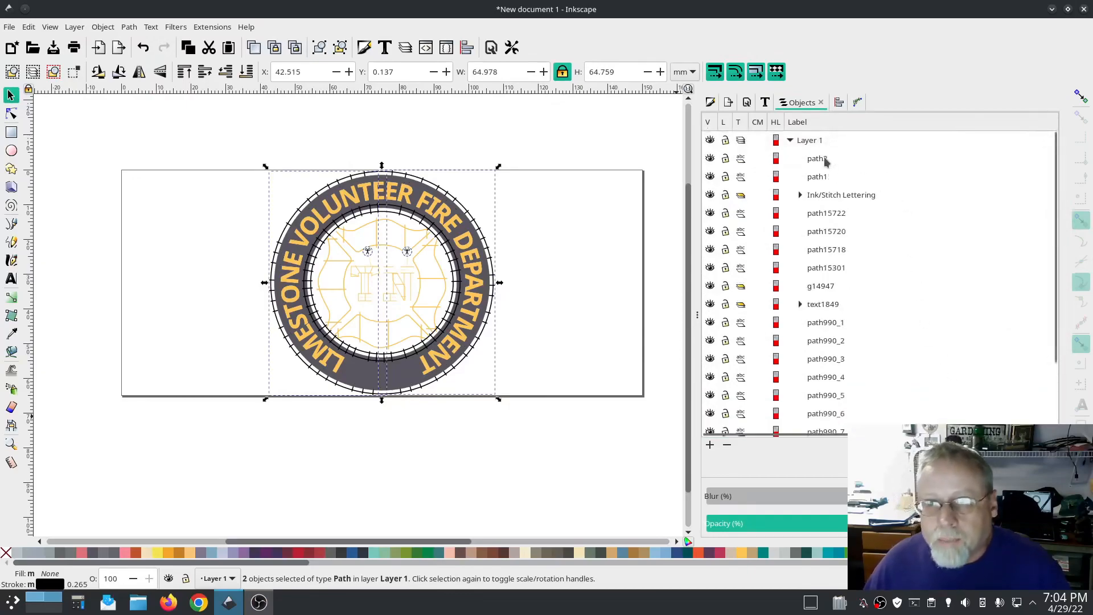
# Step: Select path2 and path1 and send them to the bottom of the stacking order
pyautogui.click(826, 160)
pyautogui.keyDown('shift'); pyautogui.click(821, 177); pyautogui.keyUp('shift')
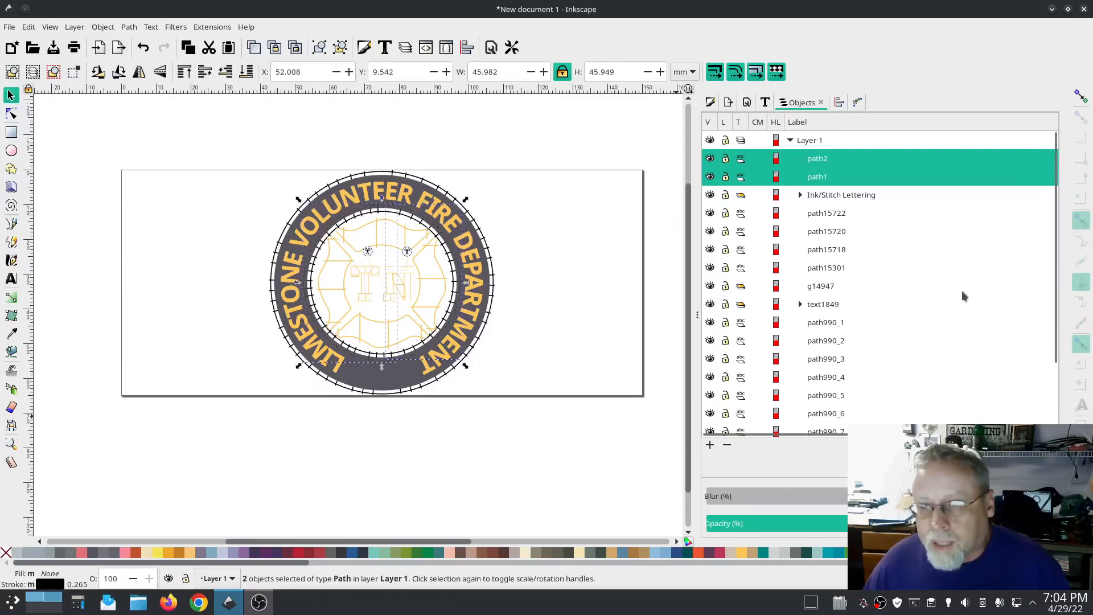
pyautogui.scroll(-4, 961, 291)
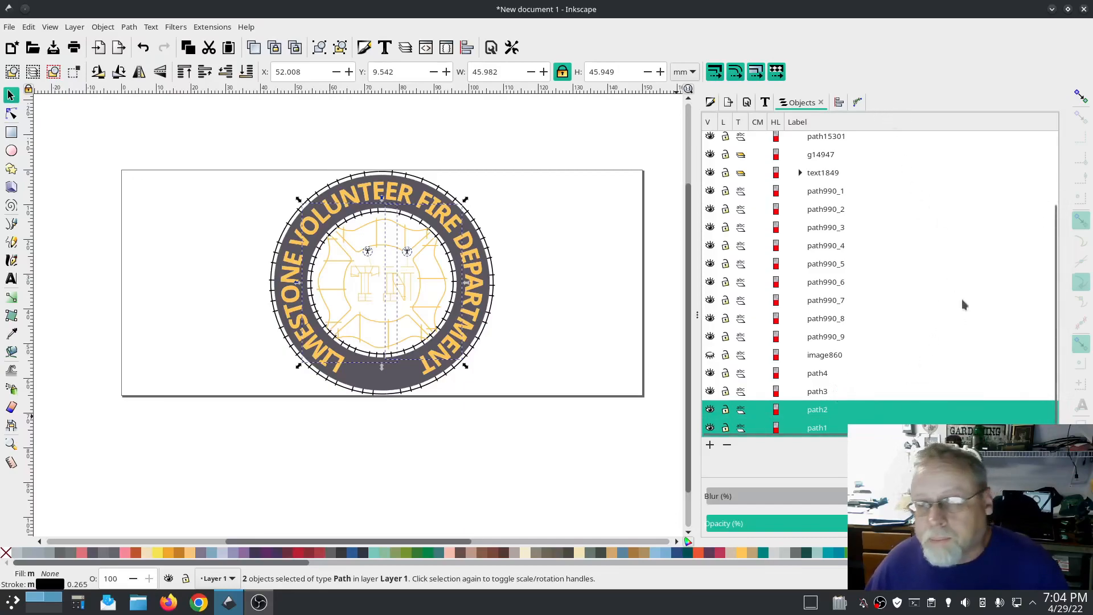
pyautogui.scroll(3, 962, 299)
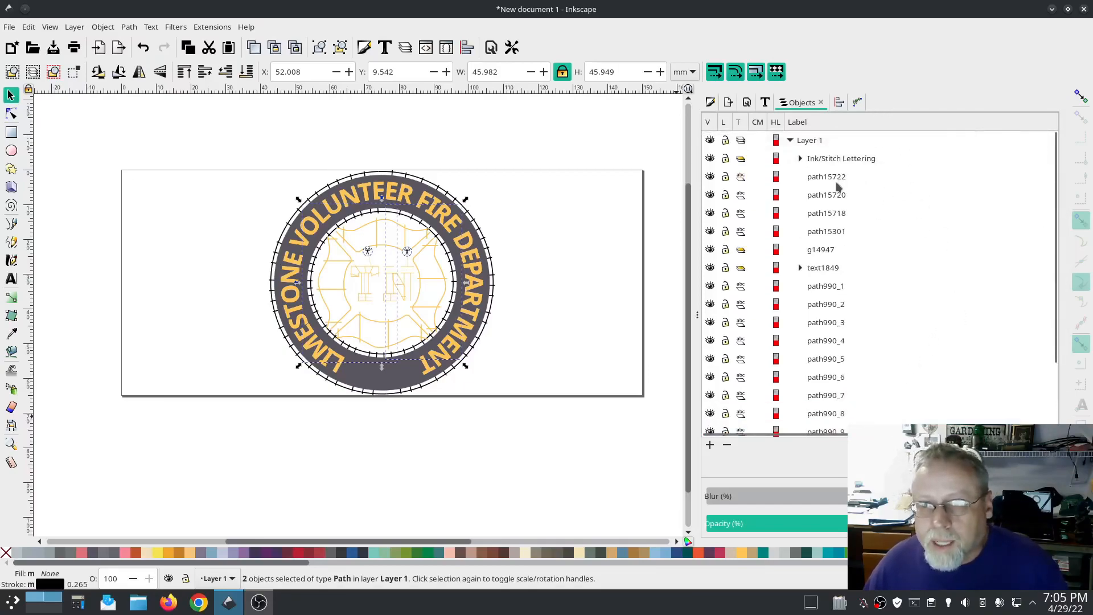
# Step: Select path990_1 through path990_8 and send them to the bottom of the stacking order
pyautogui.click(837, 180)
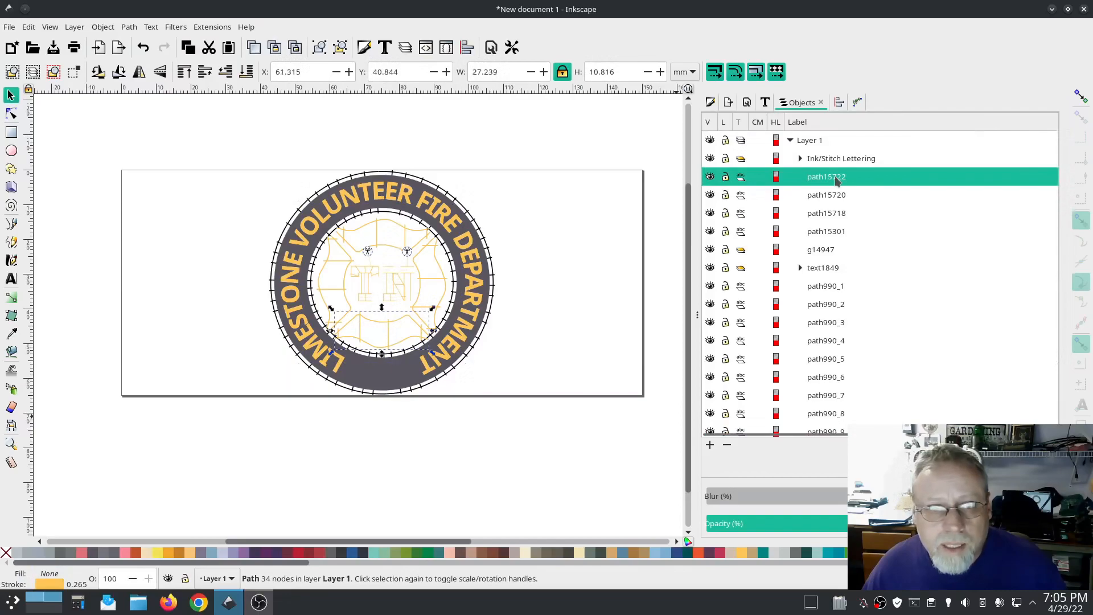
pyautogui.click(829, 288)
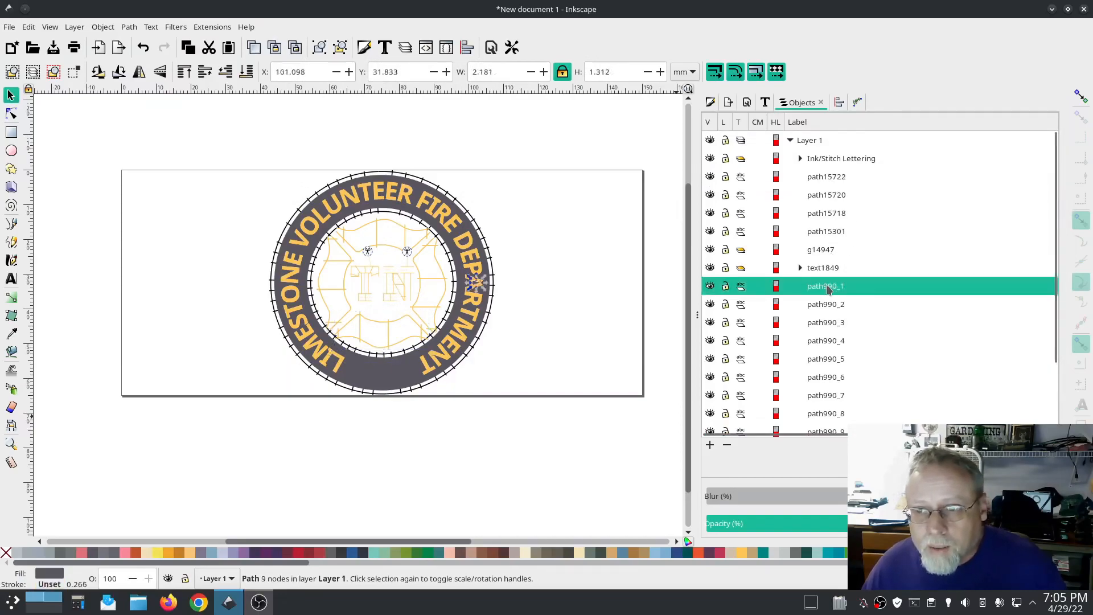
pyautogui.scroll(-3, 852, 324)
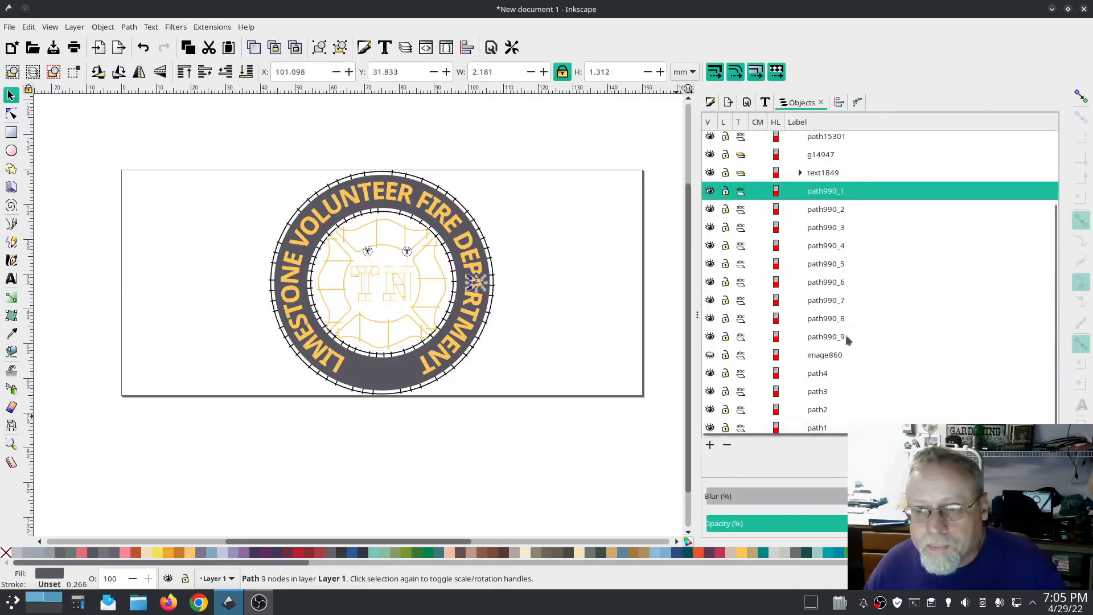
pyautogui.click(832, 338)
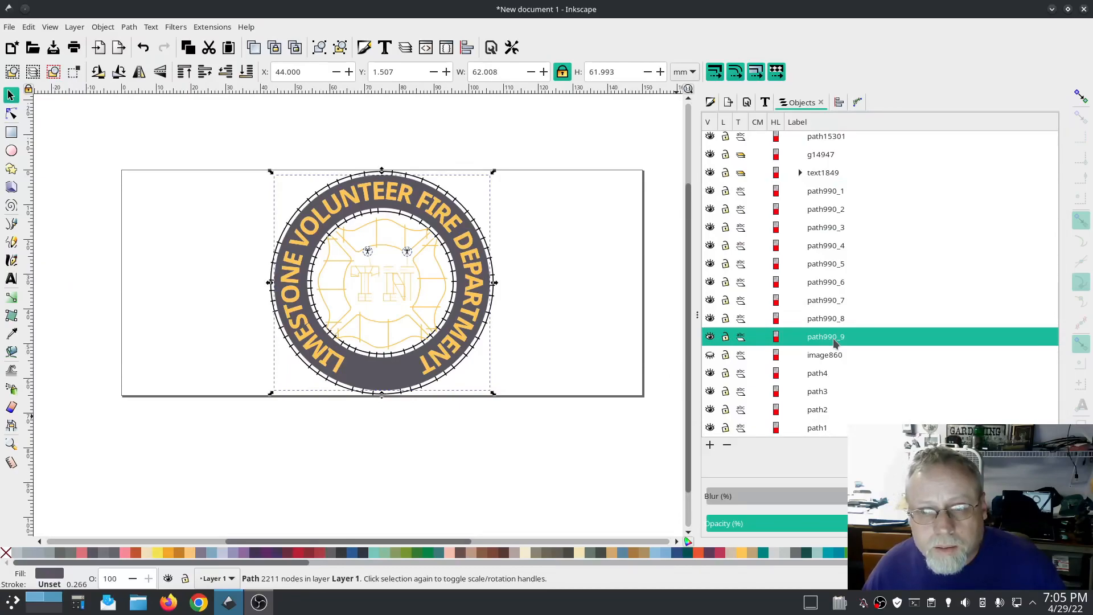
pyautogui.click(832, 192)
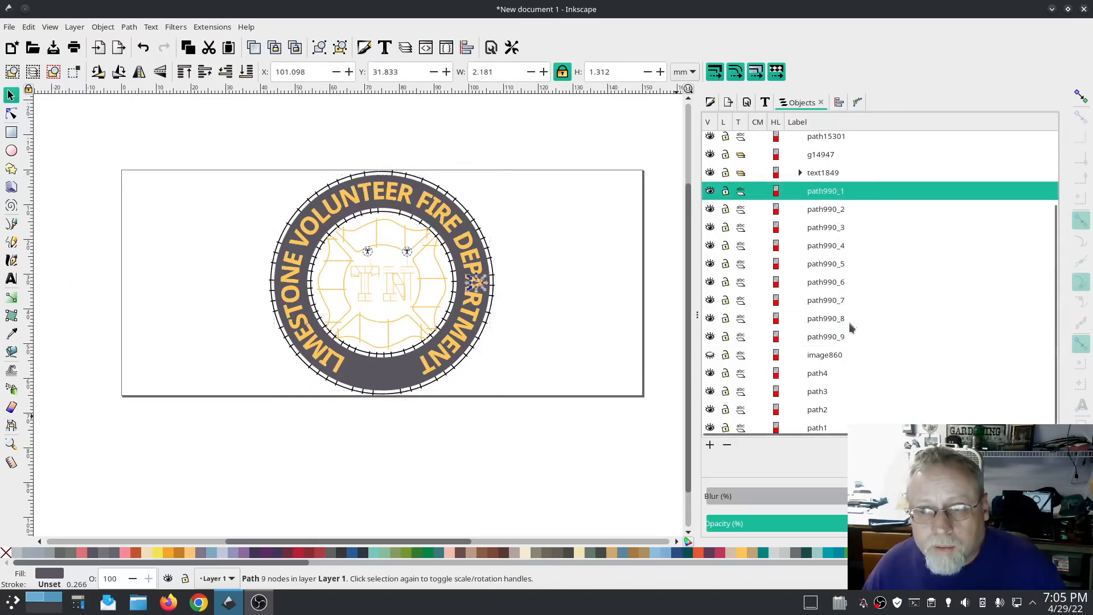
pyautogui.keyDown('shift'); pyautogui.click(837, 319); pyautogui.keyUp('shift')
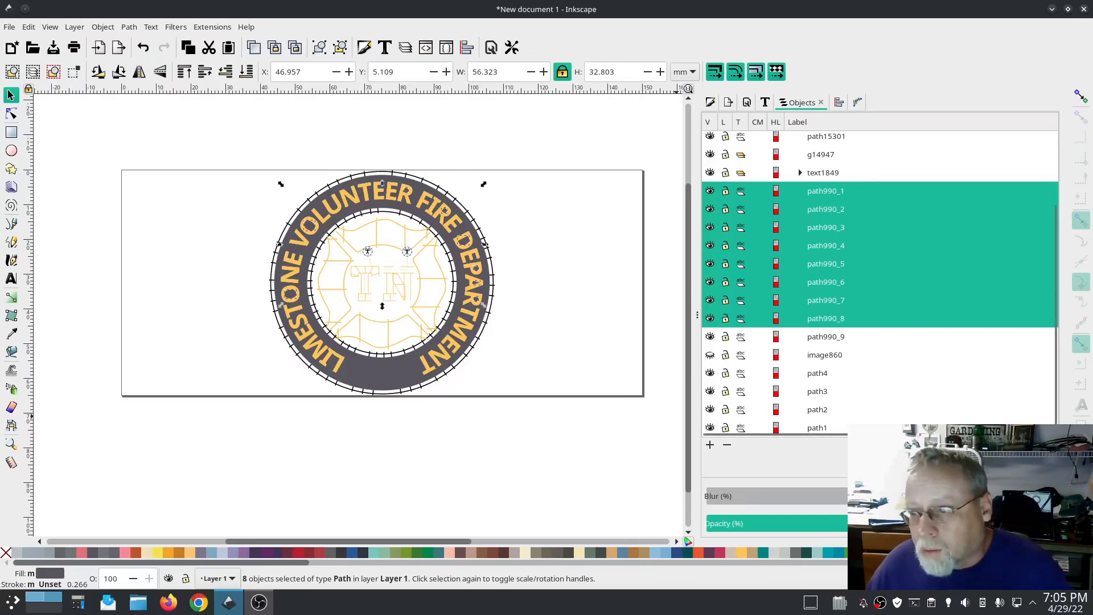
pyautogui.press('End')
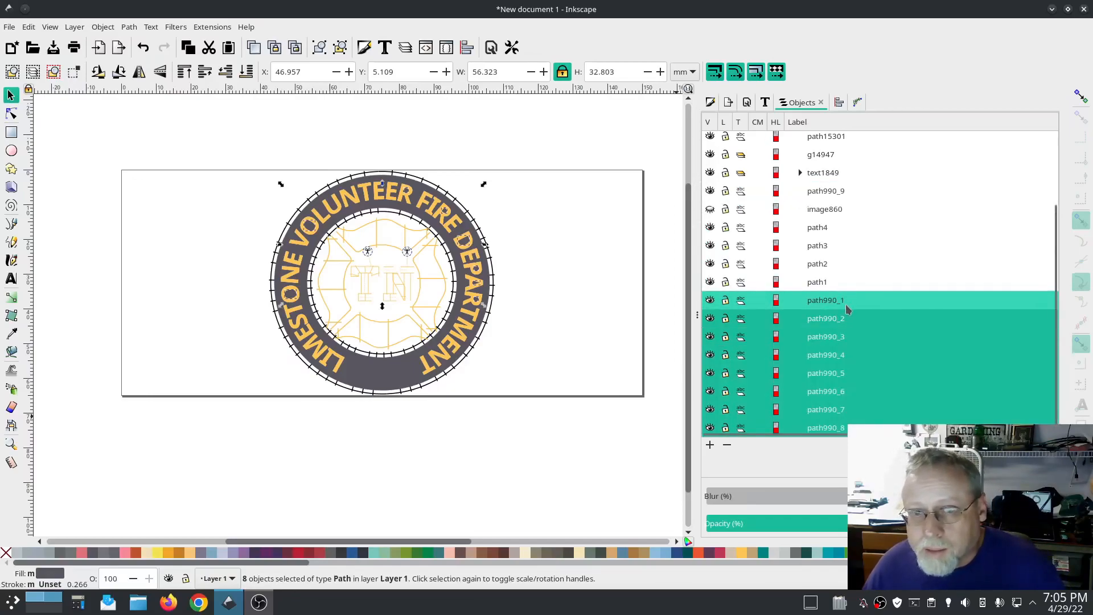
# Step: Send path990_9 and then the text1849 group to the bottom of the stacking order
pyautogui.click(823, 192)
pyautogui.press('End')
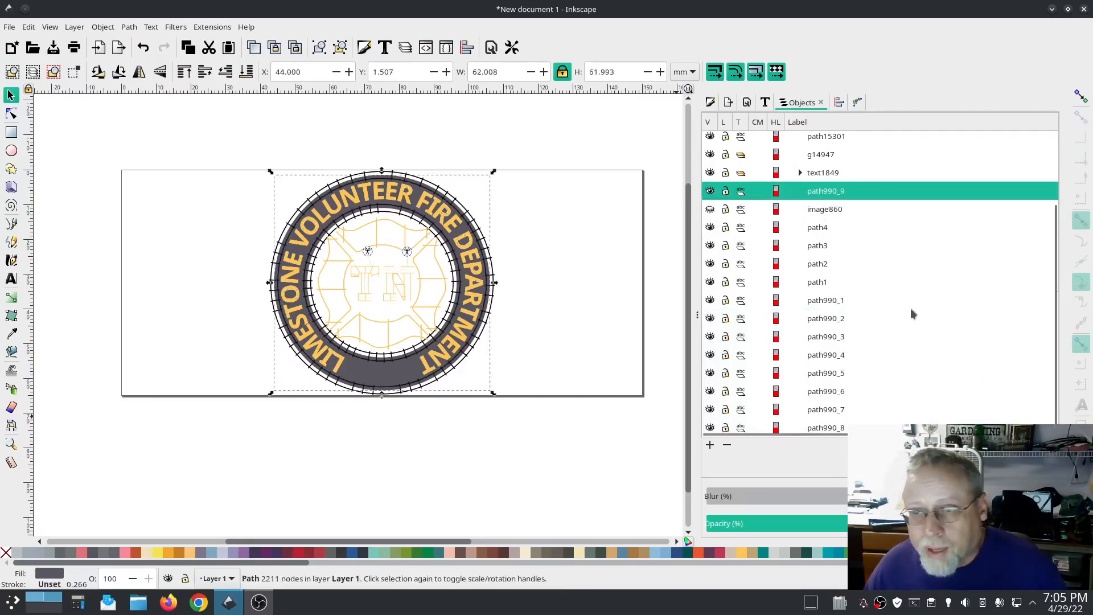
pyautogui.click(818, 179)
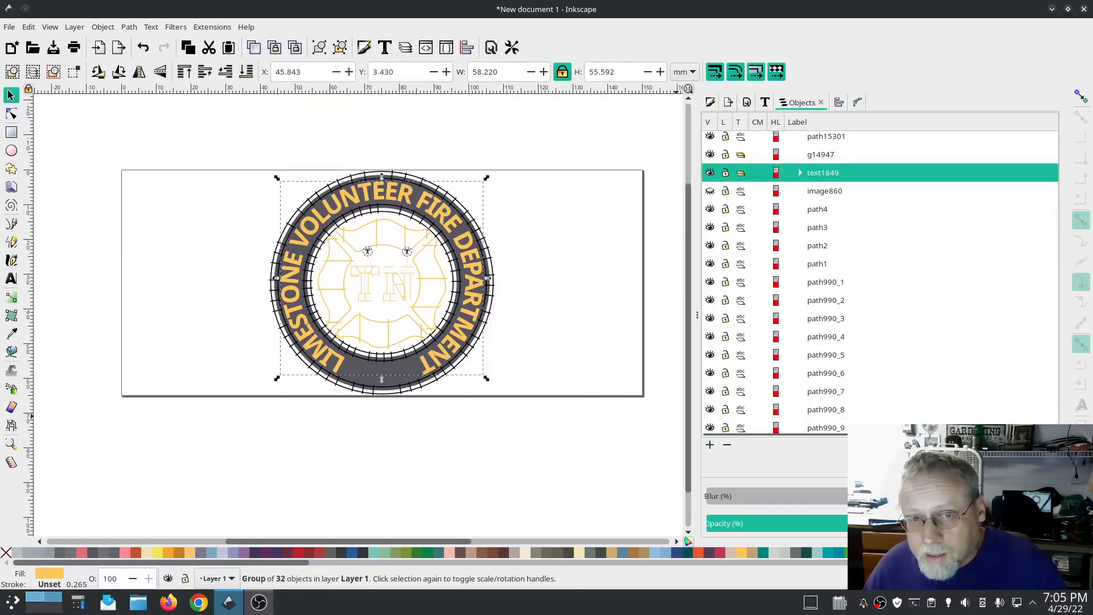
pyautogui.press('End')
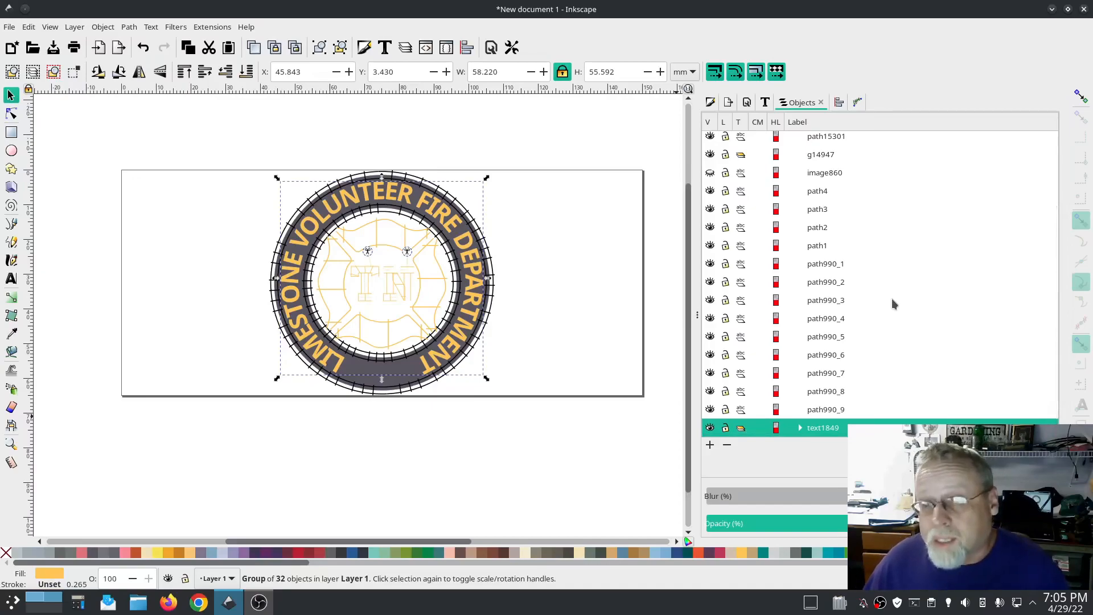
# Step: Delete the empty group g14947 from the object list
pyautogui.scroll(3, 918, 357)
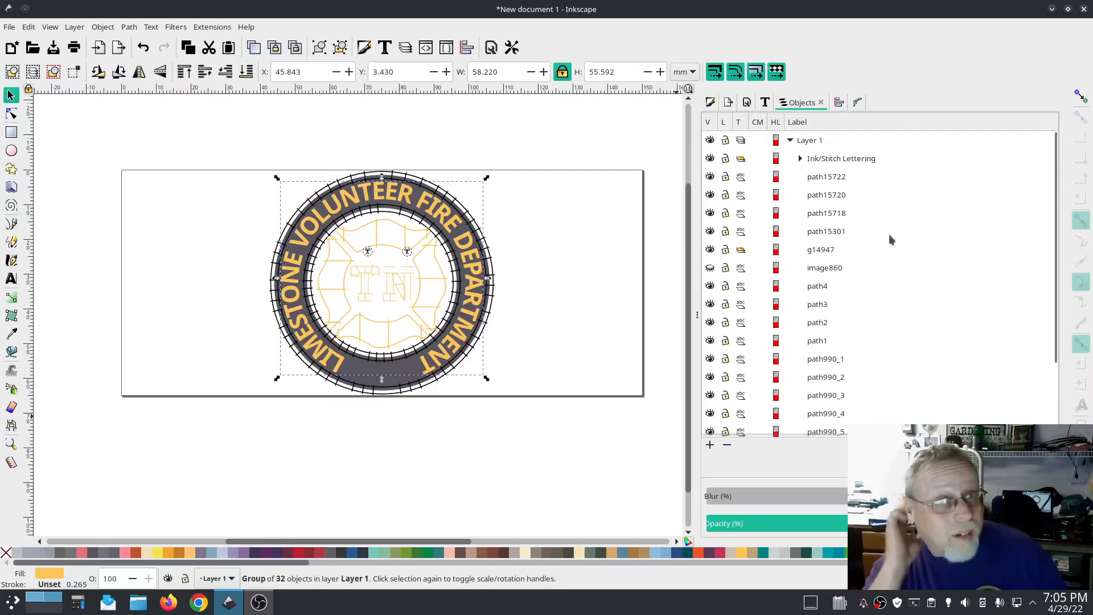
pyautogui.scroll(-2, 930, 369)
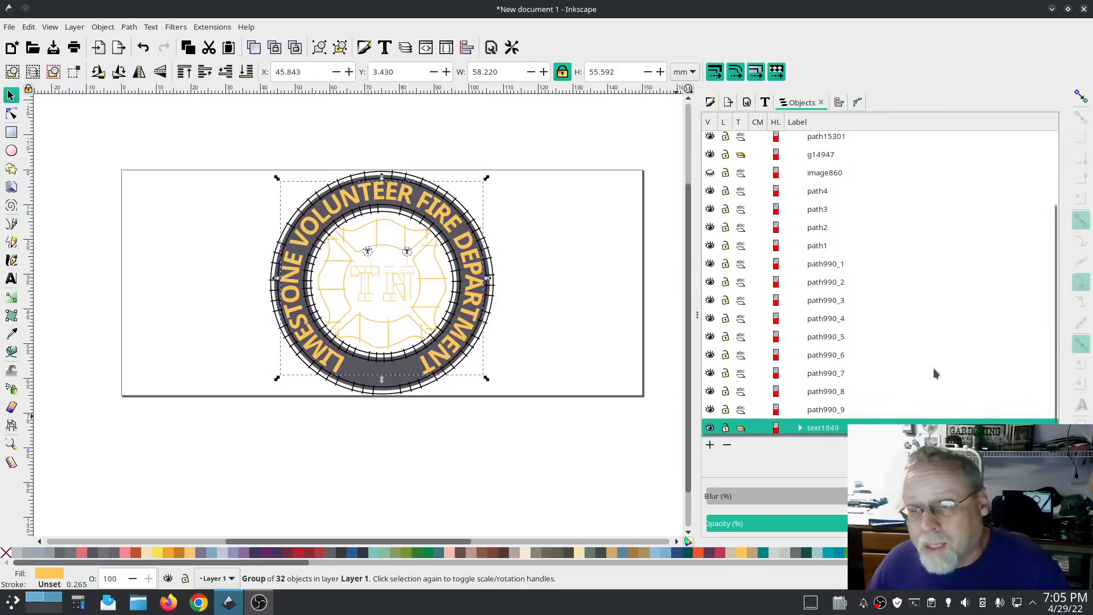
pyautogui.scroll(2, 934, 368)
pyautogui.scroll(-3, 912, 302)
pyautogui.scroll(3, 912, 301)
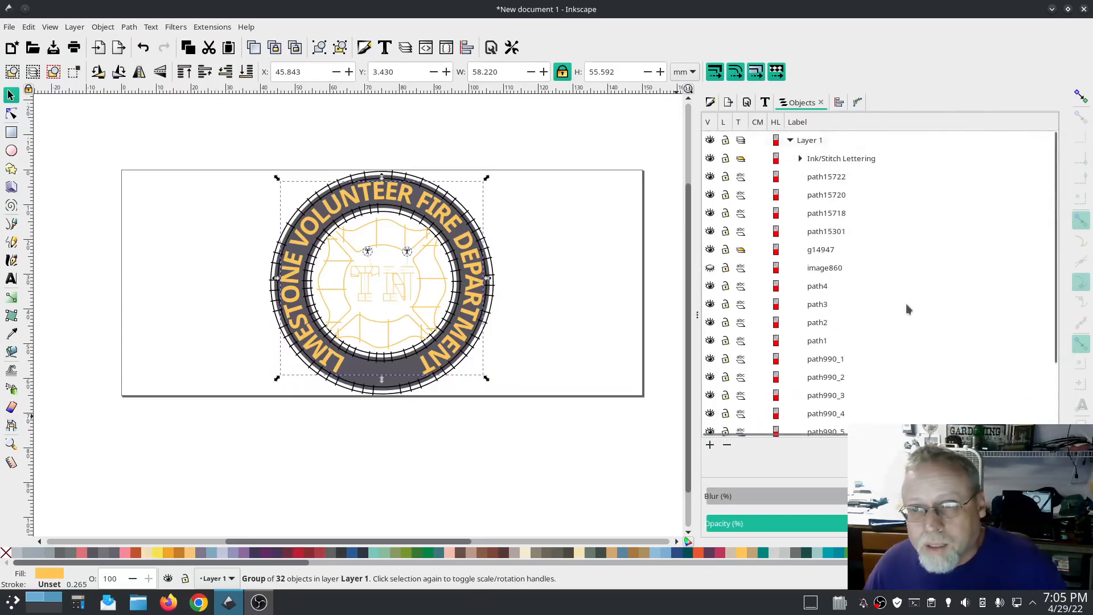
pyautogui.scroll(-3, 903, 289)
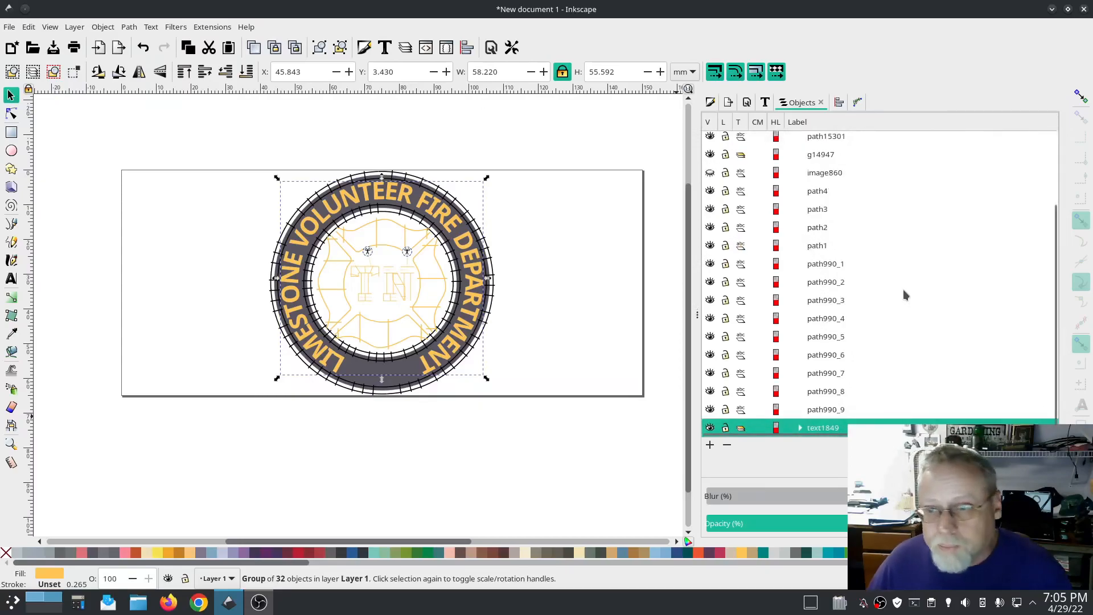
pyautogui.scroll(3, 903, 289)
pyautogui.click(818, 251)
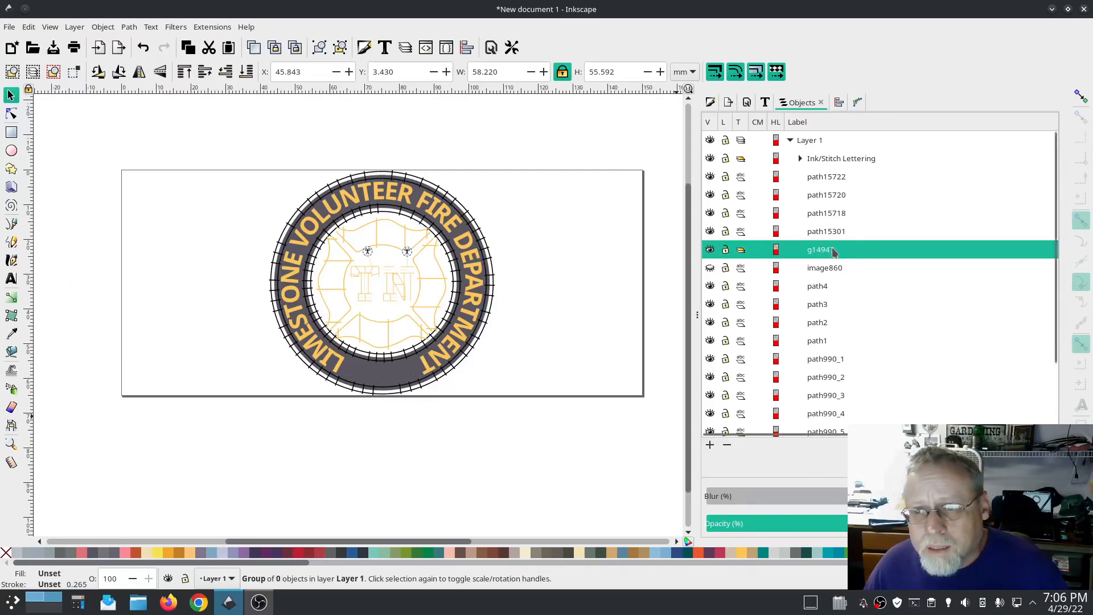
pyautogui.rightClick(837, 250)
pyautogui.click(894, 406)
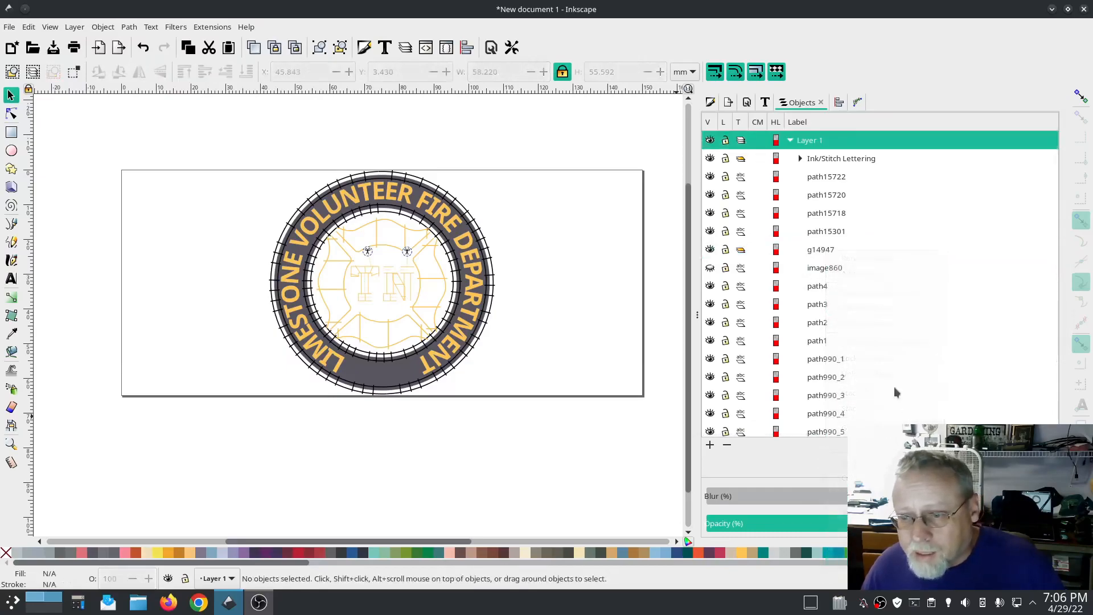
# Step: Select path15718 and send it to the bottom of the stacking order
pyautogui.click(826, 232)
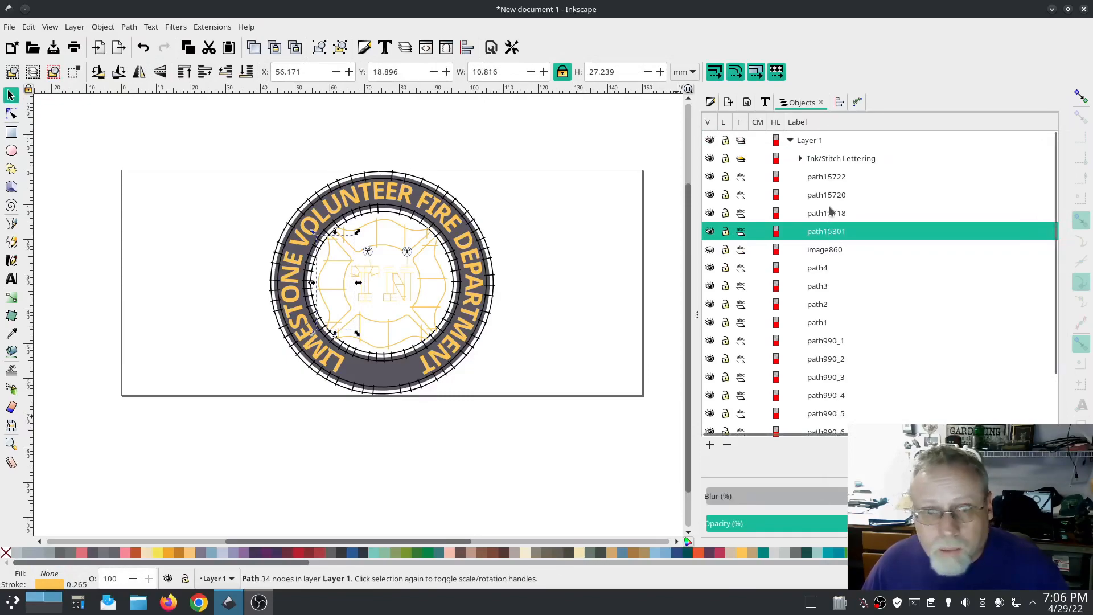
pyautogui.click(827, 178)
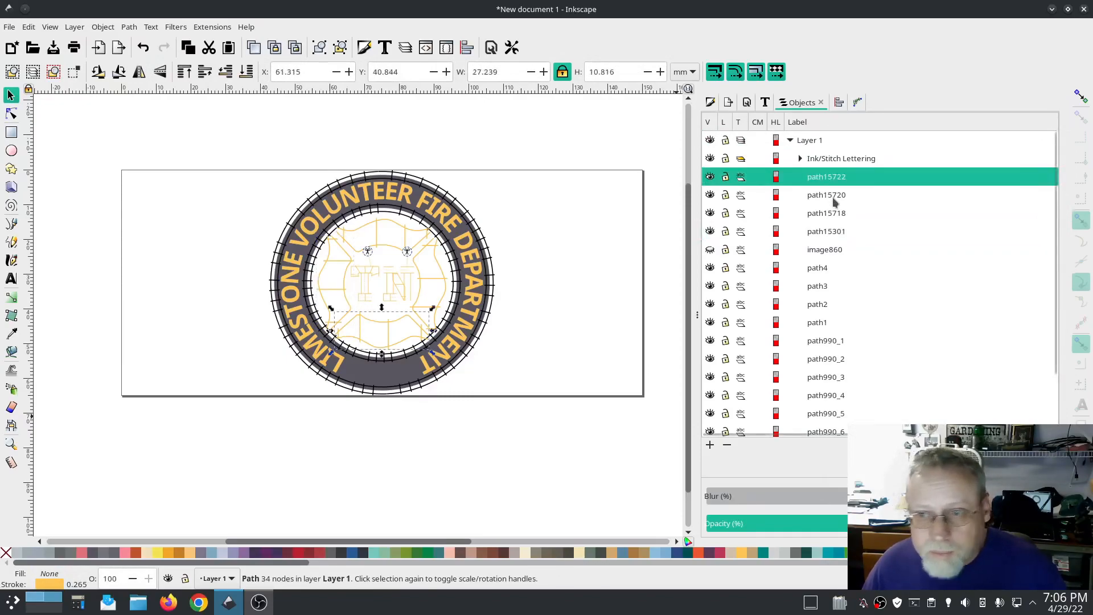
pyautogui.click(835, 197)
pyautogui.click(834, 213)
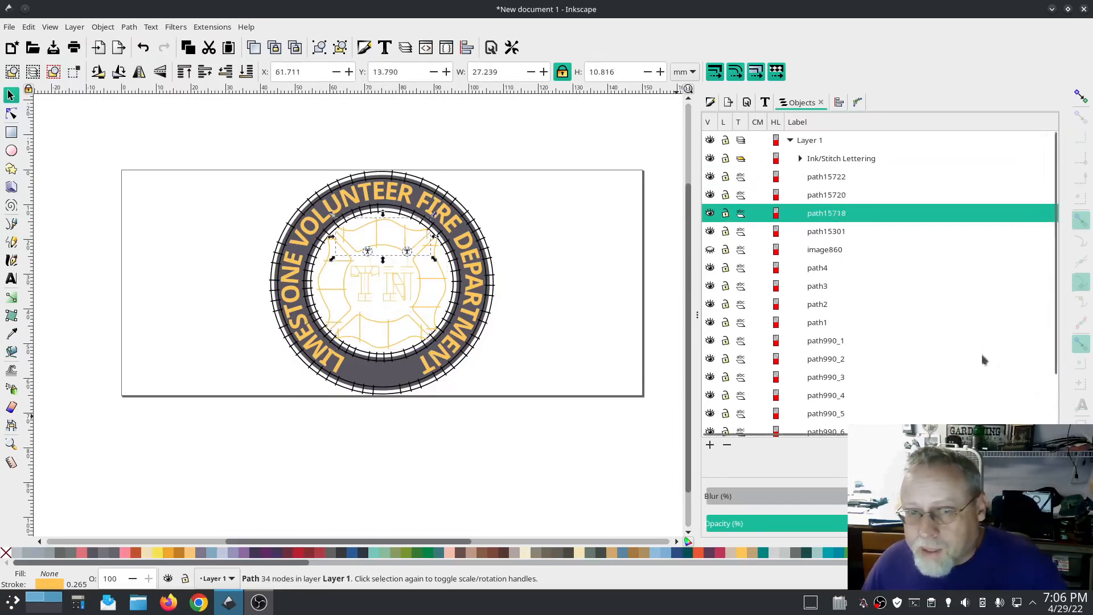
pyautogui.press('End')
# Step: Send path15720 with path15301, then path15722, to the bottom of the stacking order
pyautogui.scroll(5, 864, 221)
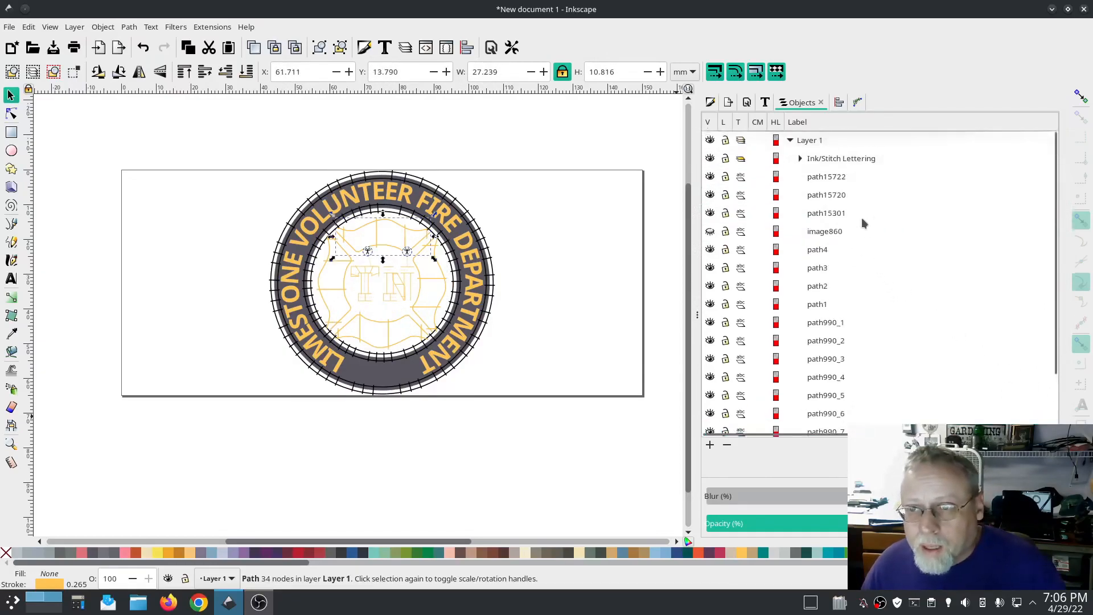
pyautogui.click(829, 176)
pyautogui.click(829, 196)
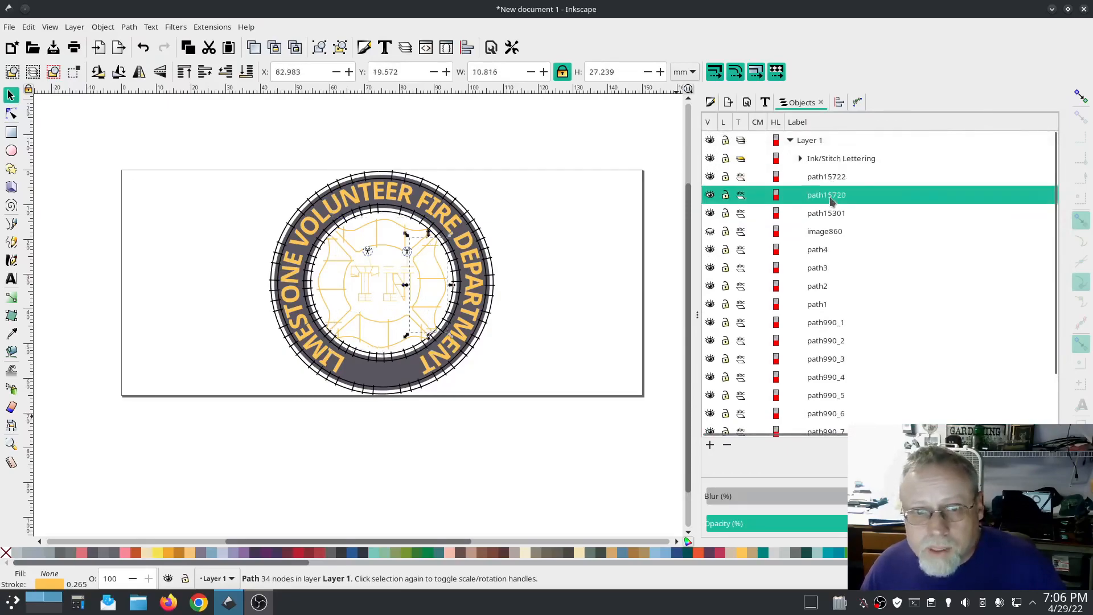
pyautogui.keyDown('shift'); pyautogui.click(835, 216); pyautogui.keyUp('shift')
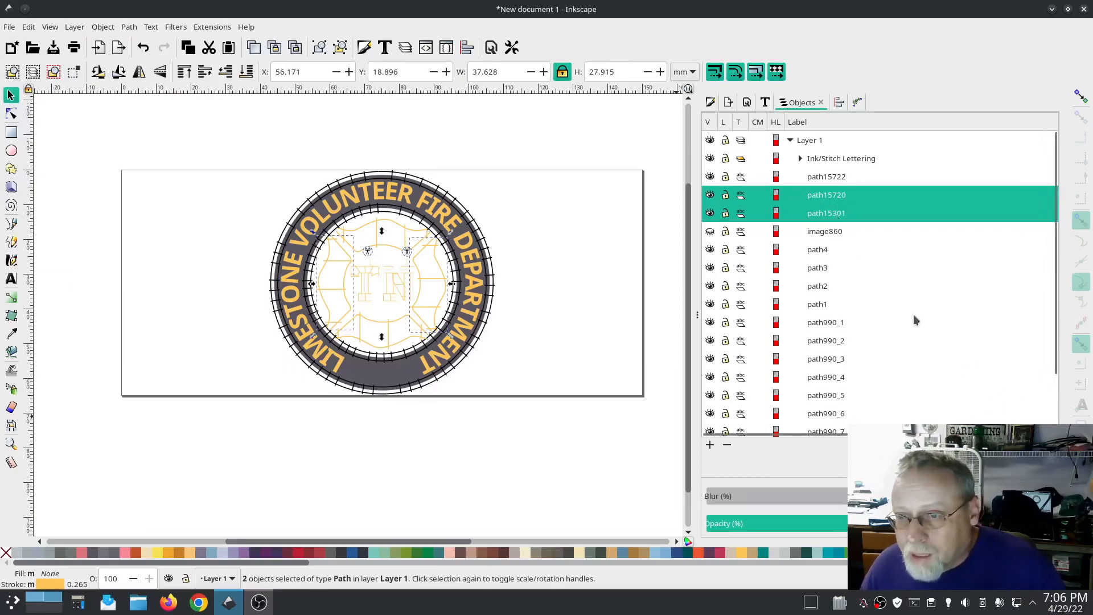
pyautogui.hotkey('ctrl', 'k')
pyautogui.click(836, 177)
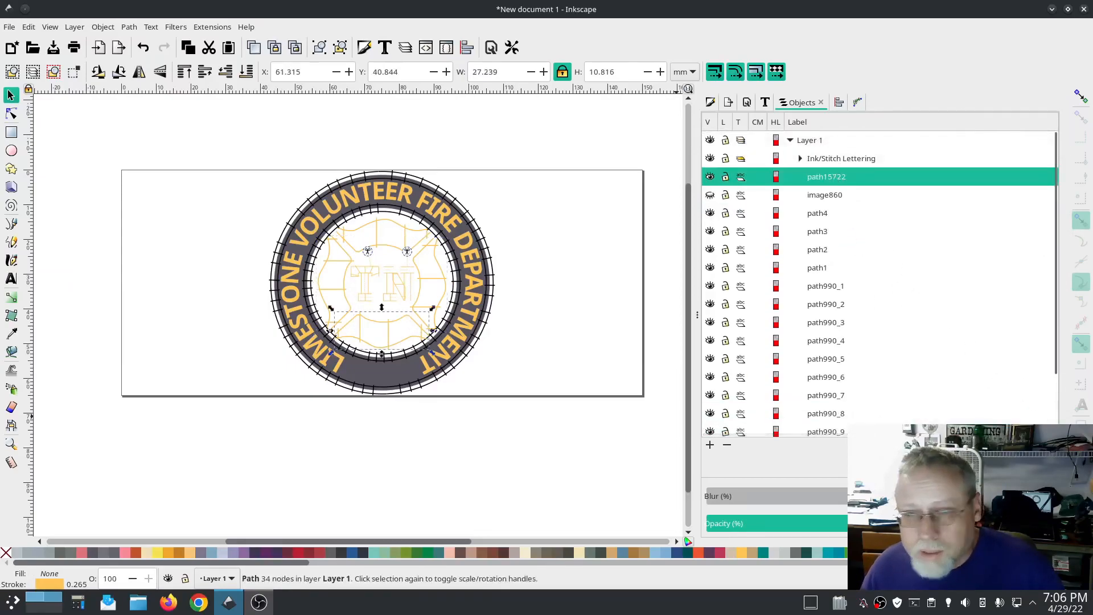
pyautogui.press('End')
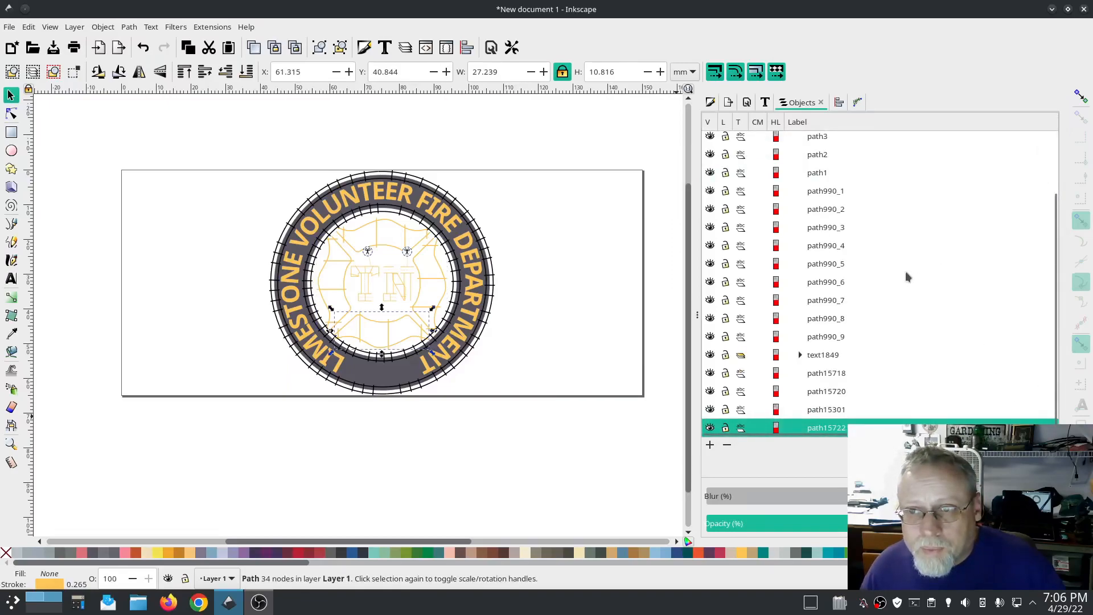
# Step: Move the Ink/Stitch Lettering group to the bottom, then raise it one step above path15722
pyautogui.scroll(3, 907, 272)
pyautogui.click(847, 158)
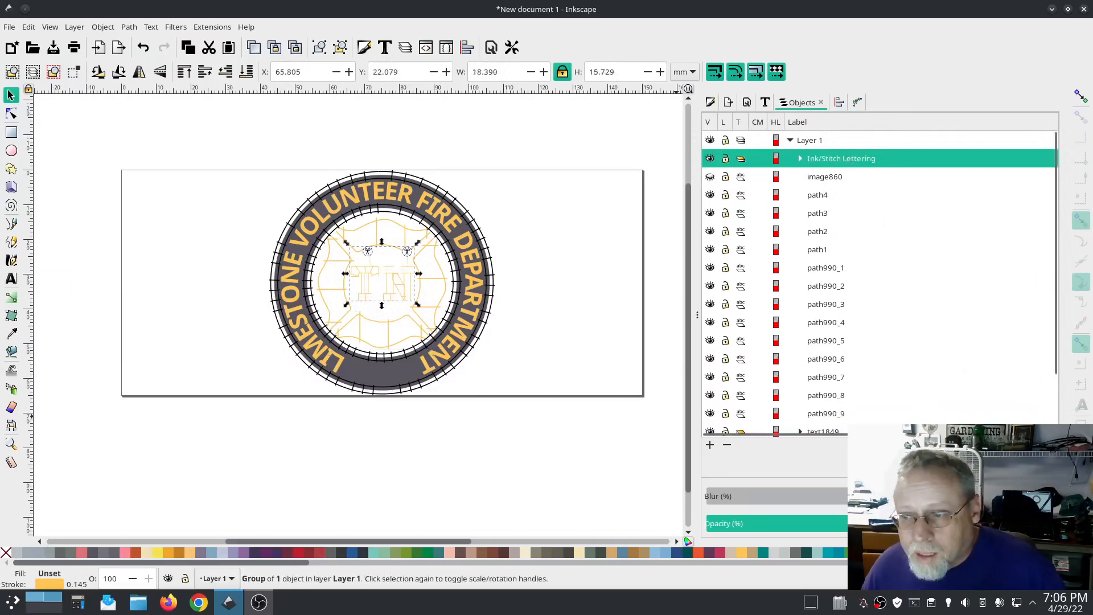
pyautogui.click(1051, 445)
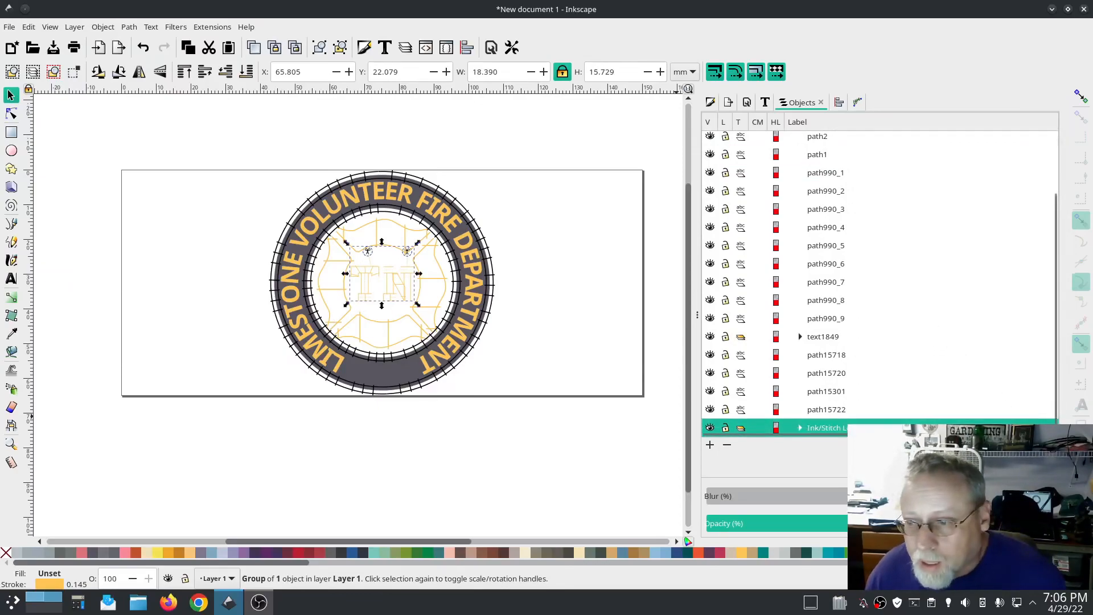
pyautogui.press('pageup')
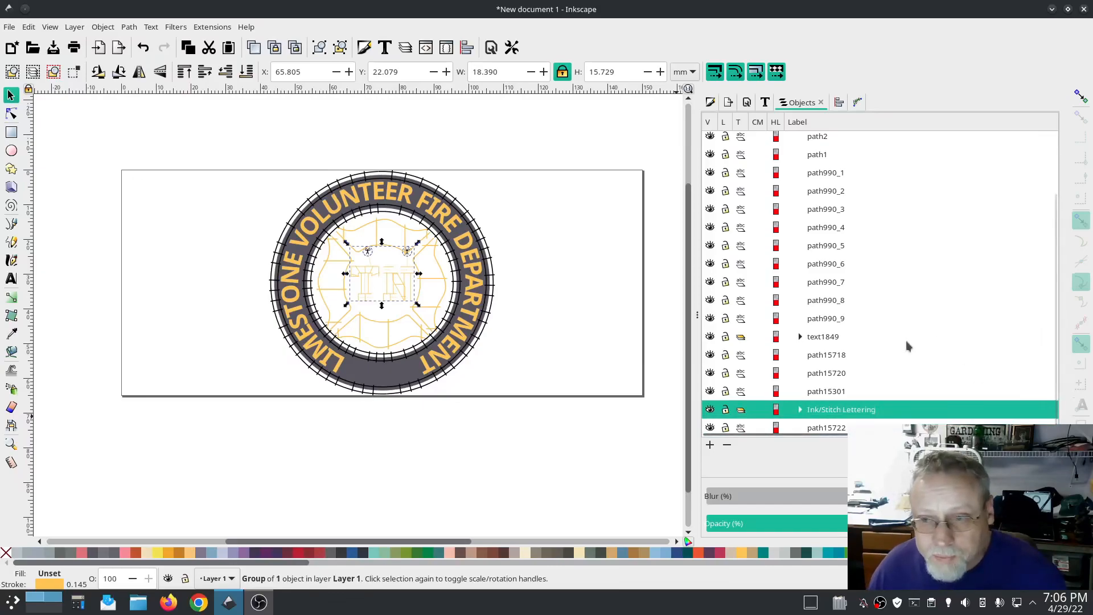
# Step: Review the stitching order by selecting the bottom objects one at a time in the object list
pyautogui.click(838, 428)
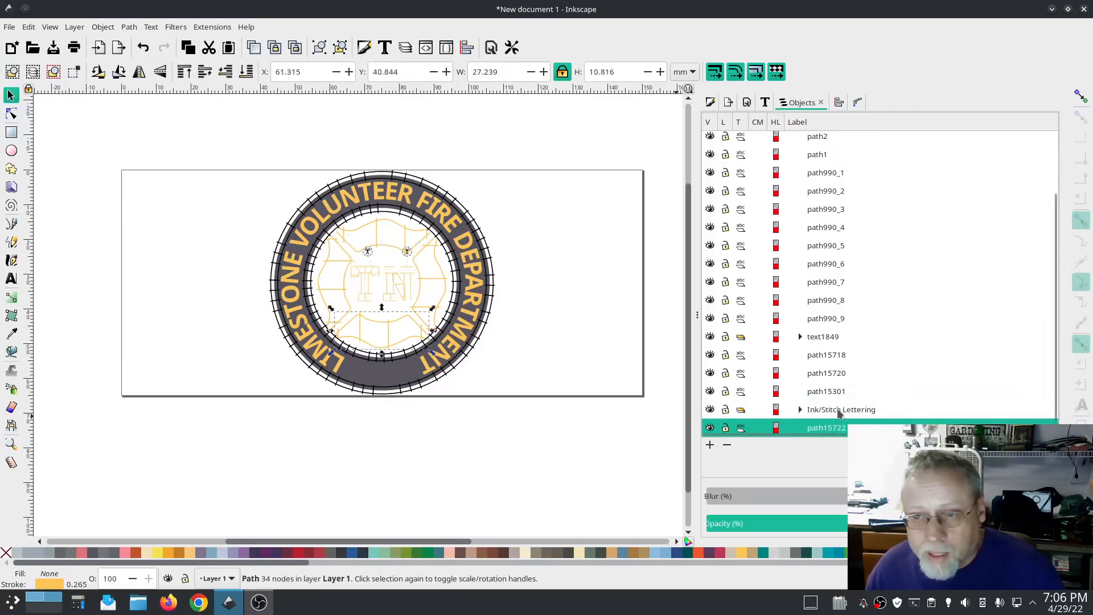
pyautogui.click(839, 413)
pyautogui.click(835, 393)
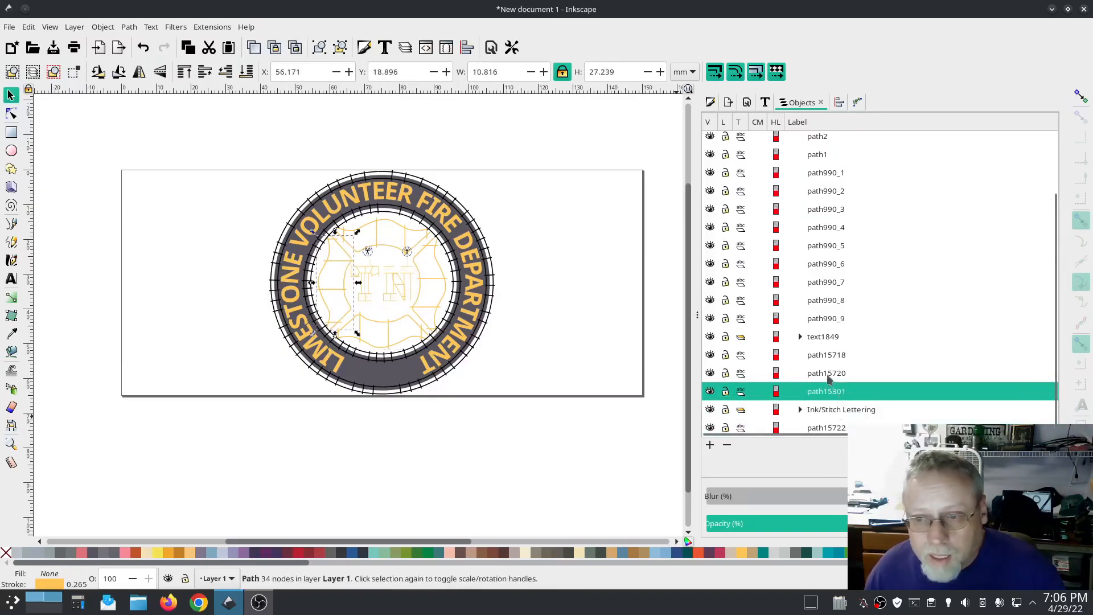
pyautogui.click(828, 361)
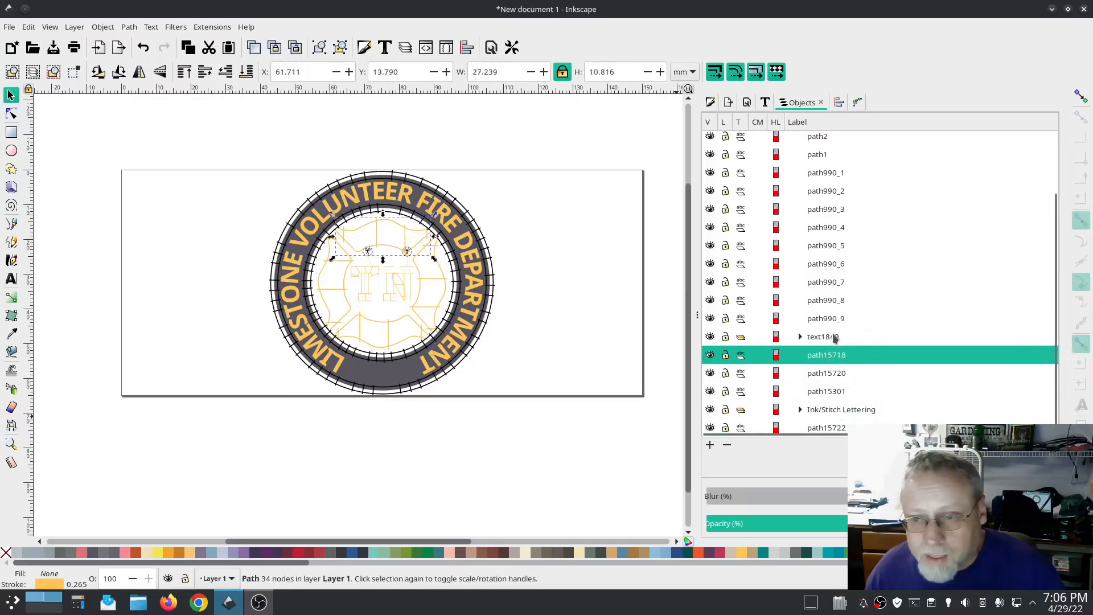
pyautogui.click(834, 339)
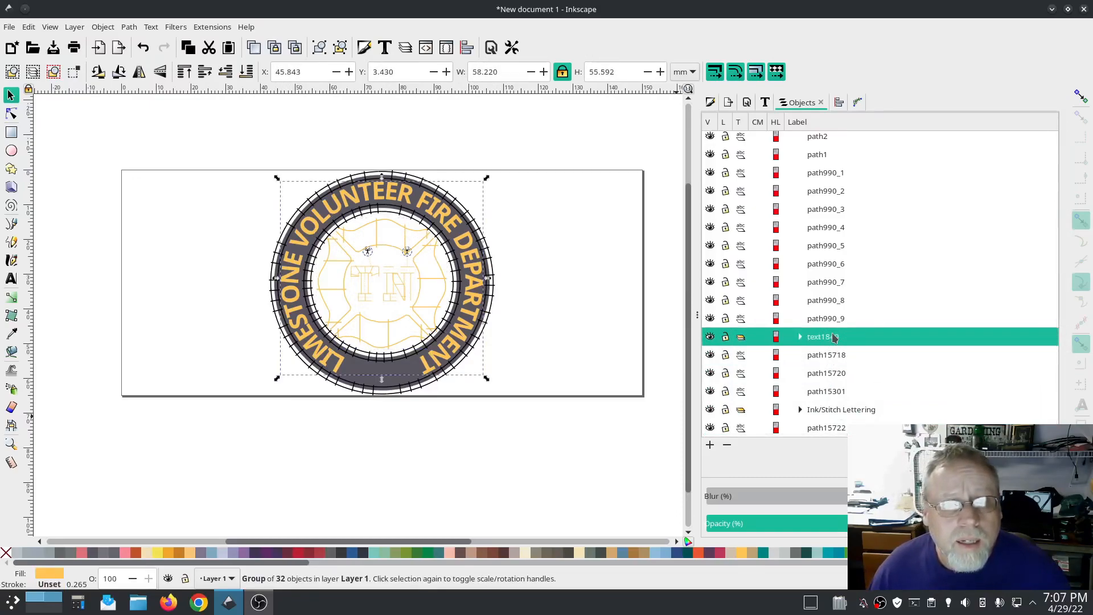
pyautogui.click(710, 319)
pyautogui.click(710, 319)
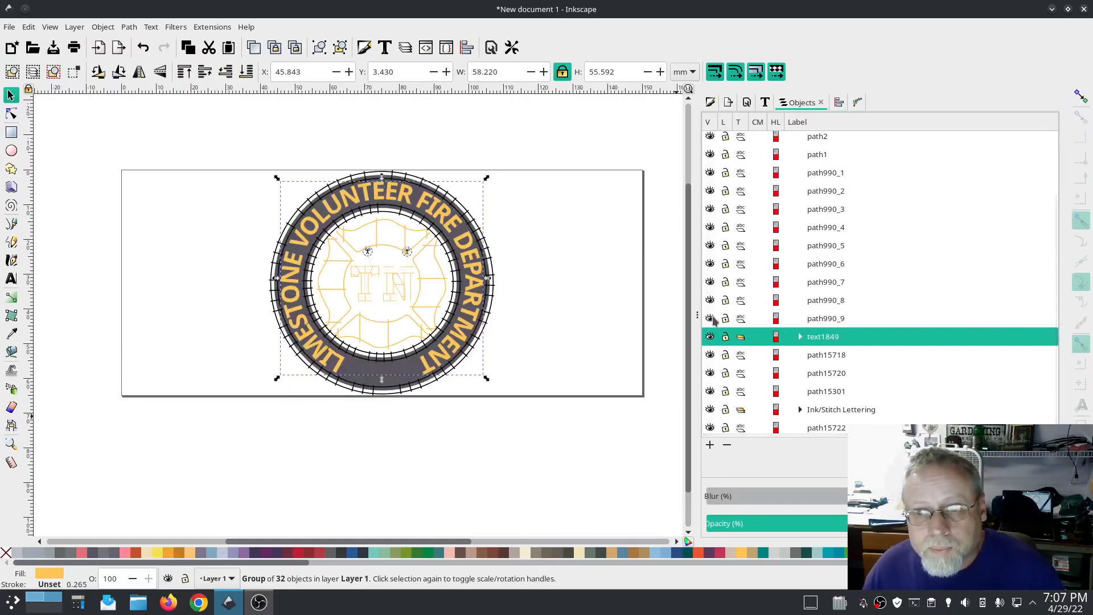
pyautogui.click(581, 450)
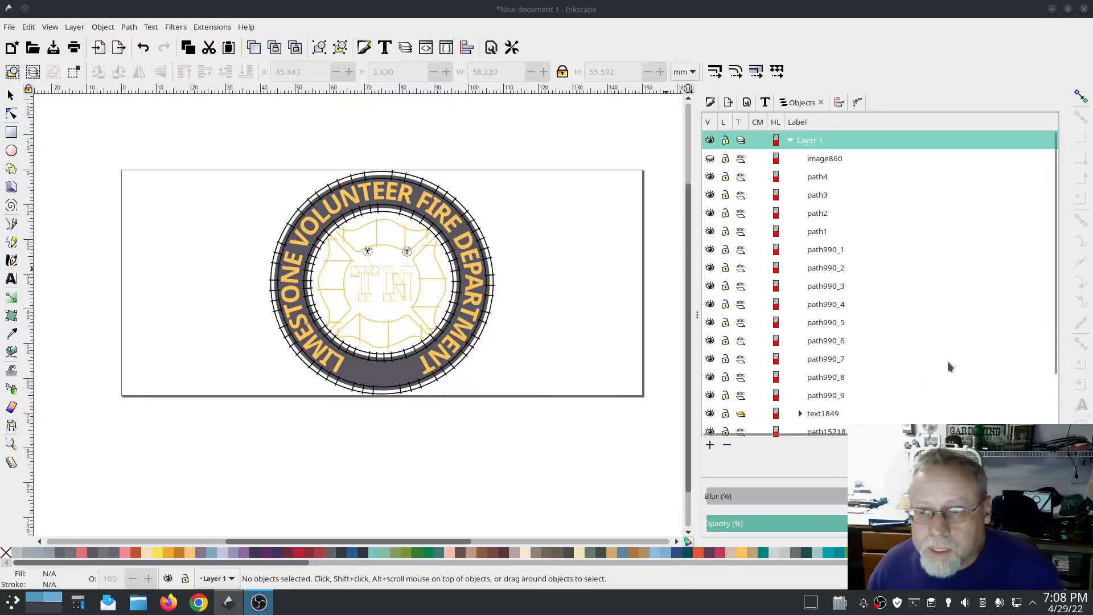
# Step: Attach a 'Trim thread after sewing this object' command to path15718, path15720, path15301 and path15722
pyautogui.scroll(-2, 951, 361)
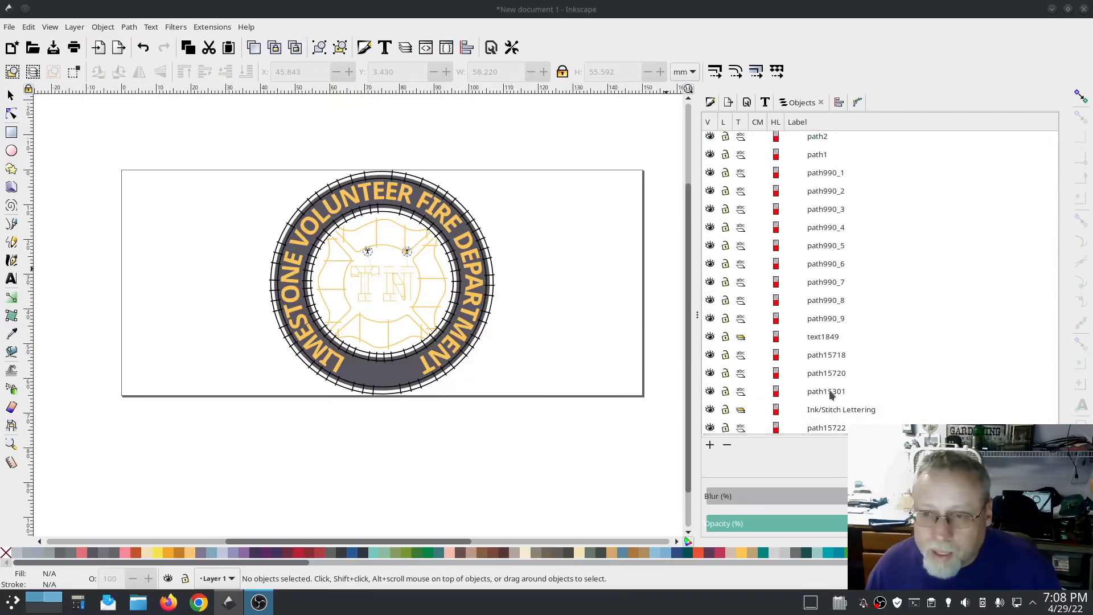
pyautogui.click(829, 428)
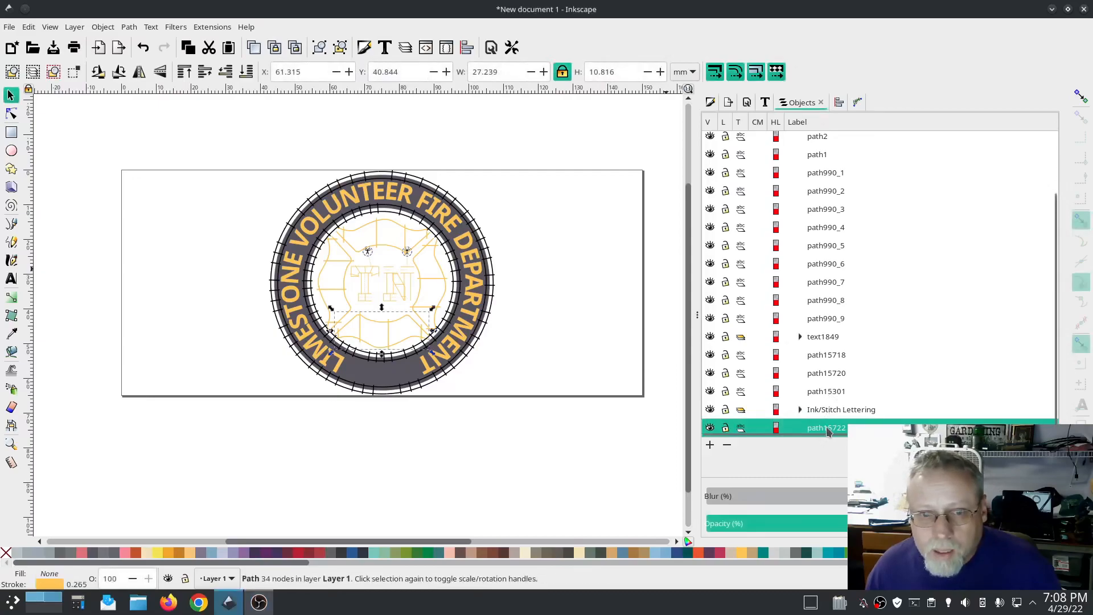
pyautogui.keyDown('ctrl'); pyautogui.click(818, 392); pyautogui.keyUp('ctrl')
pyautogui.keyDown('ctrl'); pyautogui.click(818, 373); pyautogui.keyUp('ctrl')
pyautogui.keyDown('ctrl'); pyautogui.click(817, 355); pyautogui.keyUp('ctrl')
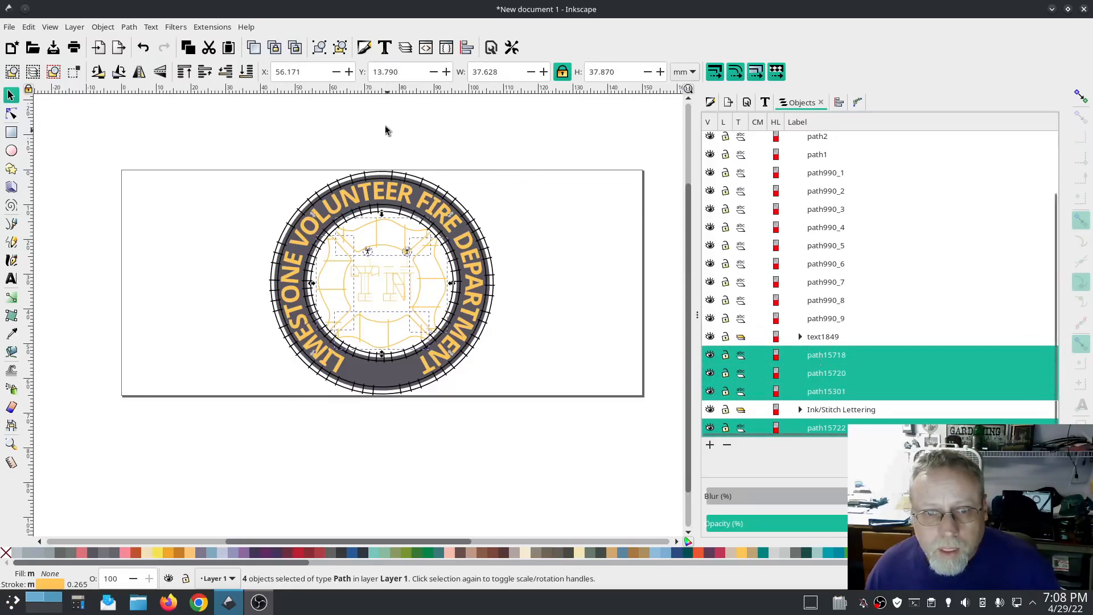
pyautogui.click(203, 28)
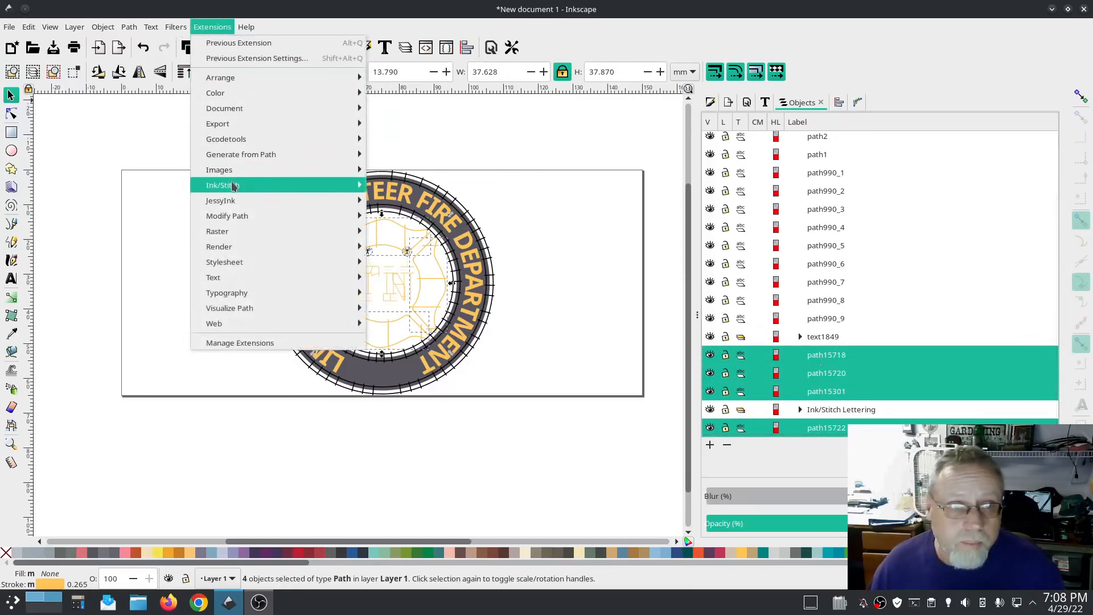
pyautogui.moveTo(233, 186)
pyautogui.moveTo(401, 201)
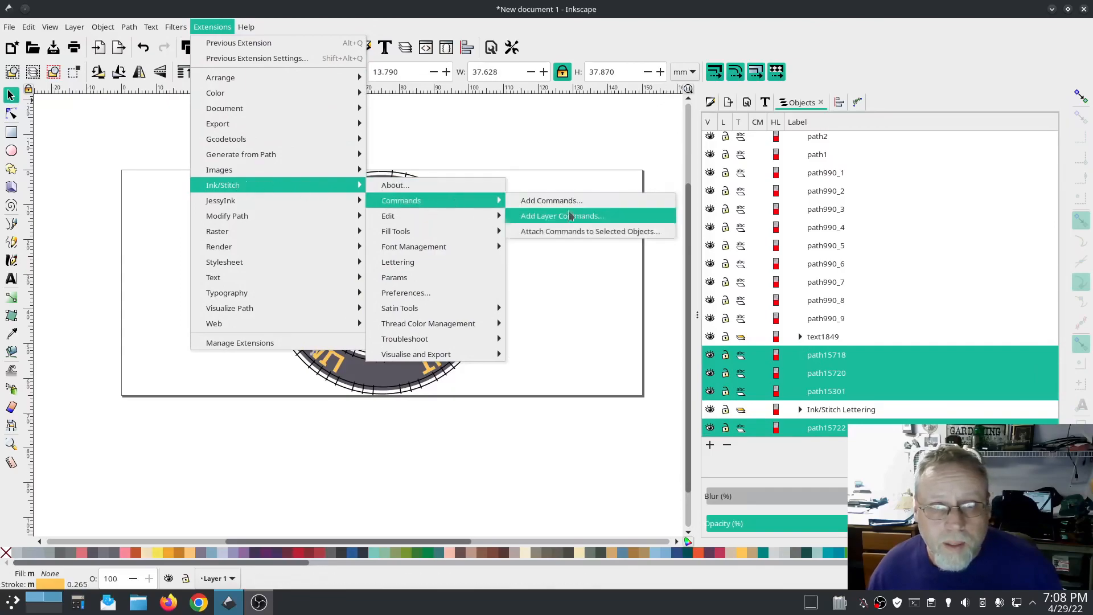
pyautogui.click(602, 233)
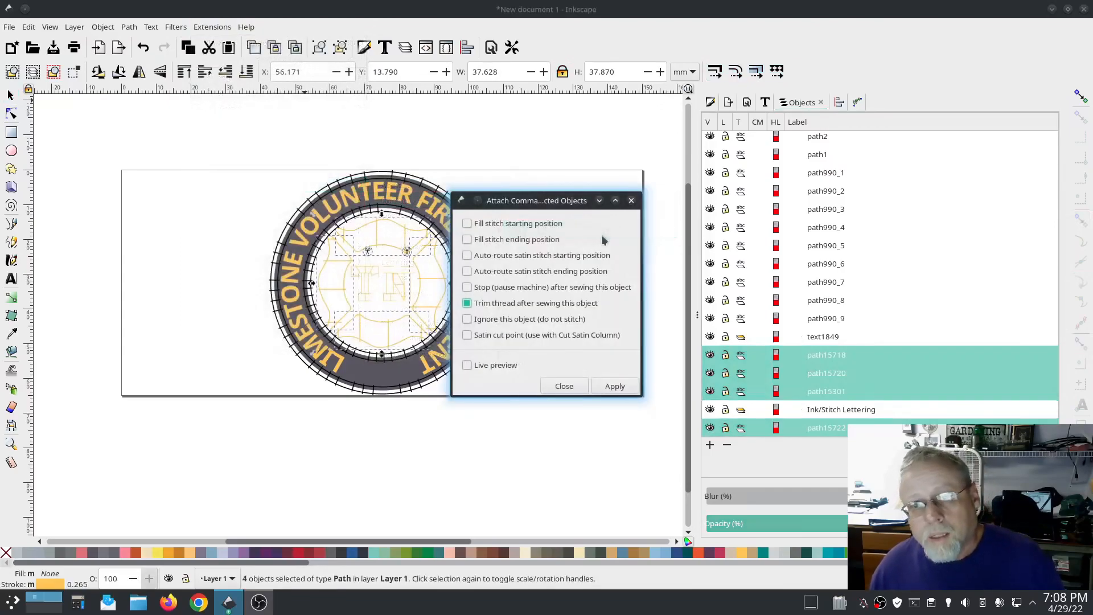
pyautogui.click(609, 387)
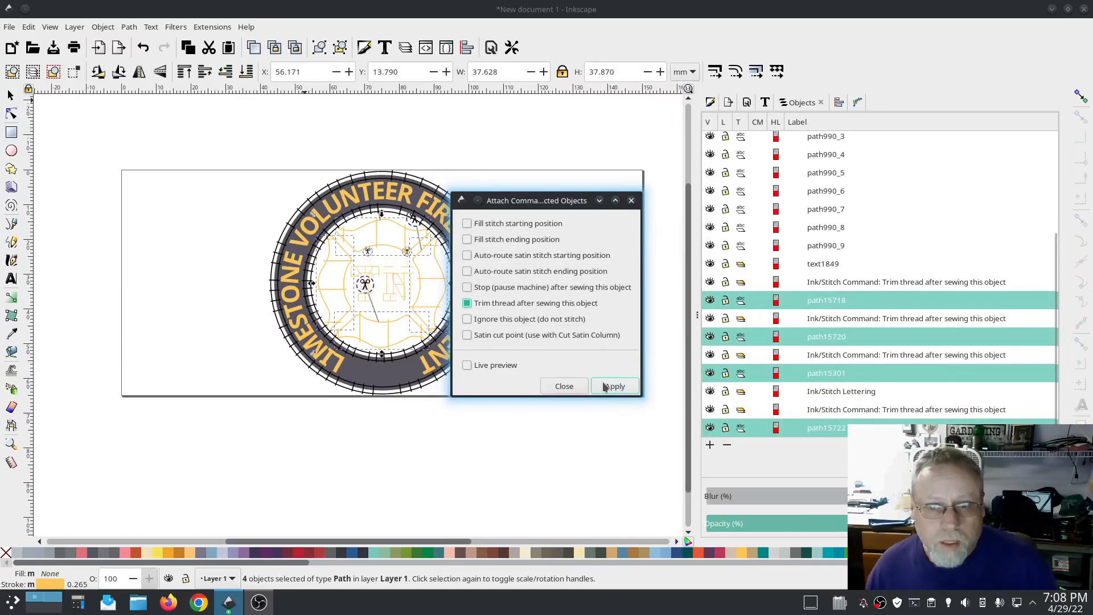
pyautogui.click(565, 386)
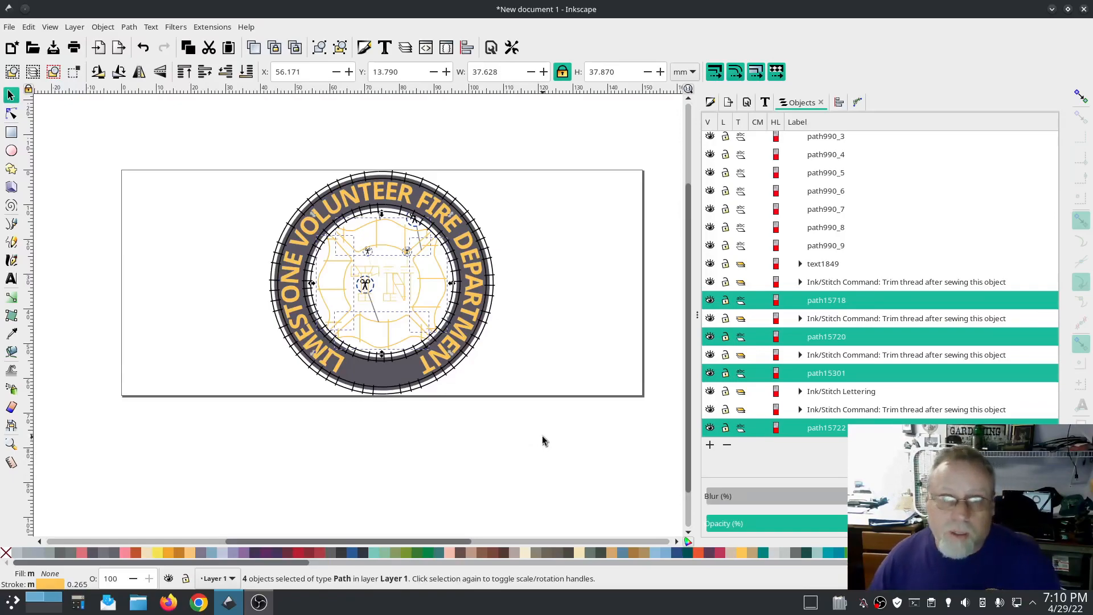
# Step: Open the Ink/Stitch Simulator preview and raise its playback speed to 512 stitches per second
pyautogui.click(517, 458)
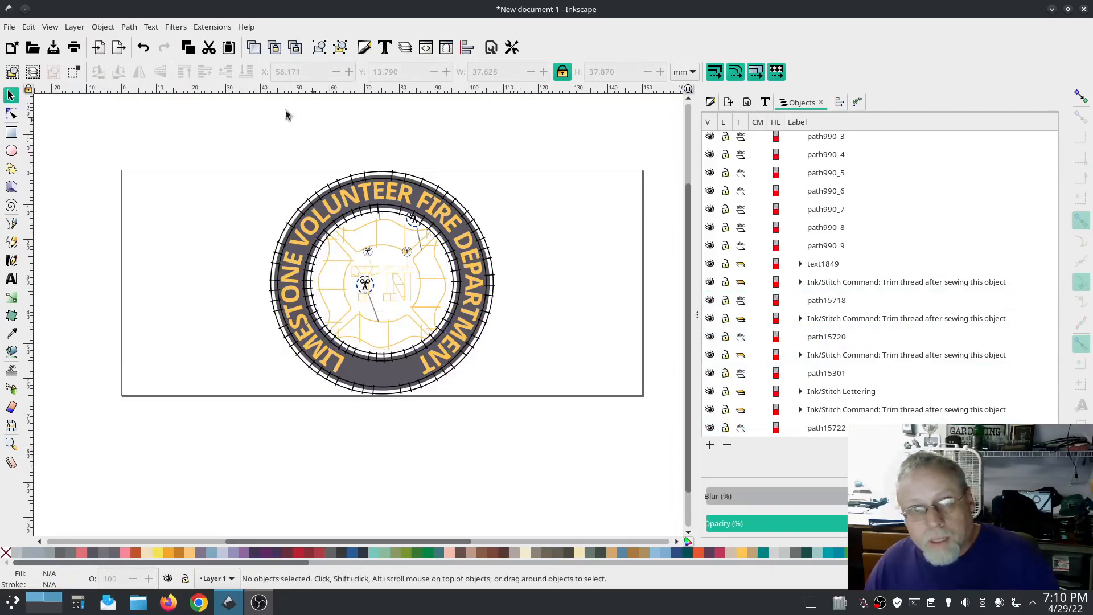
pyautogui.click(210, 27)
pyautogui.moveTo(222, 185)
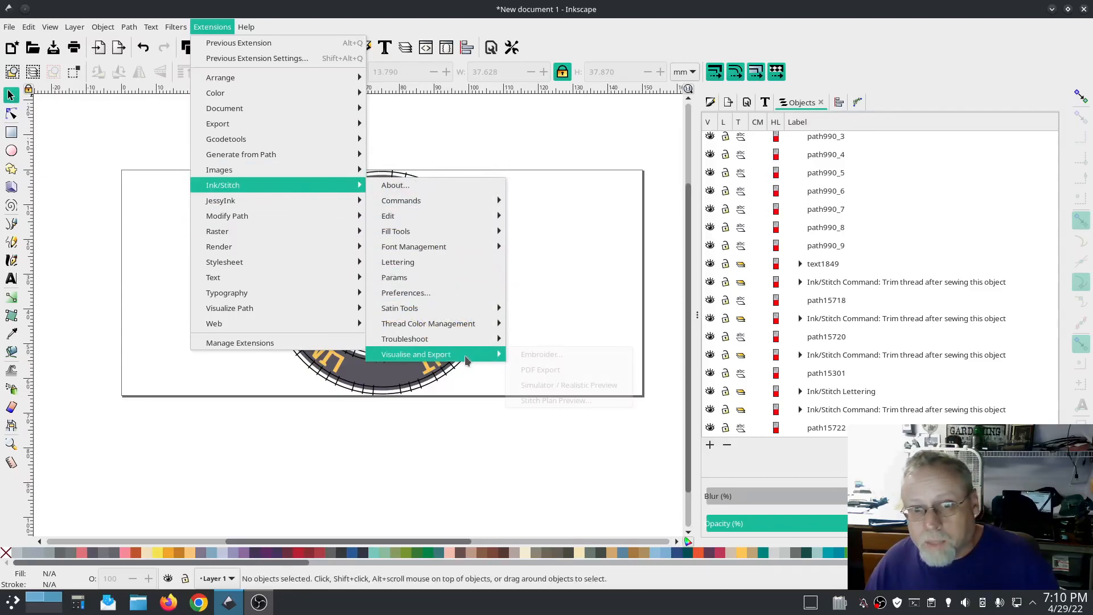
pyautogui.moveTo(490, 354)
pyautogui.click(566, 384)
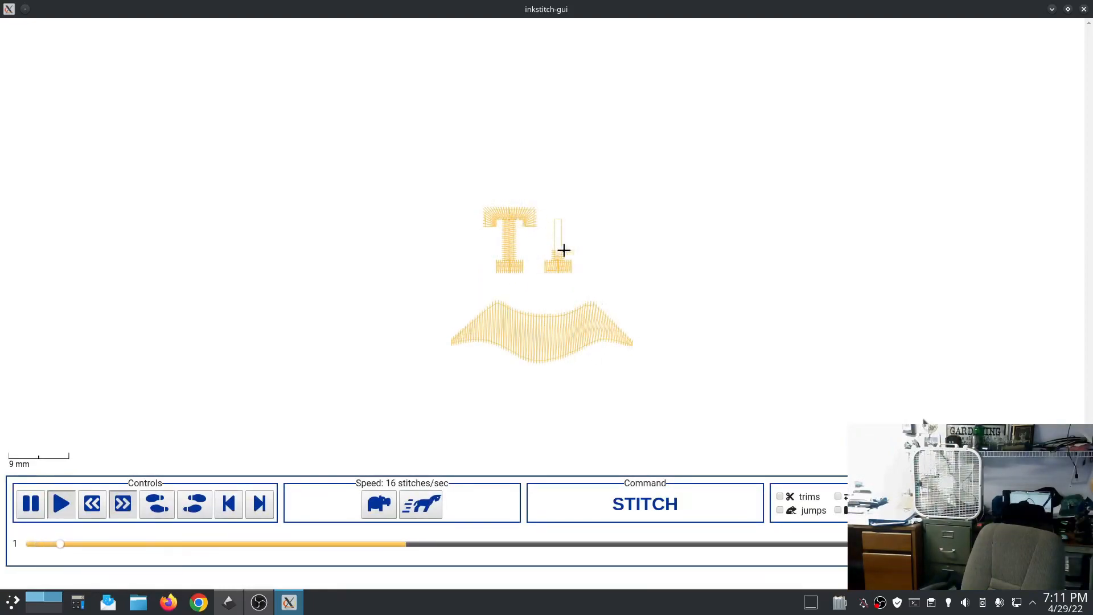
pyautogui.click(426, 507)
pyautogui.click(426, 506)
pyautogui.click(426, 506)
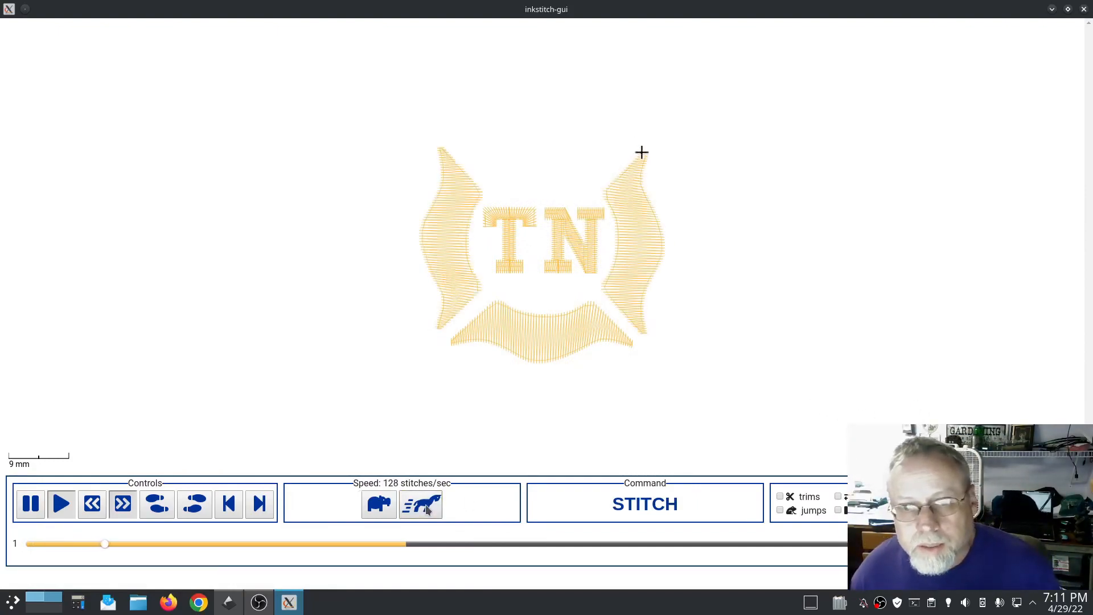
pyautogui.click(426, 507)
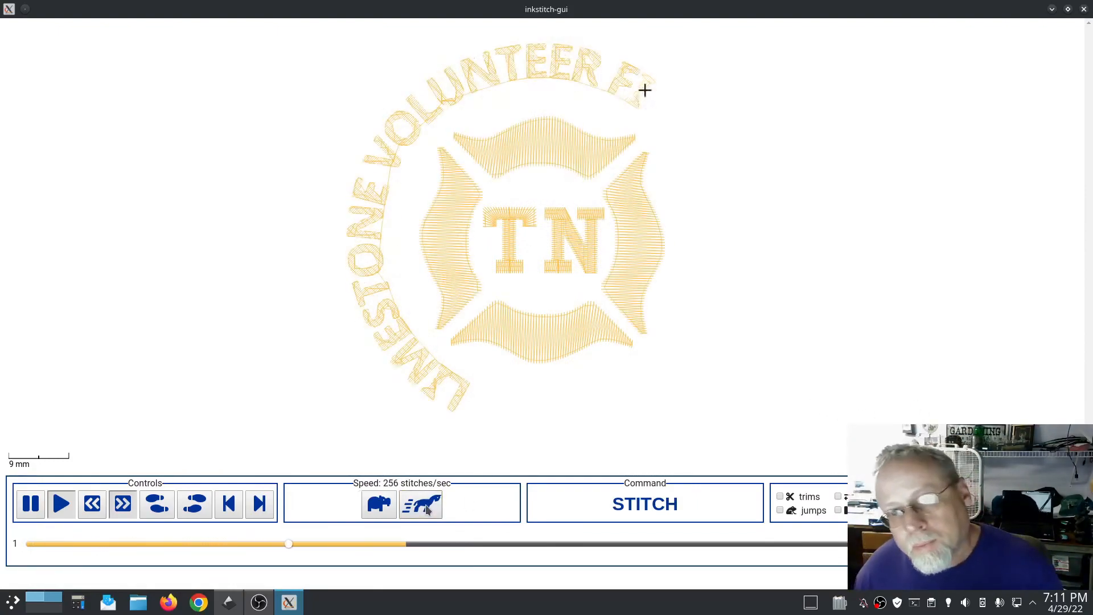
pyautogui.click(426, 506)
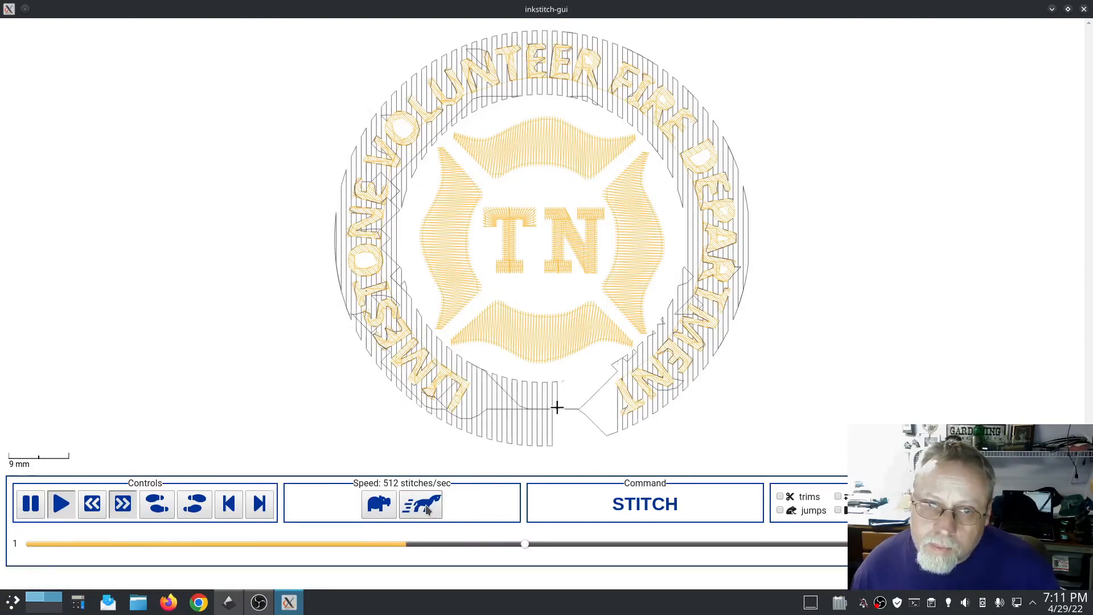